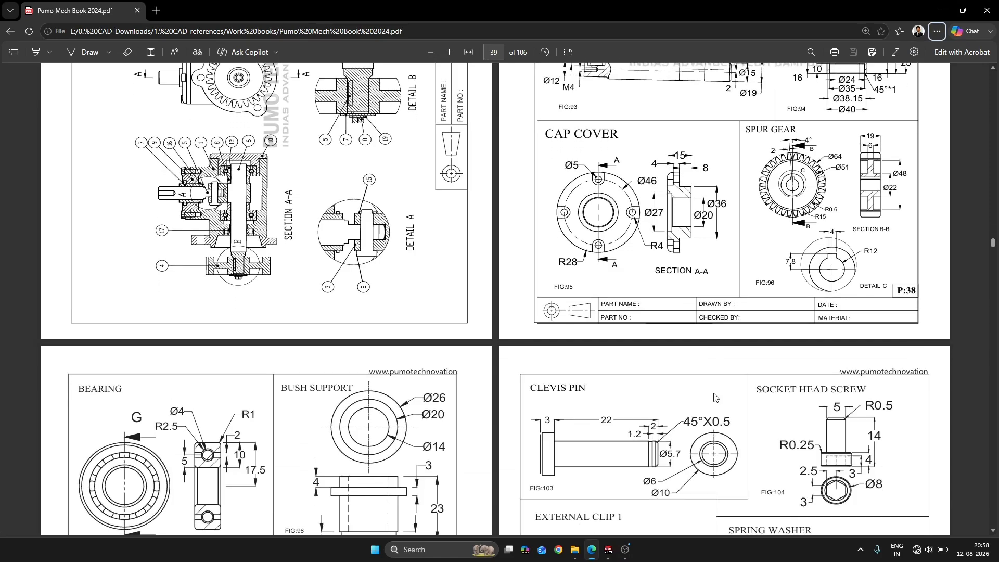
Bring the BEARING drawing, FIG:97, into view in the PDF workbook and switch to the SOLIDWORKS assembly
{"action": "scroll", "coordinate": [171, 318], "scroll_direction": "up", "scroll_amount": 3, "text": "ctrl"}
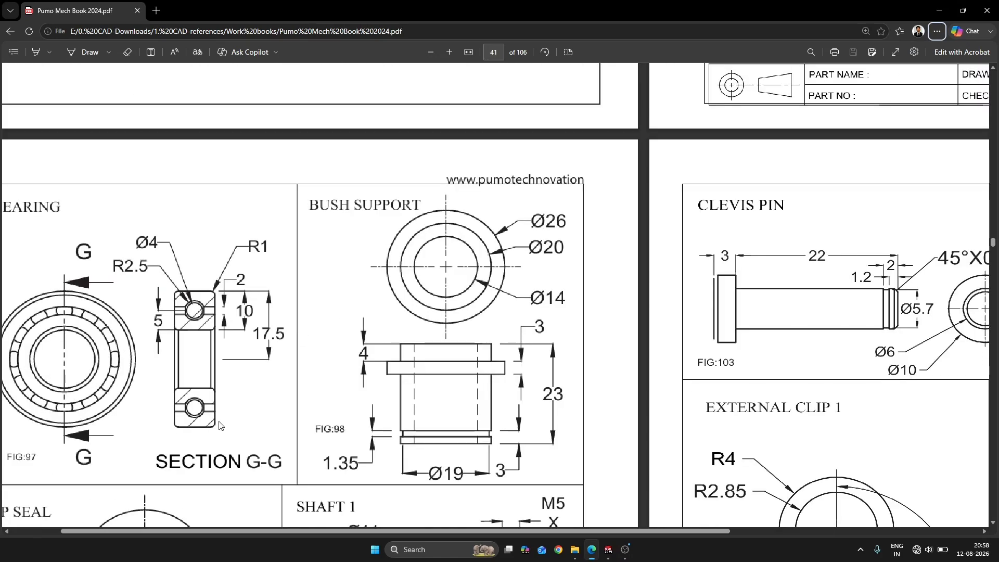
{"action": "scroll", "coordinate": [167, 385], "scroll_direction": "left", "scroll_amount": 1}
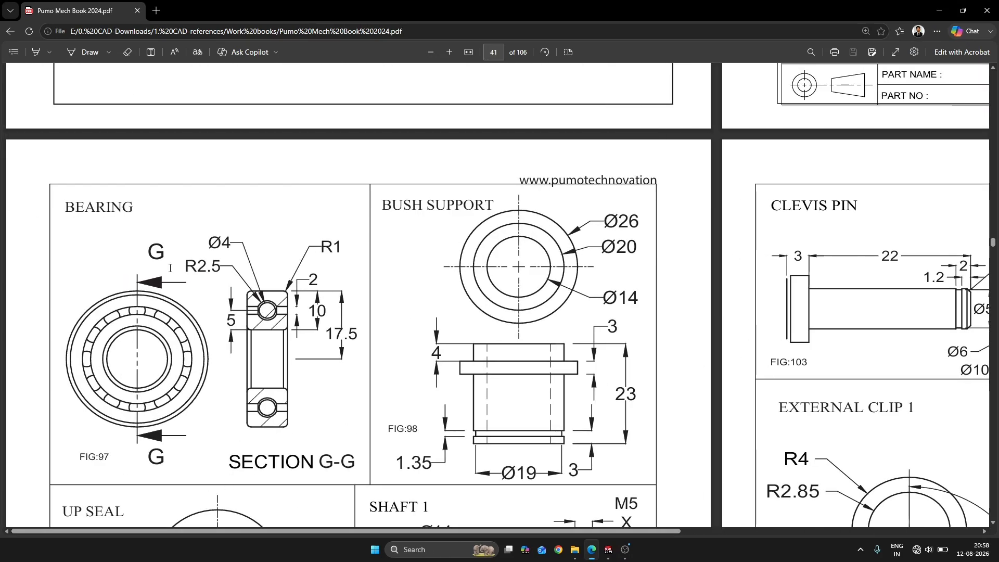
{"action": "key", "text": "alt+Tab"}
{"action": "key", "text": "alt+Tab"}
{"action": "key", "text": "Tab"}
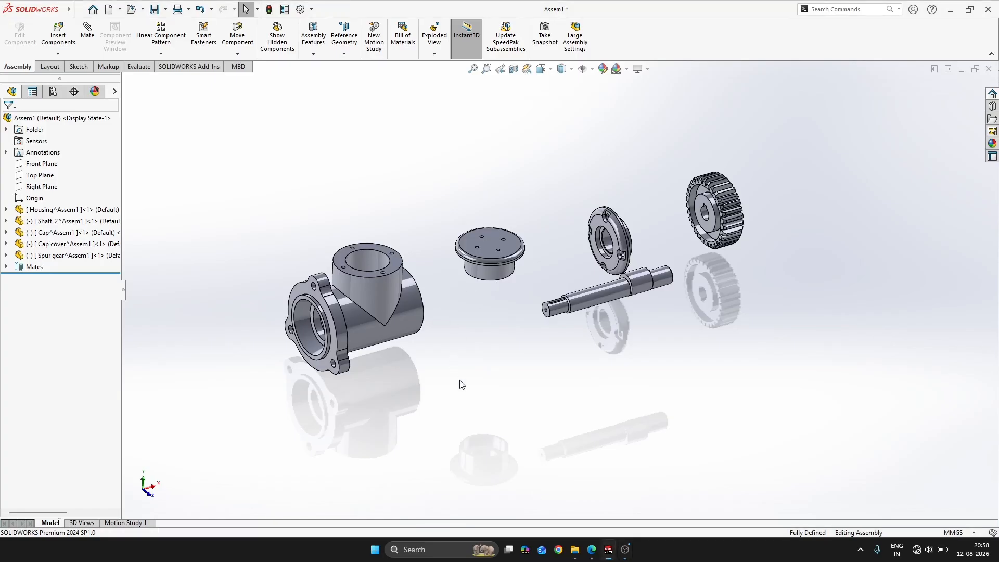
Insert a new part into the assembly, set it to float, and open it in its own window
{"action": "left_click", "coordinate": [59, 55]}
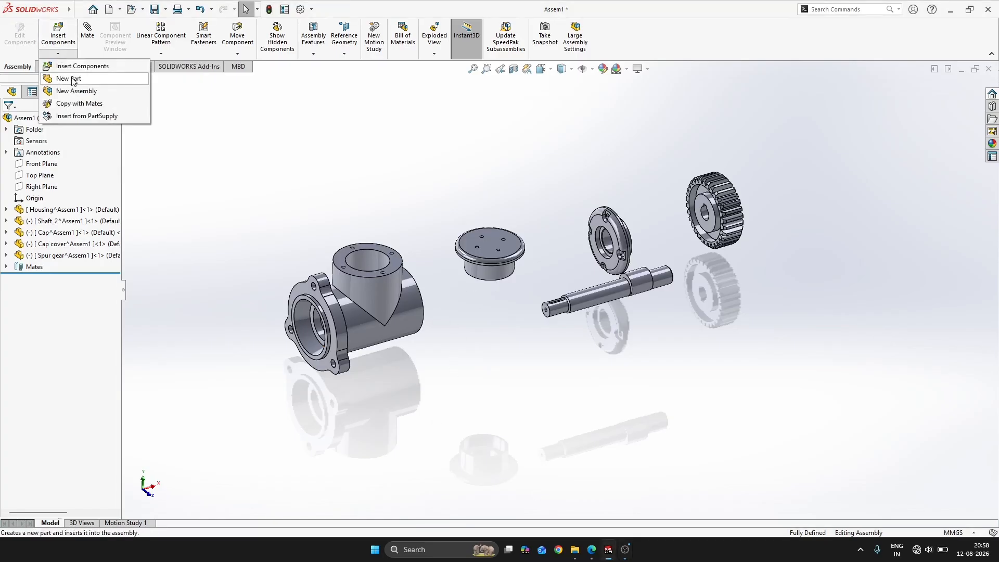
{"action": "left_click", "coordinate": [70, 78]}
{"action": "left_click", "coordinate": [238, 203]}
{"action": "right_click", "coordinate": [82, 267]}
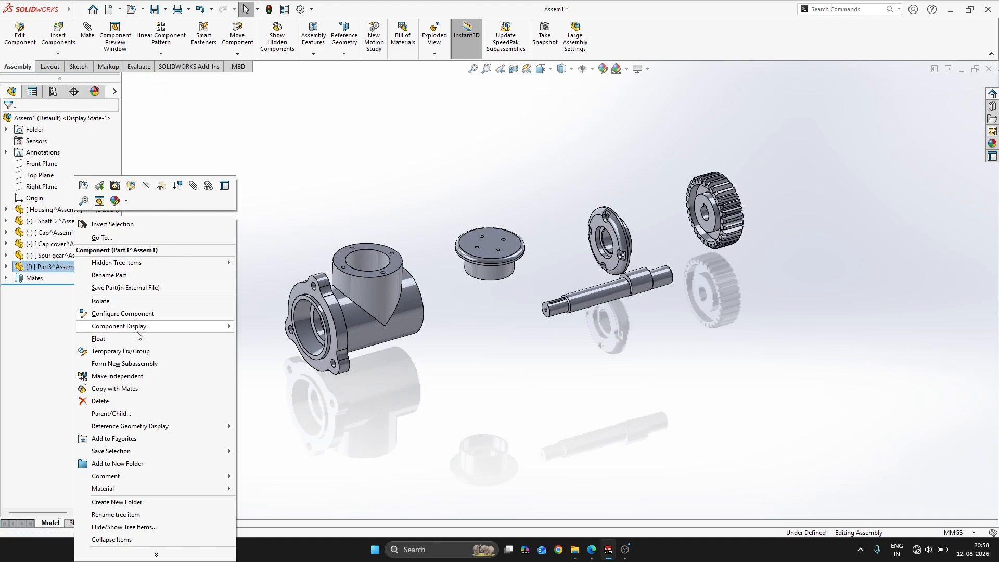
{"action": "left_click", "coordinate": [99, 338]}
{"action": "left_click", "coordinate": [59, 266]}
{"action": "left_click", "coordinate": [209, 239]}
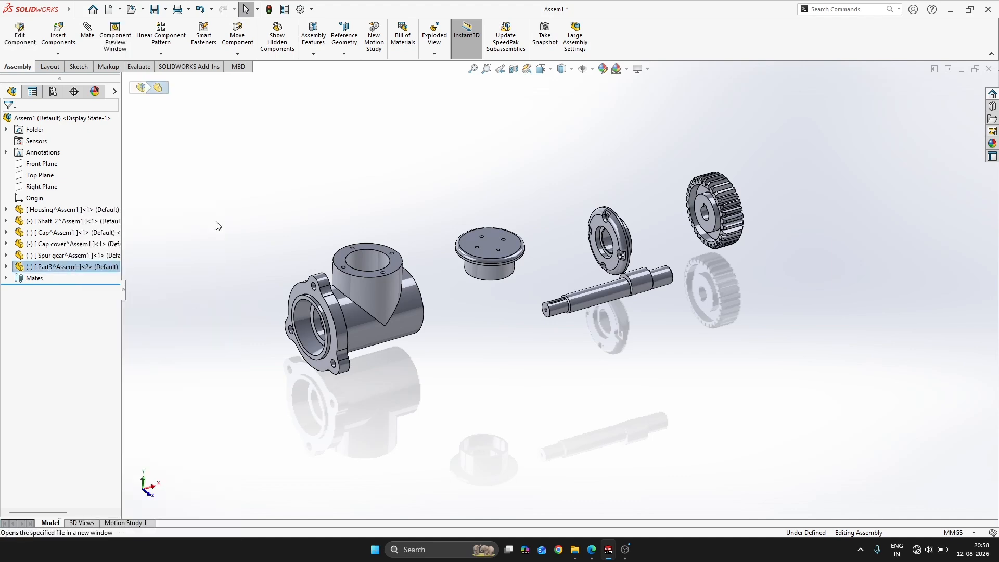
On the Front Plane, sketch a horizontal midpoint line about 46 mm long centred on the origin and make it construction geometry
{"action": "left_click", "coordinate": [44, 175]}
{"action": "left_click", "coordinate": [59, 157]}
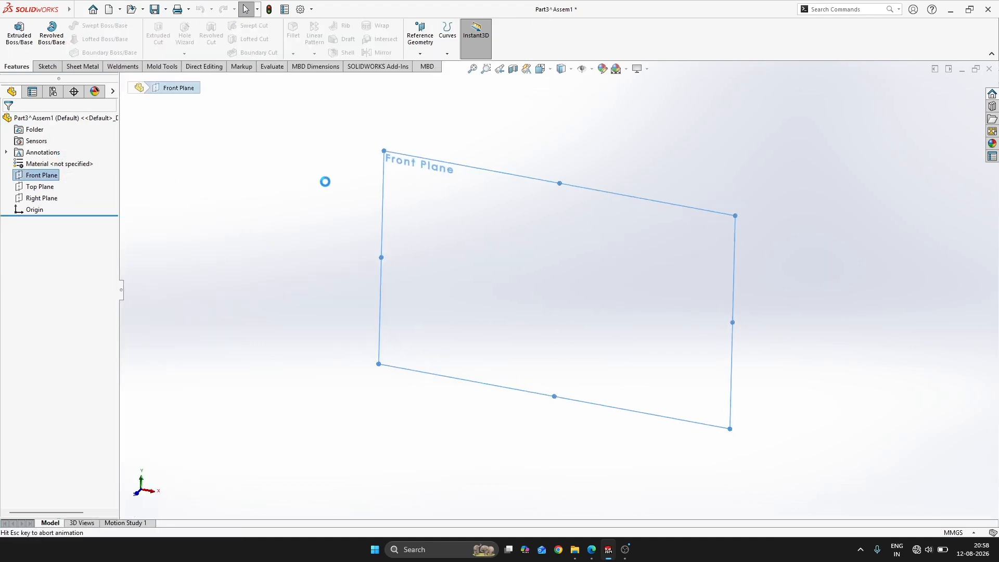
{"action": "key", "text": "s"}
{"action": "left_click", "coordinate": [503, 246]}
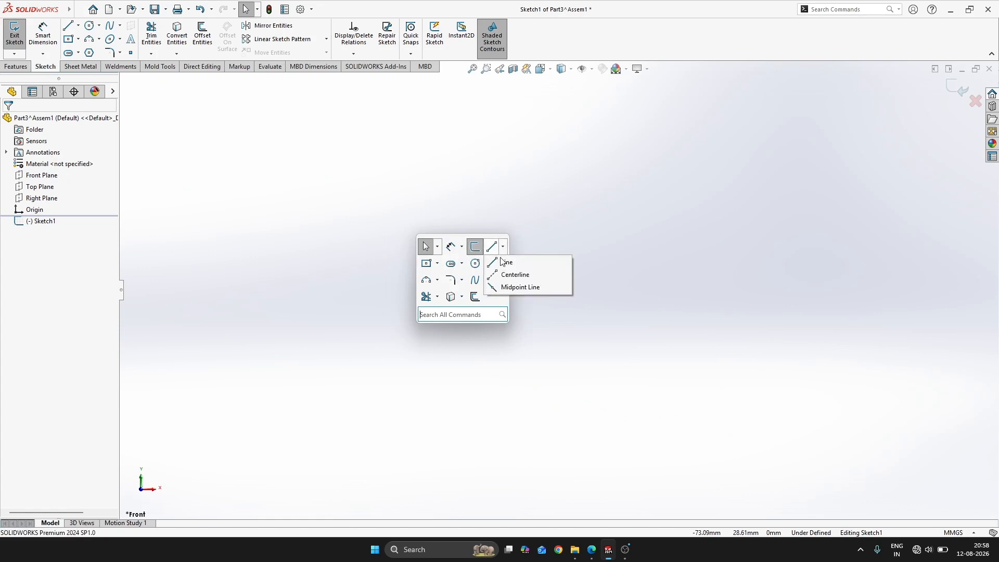
{"action": "left_click", "coordinate": [531, 288]}
{"action": "left_click", "coordinate": [559, 289]}
{"action": "left_click", "coordinate": [605, 289]}
{"action": "key", "text": "Escape"}
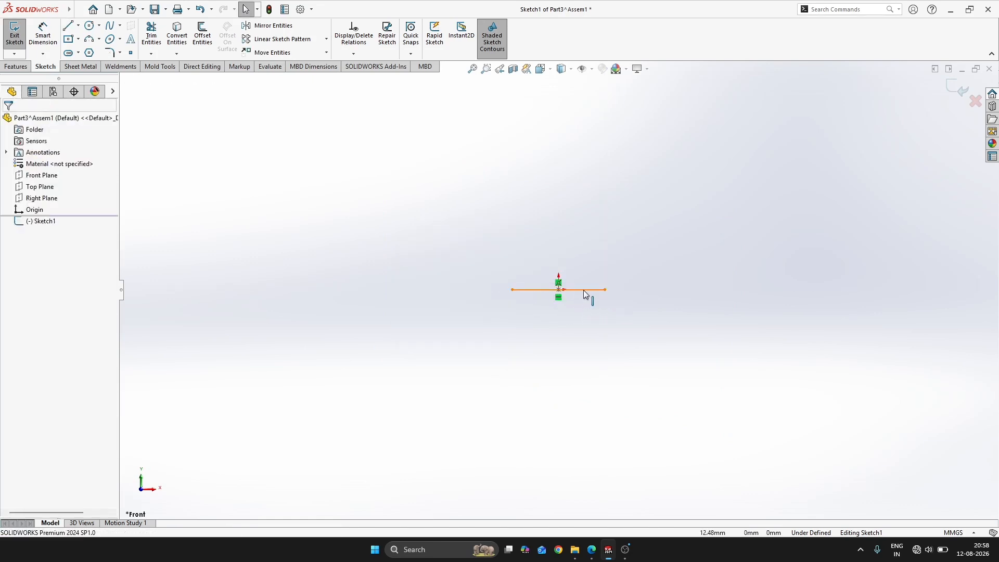
{"action": "left_click", "coordinate": [585, 290]}
{"action": "left_click", "coordinate": [632, 258]}
Check the bearing drawing and dimension the construction line's length to 10 mm
{"action": "right_click_drag", "start_coordinate": [644, 287], "coordinate": [625, 237]}
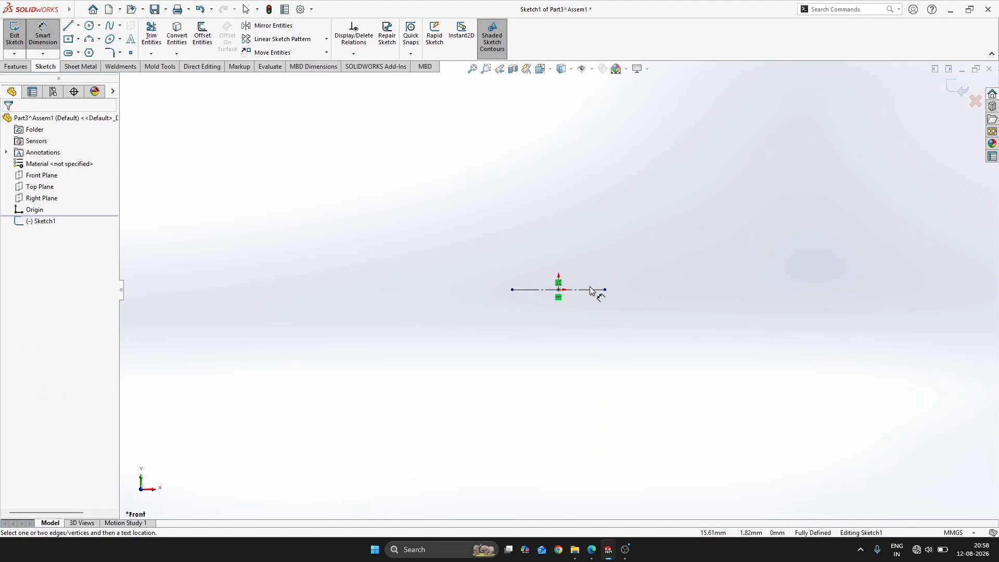
{"action": "key", "text": "alt+Tab"}
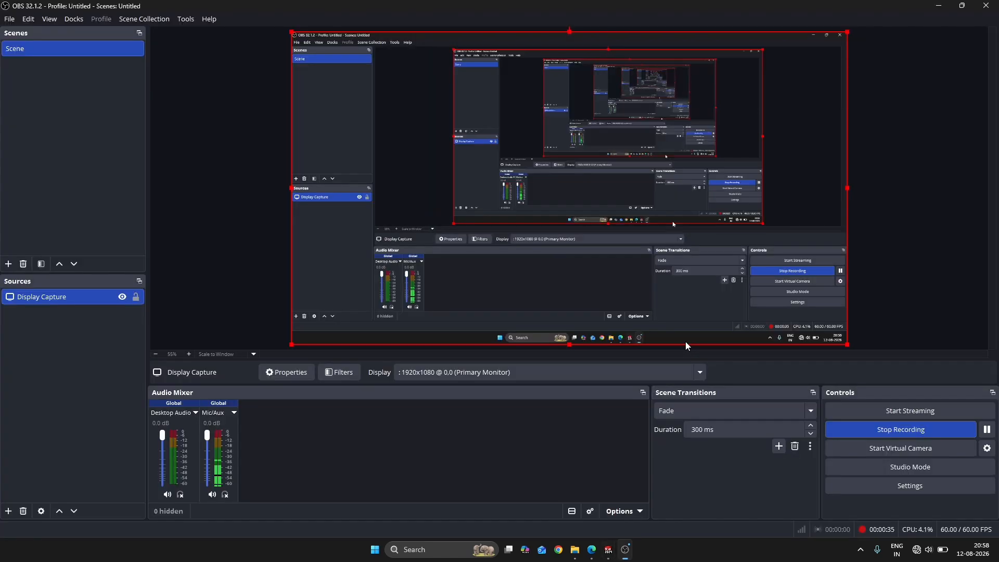
{"action": "key", "text": "alt+Tab"}
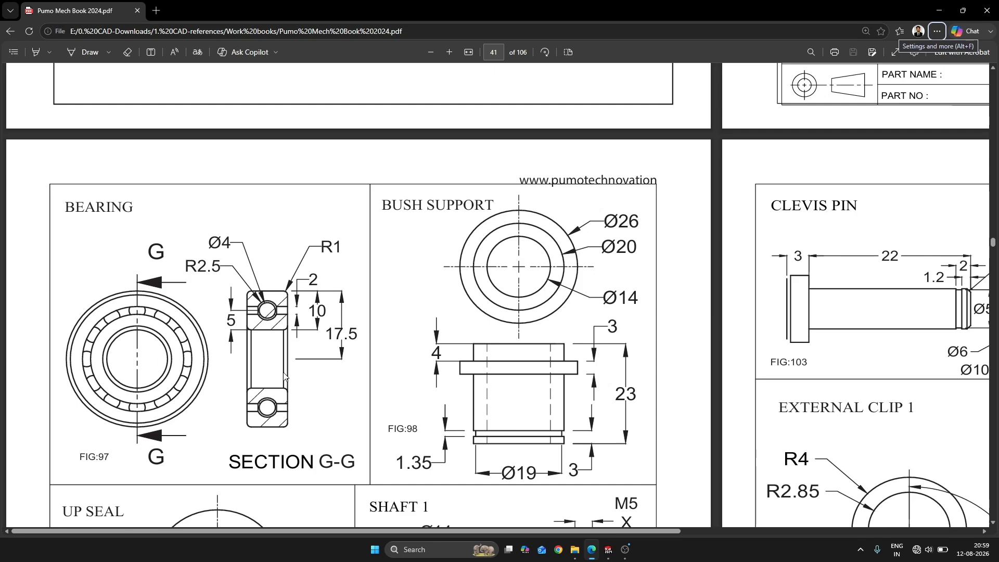
{"action": "key", "text": "alt+Tab"}
{"action": "key", "text": "alt+Tab"}
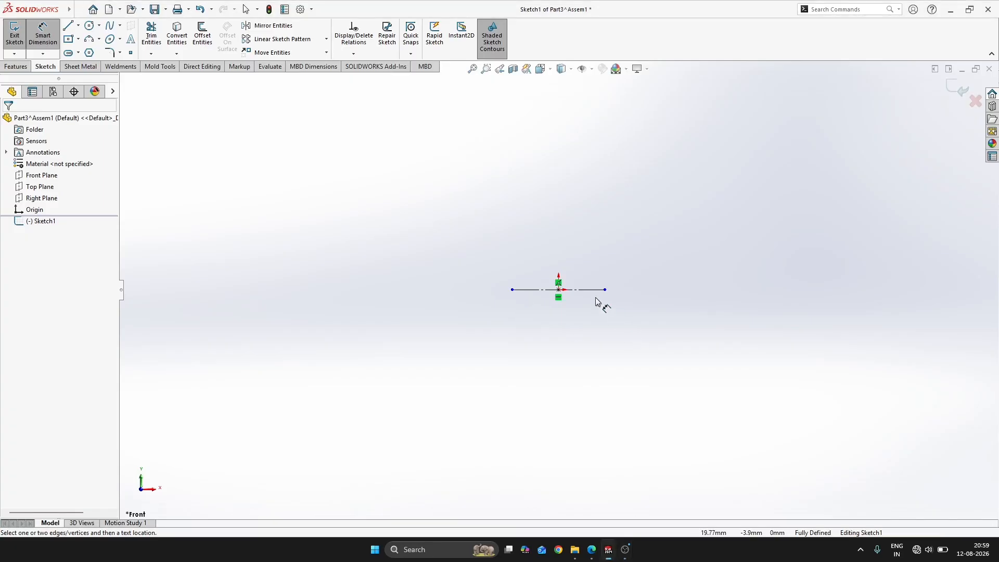
{"action": "left_click", "coordinate": [594, 291]}
{"action": "left_click", "coordinate": [575, 353]}
{"action": "type", "text": "10"}
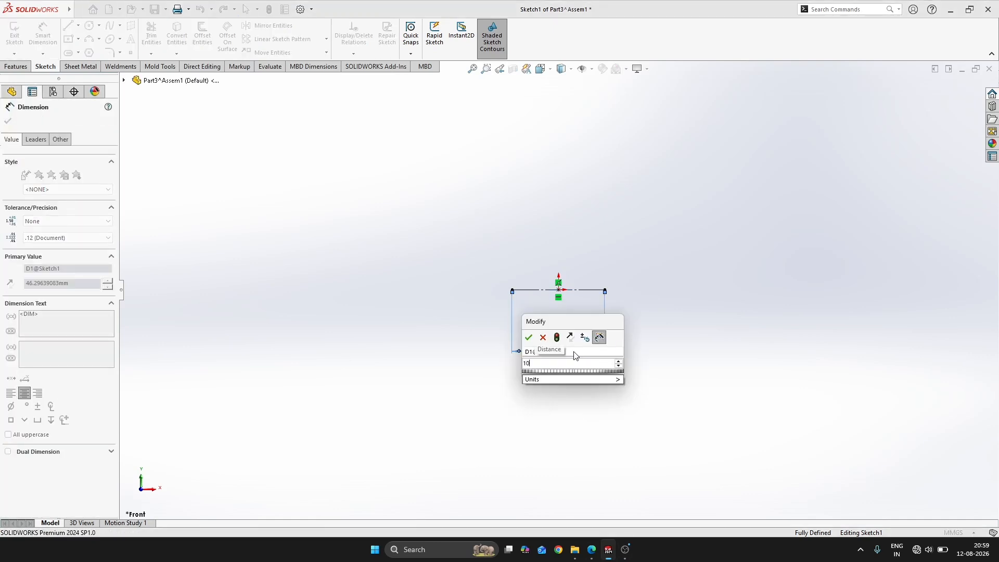
{"action": "key", "text": "Return"}
Sketch a center rectangle about 10 mm wide and 9.4 mm high directly above the origin, consulting the bearing drawing
{"action": "key", "text": "alt+Tab"}
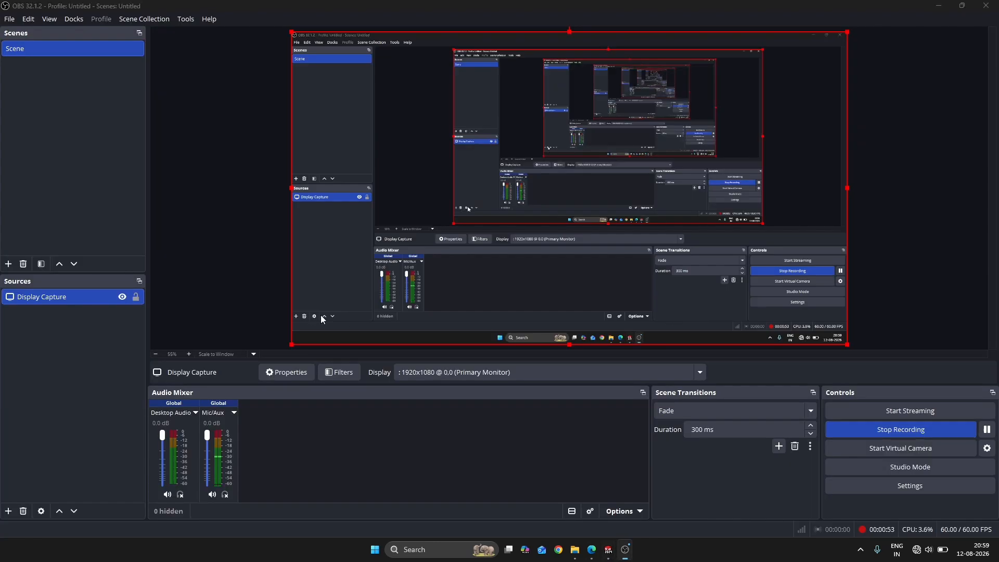
{"action": "key", "text": "alt+Tab"}
{"action": "key", "text": "alt+Tab"}
{"action": "key", "text": "Tab"}
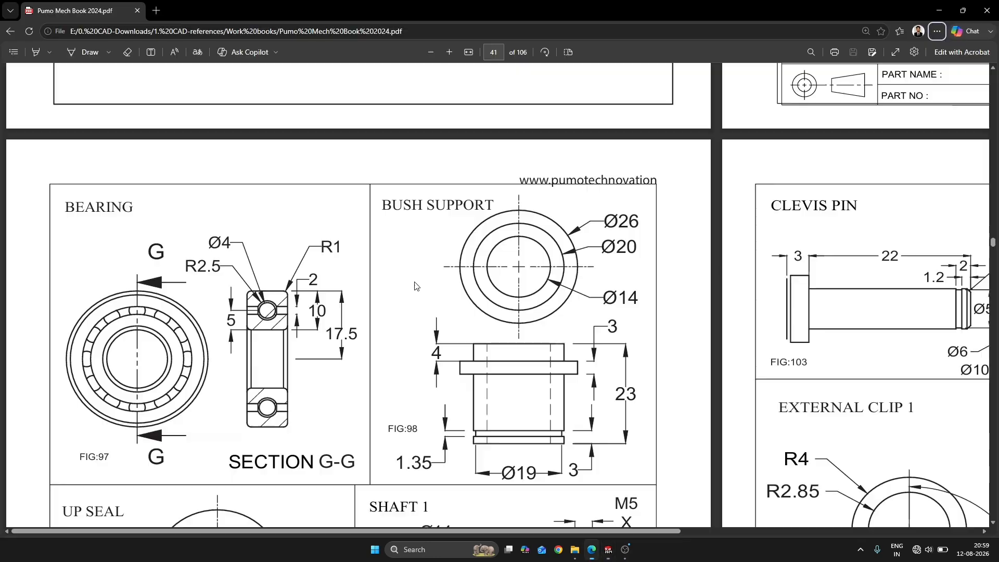
{"action": "scroll", "coordinate": [381, 325], "scroll_direction": "down", "scroll_amount": 1}
{"action": "key", "text": "alt+Tab"}
{"action": "key", "text": "s"}
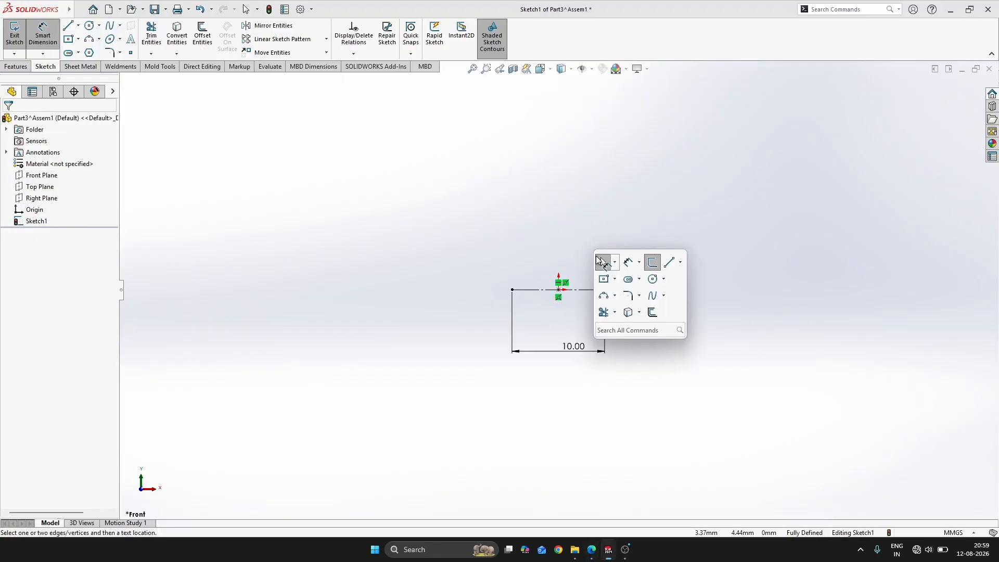
{"action": "left_click", "coordinate": [603, 279]}
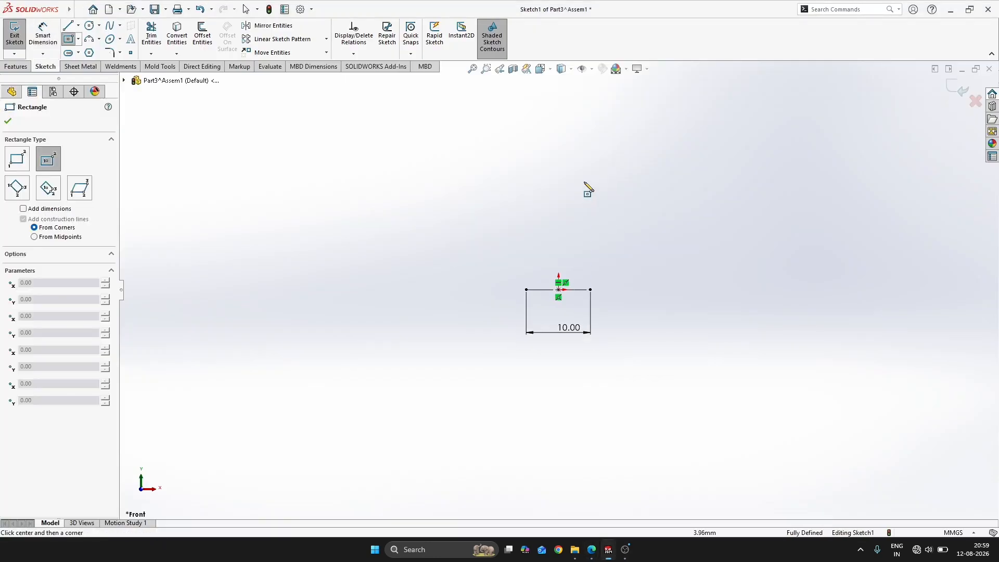
{"action": "left_click", "coordinate": [558, 178]}
{"action": "left_click", "coordinate": [591, 147]}
{"action": "key", "text": "Escape"}
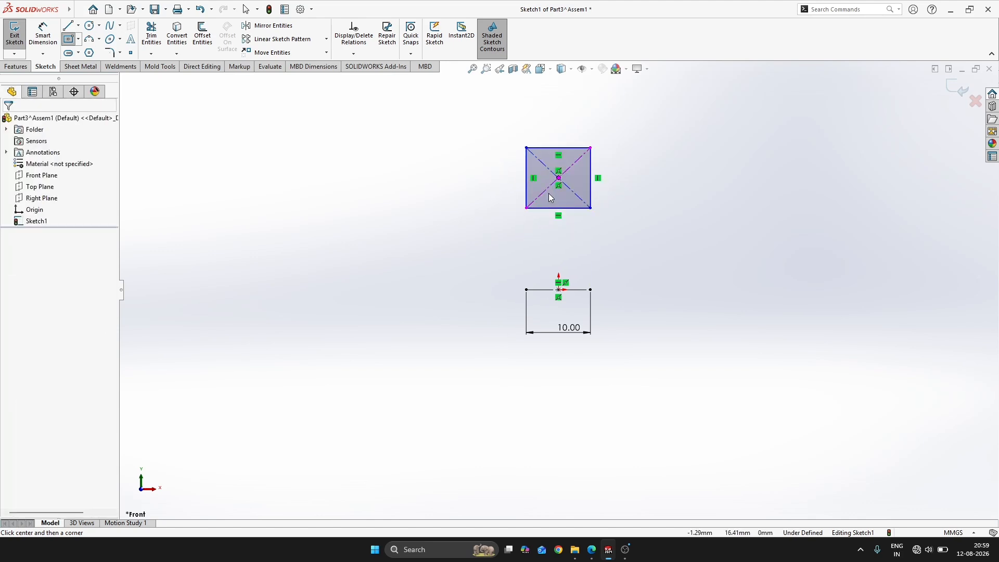
Add a Vertical relation between the rectangle's center point and the origin
{"action": "scroll", "coordinate": [549, 194], "scroll_direction": "down", "scroll_amount": 2}
{"action": "left_click", "coordinate": [562, 190]}
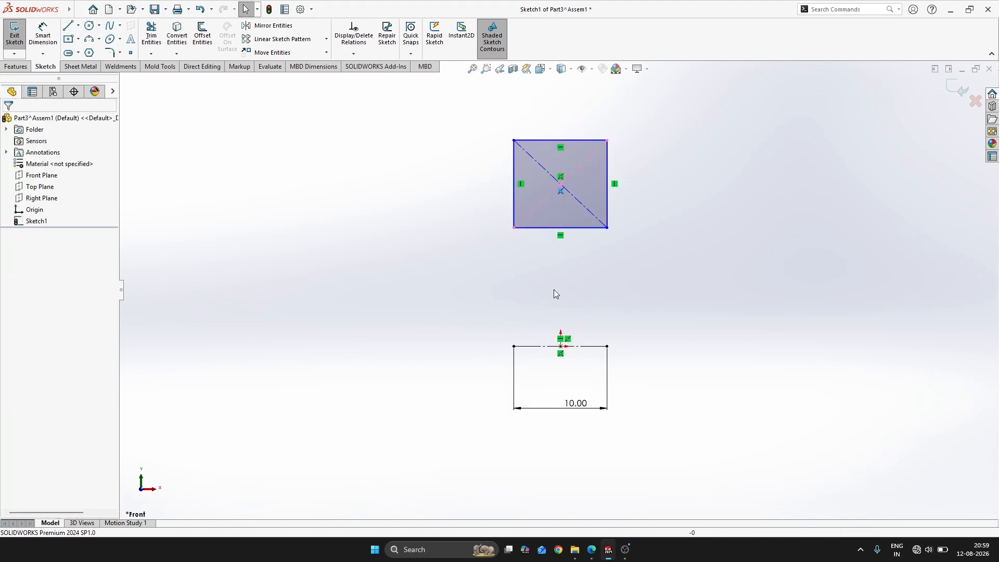
{"action": "left_click", "coordinate": [561, 347]}
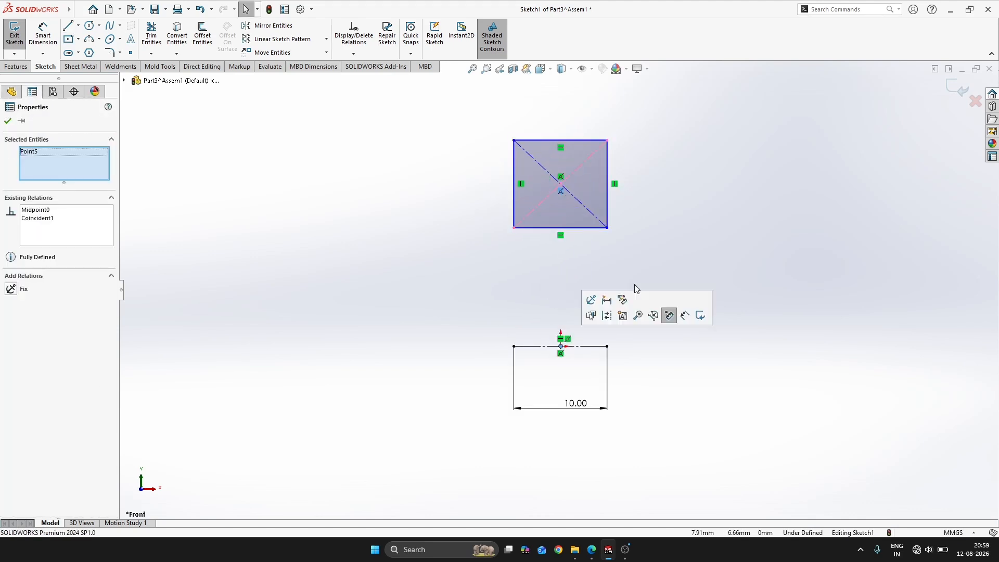
{"action": "left_click", "coordinate": [648, 207]}
{"action": "left_click", "coordinate": [561, 186]}
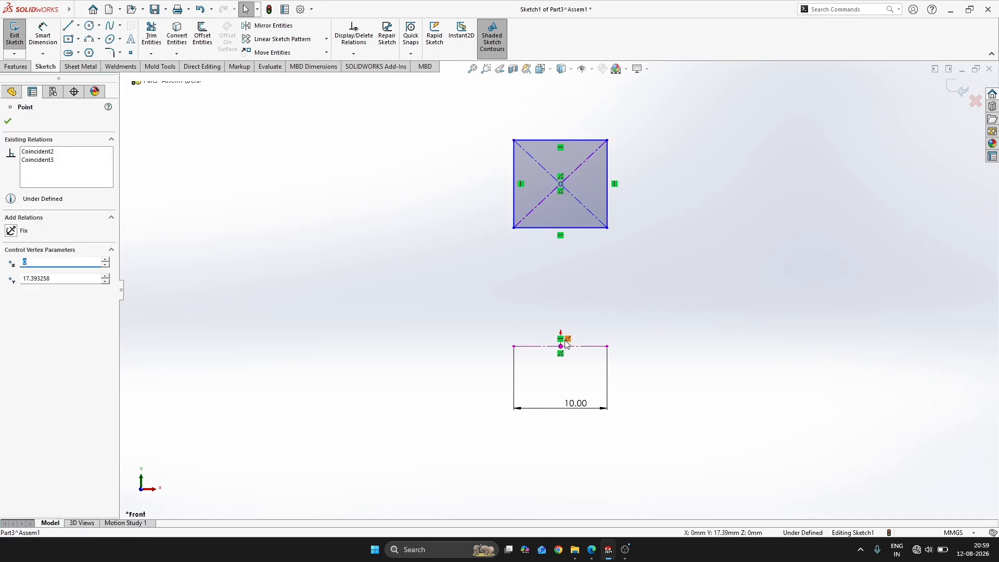
{"action": "left_click", "coordinate": [562, 346], "text": "ctrl"}
{"action": "left_click", "coordinate": [609, 299]}
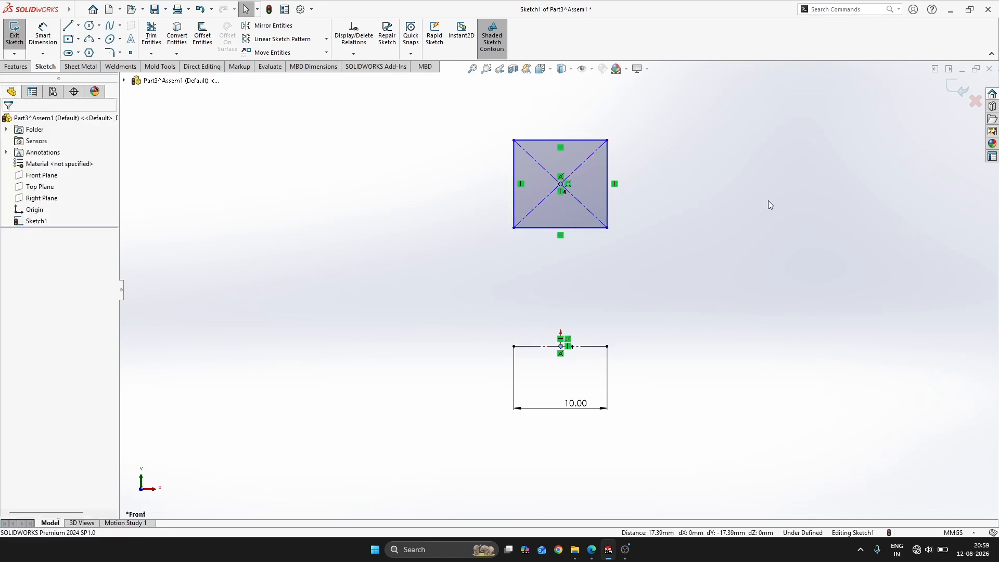
Dimension the rectangle's height to 10 mm
{"action": "key", "text": "s"}
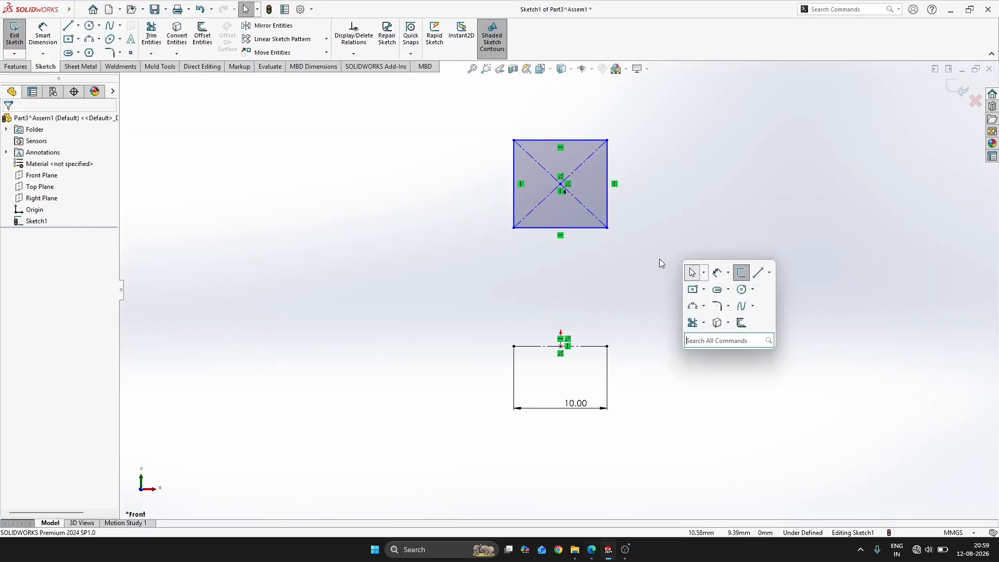
{"action": "left_click", "coordinate": [720, 273]}
{"action": "left_click", "coordinate": [608, 210]}
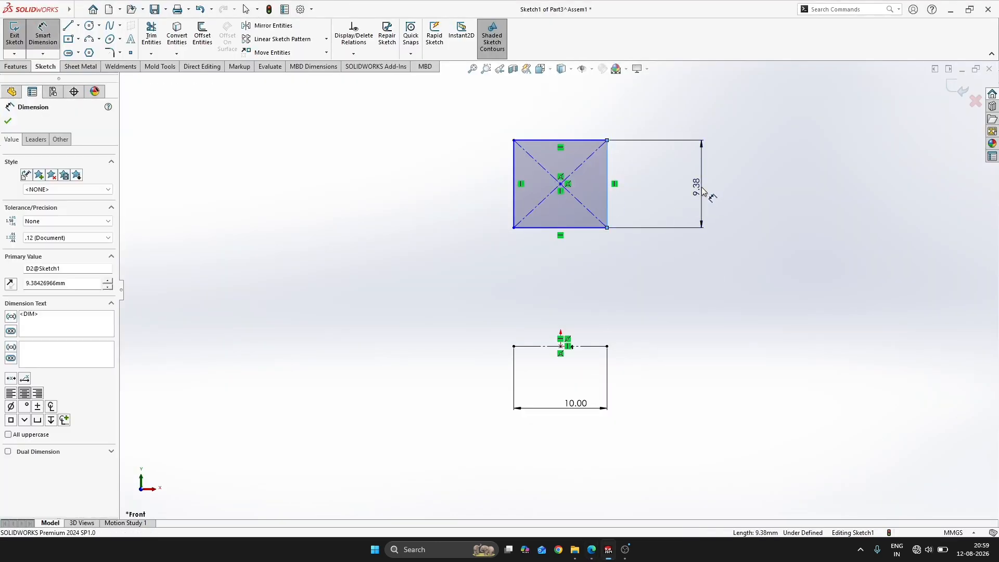
{"action": "left_click", "coordinate": [704, 191]}
{"action": "type", "text": "10"}
{"action": "key", "text": "Return"}
{"action": "key", "text": "Escape"}
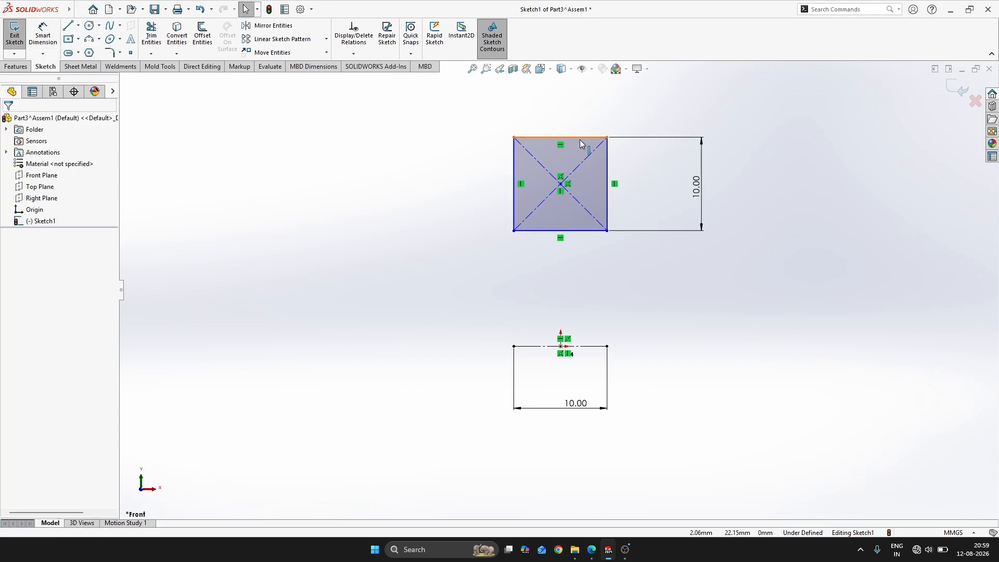
Make the rectangle's upper horizontal edge and its vertical edge equal in length
{"action": "left_click", "coordinate": [583, 144]}
{"action": "left_click", "coordinate": [608, 164], "text": "ctrl"}
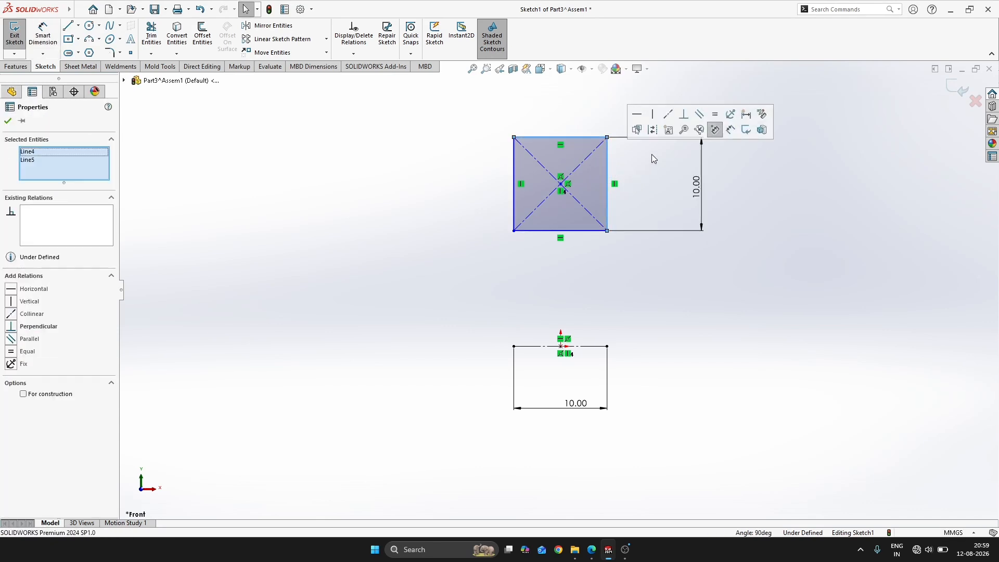
{"action": "left_click", "coordinate": [714, 116]}
Dimension the distance from the construction line through the origin to the rectangle's upper edge as 17.5 mm, per the bearing drawing
{"action": "key", "text": "alt+Tab"}
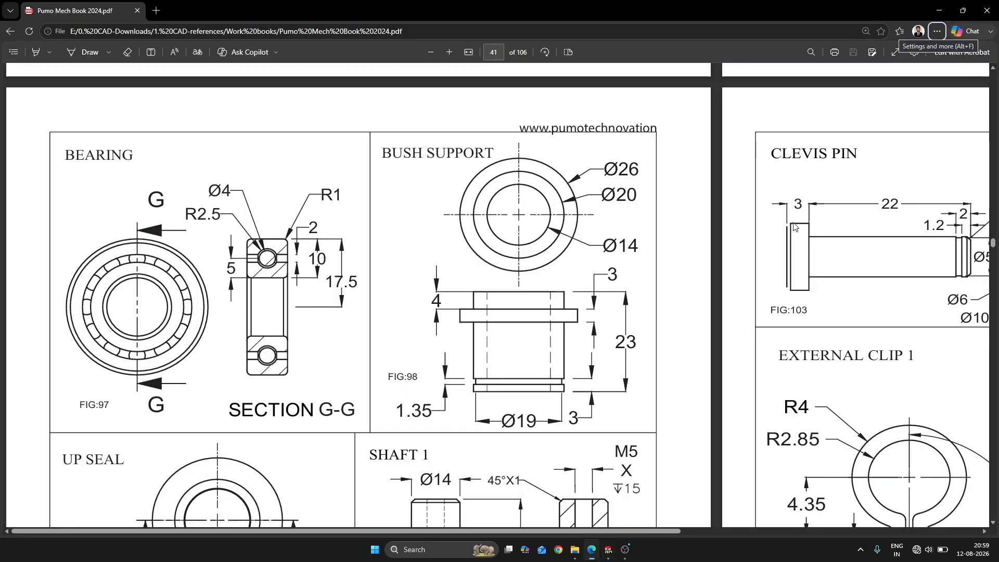
{"action": "key", "text": "alt+Tab"}
{"action": "key", "text": "s"}
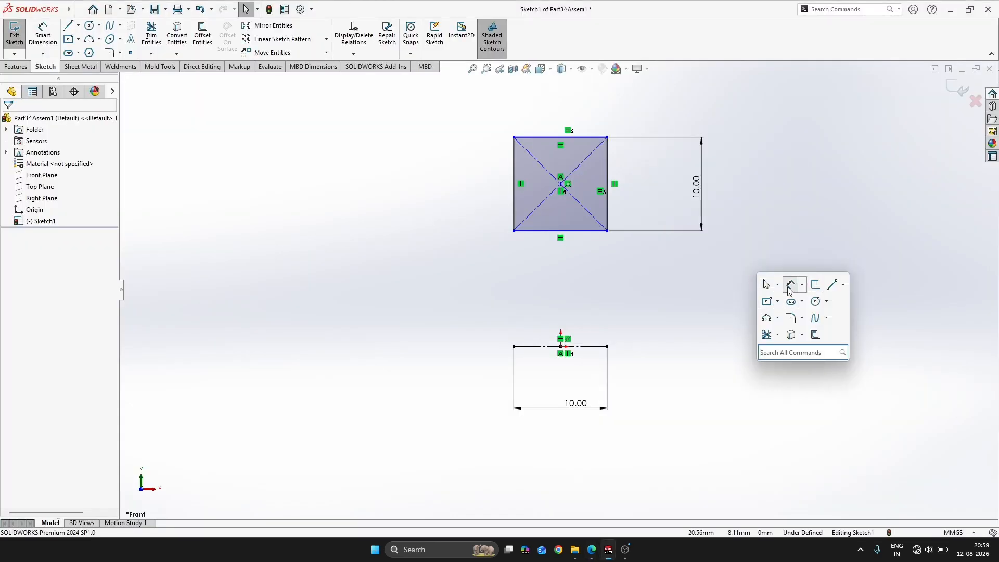
{"action": "left_click", "coordinate": [790, 285]}
{"action": "left_click", "coordinate": [594, 346]}
{"action": "left_click", "coordinate": [592, 138]}
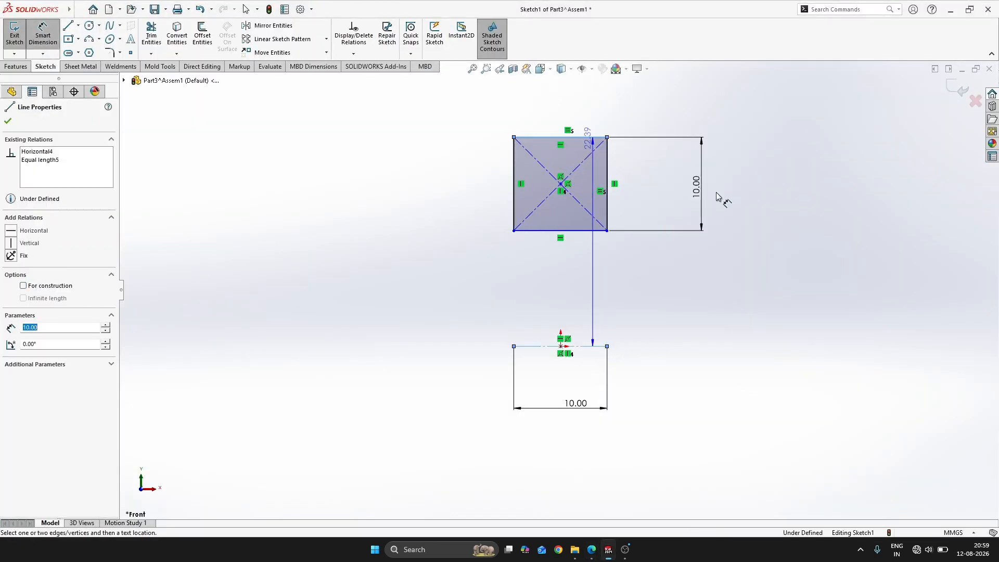
{"action": "left_click", "coordinate": [778, 223]}
{"action": "key", "text": "alt+Tab"}
{"action": "key", "text": "alt+Tab"}
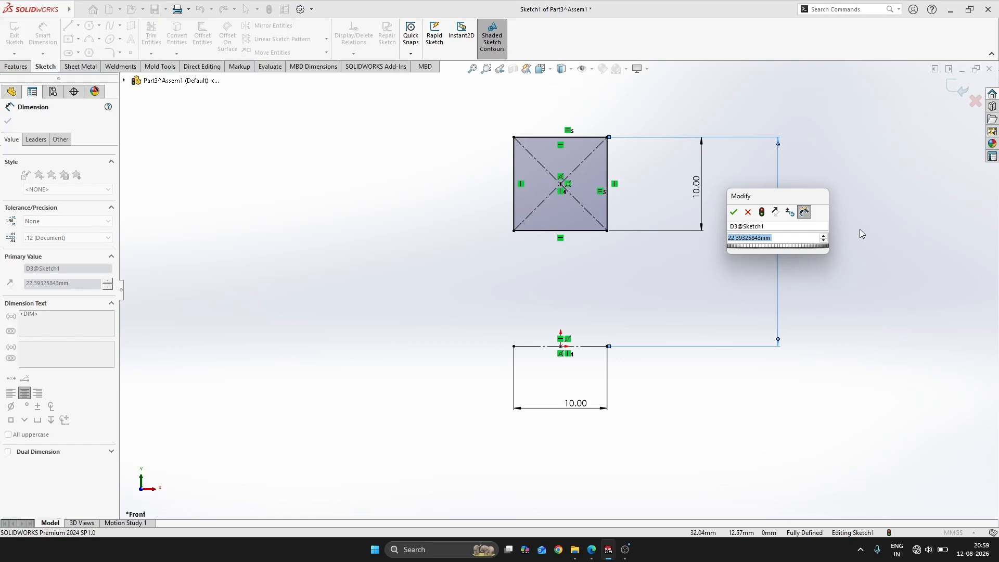
{"action": "type", "text": "17.5"}
{"action": "key", "text": "Return"}
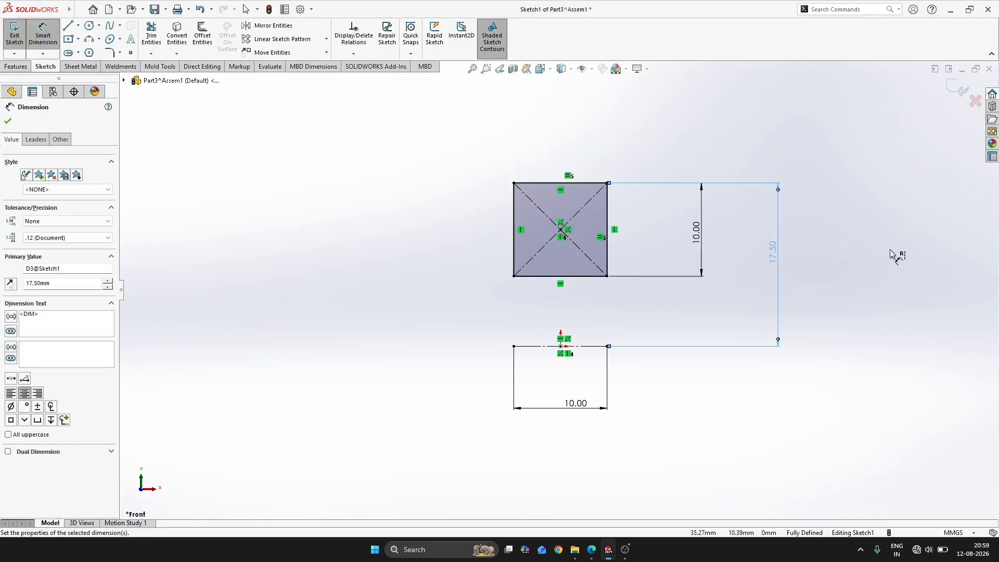
Draw a horizontal centerline across the square between the midpoints of its two vertical edges
{"action": "key", "text": "alt+Tab"}
{"action": "key", "text": "alt+Tab"}
{"action": "key", "text": "Escape"}
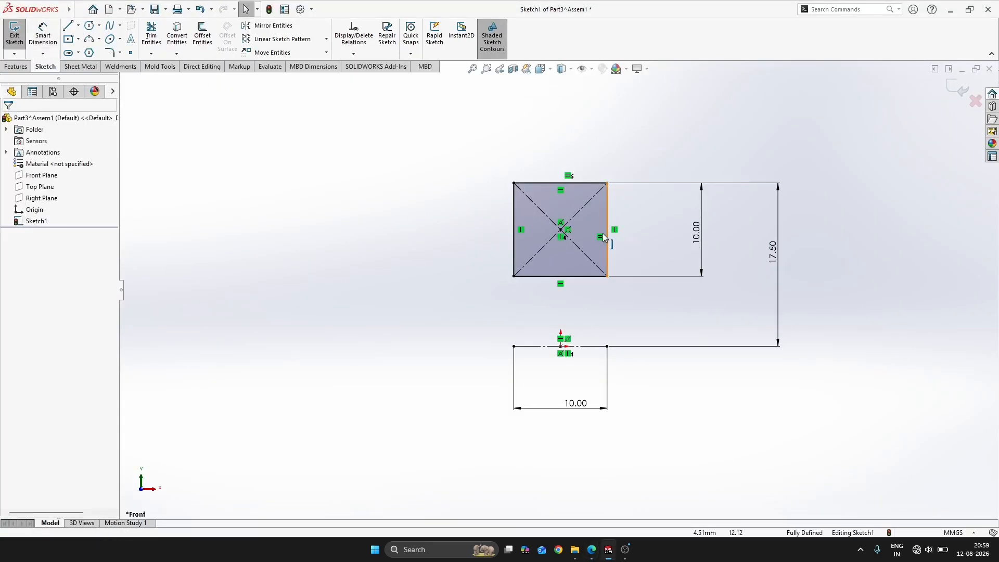
{"action": "scroll", "coordinate": [559, 214], "scroll_direction": "down", "scroll_amount": 2}
{"action": "key", "text": "s"}
{"action": "left_click", "coordinate": [630, 239]}
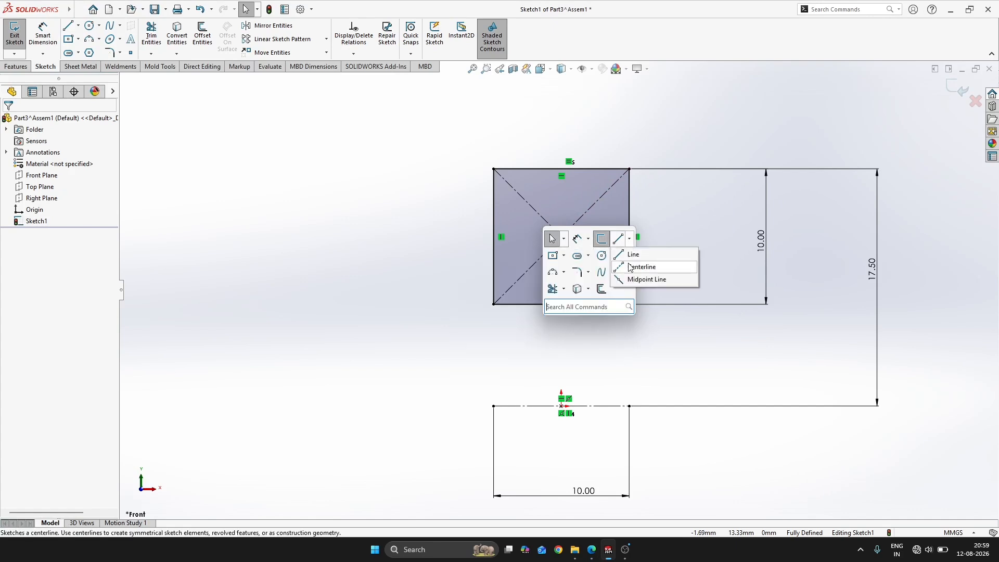
{"action": "left_click", "coordinate": [636, 265]}
{"action": "left_click", "coordinate": [493, 236]}
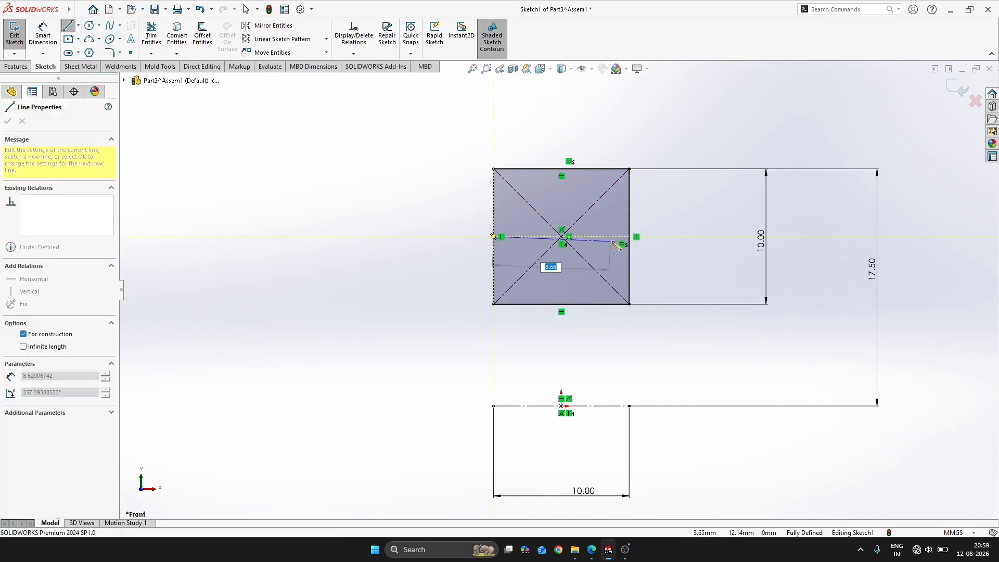
{"action": "left_click", "coordinate": [630, 237]}
{"action": "key", "text": "Escape"}
{"action": "scroll", "coordinate": [595, 244], "scroll_direction": "down", "scroll_amount": 2}
Sketch a circle about 6.85 mm in diameter centered on the square's center point, following the bearing drawing
{"action": "key", "text": "alt+Tab"}
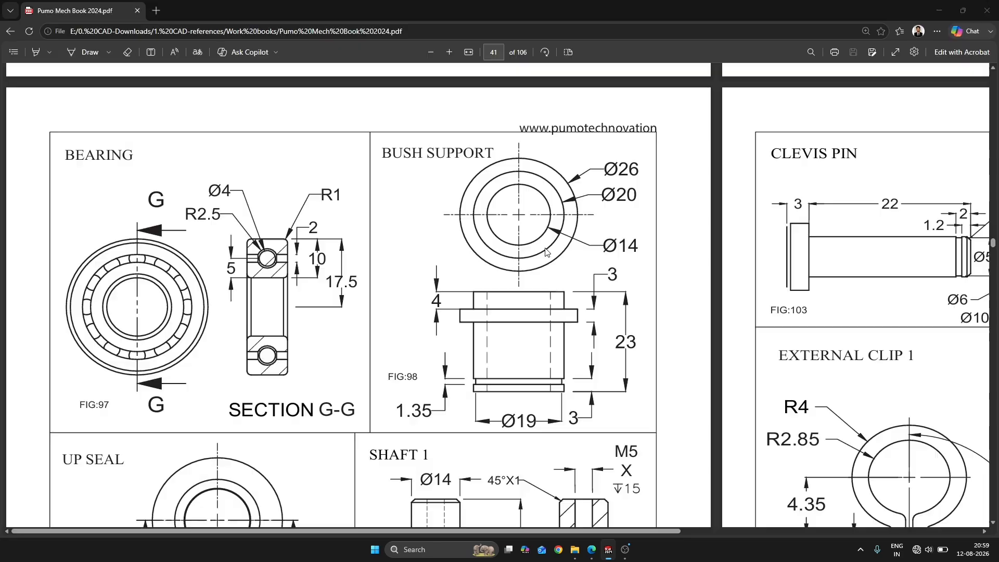
{"action": "key", "text": "alt+Tab"}
{"action": "key", "text": "s"}
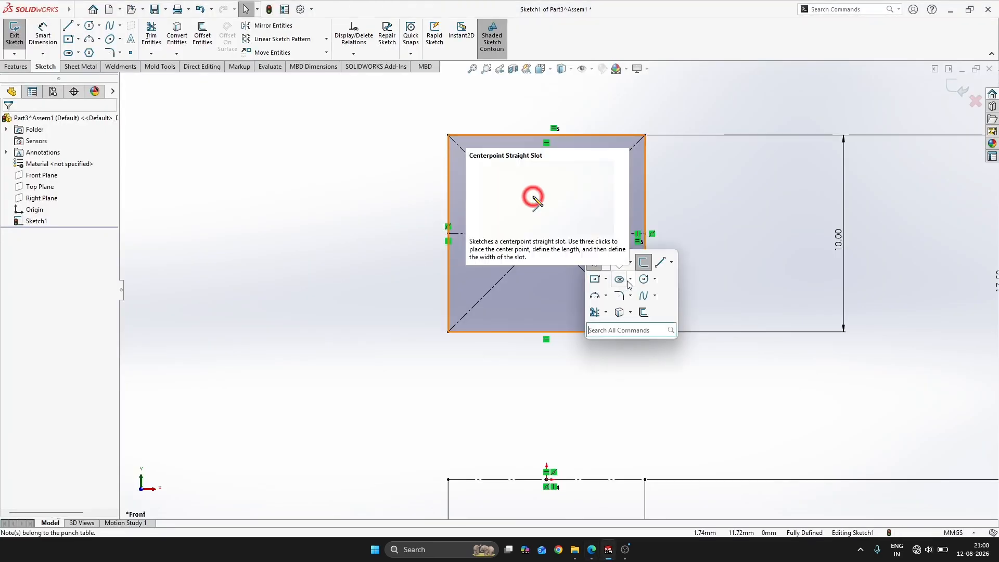
{"action": "left_click", "coordinate": [644, 278]}
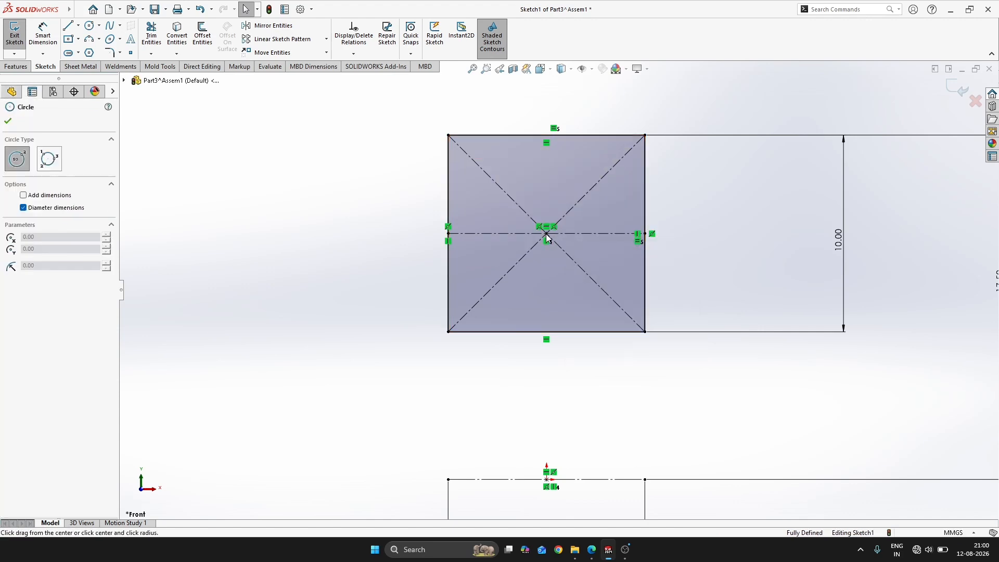
{"action": "left_click_drag", "start_coordinate": [547, 238], "coordinate": [594, 186]}
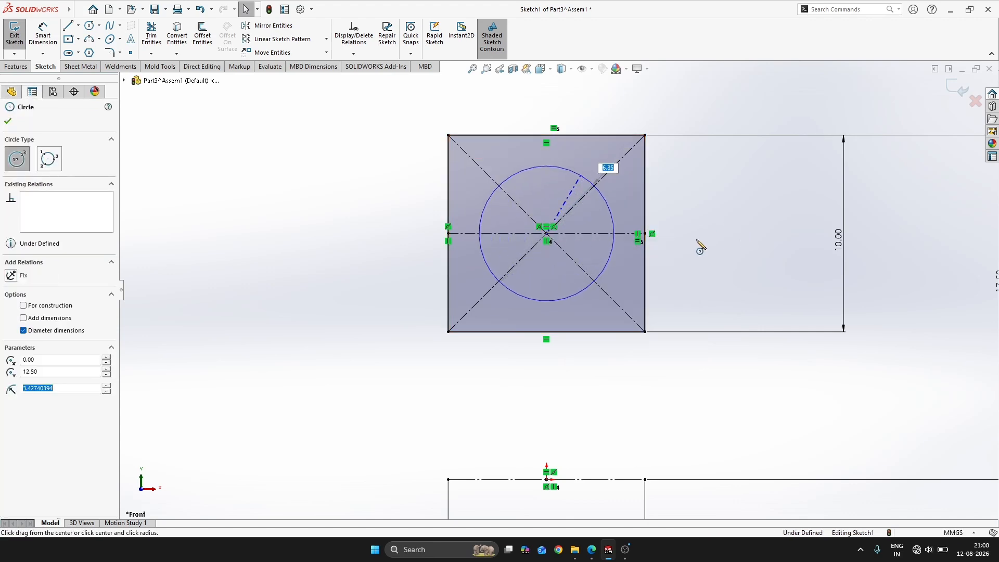
Dimension the circle's diameter to 5 mm, checking the R2.5 callout in the bearing drawing
{"action": "key", "text": "alt+Tab"}
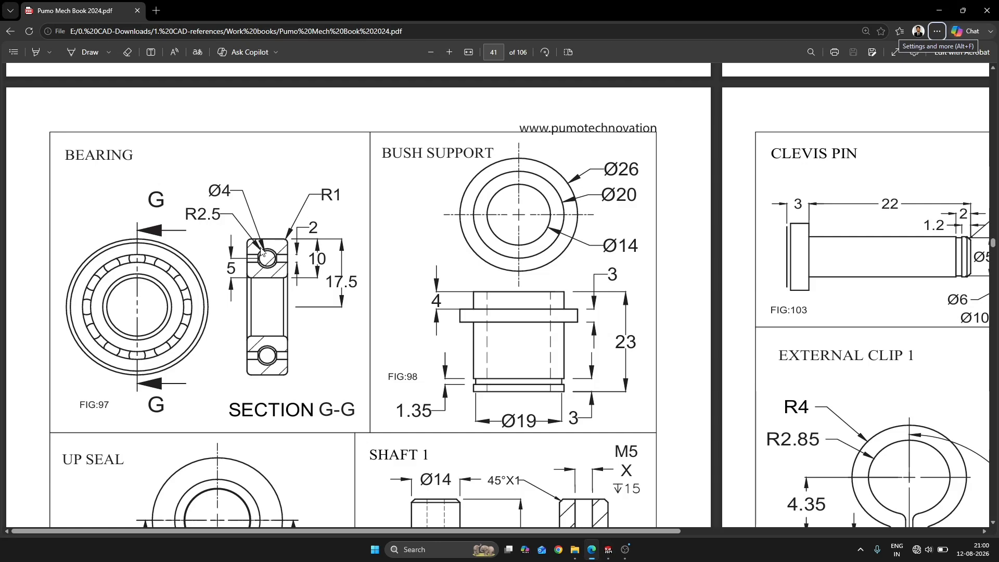
{"action": "key", "text": "alt+Tab"}
{"action": "key", "text": "s"}
{"action": "left_click", "coordinate": [621, 268]}
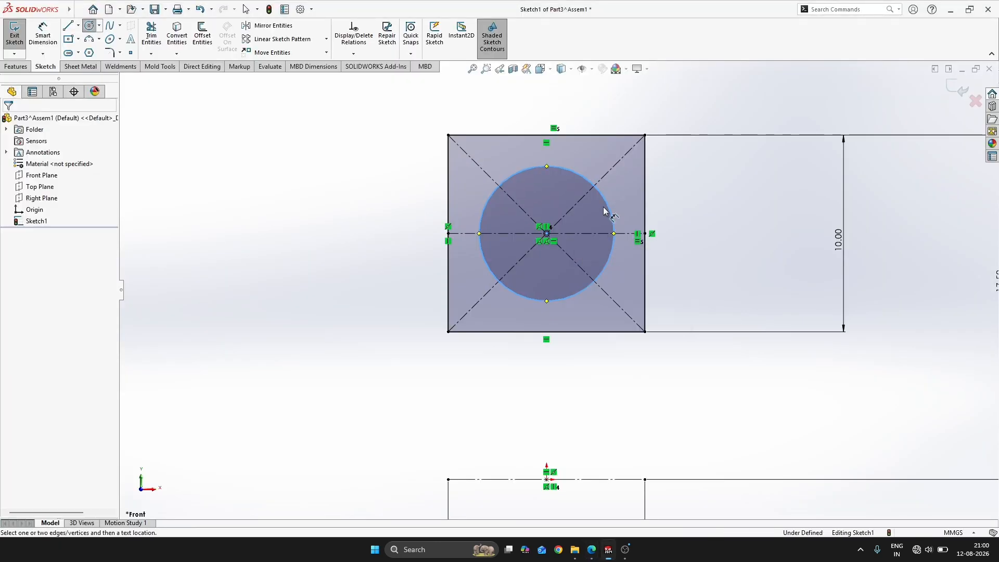
{"action": "left_click", "coordinate": [607, 228]}
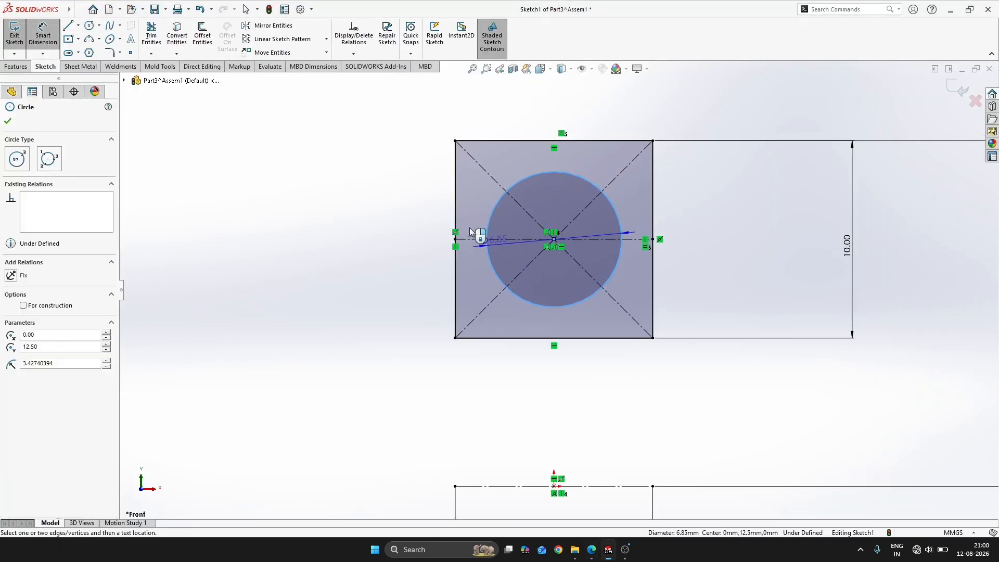
{"action": "left_click", "coordinate": [464, 112]}
{"action": "type", "text": "5"}
{"action": "key", "text": "Return"}
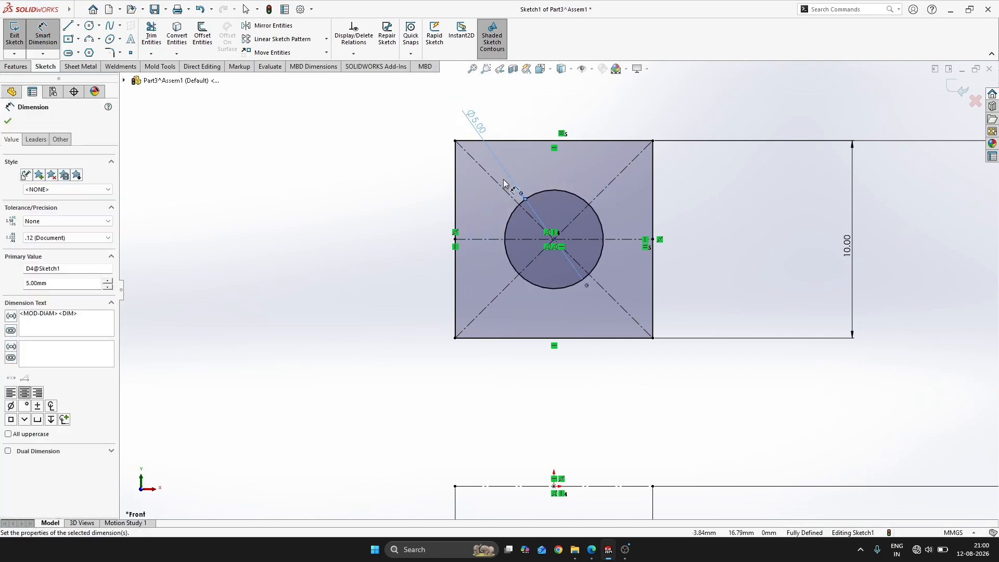
{"action": "key", "text": "Escape"}
Offset the square's horizontal centerline 1 mm in both directions, per the 2 mm gap in the bearing drawing
{"action": "key", "text": "alt+Tab"}
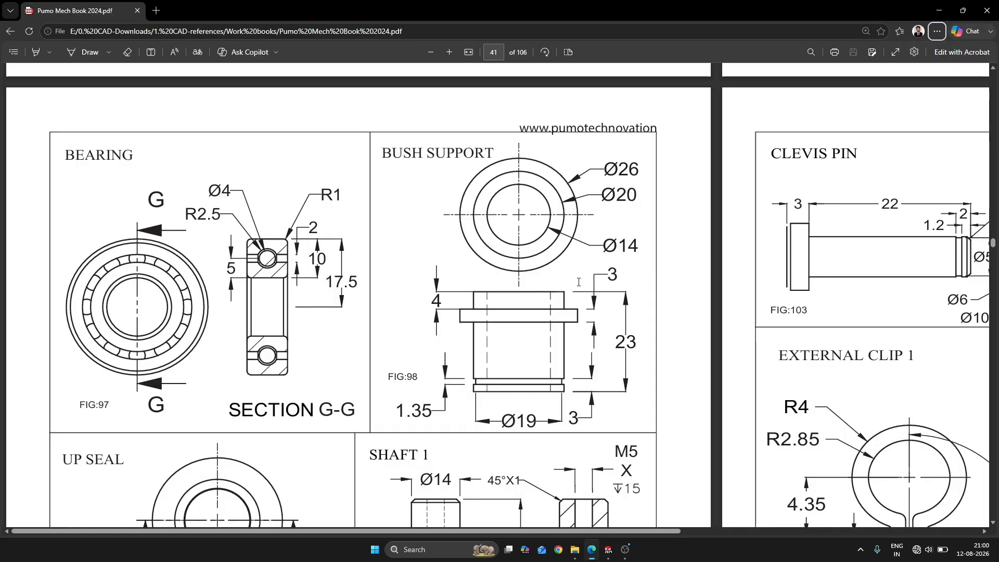
{"action": "key", "text": "alt+Tab"}
{"action": "key", "text": "s"}
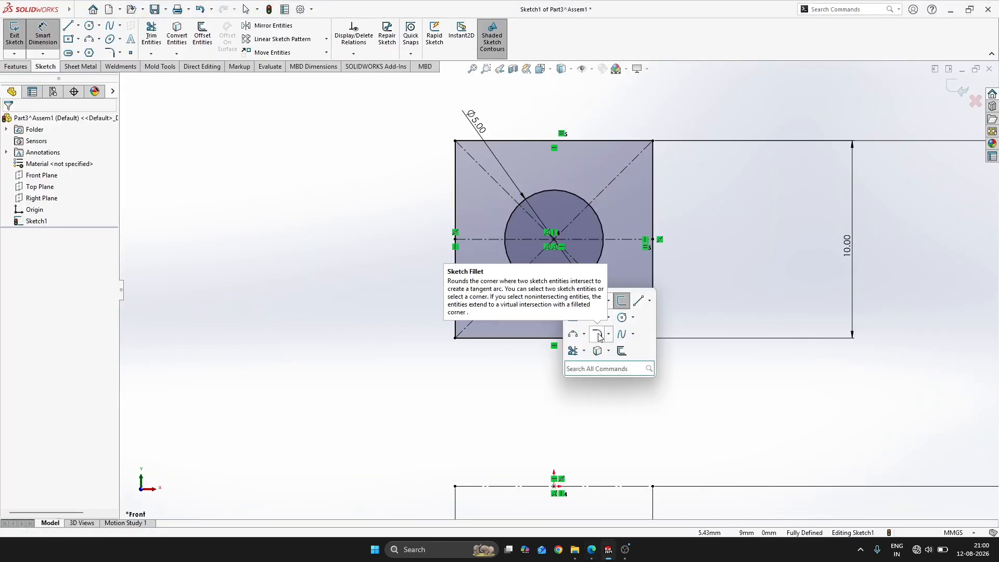
{"action": "left_click", "coordinate": [621, 350]}
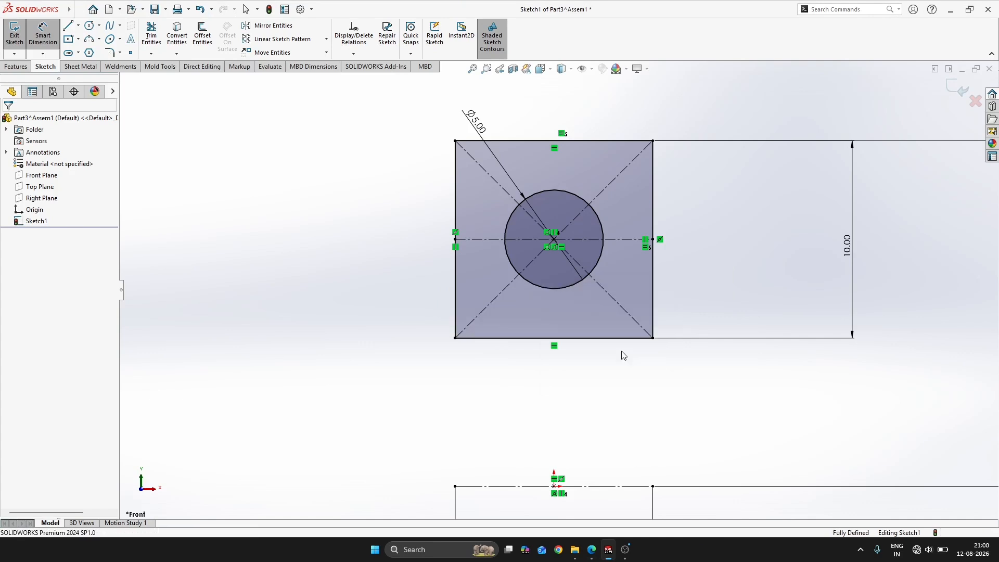
{"action": "left_click", "coordinate": [626, 241]}
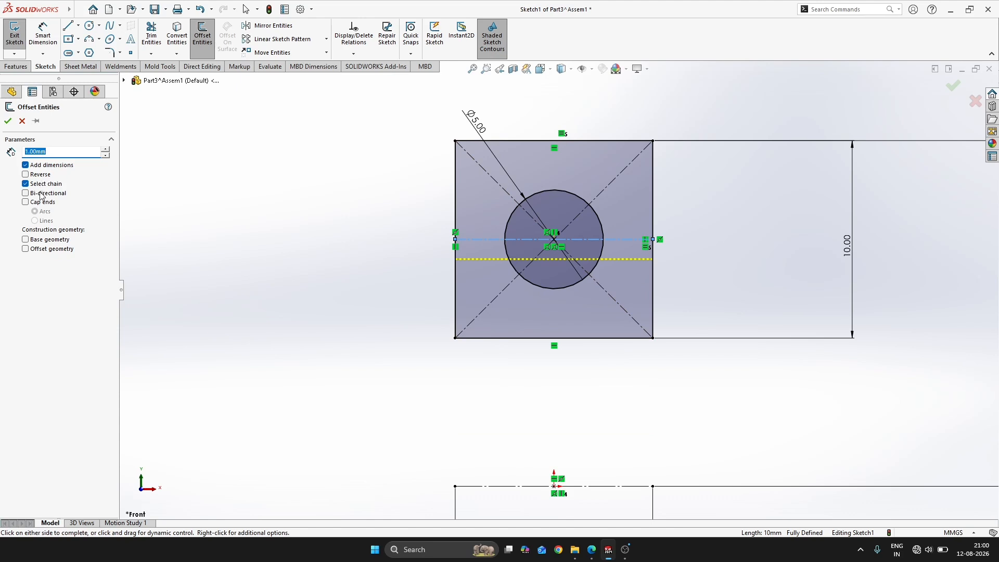
{"action": "left_click", "coordinate": [8, 121]}
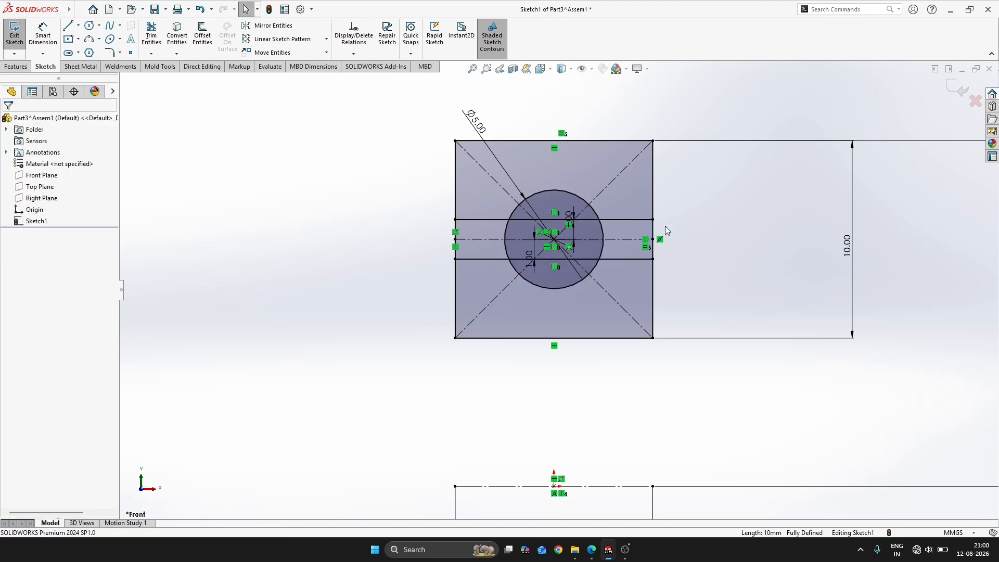
Trim both vertical edges of the square between the two offset lines, keeping the trimmed entities as construction geometry
{"action": "key", "text": "s"}
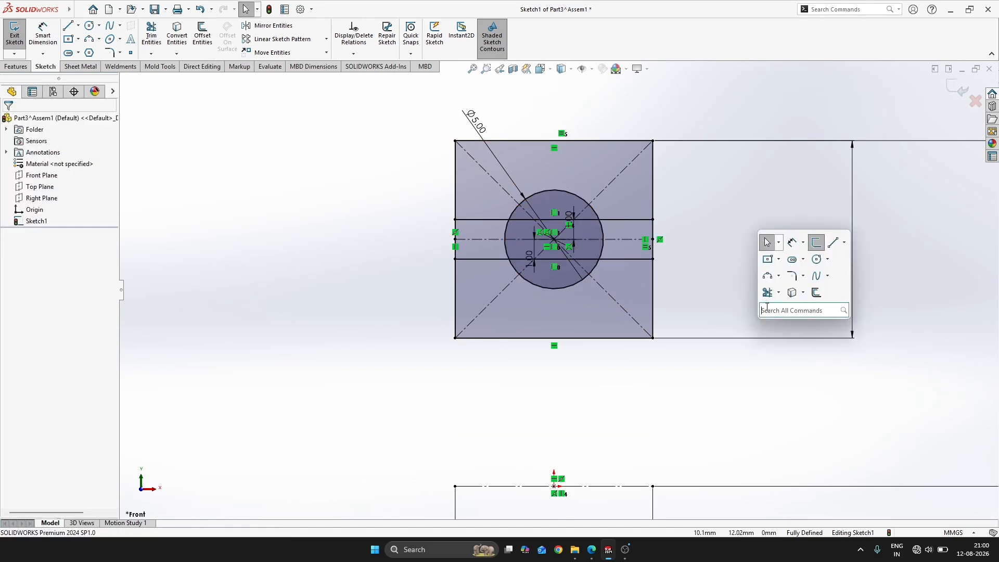
{"action": "left_click", "coordinate": [761, 297]}
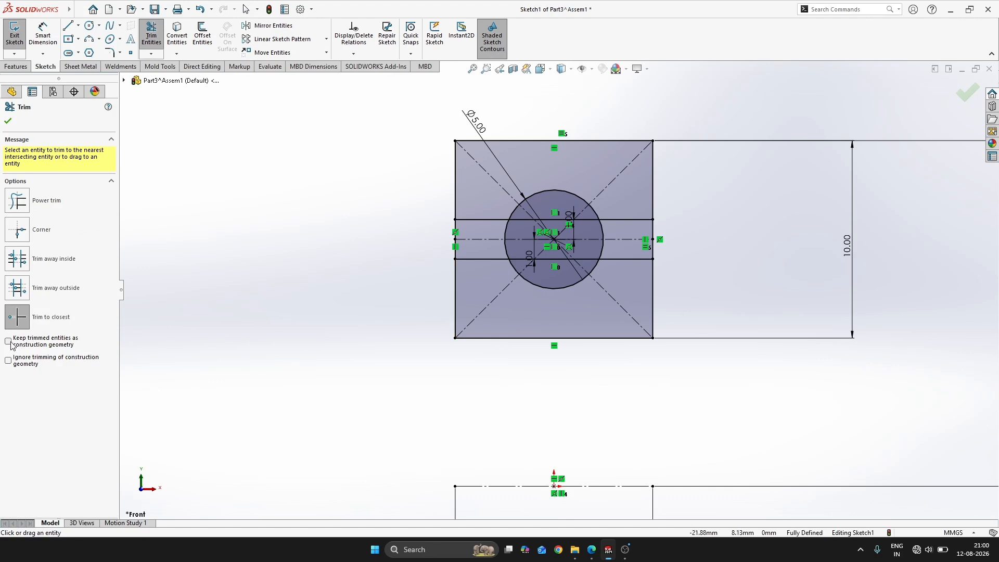
{"action": "scroll", "coordinate": [497, 223], "scroll_direction": "down", "scroll_amount": 2}
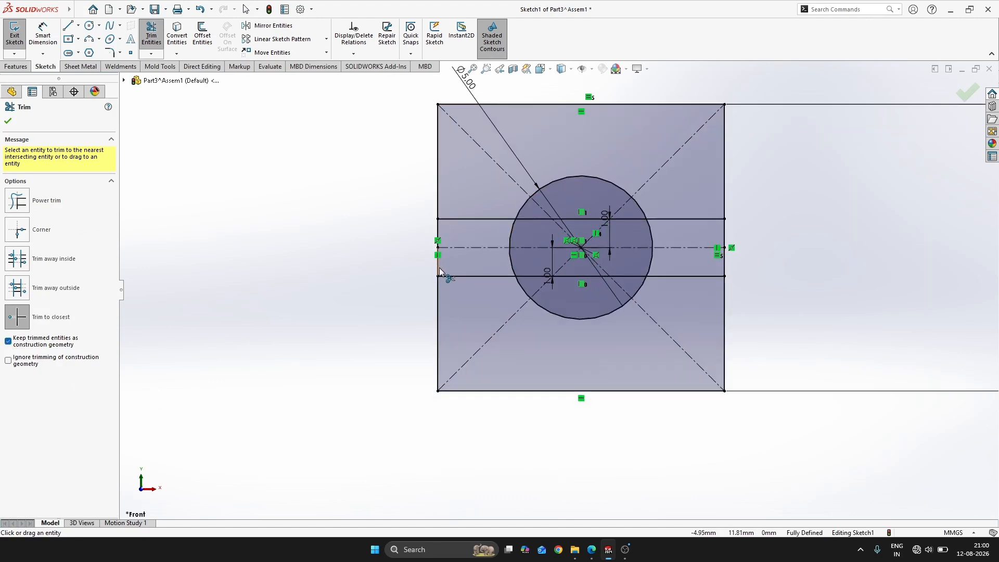
{"action": "left_click", "coordinate": [440, 267]}
{"action": "left_click", "coordinate": [522, 281]}
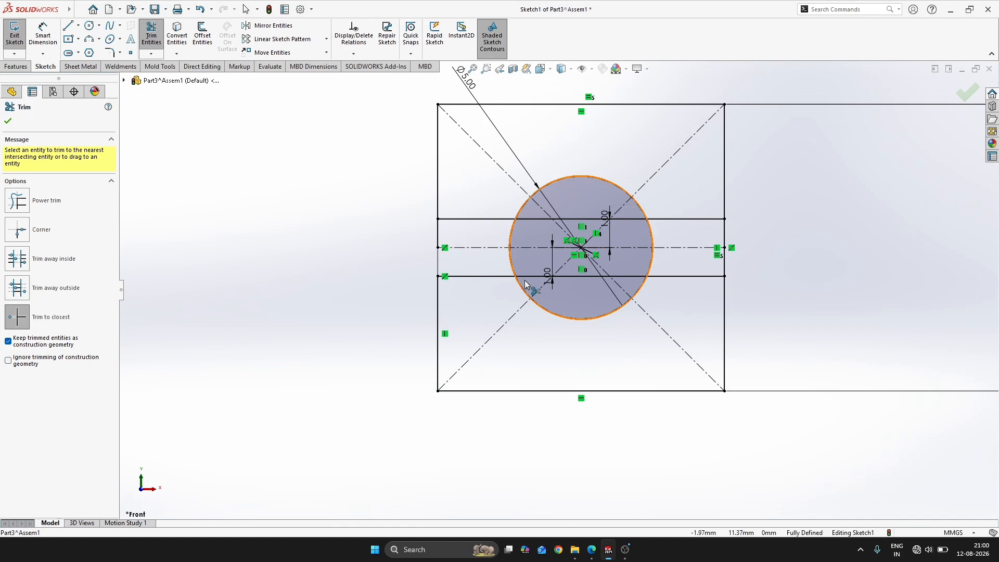
{"action": "left_click", "coordinate": [438, 235]}
{"action": "left_click", "coordinate": [726, 236]}
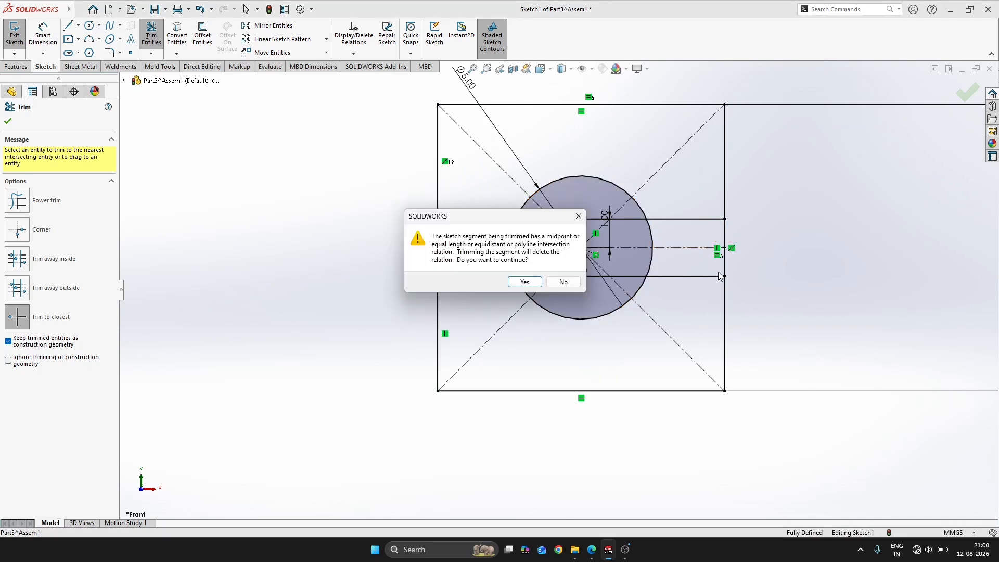
{"action": "left_click", "coordinate": [530, 284]}
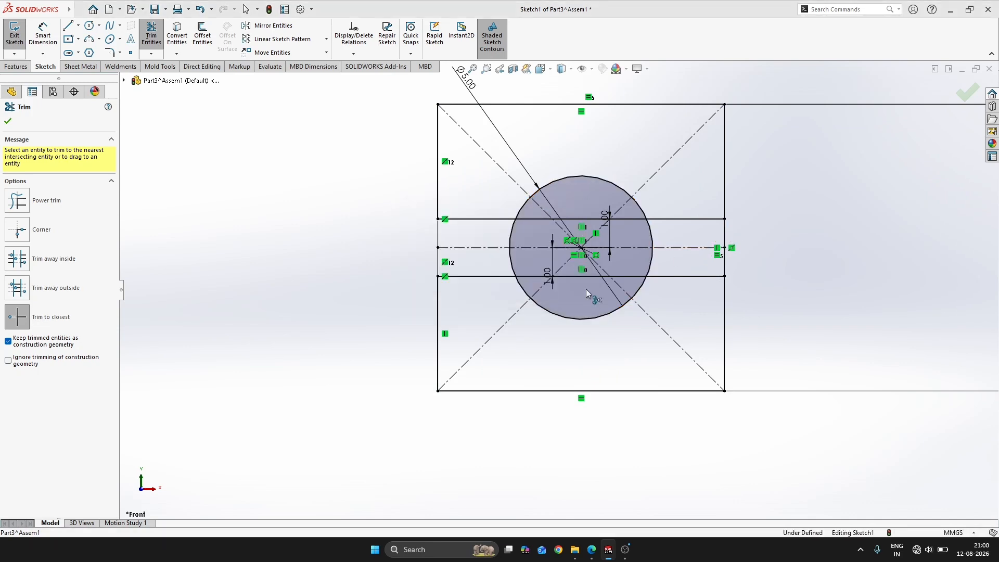
{"action": "left_click", "coordinate": [727, 278]}
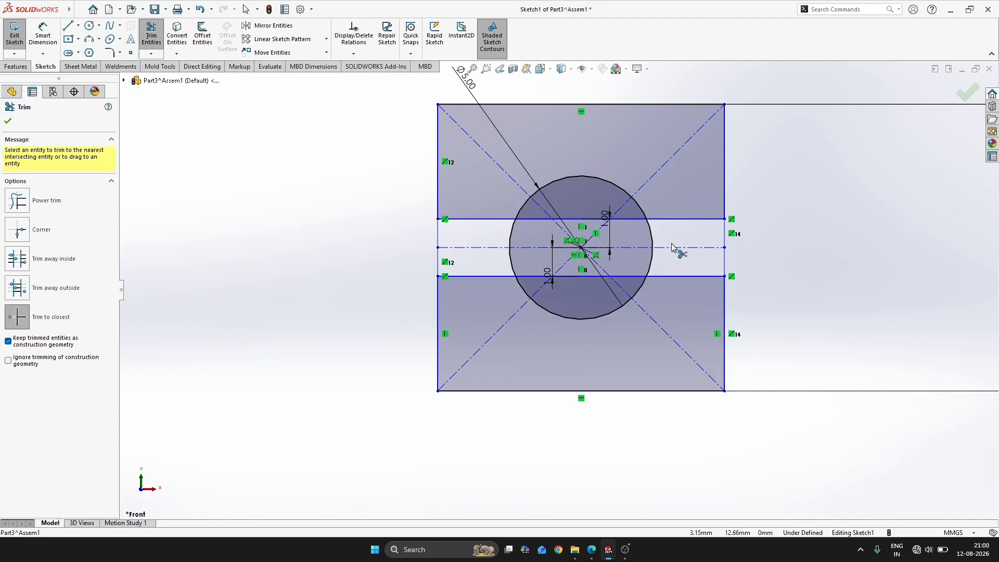
Trim the offset lines inside the circle and the circle's side arcs between them, keeping the trimmed pieces as construction geometry
{"action": "left_click", "coordinate": [532, 224]}
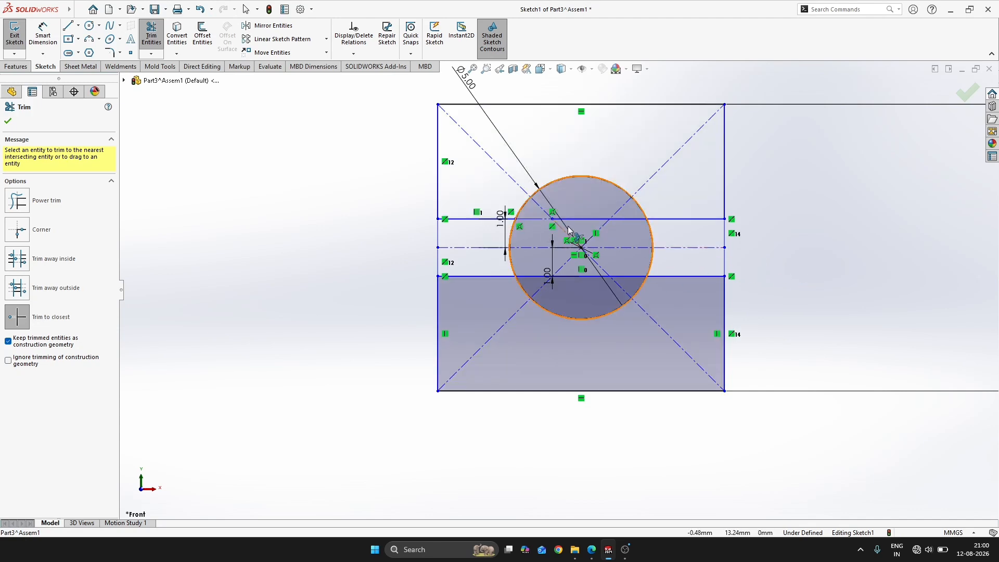
{"action": "scroll", "coordinate": [635, 234], "scroll_direction": "down", "scroll_amount": 3}
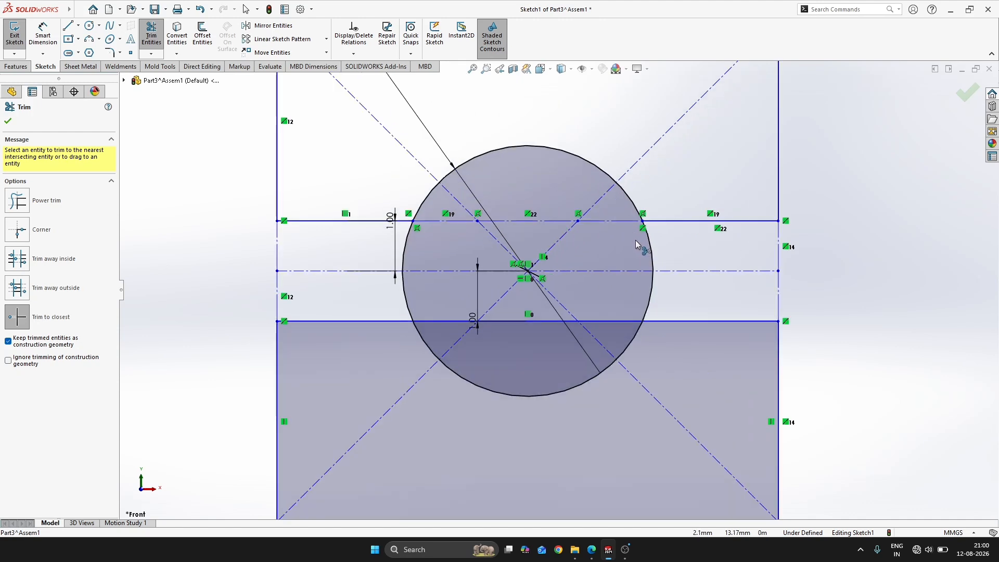
{"action": "left_click", "coordinate": [654, 260]}
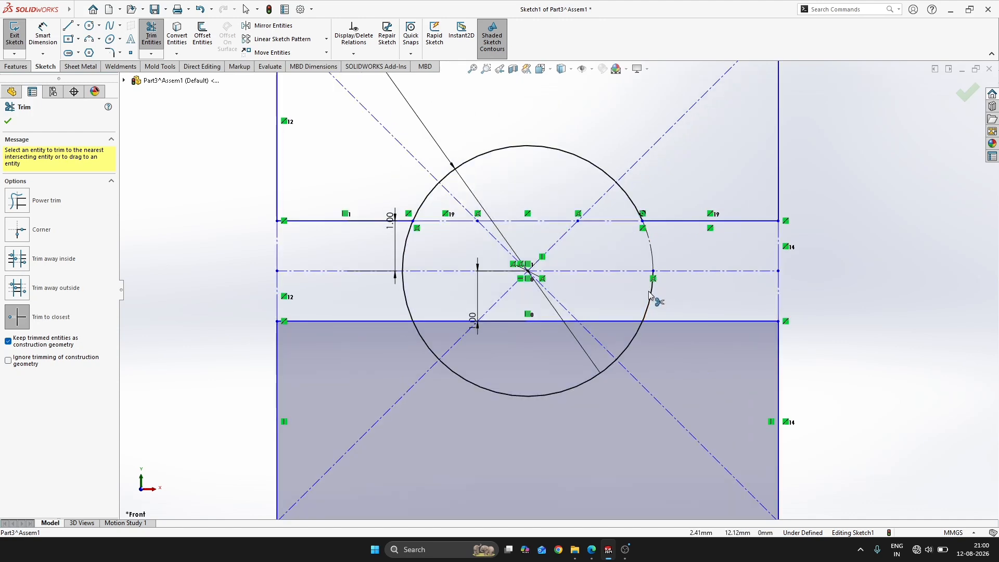
{"action": "left_click", "coordinate": [415, 251]}
{"action": "left_click", "coordinate": [407, 303]}
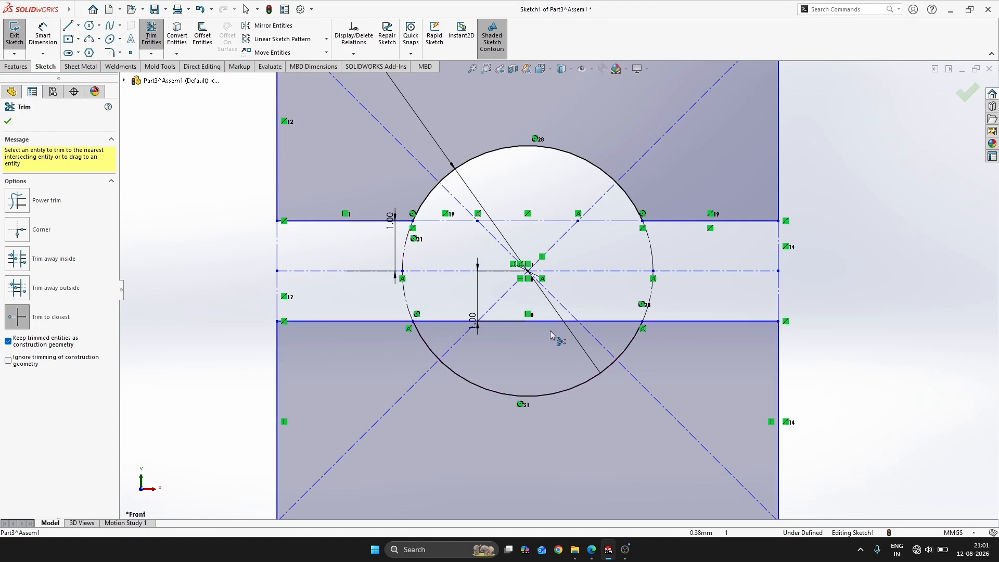
{"action": "scroll", "coordinate": [572, 328], "scroll_direction": "down", "scroll_amount": 4}
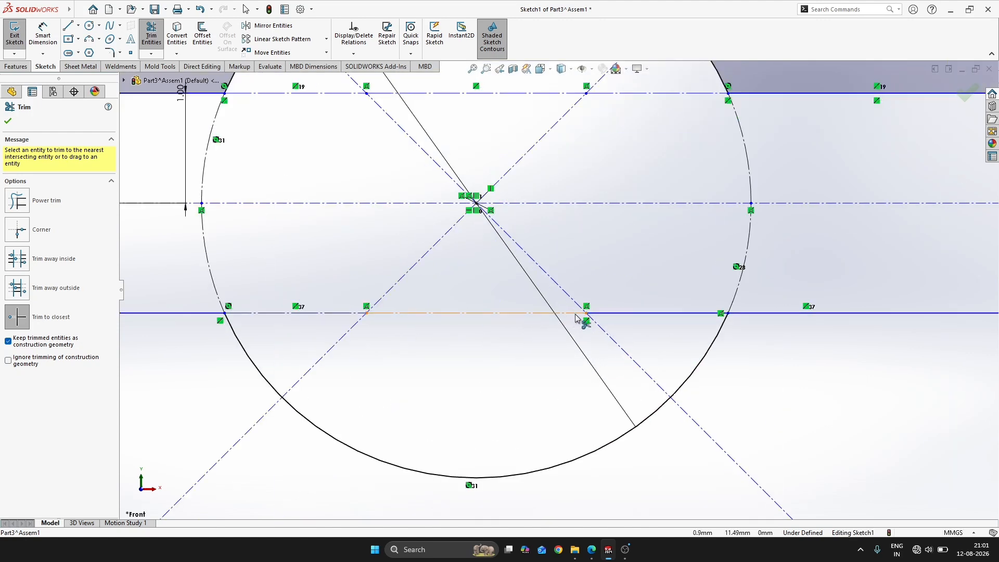
{"action": "left_click", "coordinate": [608, 327]}
{"action": "scroll", "coordinate": [642, 324], "scroll_direction": "up", "scroll_amount": 4}
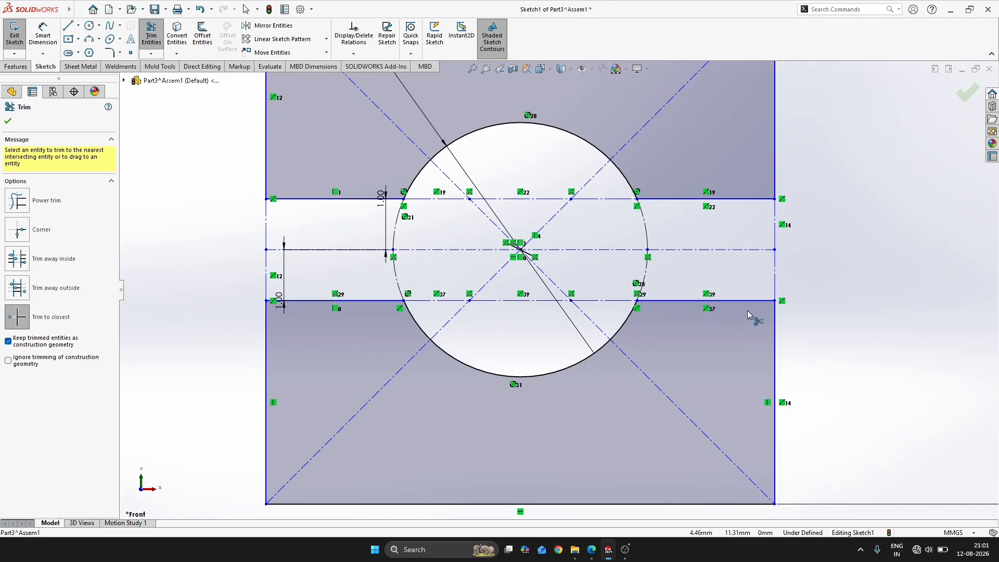
{"action": "scroll", "coordinate": [748, 314], "scroll_direction": "up", "scroll_amount": 3}
{"action": "key", "text": "Escape"}
{"action": "scroll", "coordinate": [720, 277], "scroll_direction": "up", "scroll_amount": 5}
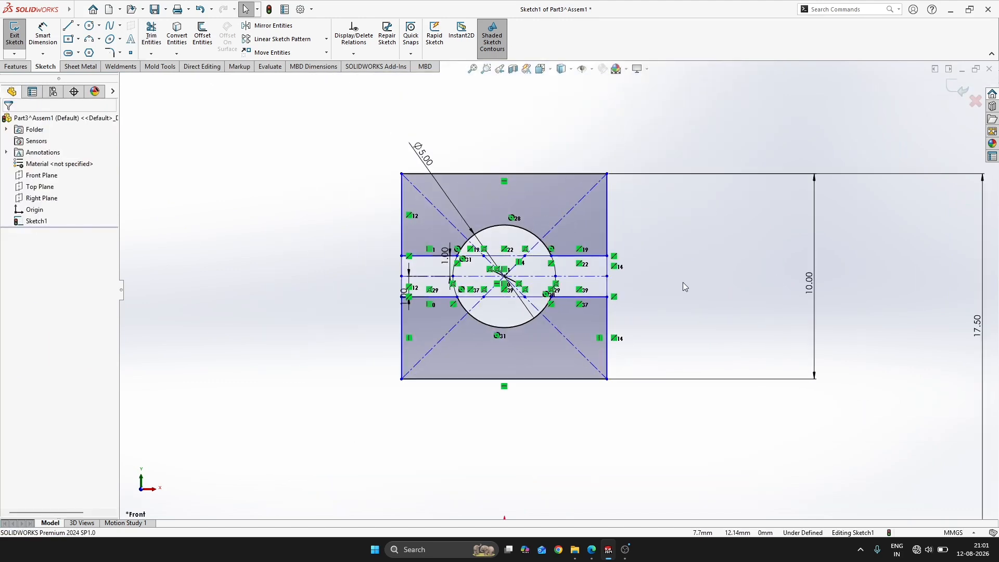
Add a Coincident relation between the left endpoint of the origin's construction line and the lower left vertical edge of the profile
{"action": "left_click", "coordinate": [44, 36]}
{"action": "key", "text": "Escape"}
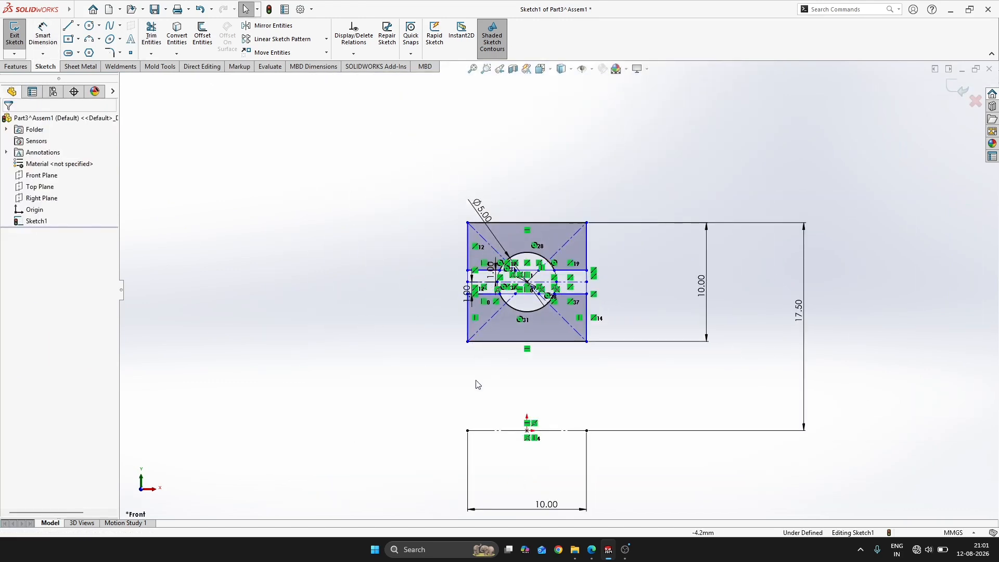
{"action": "left_click", "coordinate": [468, 430]}
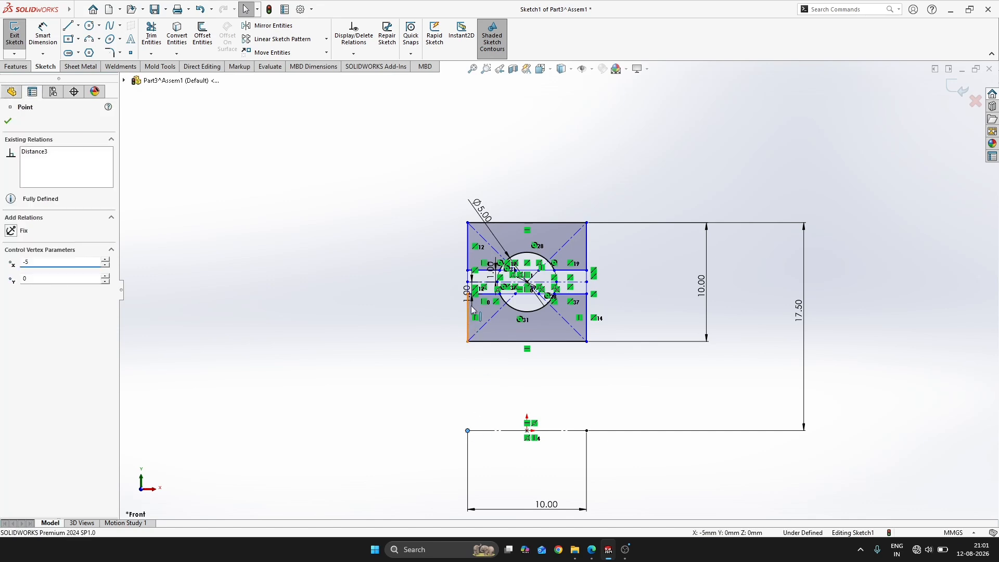
{"action": "left_click", "coordinate": [467, 312], "text": "ctrl"}
{"action": "left_click", "coordinate": [514, 277]}
{"action": "left_click", "coordinate": [400, 263]}
Test the freedom of the middle centerline's right endpoint by moving it vertically, and undo the move
{"action": "scroll", "coordinate": [464, 291], "scroll_direction": "down", "scroll_amount": 3}
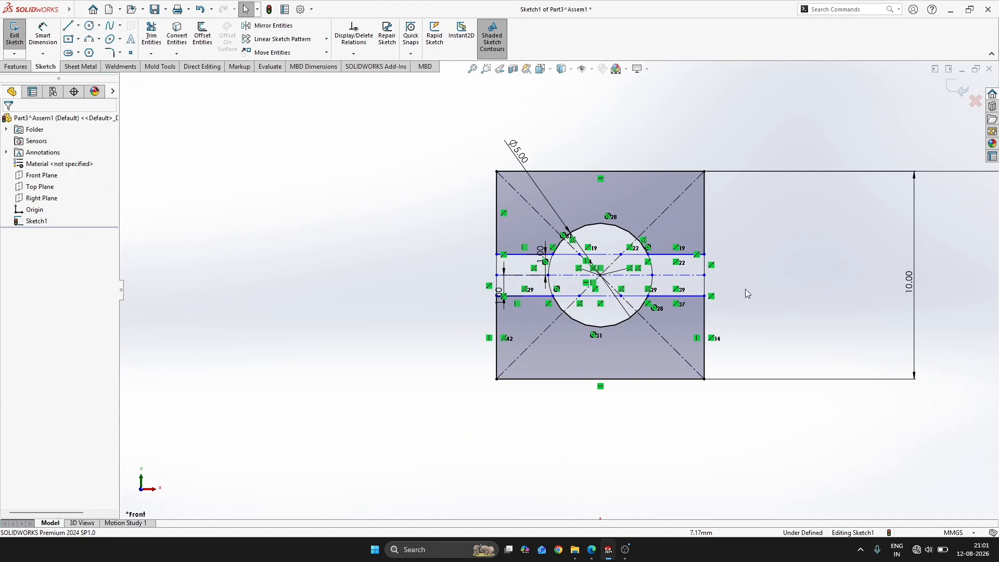
{"action": "left_click", "coordinate": [703, 276]}
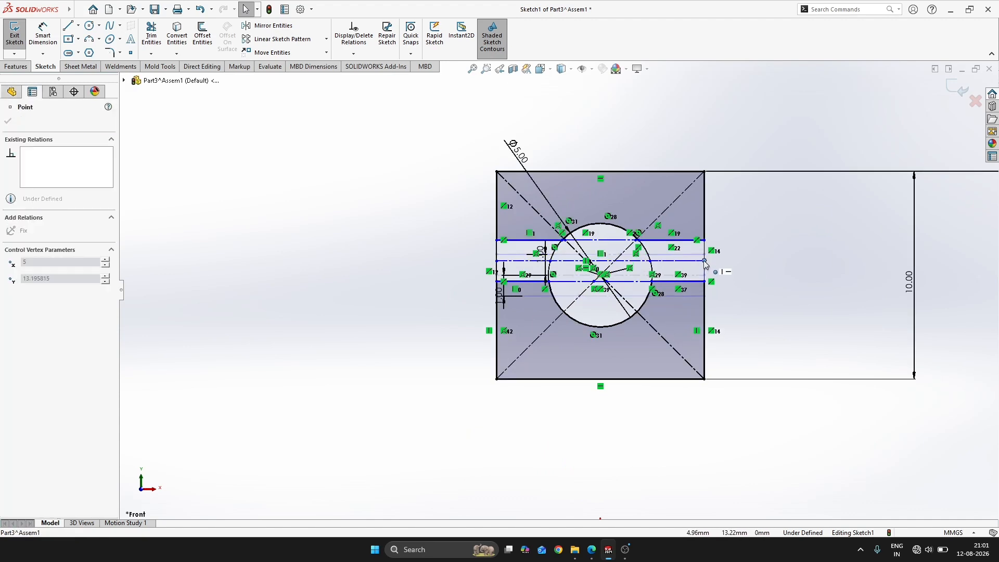
{"action": "left_click_drag", "start_coordinate": [702, 277], "coordinate": [702, 280]}
{"action": "key", "text": "ctrl+z"}
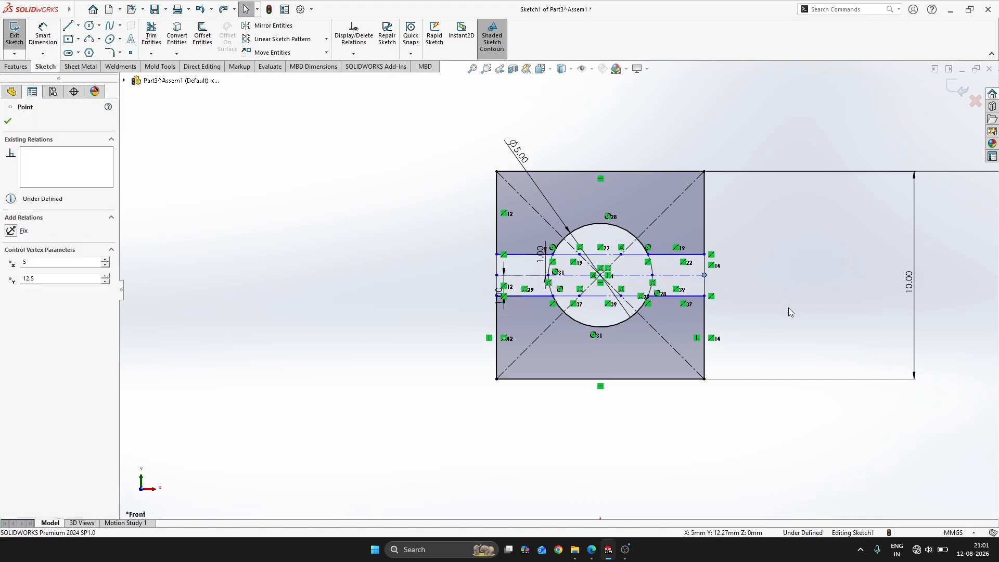
Dimension the middle centerline 5 mm below the square's upper edge, and close the cross-section sketch
{"action": "right_click_drag", "start_coordinate": [459, 246], "coordinate": [462, 210]}
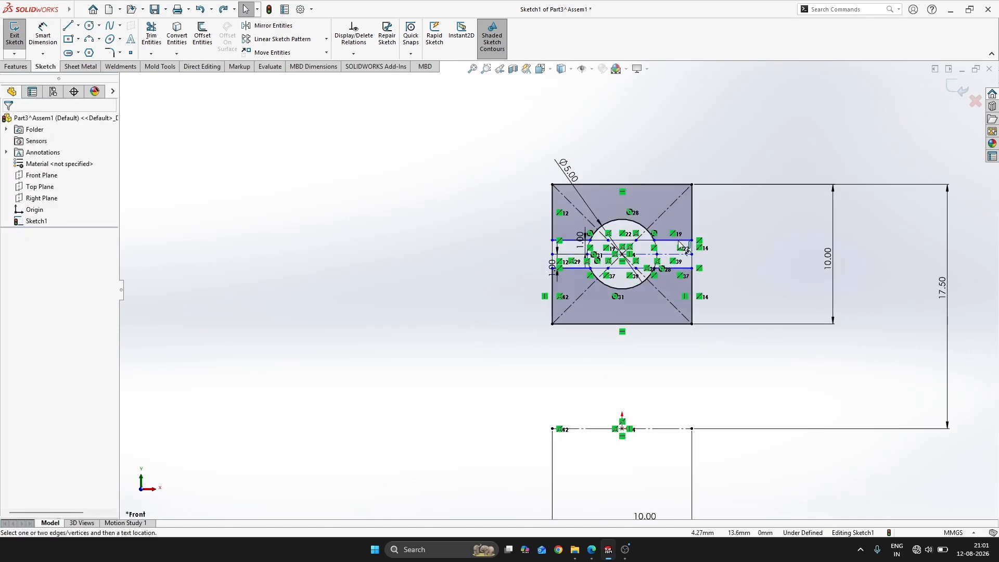
{"action": "left_click", "coordinate": [669, 254]}
{"action": "left_click", "coordinate": [670, 185]}
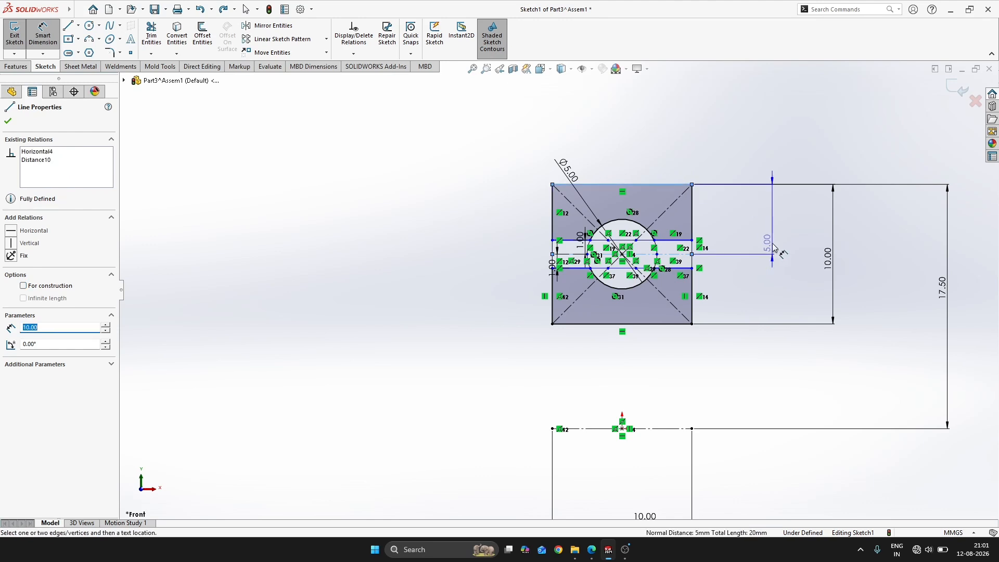
{"action": "left_click", "coordinate": [772, 229]}
{"action": "key", "text": "Return"}
{"action": "key", "text": "Escape"}
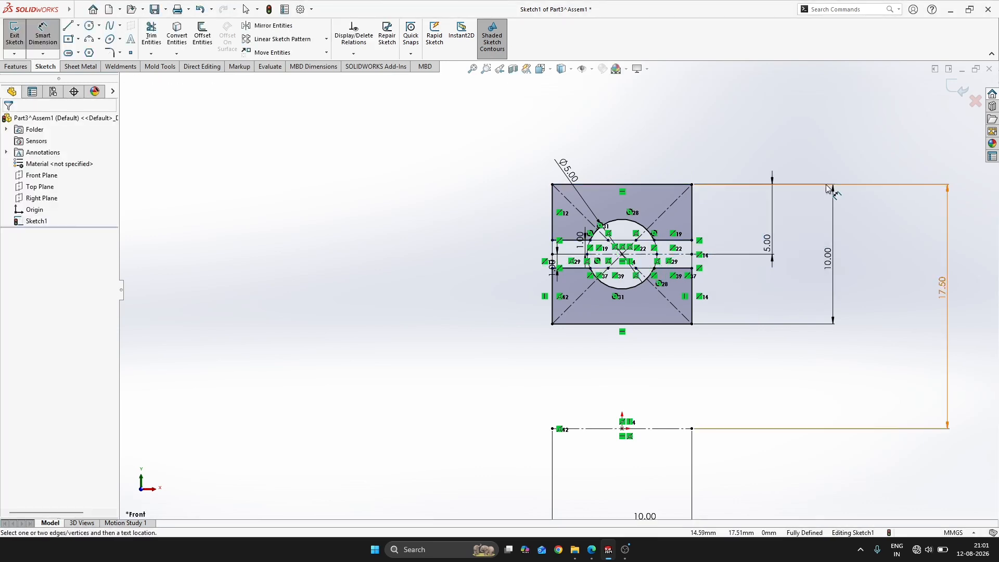
{"action": "left_click", "coordinate": [956, 86]}
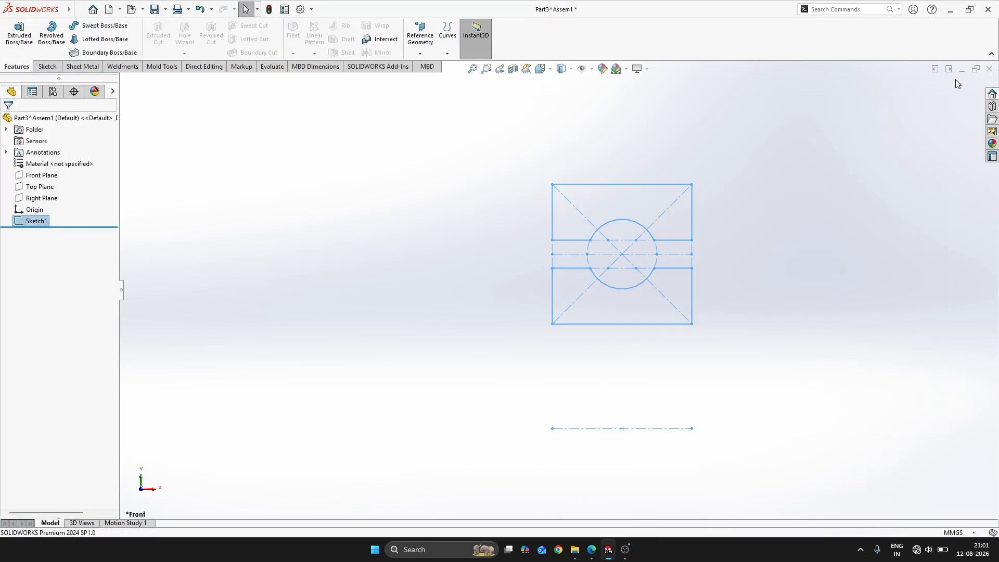
Revolve the cross-section 360° about the construction line through the origin to form the two bearing rings
{"action": "key", "text": "ctrl+7"}
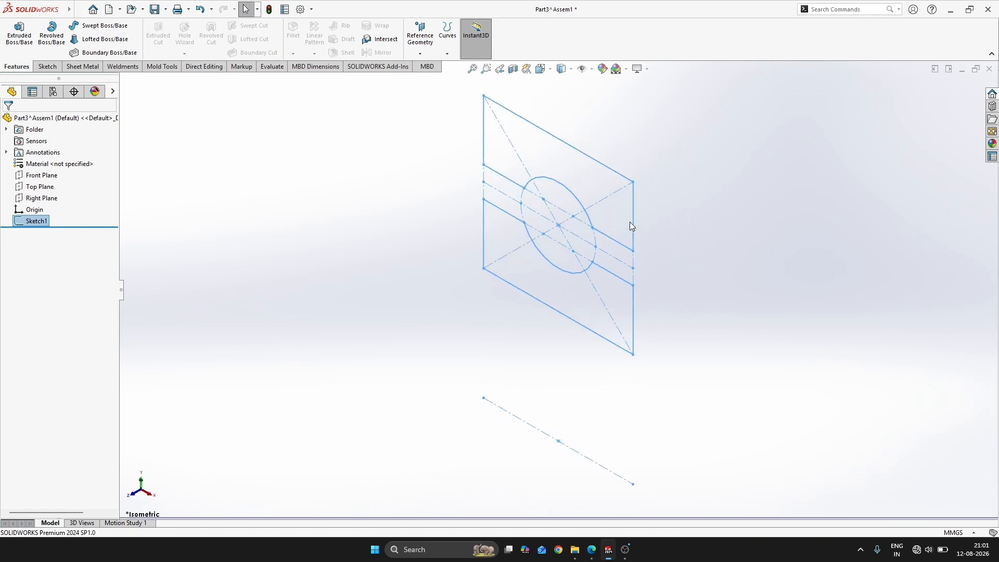
{"action": "key", "text": "s"}
{"action": "left_click", "coordinate": [686, 247]}
{"action": "left_click", "coordinate": [685, 272]}
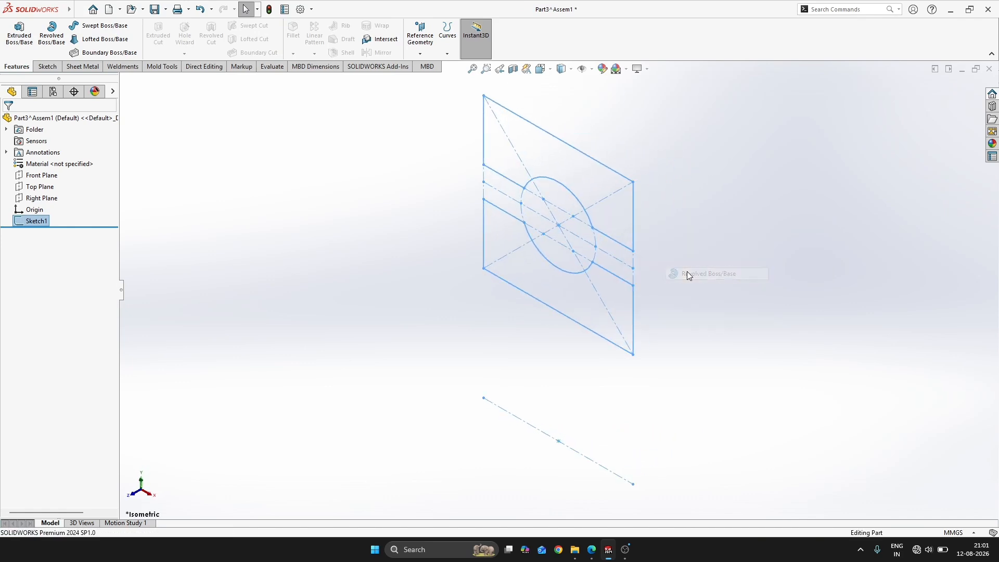
{"action": "left_click", "coordinate": [525, 412]}
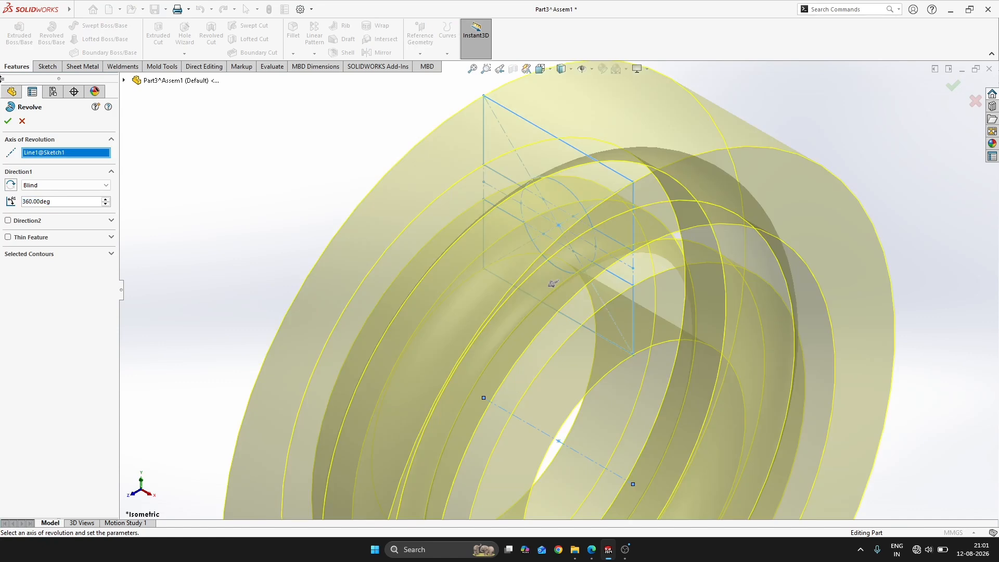
{"action": "left_click", "coordinate": [8, 120]}
{"action": "left_click", "coordinate": [886, 171]}
{"action": "scroll", "coordinate": [618, 230], "scroll_direction": "up", "scroll_amount": 3}
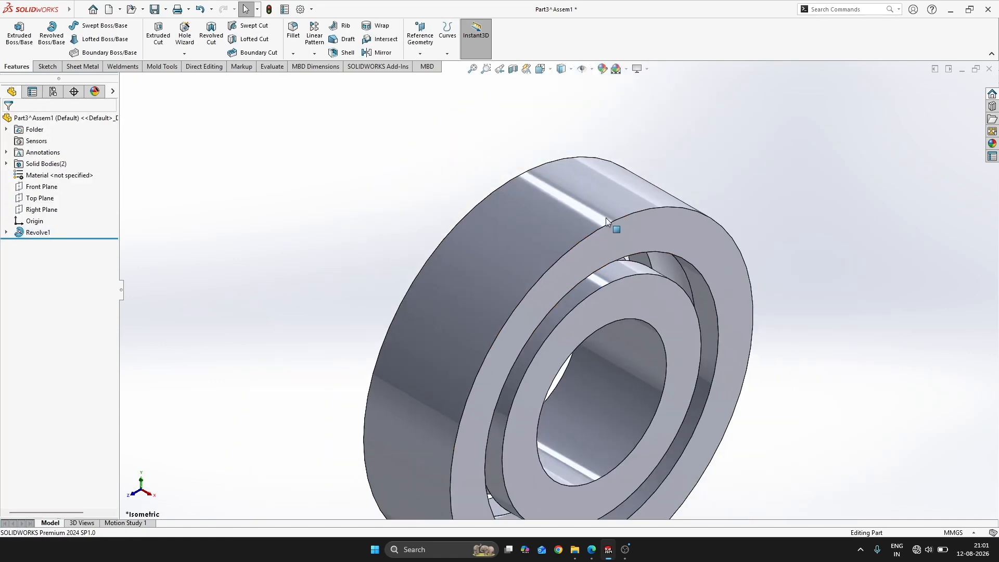
Check the edge radius in the workbook's bearing drawing, and fillet both outer circular edges of the outer ring with a 1 mm radius
{"action": "key", "text": "alt+Tab"}
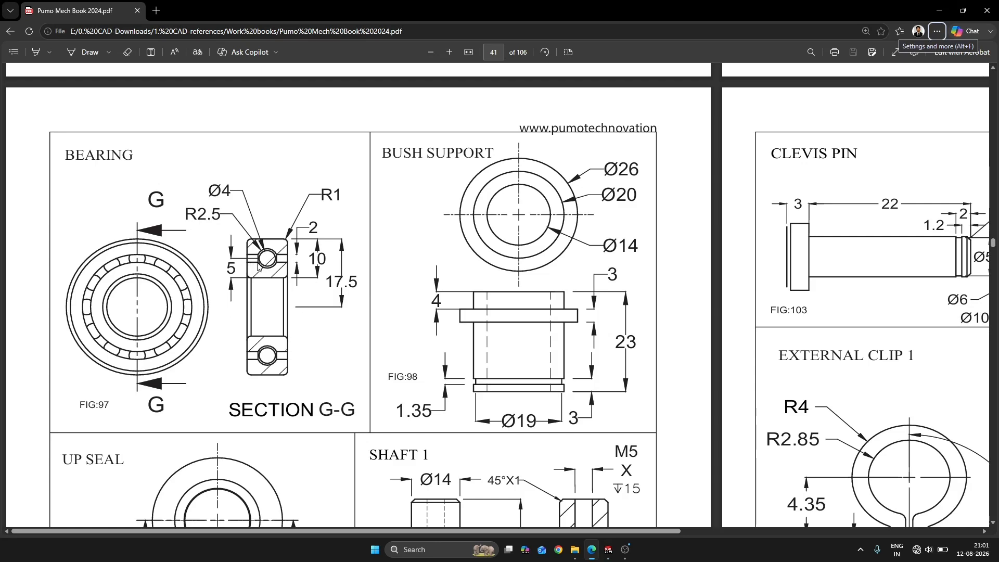
{"action": "key", "text": "alt+Tab"}
{"action": "key", "text": "alt+Tab"}
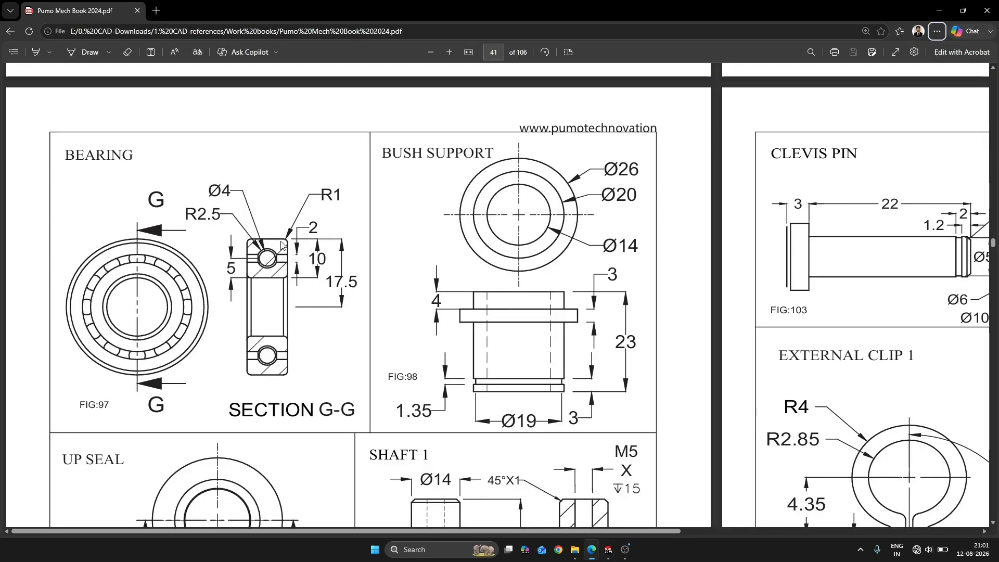
{"action": "key", "text": "alt+Tab"}
{"action": "key", "text": "s"}
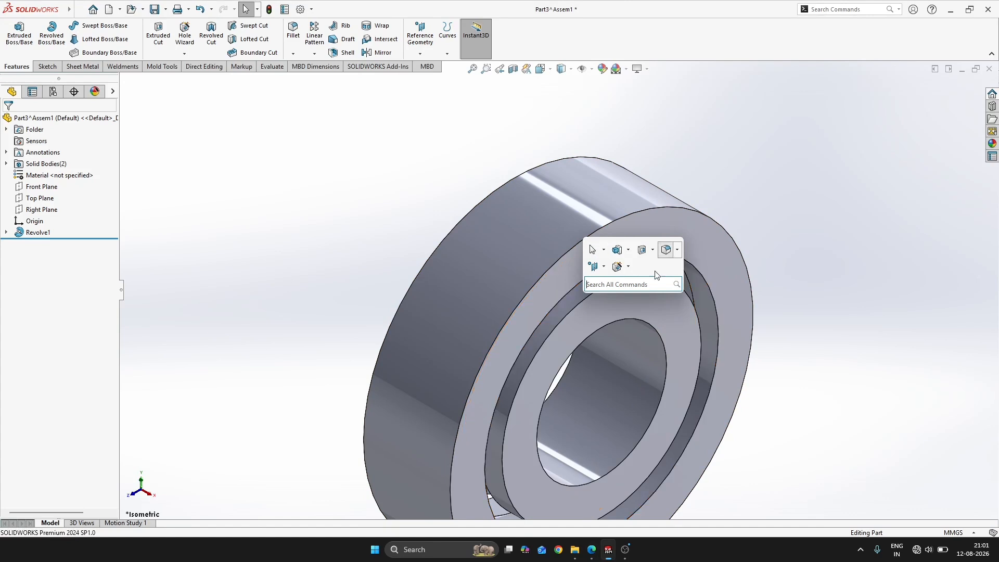
{"action": "left_click", "coordinate": [642, 210]}
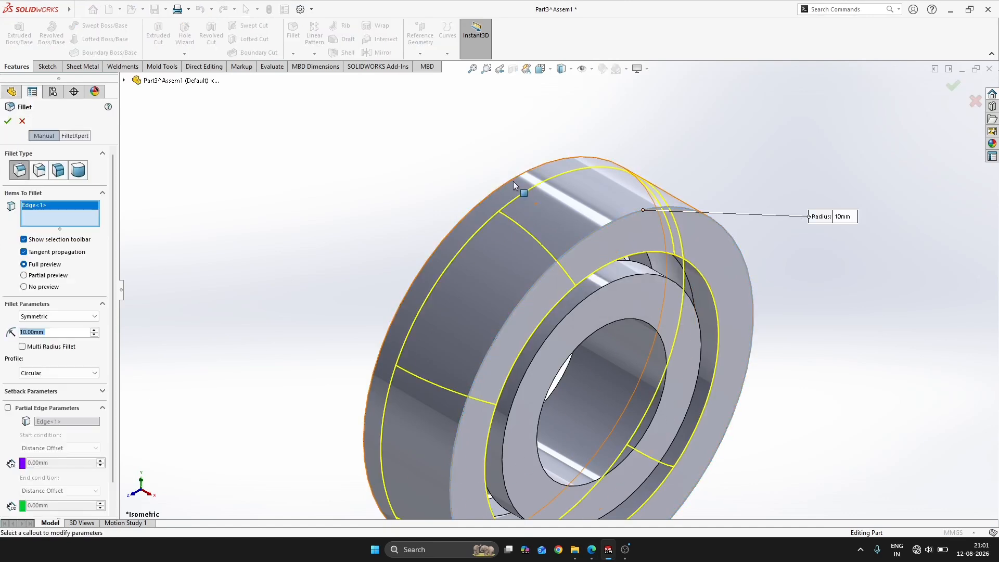
{"action": "left_click", "coordinate": [598, 330]}
{"action": "middle_click_drag", "start_coordinate": [597, 328], "coordinate": [389, 288]}
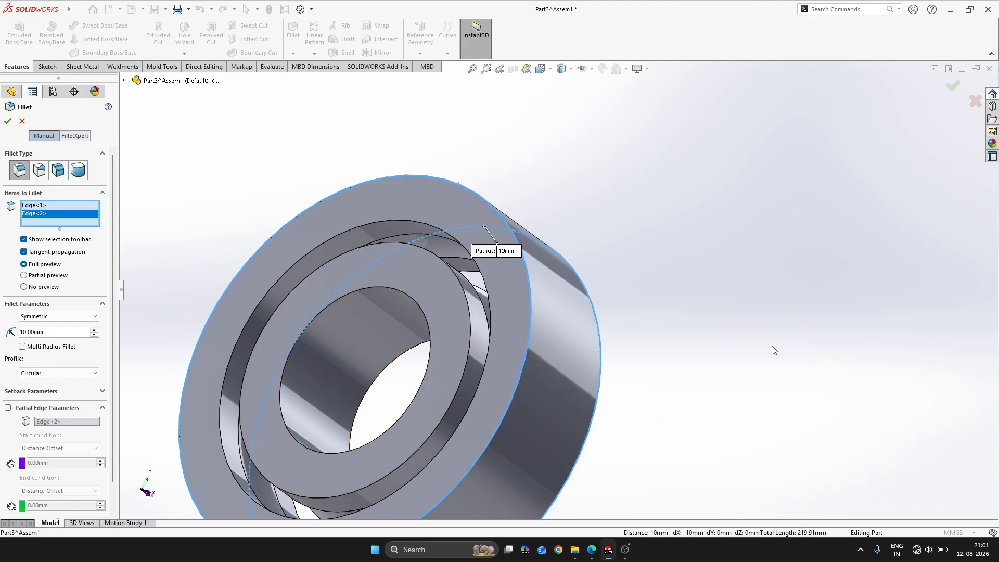
{"action": "middle_click_drag", "start_coordinate": [775, 349], "coordinate": [495, 261]}
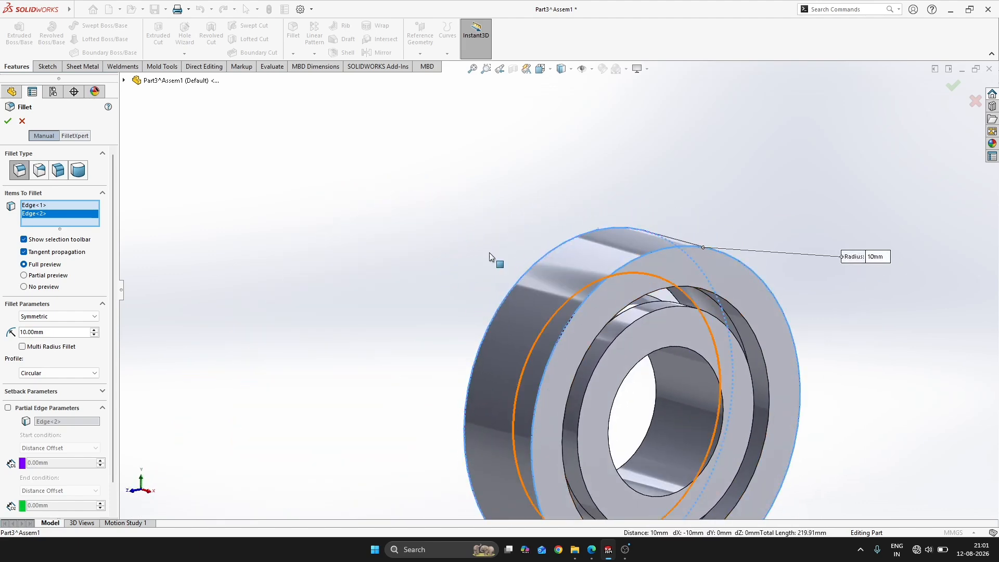
{"action": "double_click", "coordinate": [47, 334]}
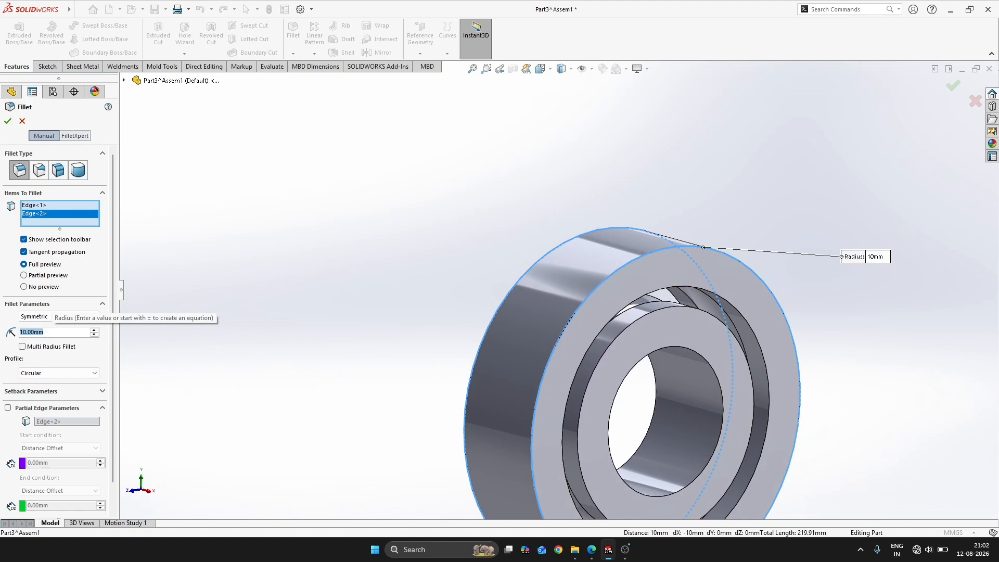
{"action": "key", "text": "Return"}
Fillet both bore edges of the inner ring with a 1 mm radius
{"action": "key", "text": "Return"}
{"action": "key", "text": "s"}
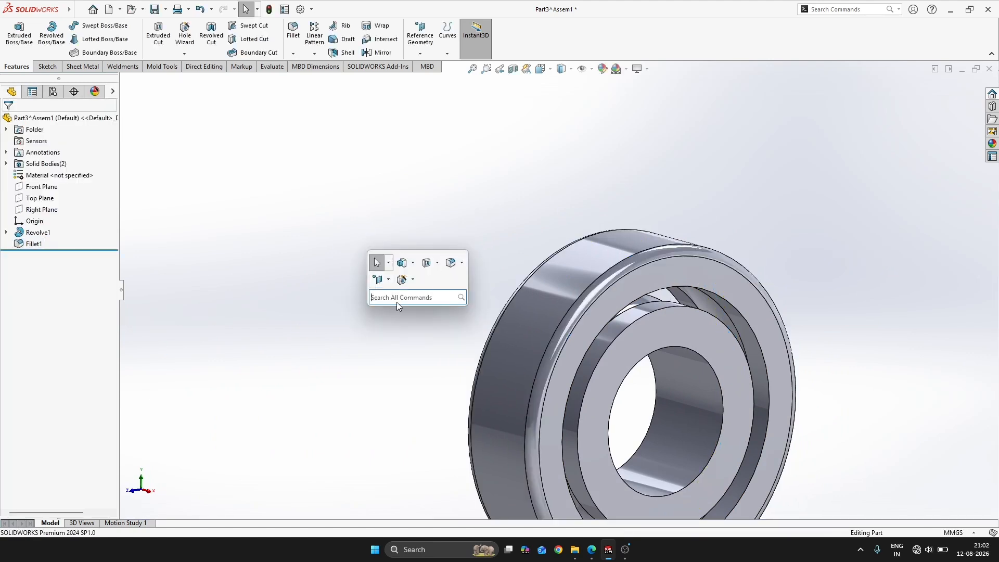
{"action": "left_click", "coordinate": [709, 366]}
{"action": "key", "text": "Return"}
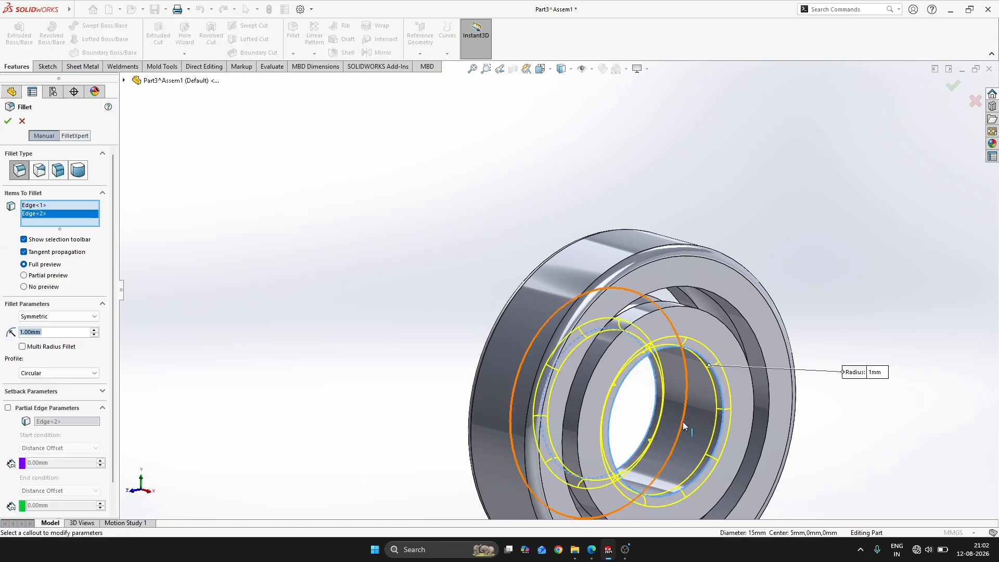
{"action": "key", "text": "Return"}
Compare the filleted bearing model with the FIG:97 bearing drawing in the workbook
{"action": "key", "text": "alt+Tab"}
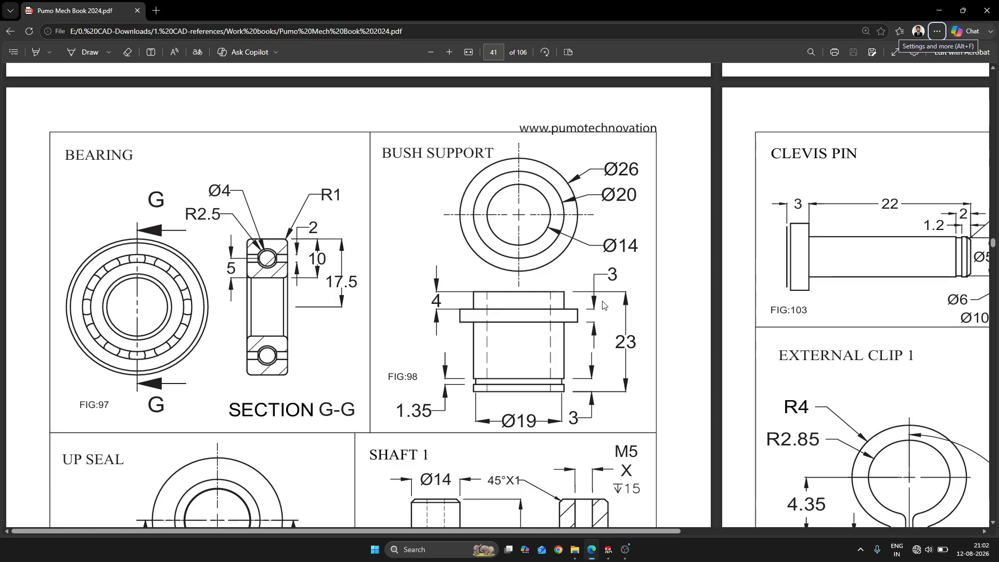
{"action": "key", "text": "alt+Tab"}
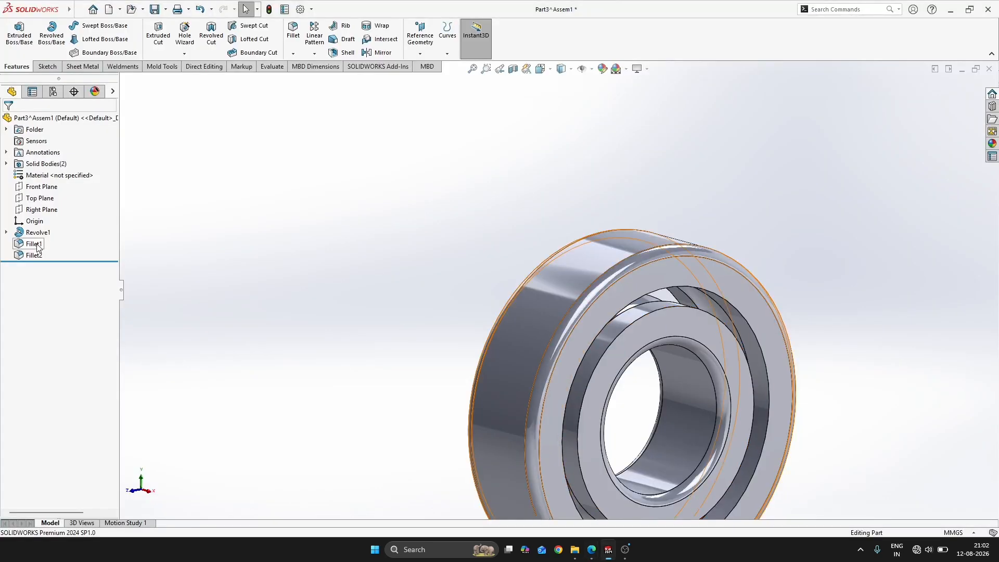
{"action": "key", "text": "alt+Tab"}
{"action": "key", "text": "alt+Tab"}
{"action": "scroll", "coordinate": [560, 315], "scroll_direction": "up", "scroll_amount": 3}
{"action": "middle_click_drag", "start_coordinate": [584, 312], "coordinate": [442, 300]}
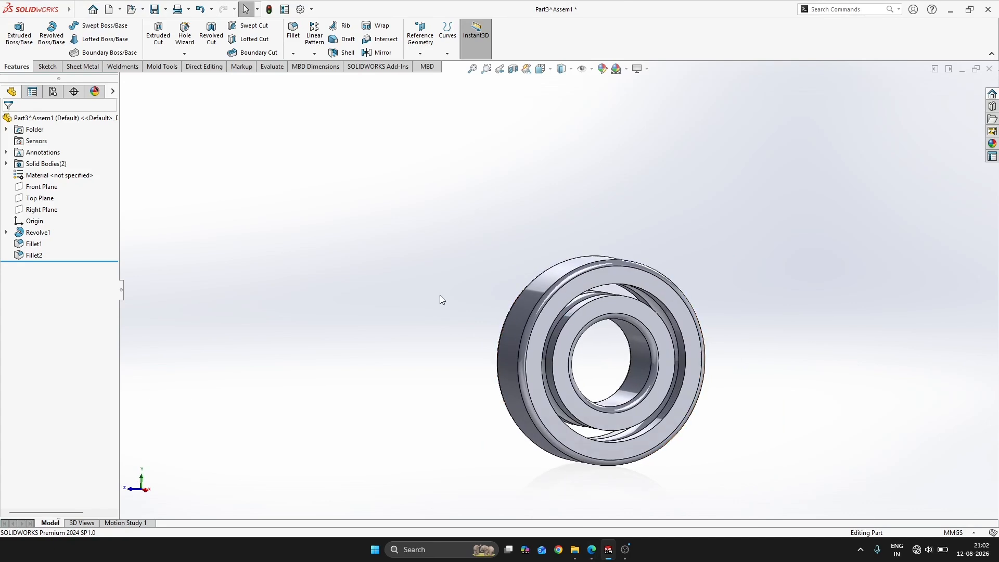
Start a new sketch on the Front Plane and show the bearing in section view
{"action": "left_click", "coordinate": [37, 189]}
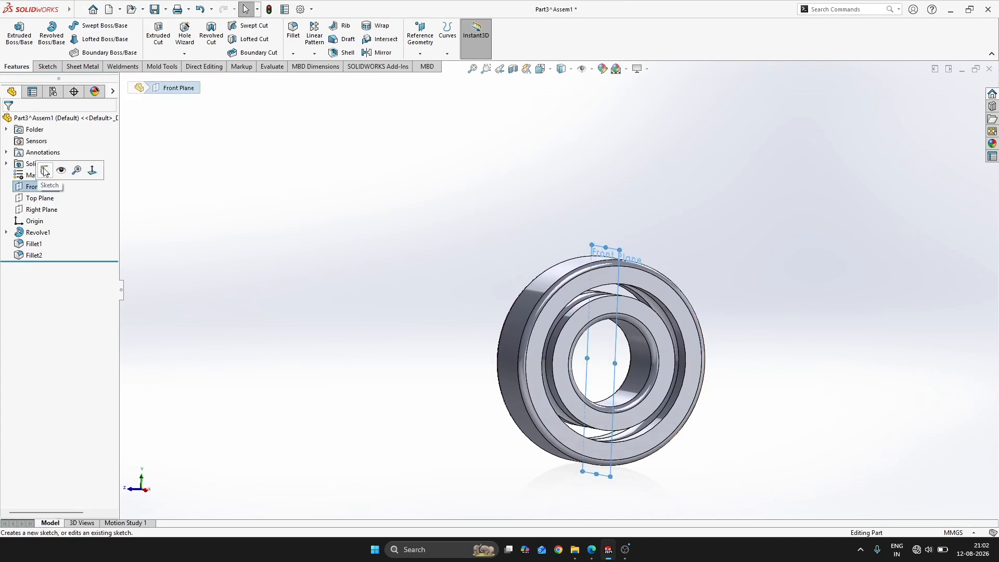
{"action": "left_click", "coordinate": [48, 169]}
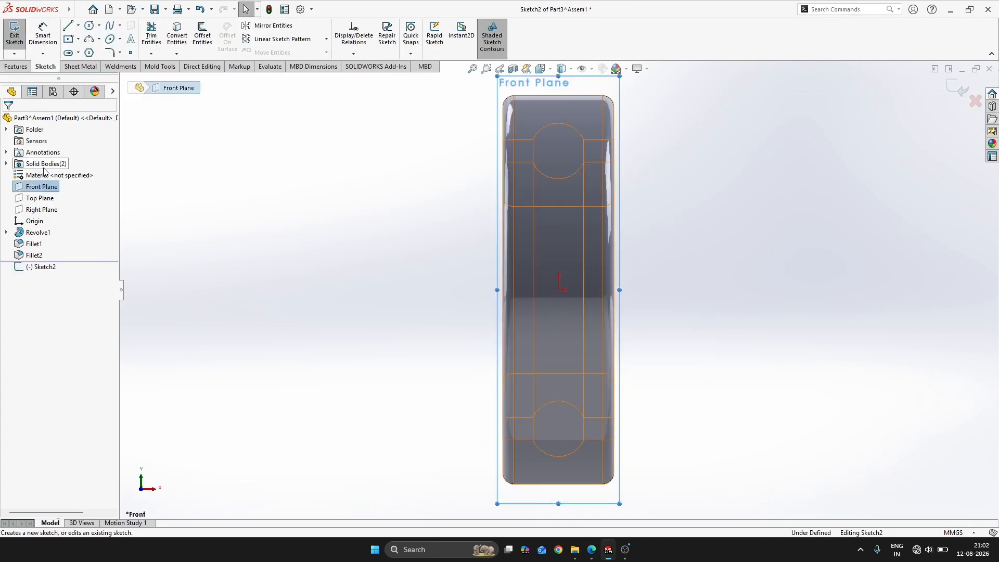
{"action": "left_click", "coordinate": [513, 68]}
{"action": "left_click", "coordinate": [21, 121]}
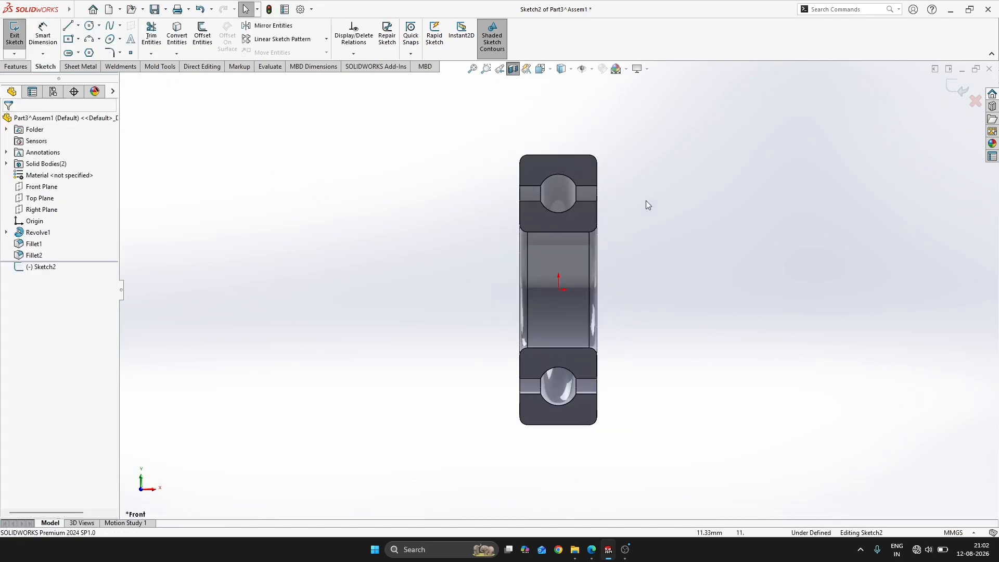
Sketch a circle about 3.4 mm in diameter inside the upper ball groove, centered directly above the origin
{"action": "scroll", "coordinate": [646, 201], "scroll_direction": "down", "scroll_amount": 3}
{"action": "key", "text": "s"}
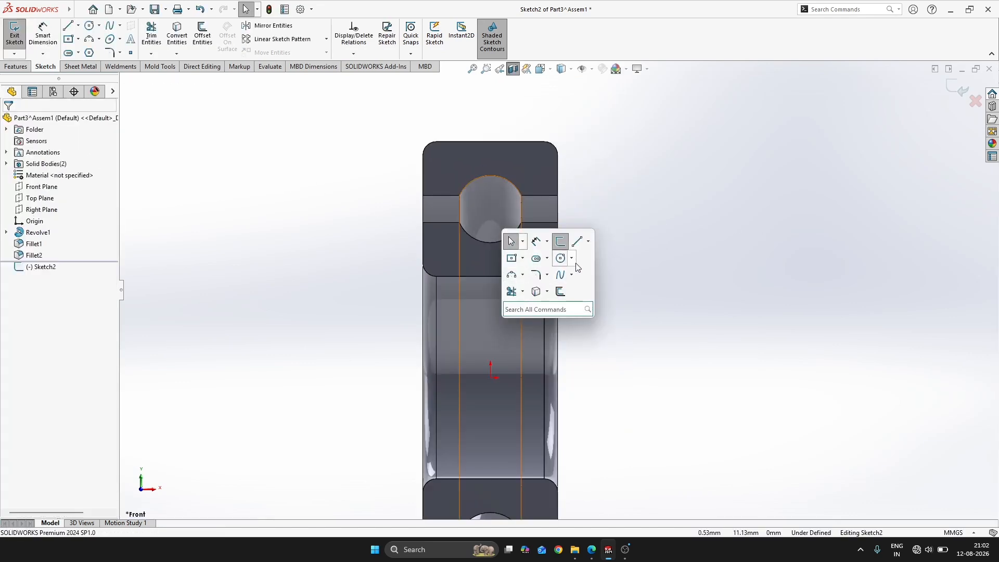
{"action": "left_click", "coordinate": [560, 259]}
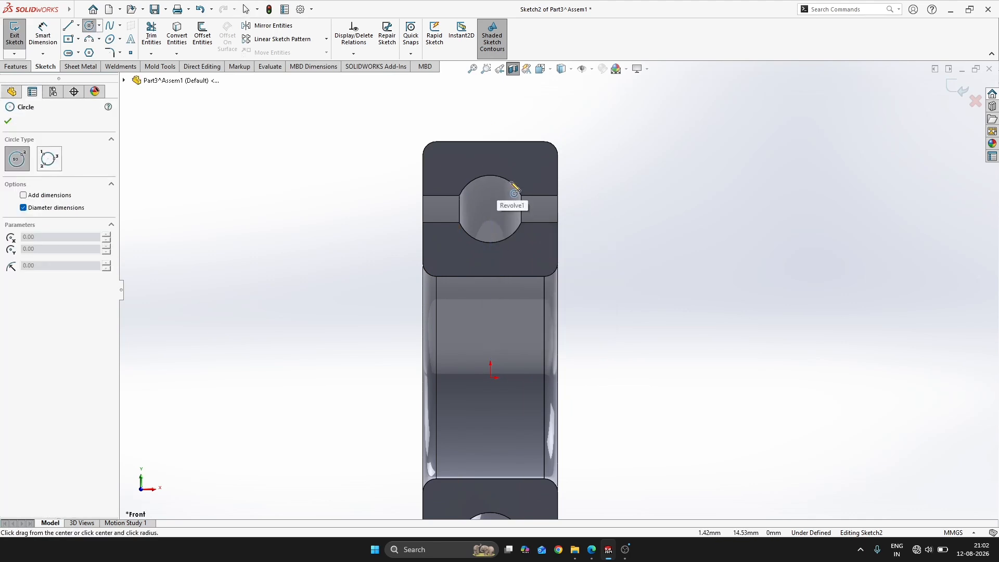
{"action": "left_click", "coordinate": [490, 212]}
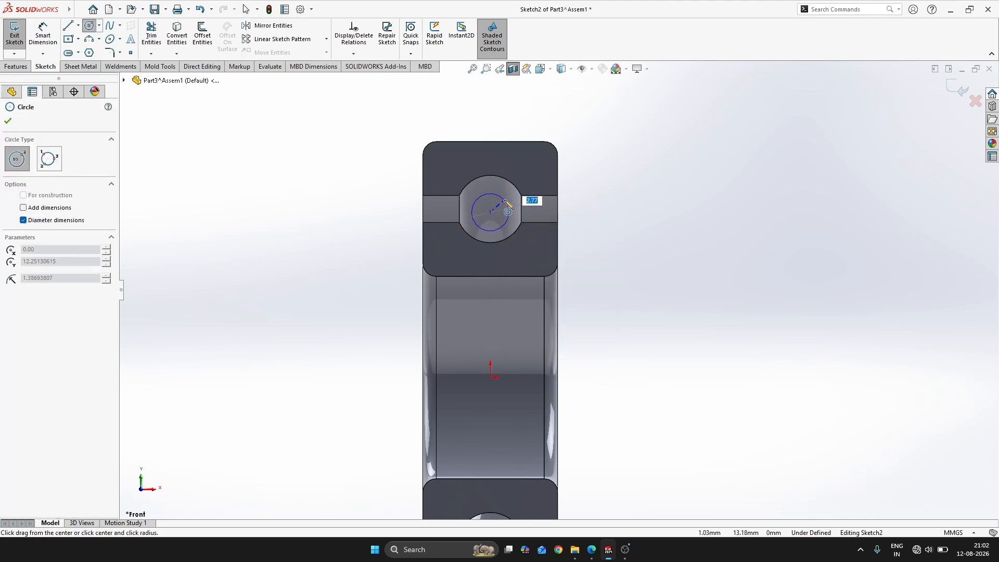
{"action": "left_click", "coordinate": [509, 199]}
Dimension the circle's center 17.5-5 mm (12.5 mm) above the origin
{"action": "right_click_drag", "start_coordinate": [591, 226], "coordinate": [631, 234]}
{"action": "left_click", "coordinate": [491, 212]}
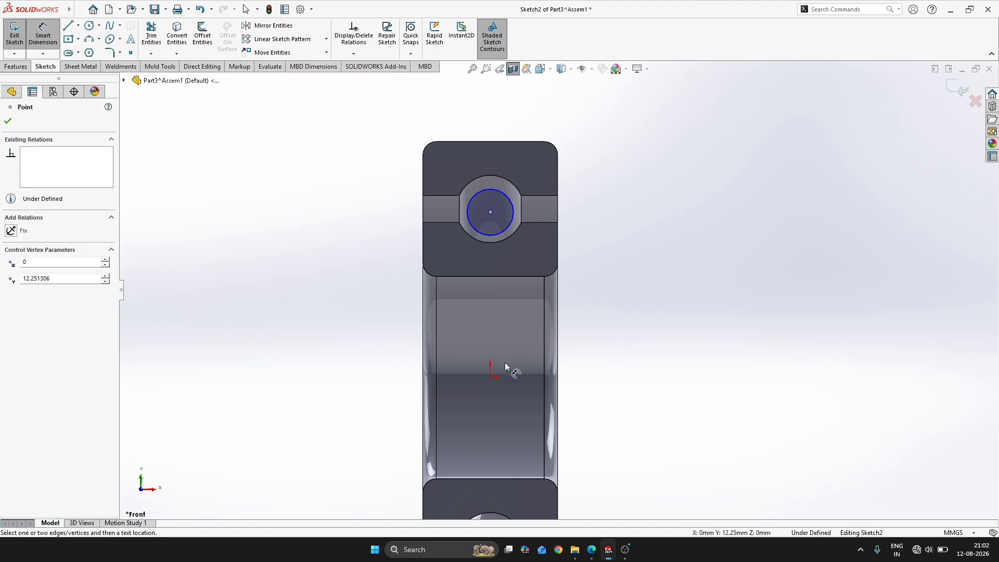
{"action": "left_click", "coordinate": [491, 379]}
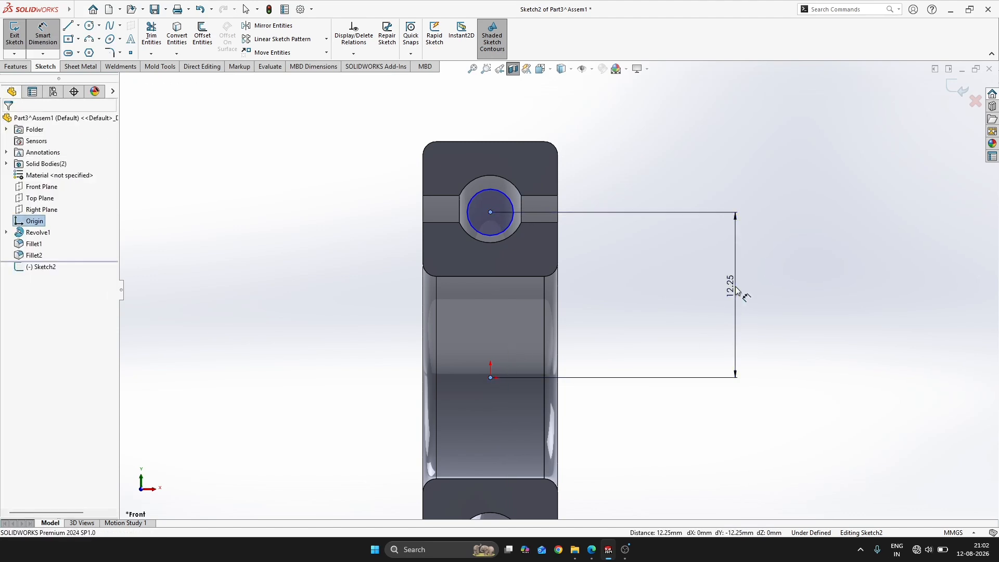
{"action": "left_click", "coordinate": [736, 290]}
{"action": "type", "text": "17"}
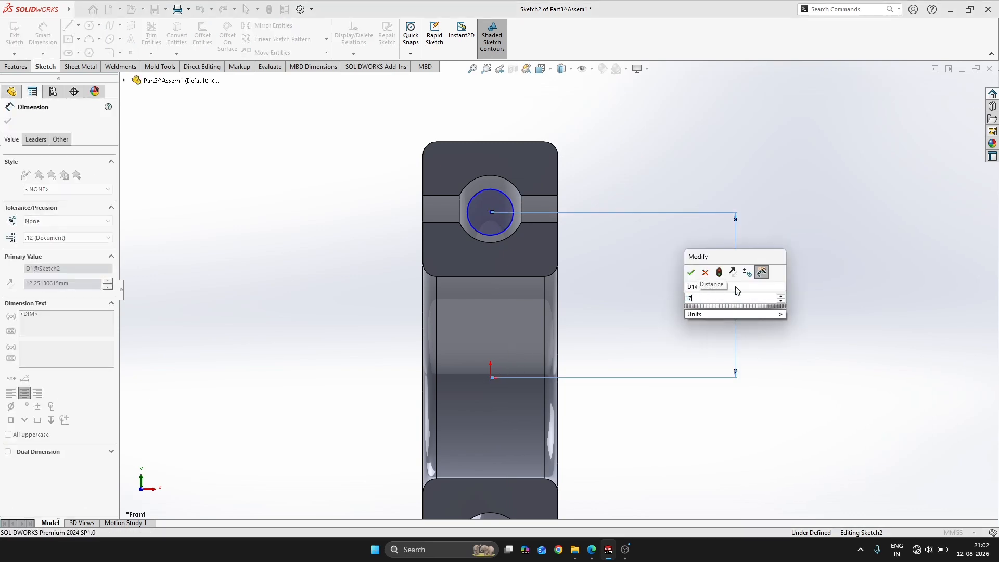
{"action": "type", "text": ".5-5"}
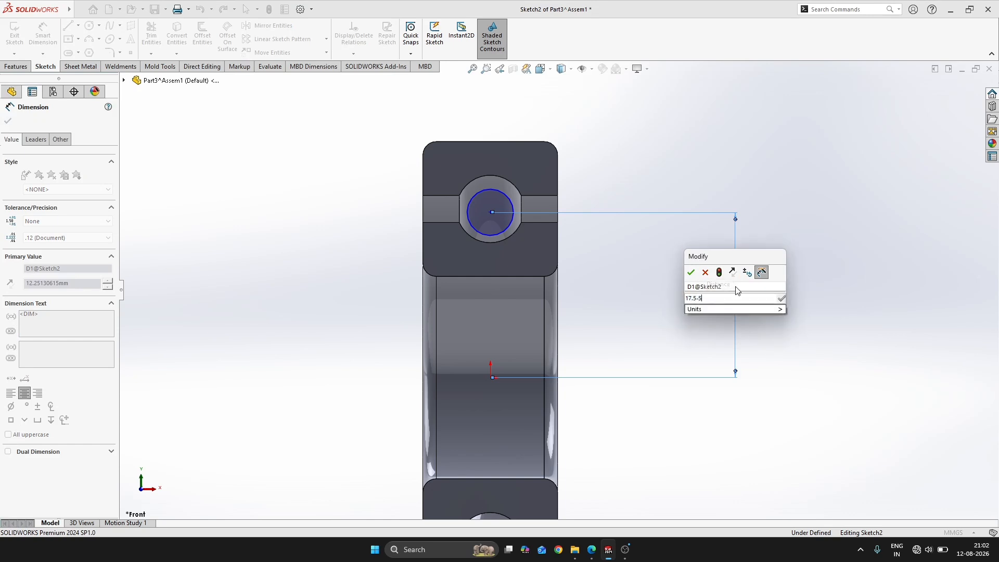
{"action": "key", "text": "Return"}
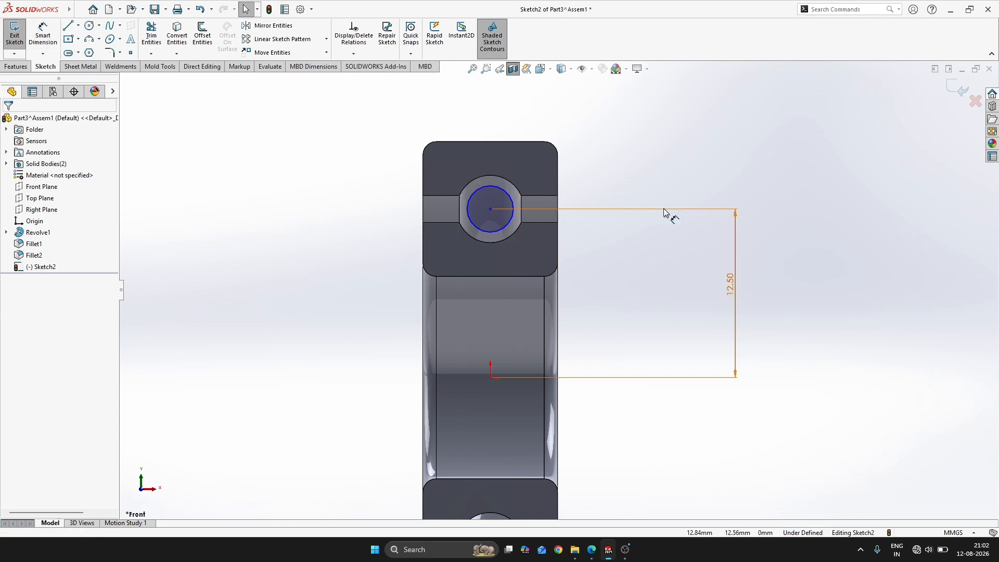
Set the circle's diameter to 4 mm
{"action": "left_click", "coordinate": [515, 198]}
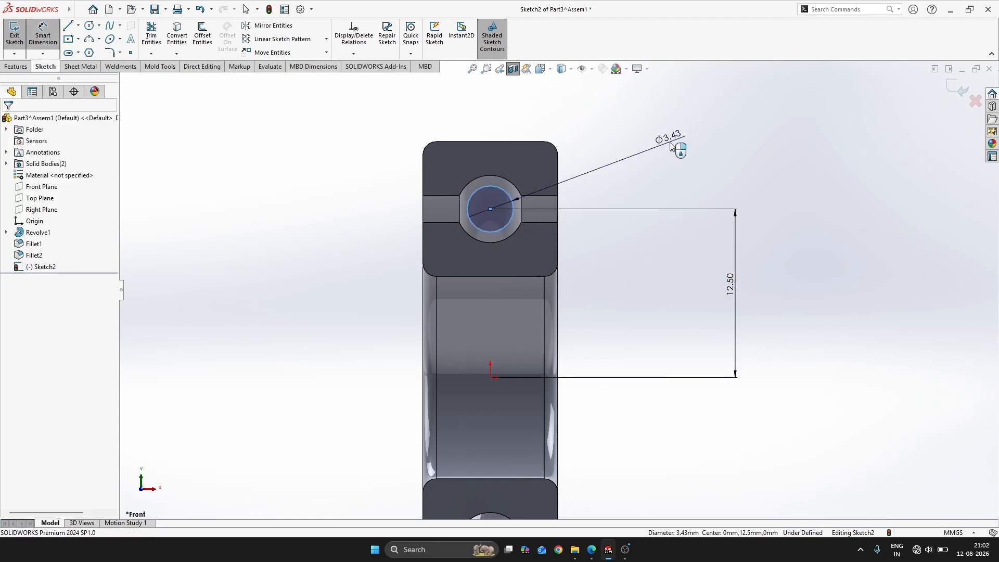
{"action": "left_click", "coordinate": [671, 146]}
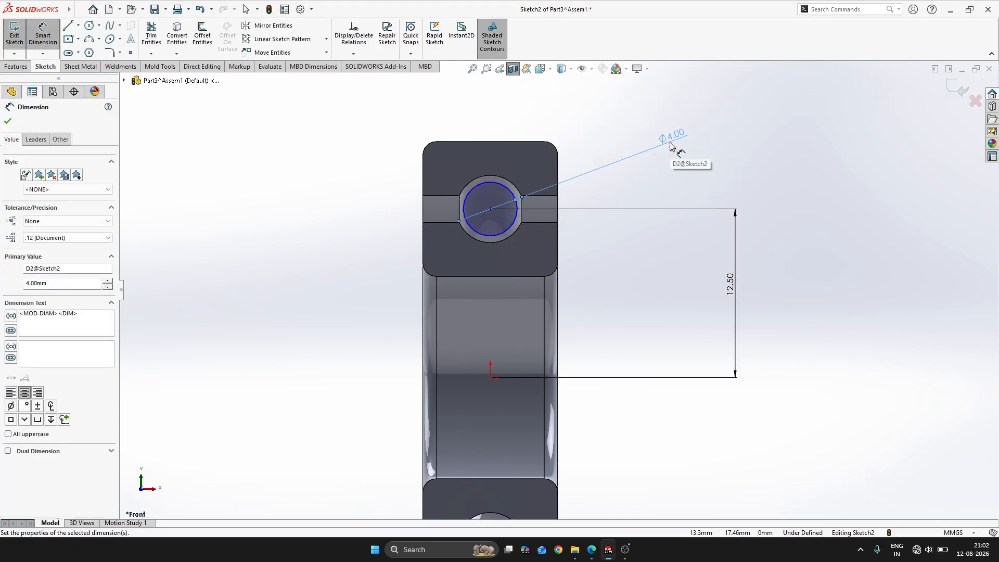
{"action": "key", "text": "Escape"}
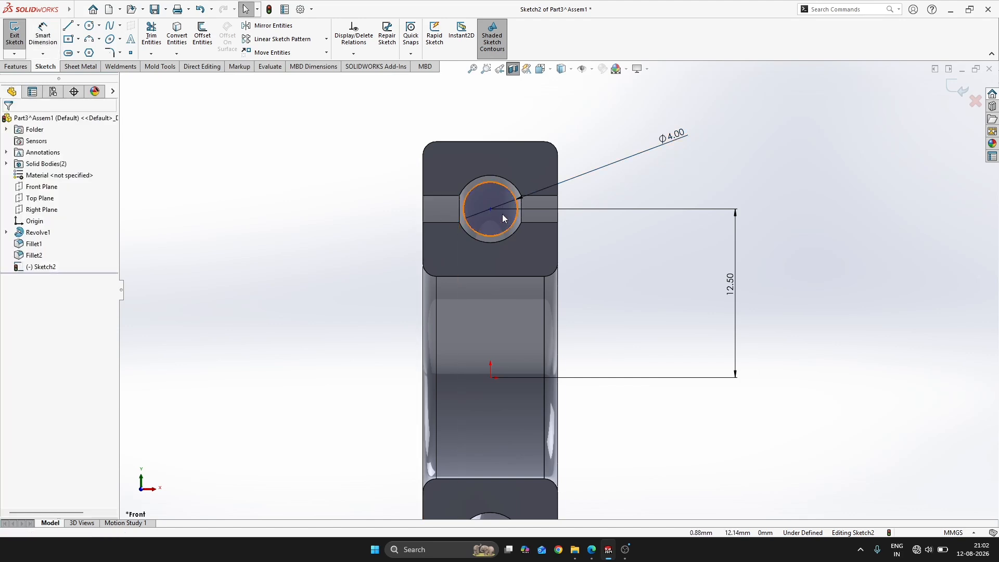
Add a Vertical relation between the circle's center and the origin
{"action": "left_click", "coordinate": [491, 209]}
{"action": "left_click", "coordinate": [490, 377], "text": "ctrl"}
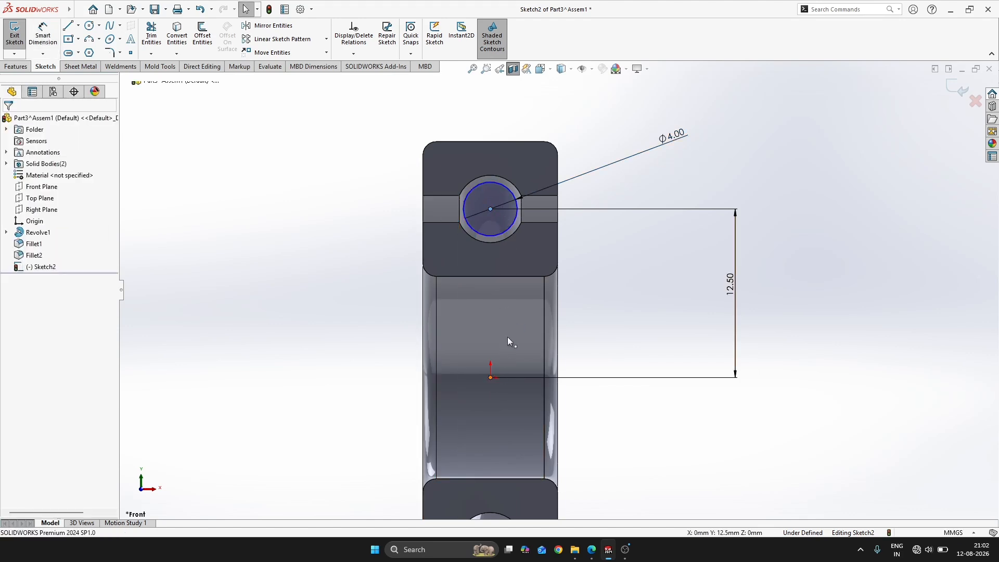
{"action": "left_click", "coordinate": [573, 343]}
{"action": "left_click", "coordinate": [894, 187]}
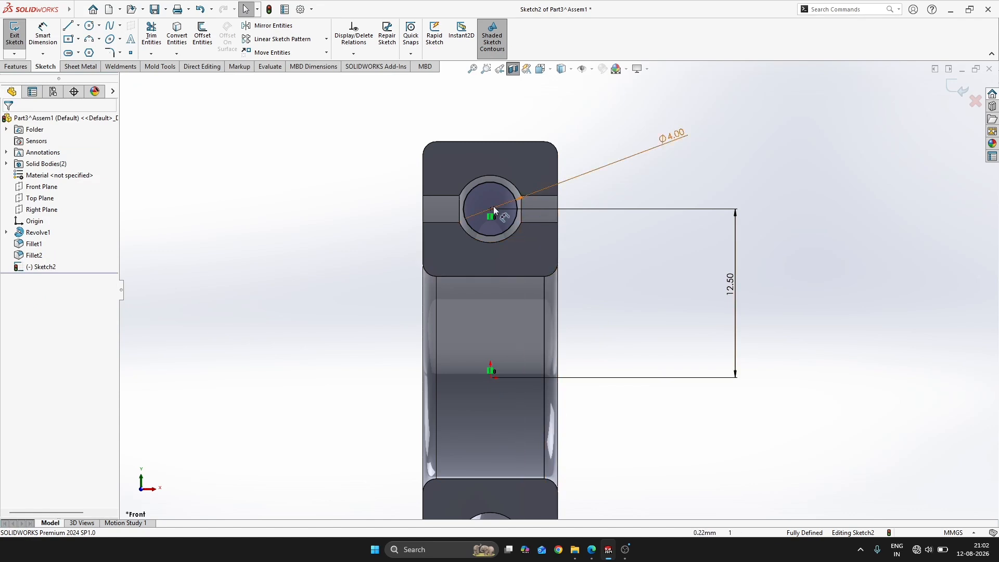
Draw a vertical construction line across the circle's full diameter and convert it to solid sketch geometry
{"action": "scroll", "coordinate": [493, 206], "scroll_direction": "down", "scroll_amount": 2}
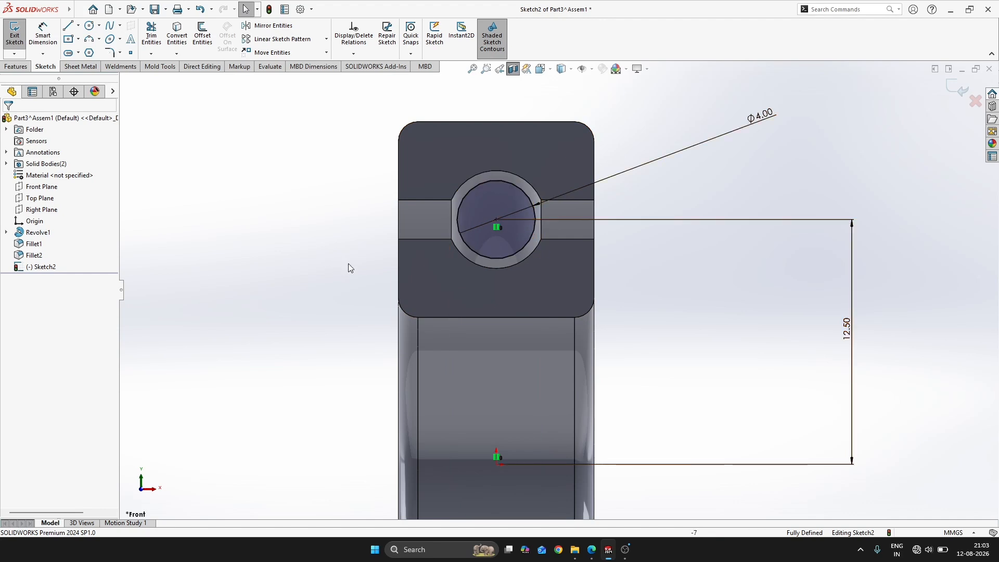
{"action": "key", "text": "s"}
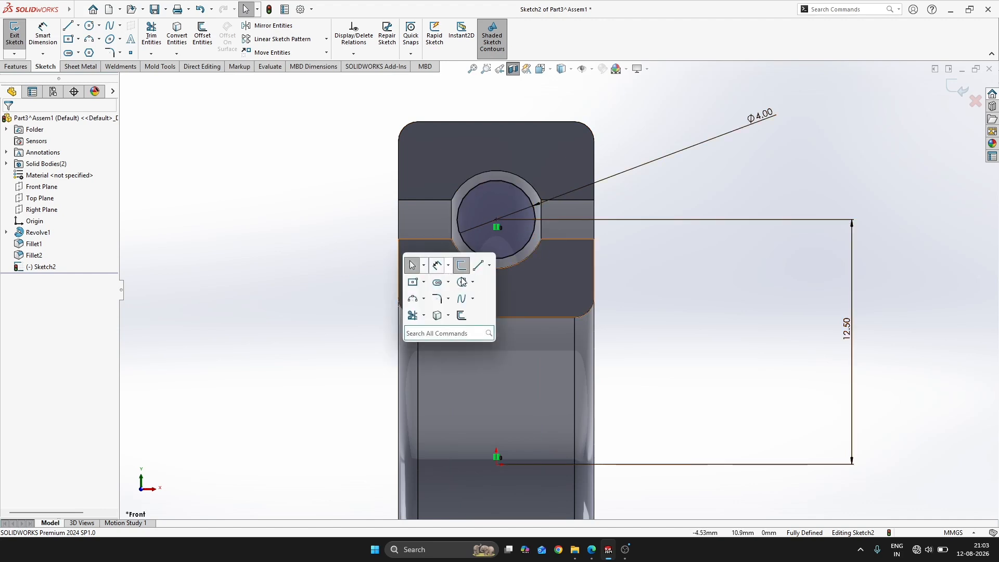
{"action": "left_click", "coordinate": [489, 265]}
{"action": "left_click", "coordinate": [506, 299]}
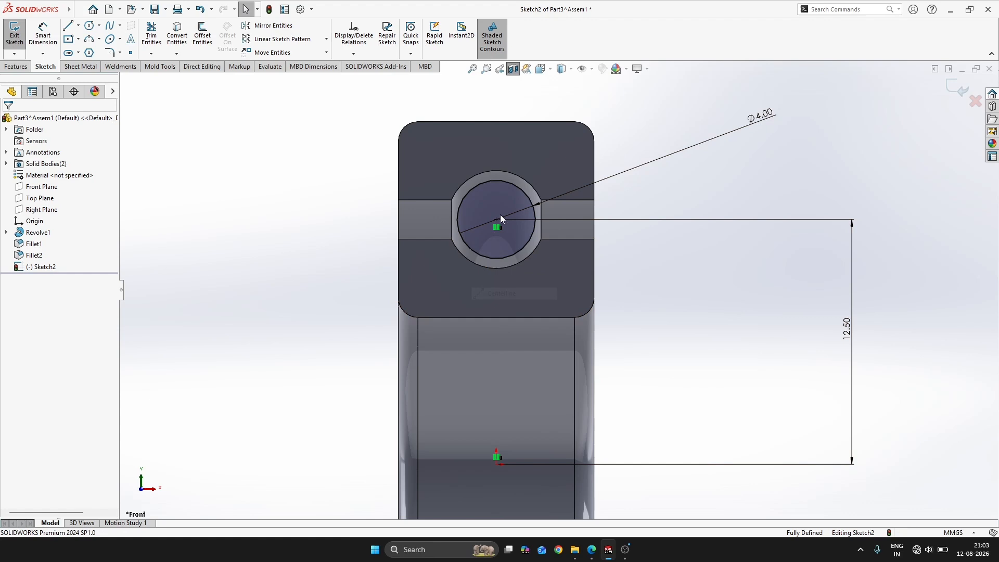
{"action": "left_click", "coordinate": [496, 180]}
{"action": "left_click", "coordinate": [497, 260]}
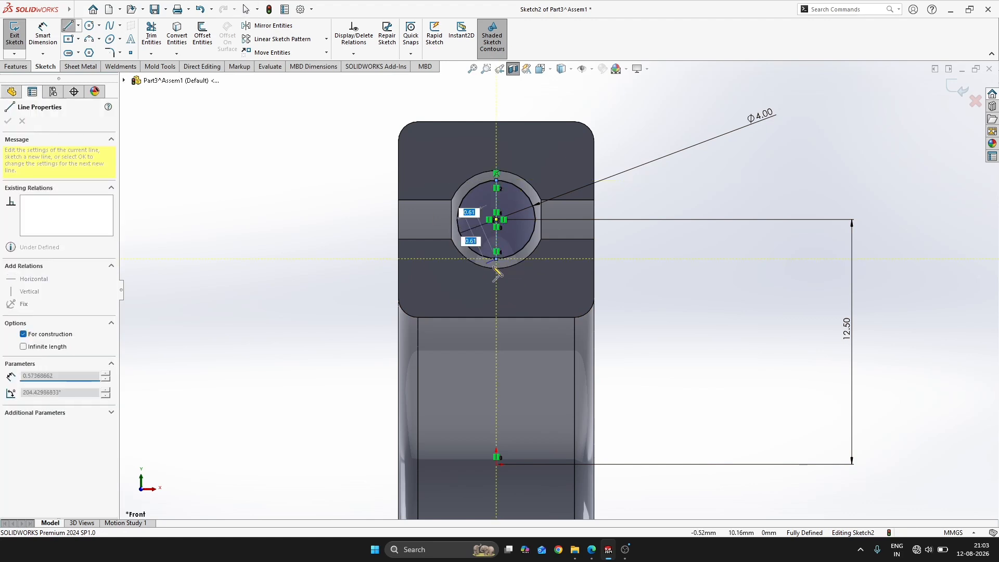
{"action": "key", "text": "Escape"}
{"action": "scroll", "coordinate": [541, 177], "scroll_direction": "down", "scroll_amount": 2}
{"action": "key", "text": "s"}
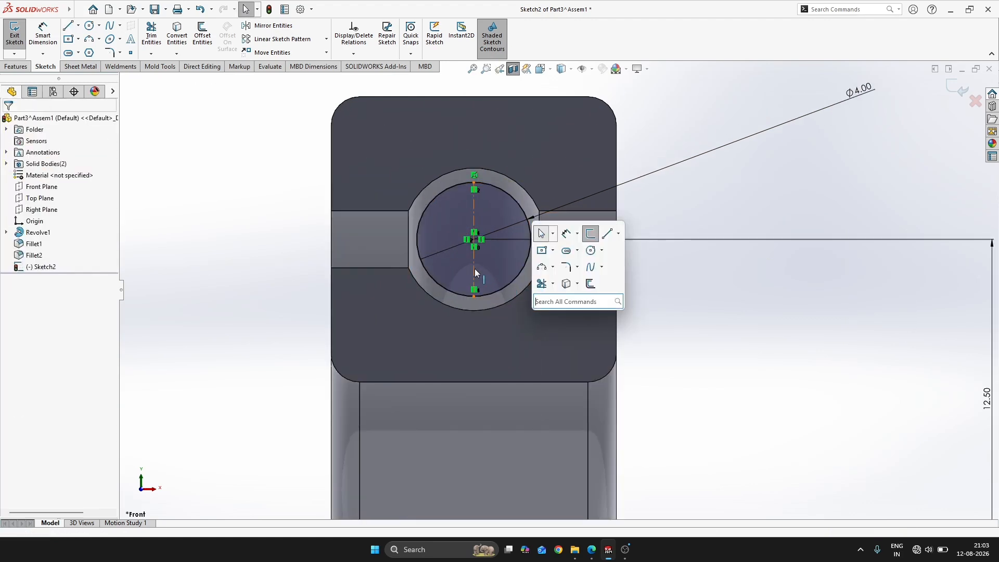
{"action": "left_click", "coordinate": [475, 269]}
{"action": "left_click", "coordinate": [509, 239]}
Trim the circle's left half, keeping the trimmed part as construction geometry, and exit the sketch
{"action": "key", "text": "s"}
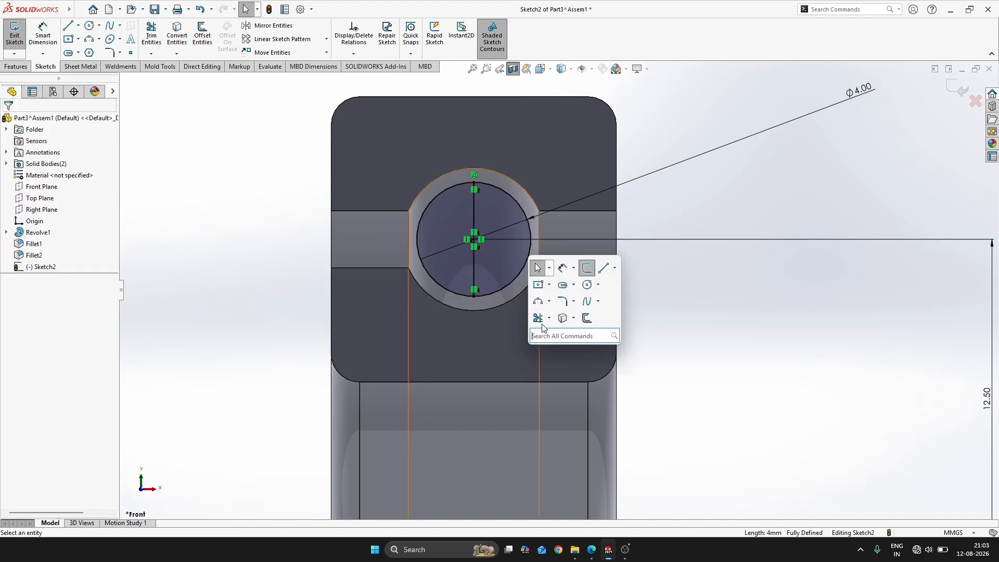
{"action": "left_click", "coordinate": [537, 319]}
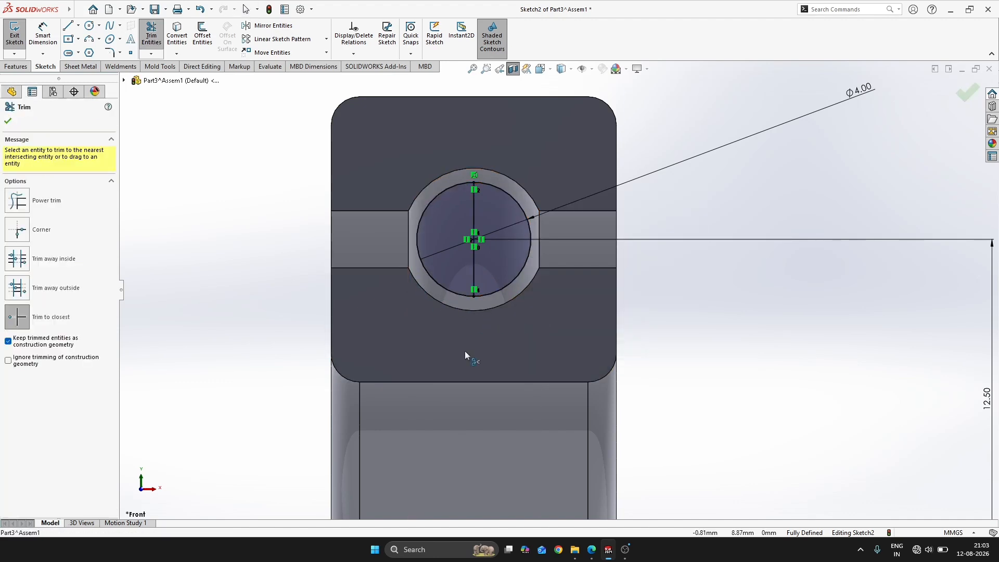
{"action": "left_click", "coordinate": [433, 280]}
{"action": "key", "text": "Escape"}
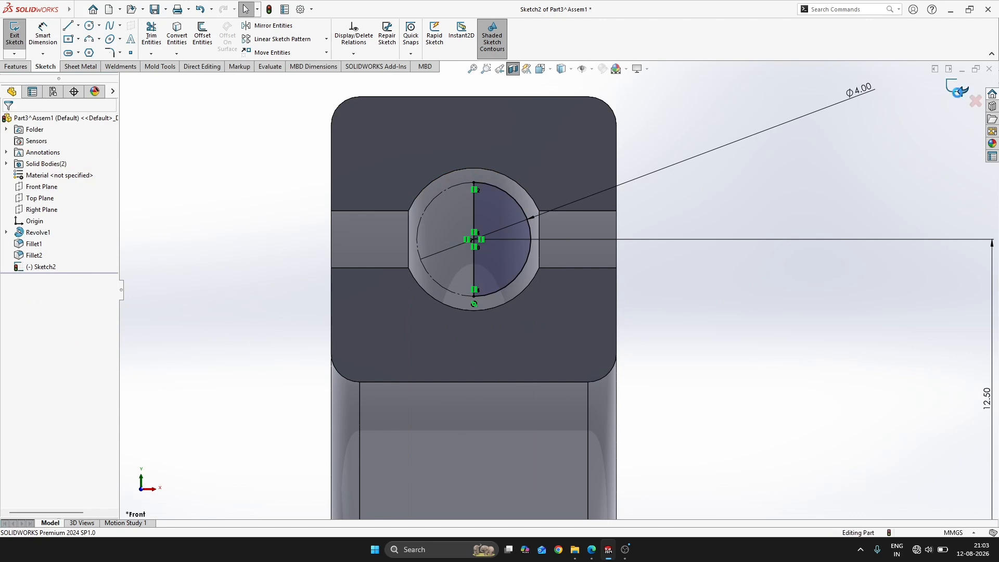
{"action": "left_click", "coordinate": [957, 92]}
Revolve the half circle 360° about its vertical diameter line to form the ball in the groove
{"action": "scroll", "coordinate": [523, 267], "scroll_direction": "up", "scroll_amount": 1}
{"action": "mouse_move", "coordinate": [522, 266]}
{"action": "middle_mouse_down"}
{"action": "mouse_move", "coordinate": [439, 248]}
{"action": "mouse_move", "coordinate": [462, 250]}
{"action": "middle_mouse_up"}
{"action": "scroll", "coordinate": [462, 249], "scroll_direction": "up", "scroll_amount": 1}
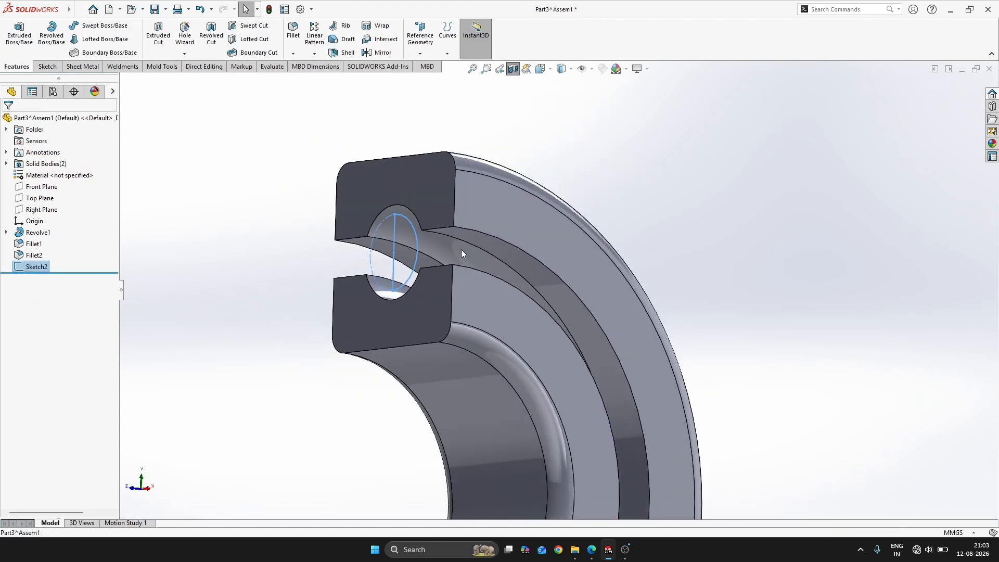
{"action": "left_click", "coordinate": [51, 32]}
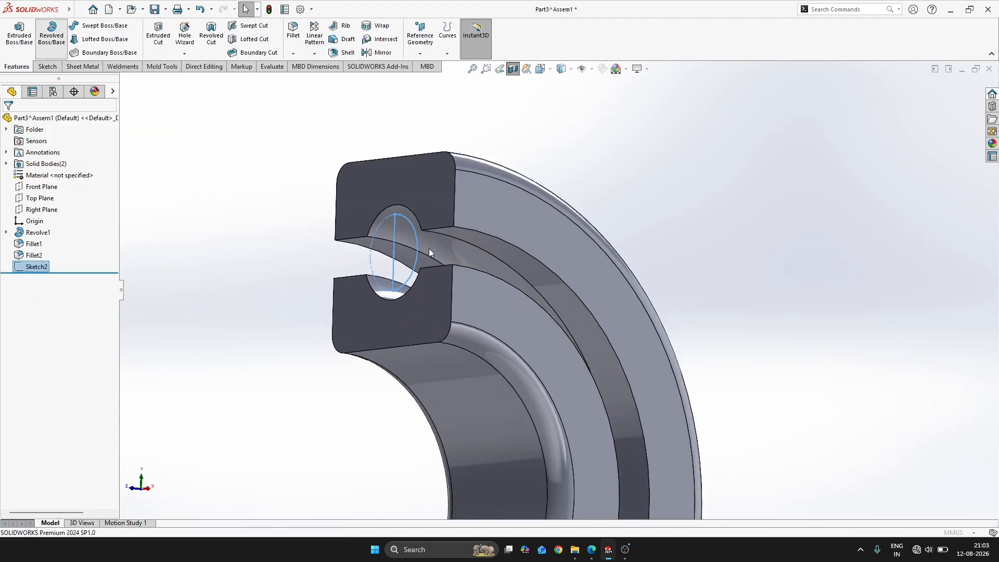
{"action": "left_click", "coordinate": [396, 224]}
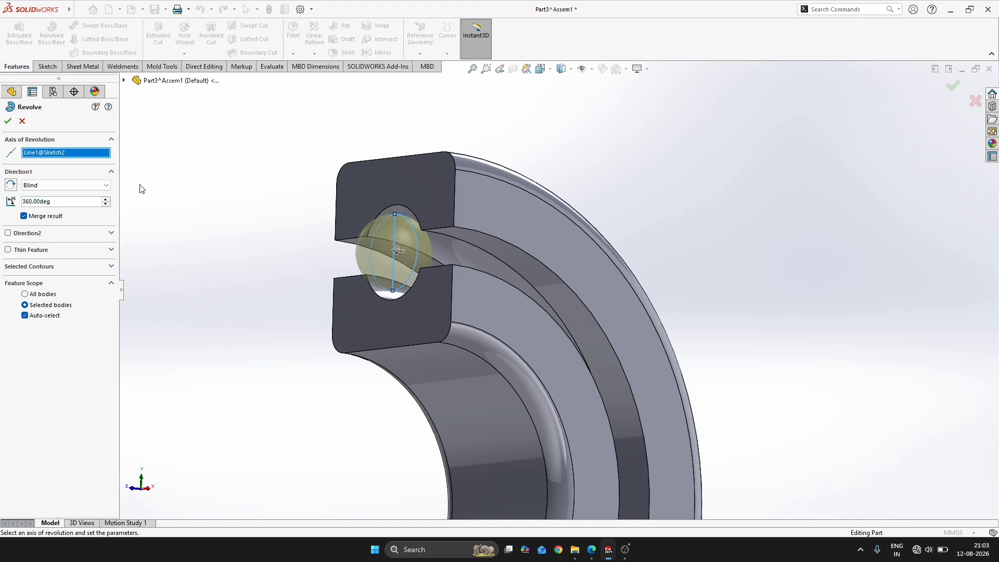
{"action": "mouse_move", "coordinate": [338, 253]}
{"action": "middle_mouse_down"}
{"action": "mouse_move", "coordinate": [436, 261]}
{"action": "mouse_move", "coordinate": [336, 251]}
{"action": "middle_mouse_up"}
{"action": "left_click", "coordinate": [8, 120]}
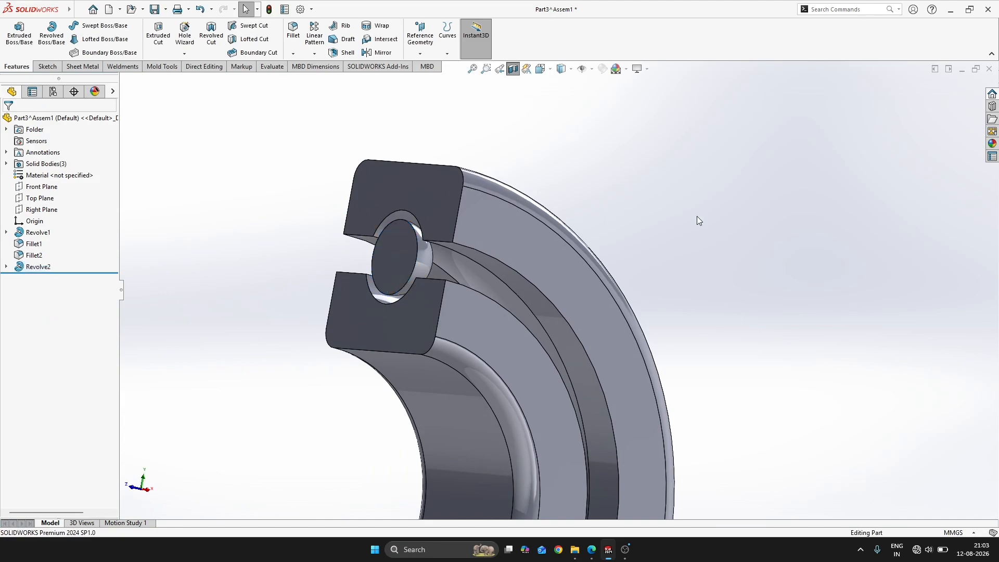
Turn off the section view and inspect the ball between the two complete bearing rings
{"action": "middle_click_drag", "start_coordinate": [697, 217], "coordinate": [431, 104]}
{"action": "left_click", "coordinate": [514, 70]}
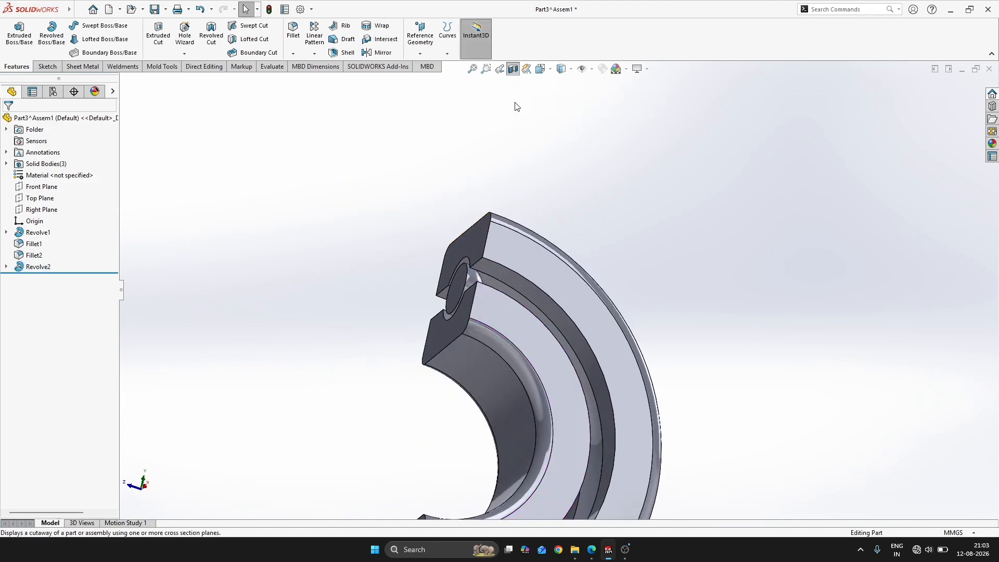
{"action": "scroll", "coordinate": [486, 308], "scroll_direction": "down", "scroll_amount": 2}
{"action": "middle_click_drag", "start_coordinate": [487, 308], "coordinate": [495, 341]}
{"action": "scroll", "coordinate": [516, 353], "scroll_direction": "up", "scroll_amount": 3}
{"action": "key", "text": "alt+Tab"}
{"action": "key", "text": "alt+Tab"}
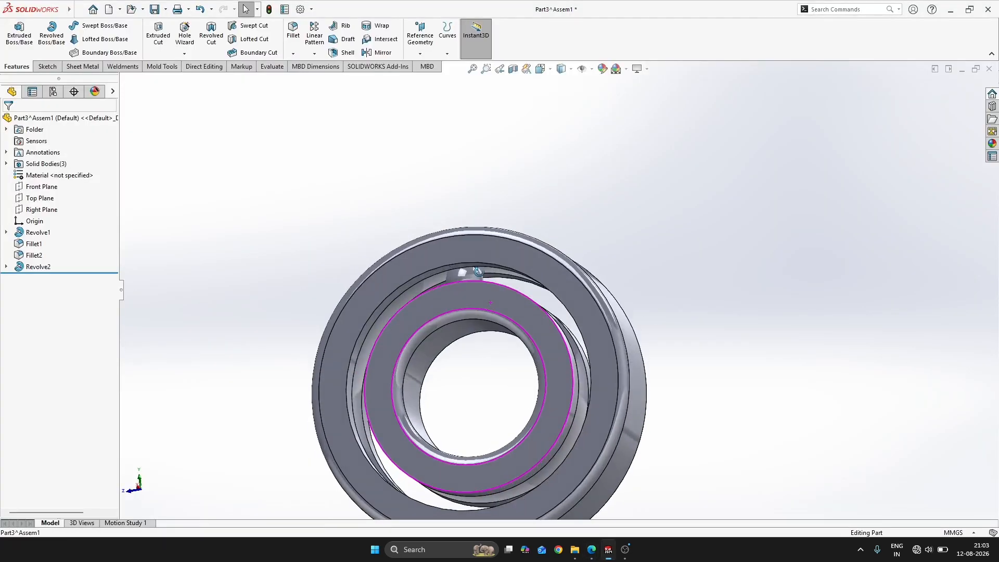
Set up an equally spaced 360° circular pattern of the revolved ball feature around the inner ring's bore face
{"action": "left_click", "coordinate": [38, 266]}
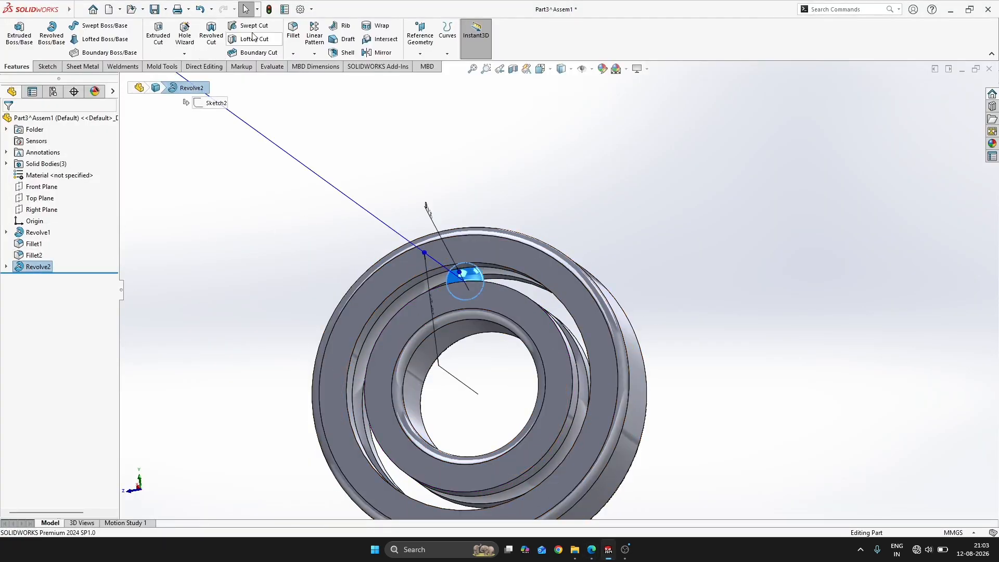
{"action": "left_click", "coordinate": [315, 57]}
{"action": "left_click", "coordinate": [333, 83]}
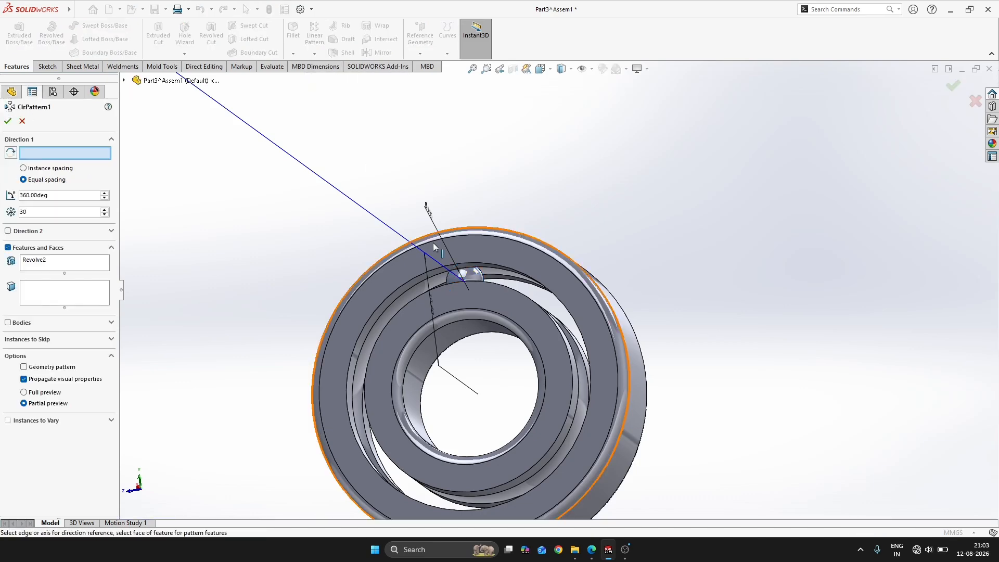
{"action": "middle_click_drag", "start_coordinate": [433, 243], "coordinate": [456, 249]}
{"action": "left_click", "coordinate": [458, 367]}
{"action": "middle_click_drag", "start_coordinate": [457, 368], "coordinate": [296, 318]}
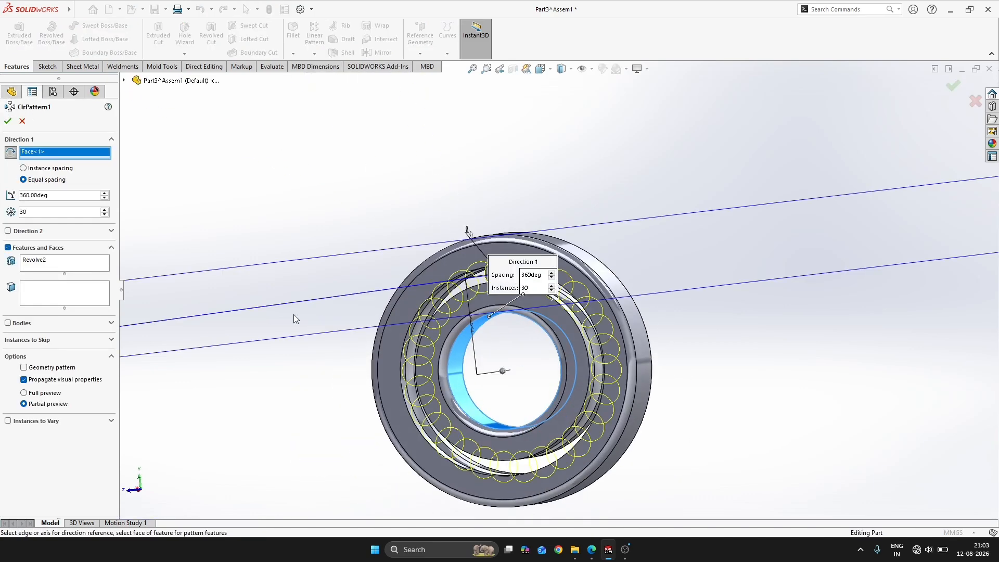
Set the circular pattern's number of instances to 10
{"action": "left_click", "coordinate": [105, 214]}
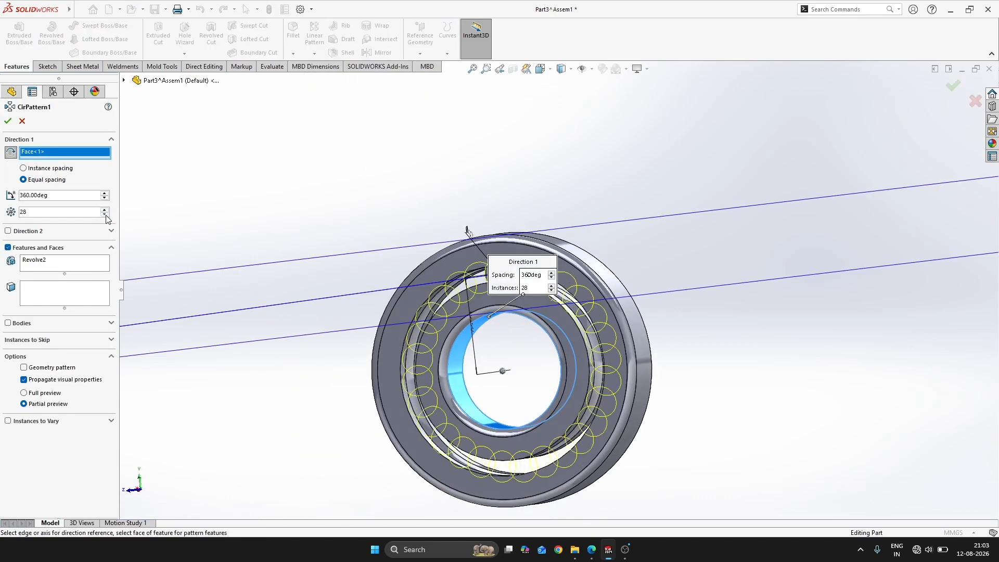
{"action": "left_click", "coordinate": [105, 214]}
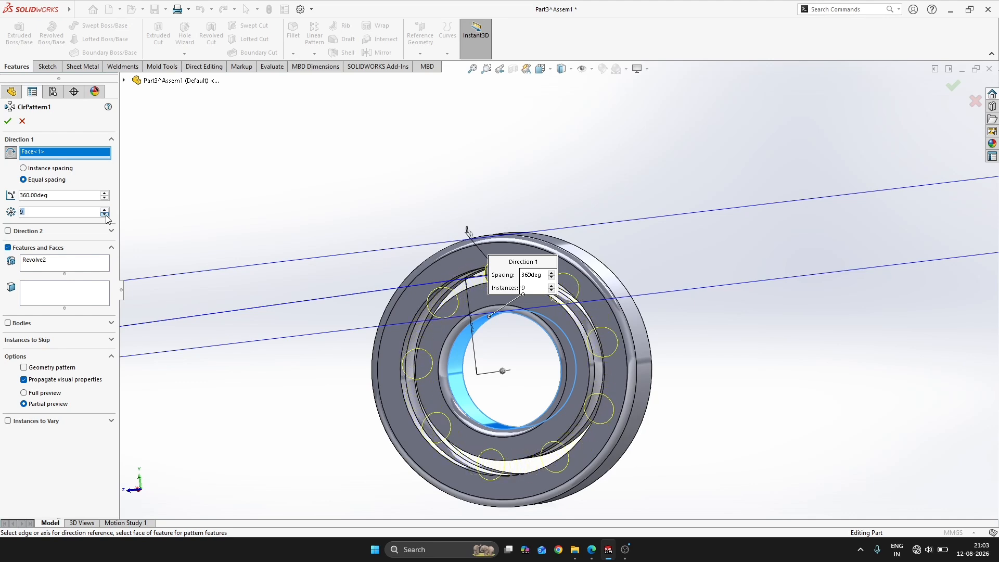
{"action": "scroll", "coordinate": [379, 330], "scroll_direction": "up", "scroll_amount": 2}
{"action": "middle_click_drag", "start_coordinate": [379, 330], "coordinate": [406, 287]}
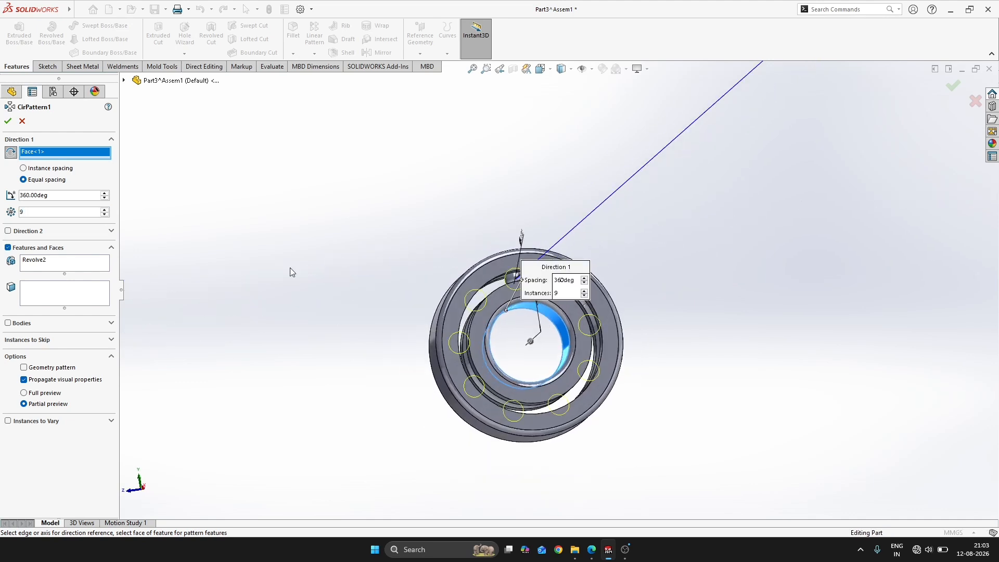
{"action": "left_click", "coordinate": [105, 209]}
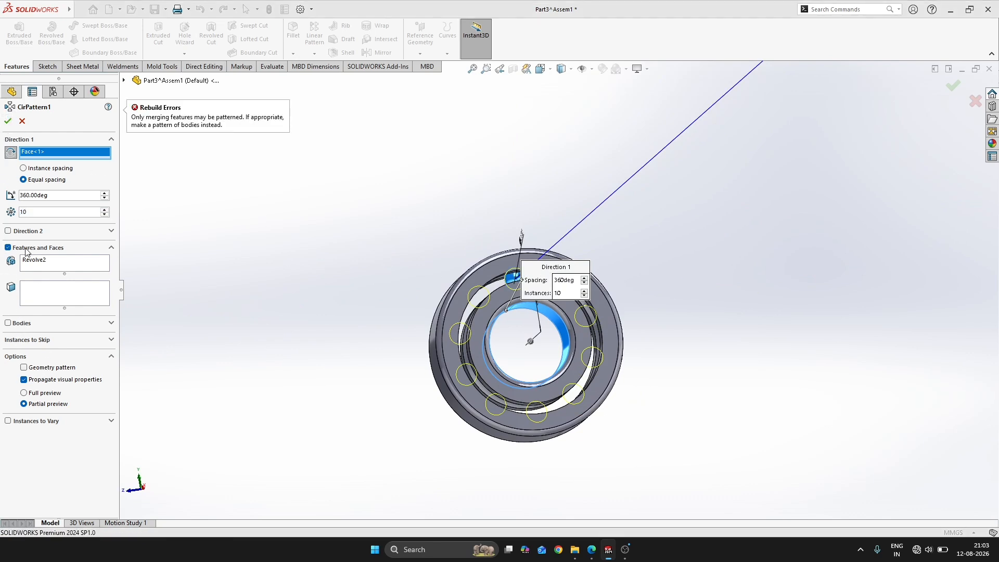
Switch the circular pattern from features to bodies, choose the ball body and create the pattern
{"action": "left_click", "coordinate": [8, 247]}
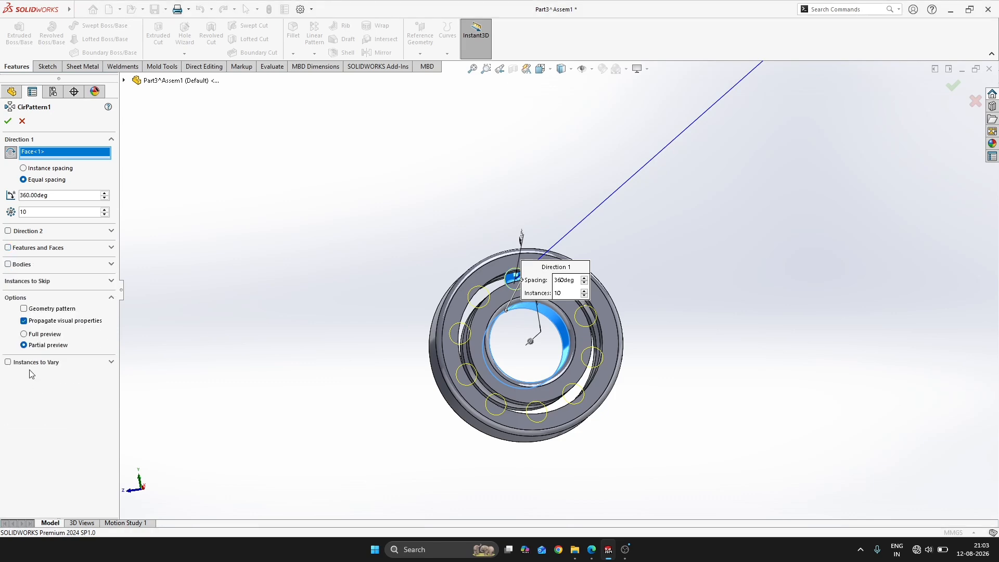
{"action": "left_click", "coordinate": [8, 264]}
{"action": "scroll", "coordinate": [512, 281], "scroll_direction": "down", "scroll_amount": 10}
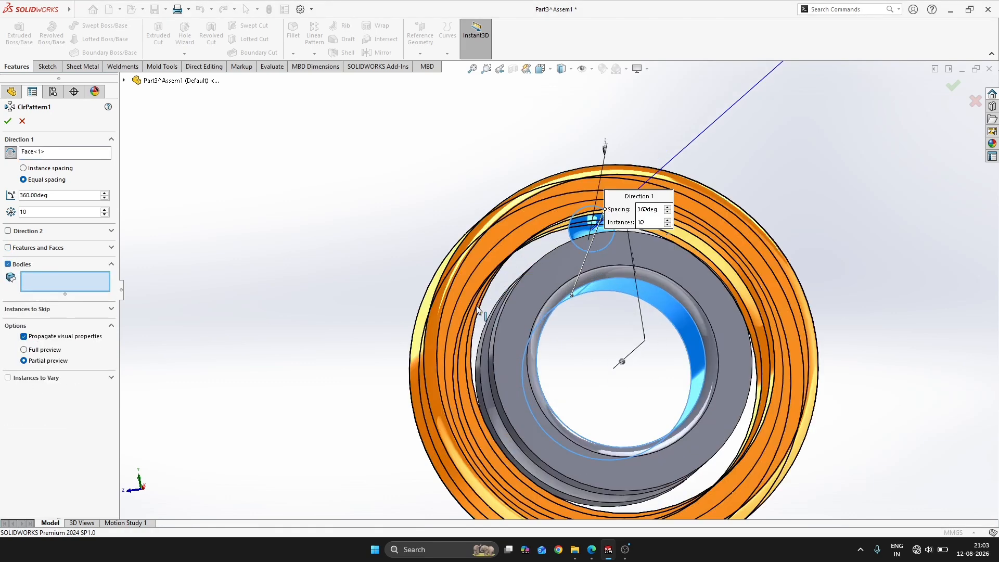
{"action": "left_click", "coordinate": [553, 241]}
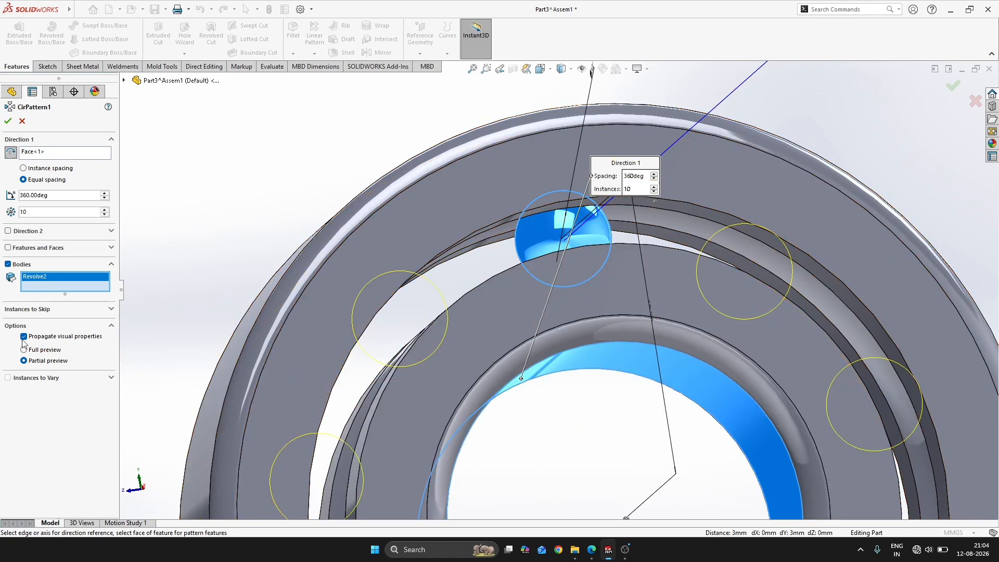
{"action": "left_click", "coordinate": [7, 120]}
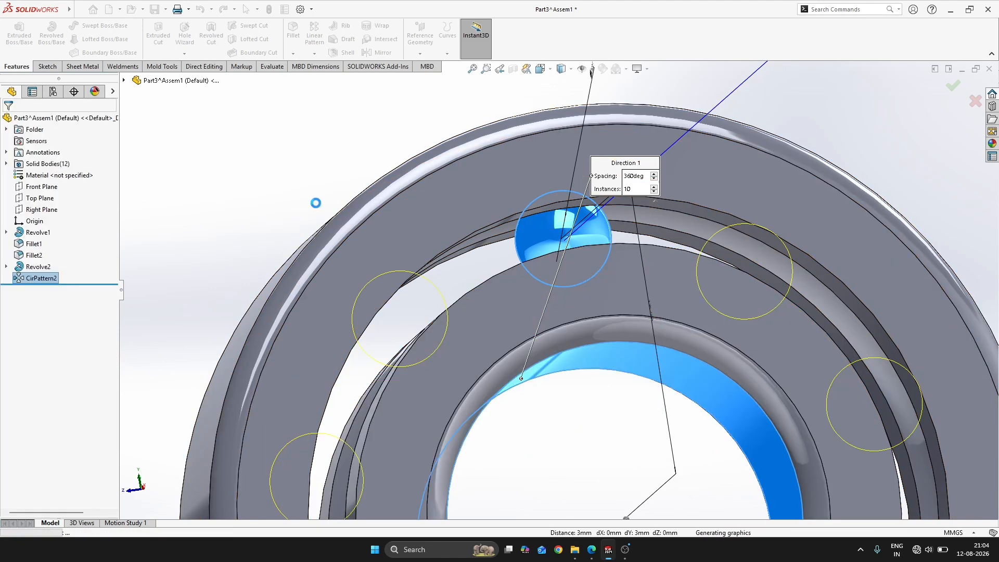
Check the patterned balls between the rings and return from the bearing part to the assembly
{"action": "scroll", "coordinate": [687, 408], "scroll_direction": "up", "scroll_amount": 10}
{"action": "scroll", "coordinate": [581, 359], "scroll_direction": "down", "scroll_amount": 7}
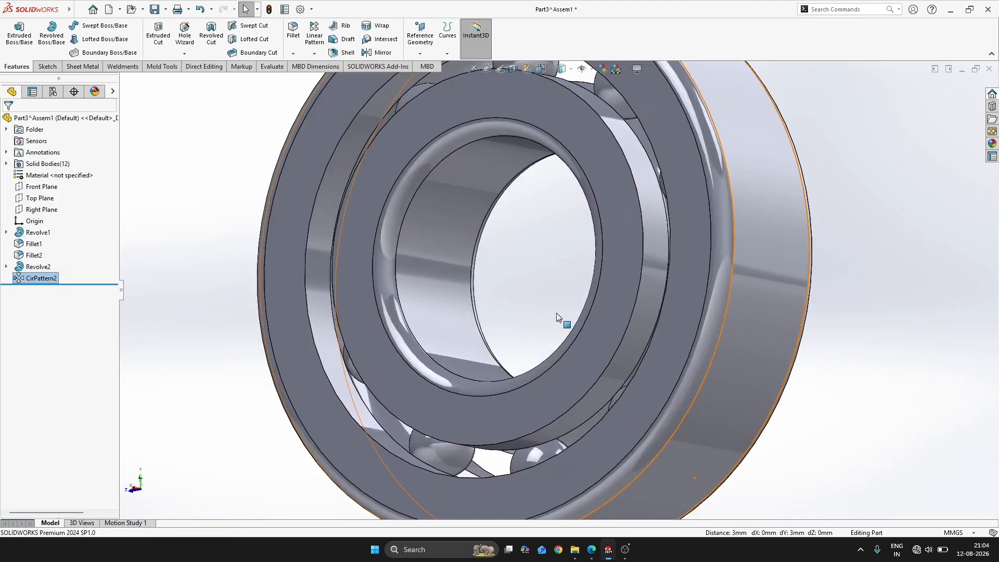
{"action": "middle_click_drag", "start_coordinate": [557, 313], "coordinate": [646, 323]}
{"action": "scroll", "coordinate": [656, 328], "scroll_direction": "up", "scroll_amount": 3}
{"action": "left_click", "coordinate": [786, 376]}
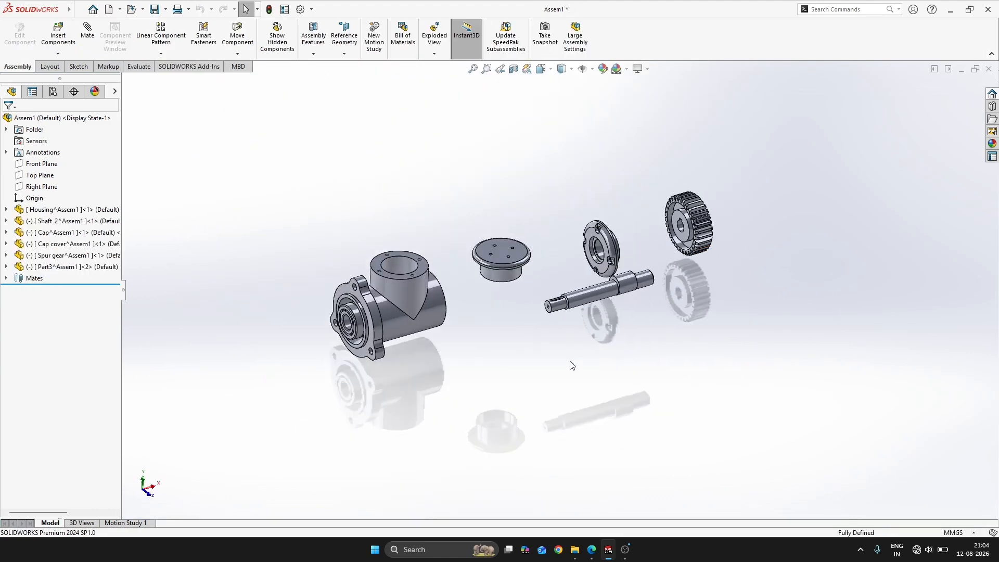
Move the bearing out of the housing bore into the free space above the shaft, beside the flanged cover
{"action": "scroll", "coordinate": [569, 364], "scroll_direction": "down", "scroll_amount": 3}
{"action": "left_click", "coordinate": [26, 270]}
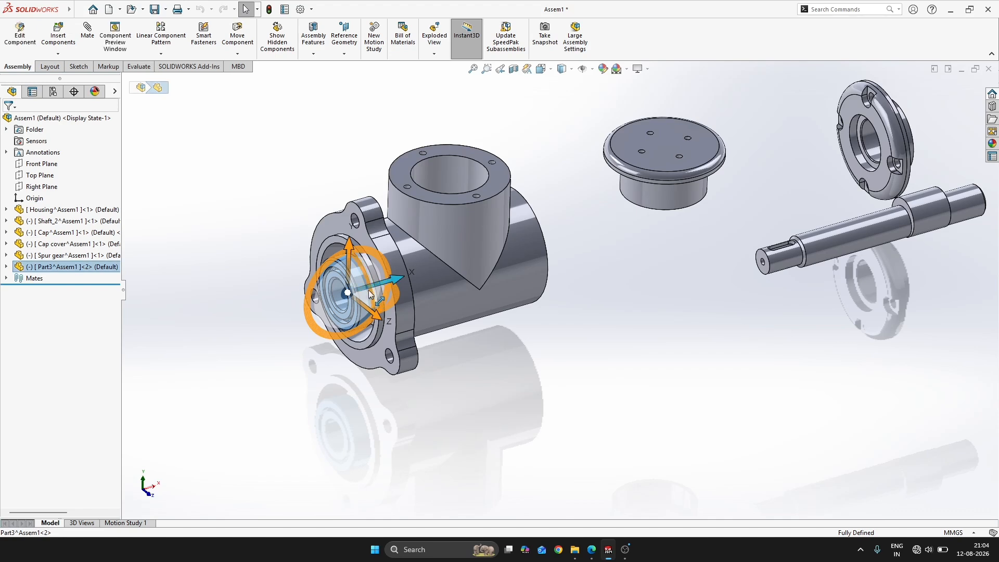
{"action": "left_click_drag", "start_coordinate": [374, 295], "coordinate": [895, 202]}
{"action": "left_click", "coordinate": [163, 311]}
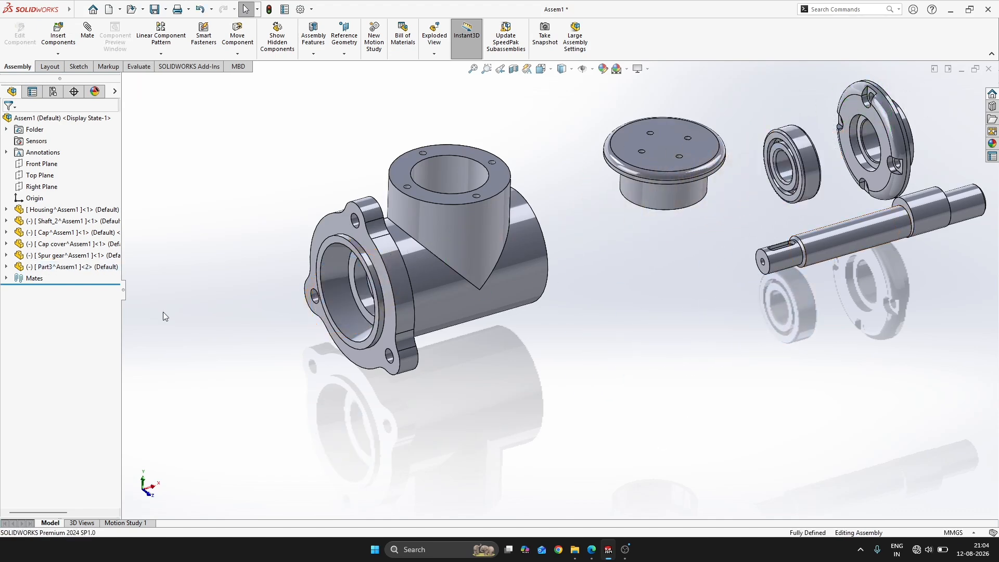
Rename the Part3 component as Bearing
{"action": "left_click", "coordinate": [54, 269]}
{"action": "double_click", "coordinate": [54, 267]}
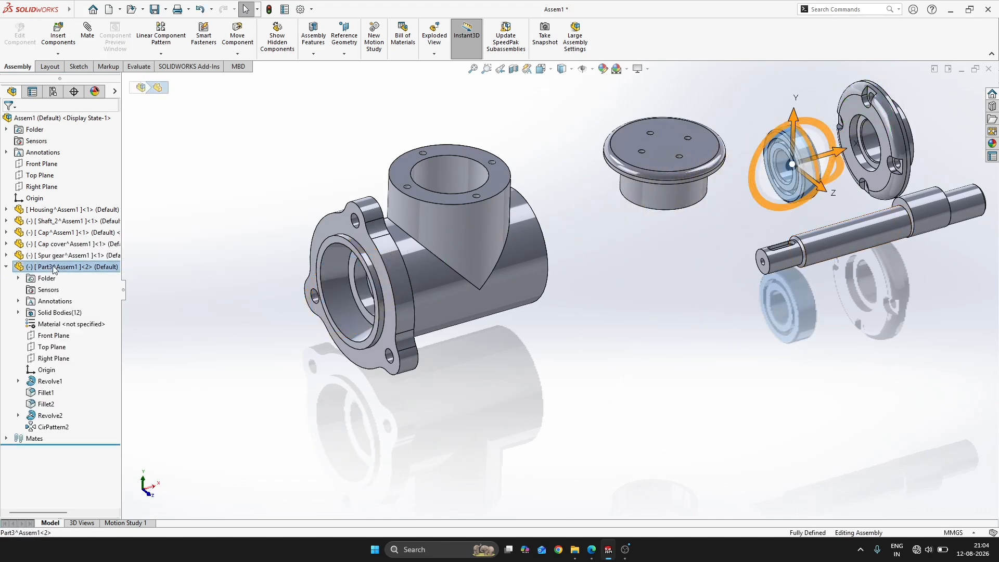
{"action": "left_click", "coordinate": [54, 268]}
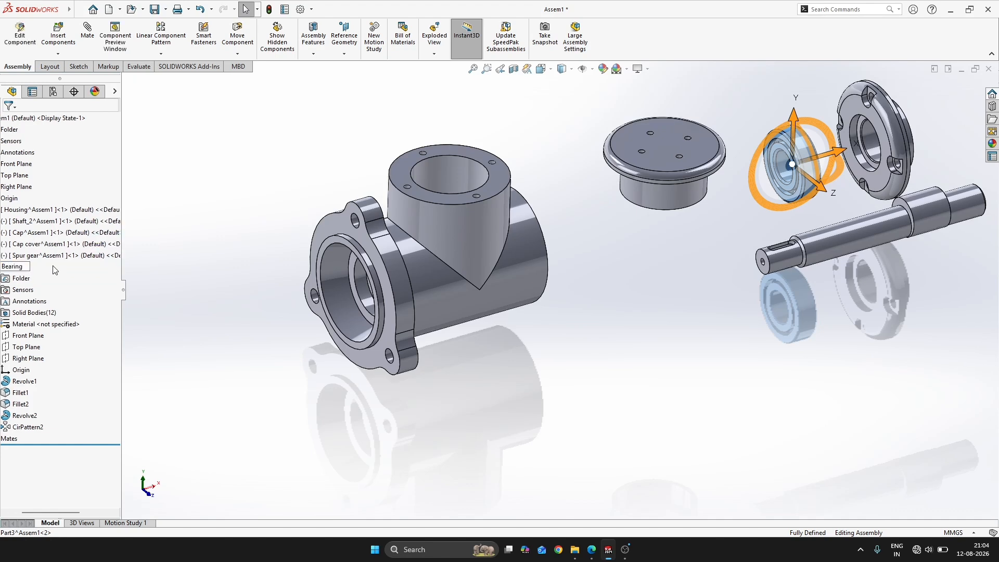
{"action": "key", "text": "Return"}
Switch to the Pumo Mech Book 2024 PDF in the browser and examine the part drawings around FIG:97
{"action": "key", "text": "alt+Tab"}
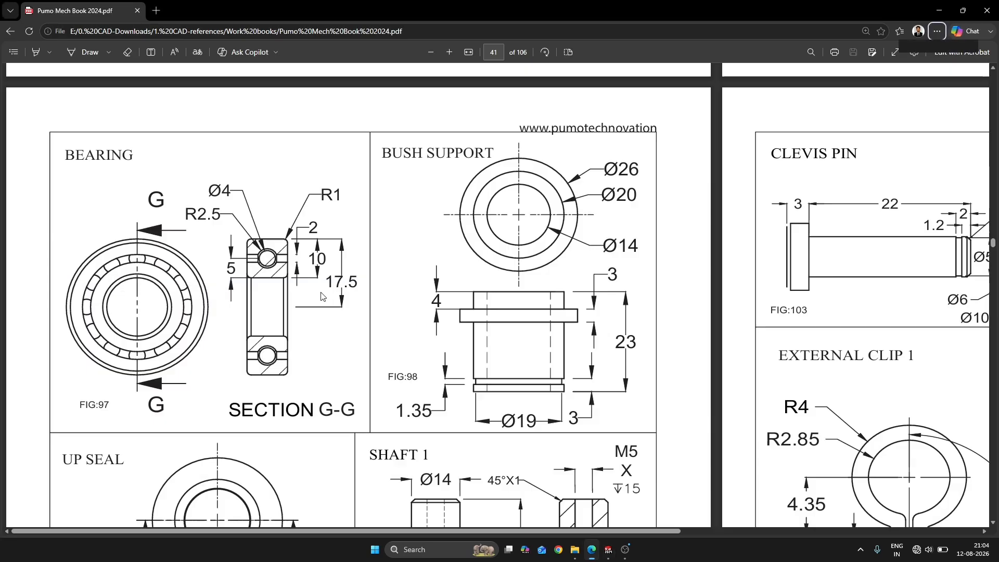
{"action": "scroll", "coordinate": [396, 249], "scroll_direction": "down", "scroll_amount": 2}
{"action": "scroll", "coordinate": [494, 226], "scroll_direction": "up", "scroll_amount": 1}
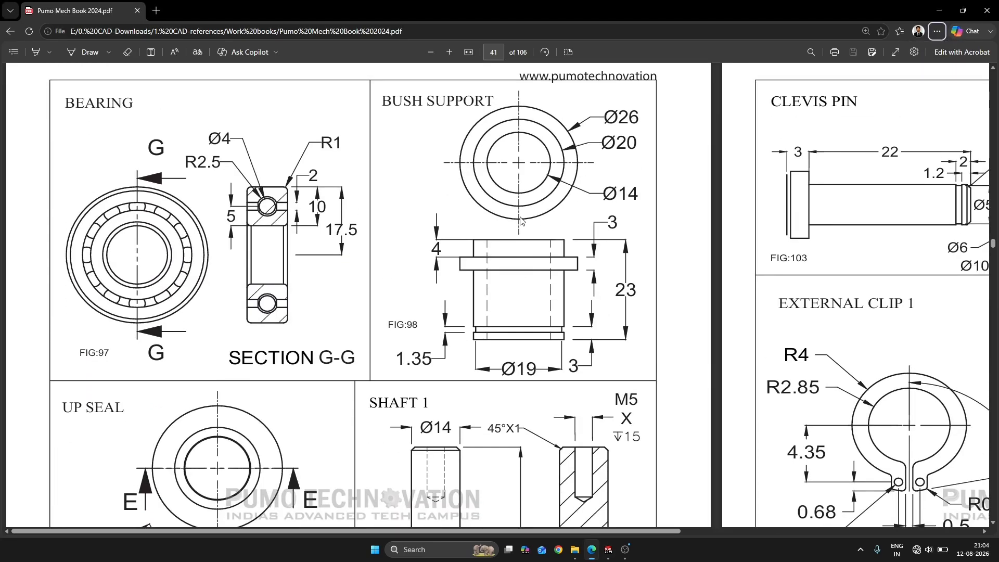
Switch back to SOLIDWORKS and insert a new part into the assembly without attaching it to a face
{"action": "key", "text": "alt+Tab"}
{"action": "key", "text": "alt+Tab"}
{"action": "key", "text": "alt+Tab"}
{"action": "scroll", "coordinate": [612, 324], "scroll_direction": "up", "scroll_amount": 2}
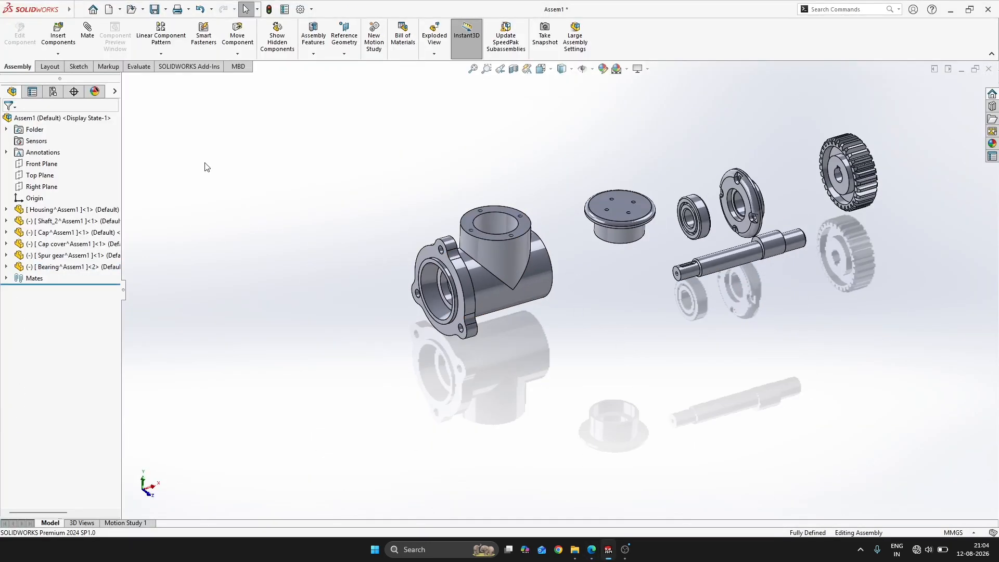
{"action": "left_click", "coordinate": [59, 63]}
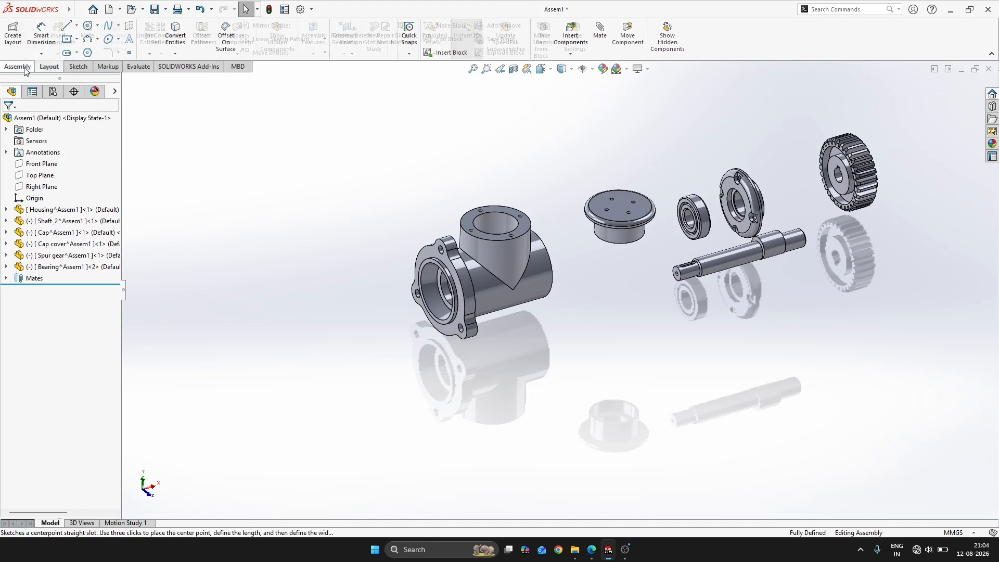
{"action": "left_click", "coordinate": [17, 66]}
{"action": "left_click", "coordinate": [58, 53]}
{"action": "left_click", "coordinate": [60, 78]}
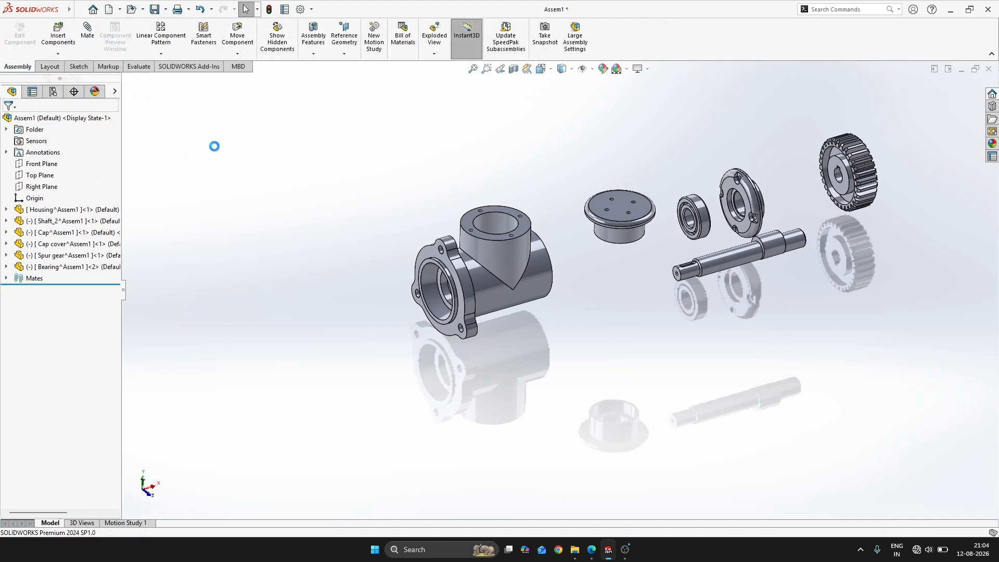
{"action": "left_click", "coordinate": [214, 174]}
Open the new Part4 component in its own window and start a sketch on its Front Plane
{"action": "right_click", "coordinate": [78, 279]}
{"action": "left_click", "coordinate": [155, 339]}
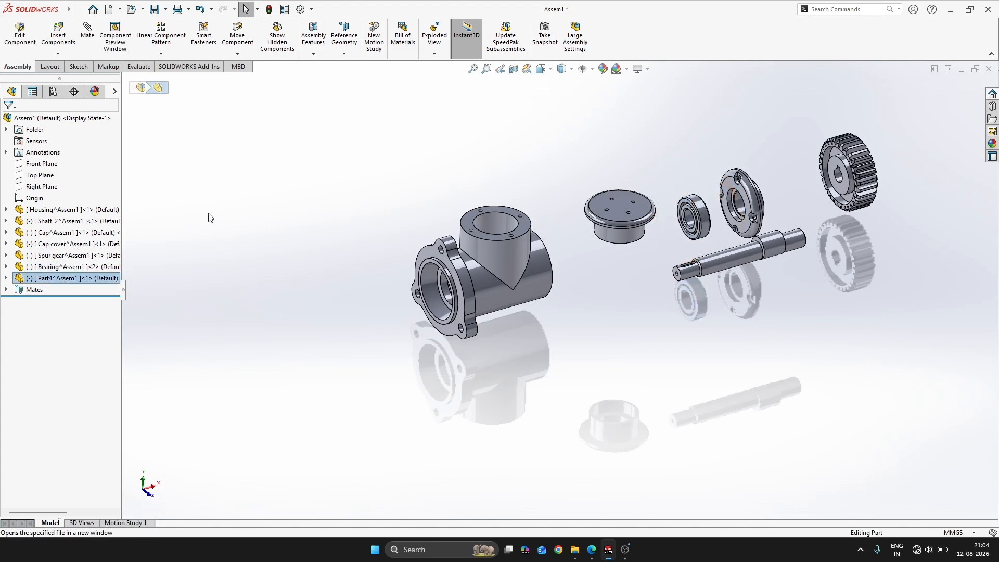
{"action": "left_click", "coordinate": [40, 176]}
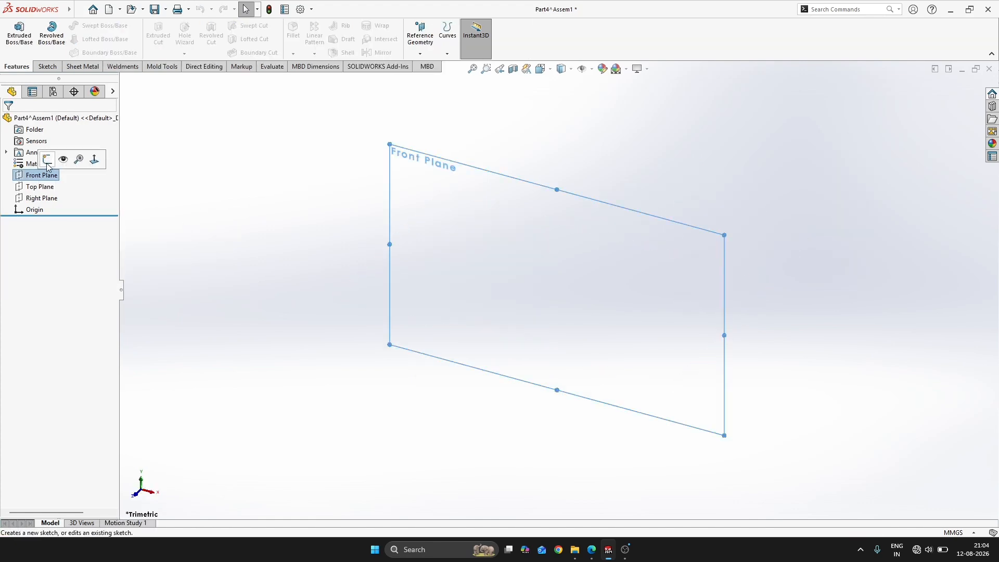
{"action": "key", "text": "alt+Tab"}
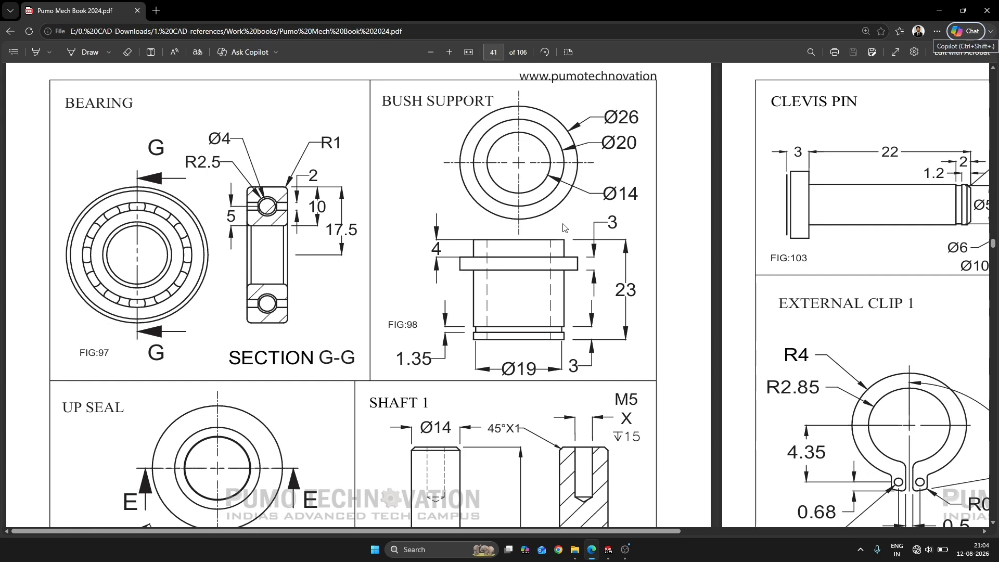
{"action": "key", "text": "alt+Tab"}
Sketch a vertical midpoint line centred on the origin and convert it to construction geometry as the revolve axis
{"action": "key", "text": "s"}
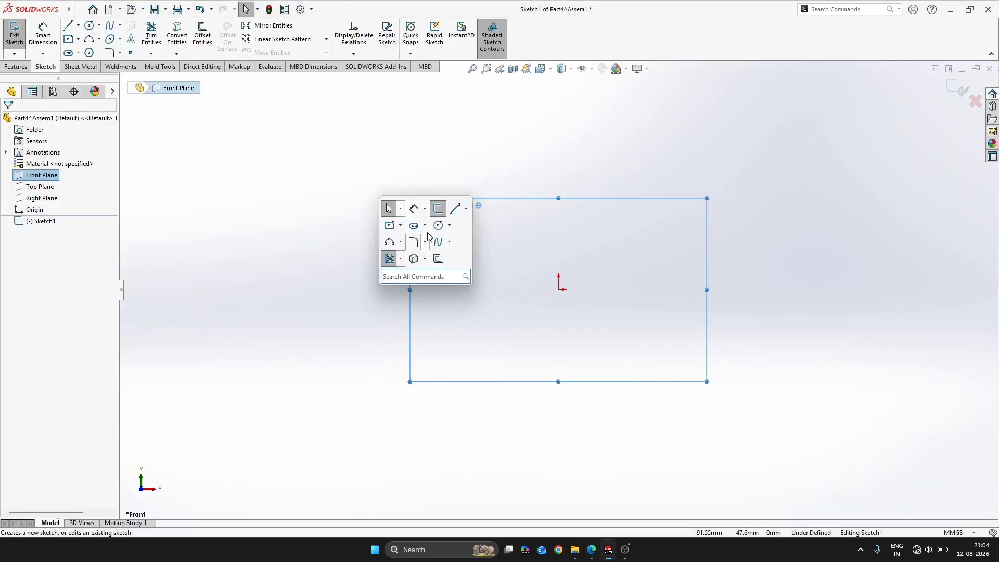
{"action": "left_click", "coordinate": [466, 210]}
{"action": "left_click", "coordinate": [484, 245]}
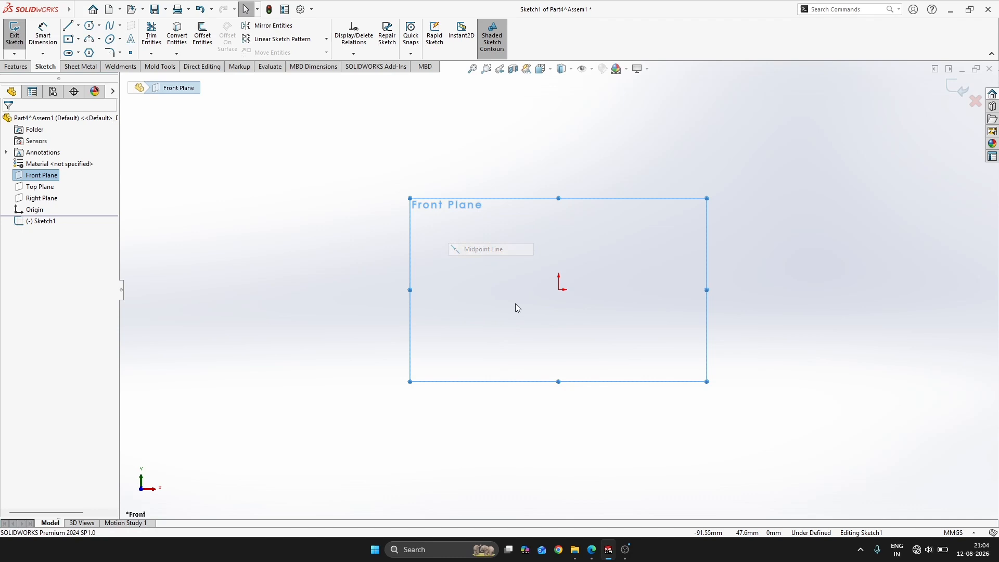
{"action": "left_click", "coordinate": [560, 291]}
{"action": "left_click", "coordinate": [570, 410]}
{"action": "key", "text": "Escape"}
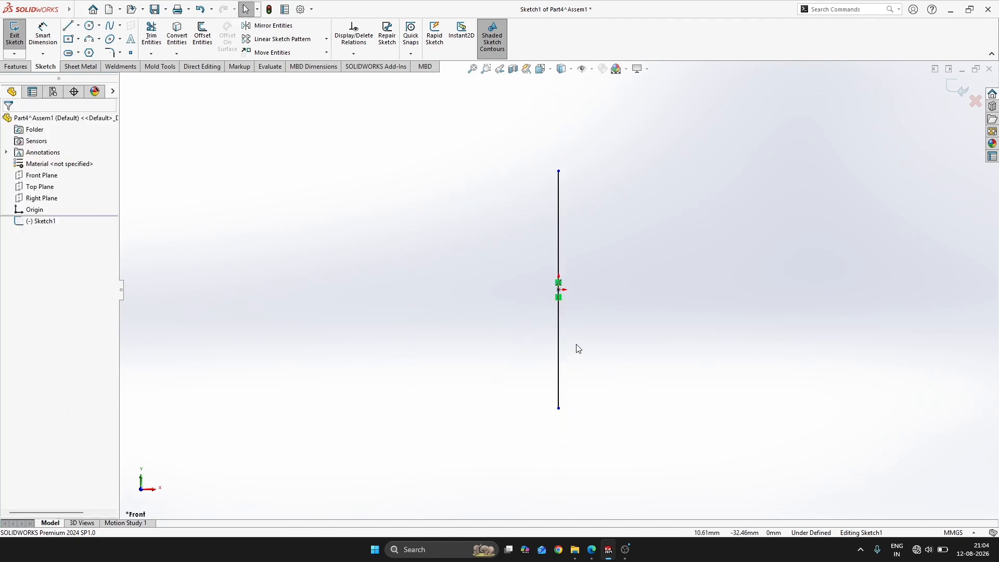
{"action": "left_click", "coordinate": [559, 357]}
{"action": "left_click", "coordinate": [663, 329]}
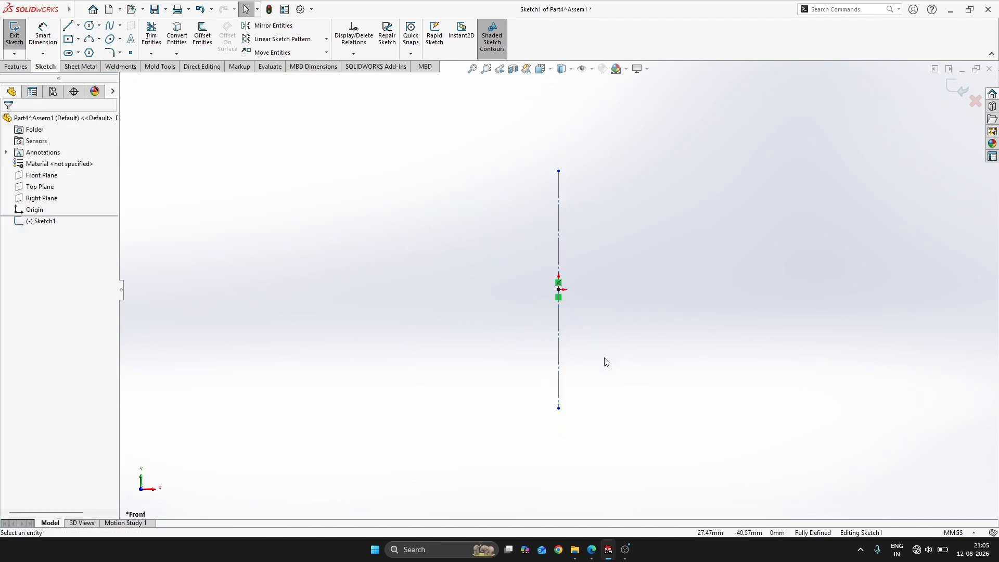
Dimension the vertical construction line's length as 30 mm
{"action": "key", "text": "alt+Tab"}
{"action": "key", "text": "alt+Tab"}
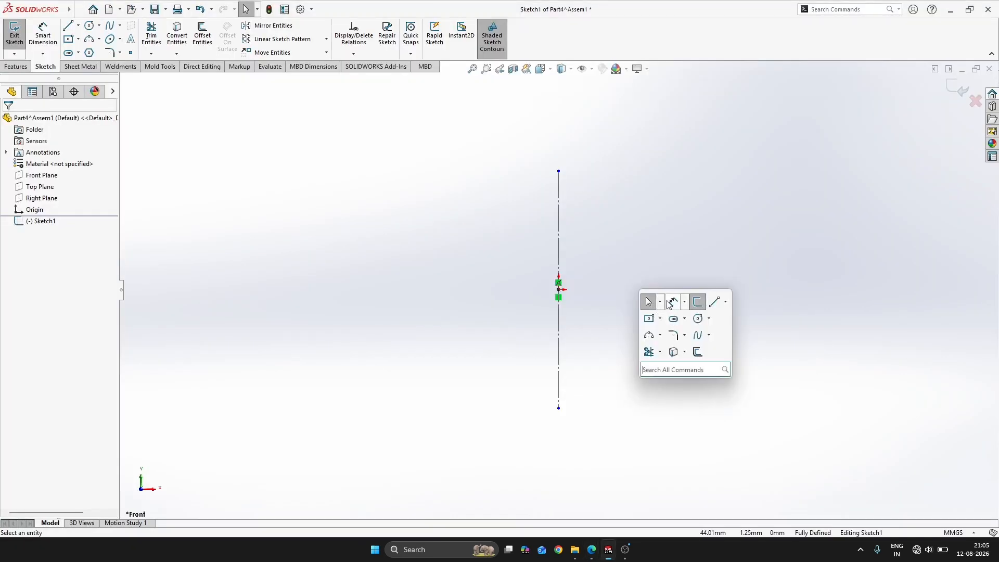
{"action": "key", "text": "d"}
{"action": "left_click", "coordinate": [558, 345]}
{"action": "left_click", "coordinate": [443, 329]}
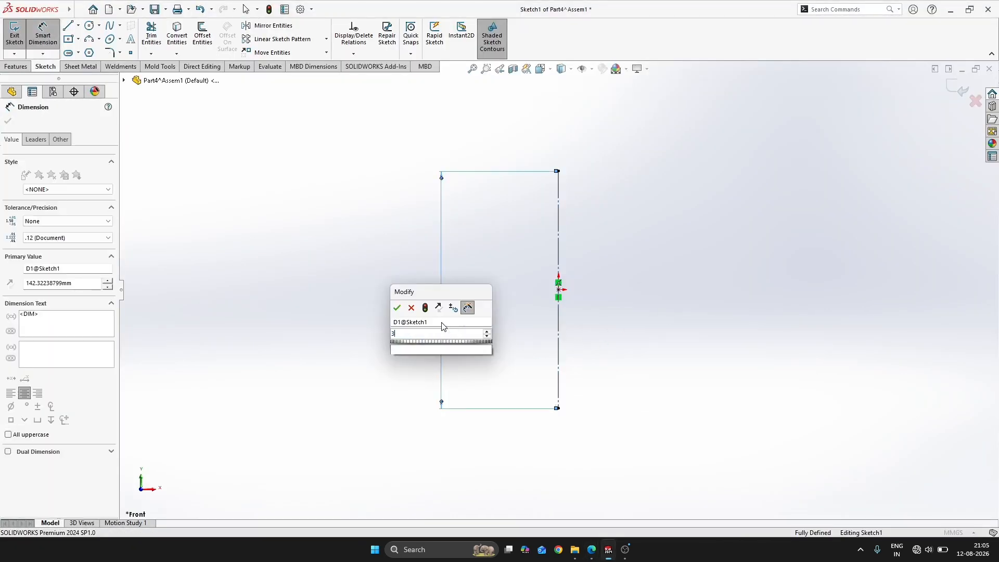
{"action": "key", "text": "Return"}
{"action": "key", "text": "Escape"}
Following the FIG:98 bush support drawing, sketch the upper half-section beside the axis: top edge, outer wall and projecting flange
{"action": "key", "text": "s"}
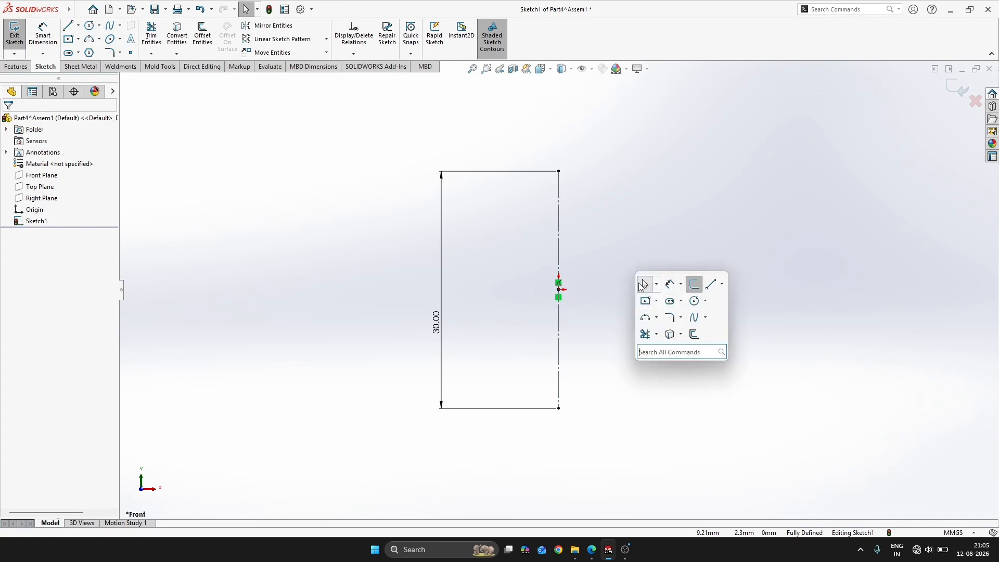
{"action": "key", "text": "alt+Tab"}
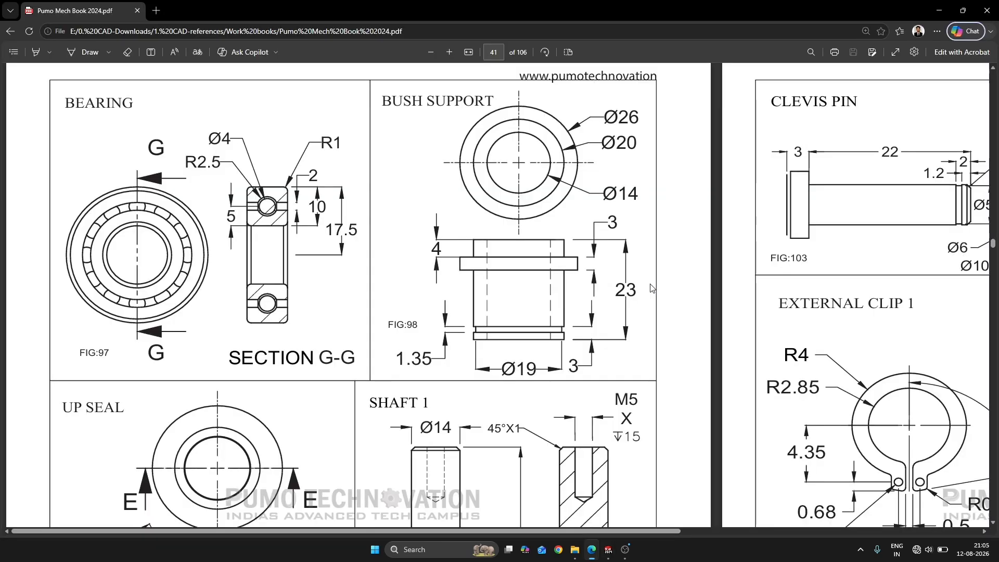
{"action": "key", "text": "alt+Tab"}
{"action": "key", "text": "l"}
{"action": "left_click", "coordinate": [618, 188]}
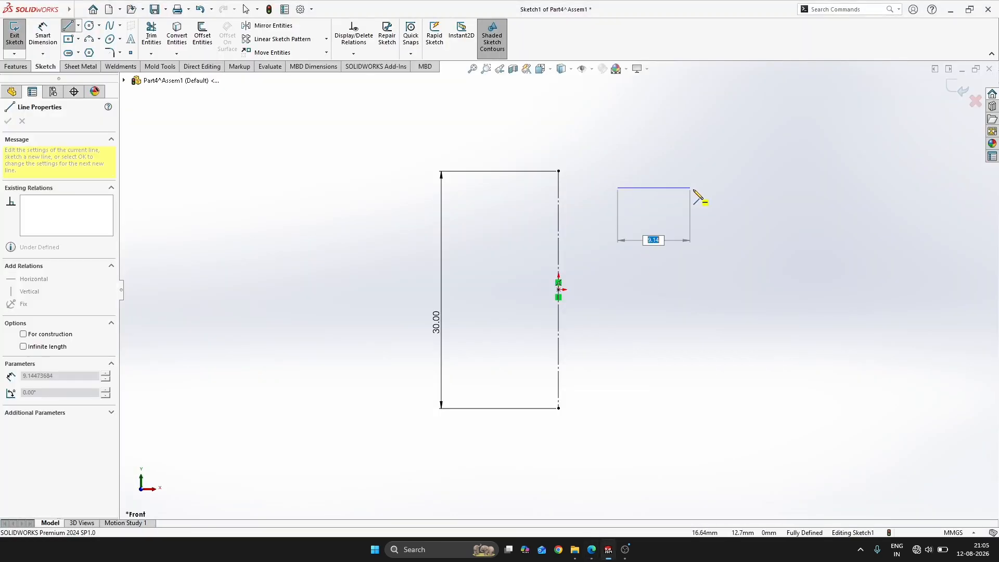
{"action": "key", "text": "alt+Tab"}
{"action": "key", "text": "alt+Tab"}
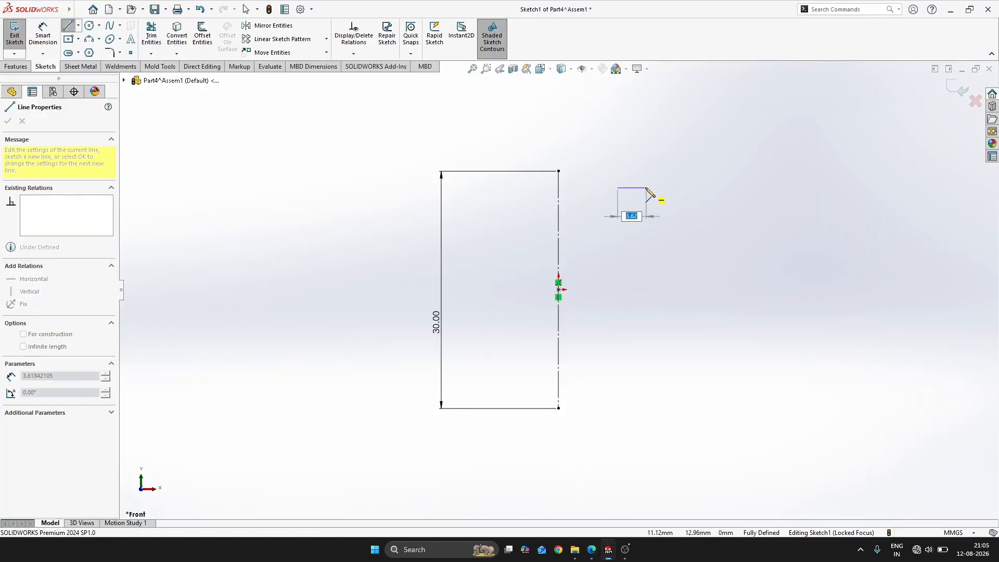
{"action": "left_click", "coordinate": [643, 188]}
{"action": "key", "text": "alt+Tab"}
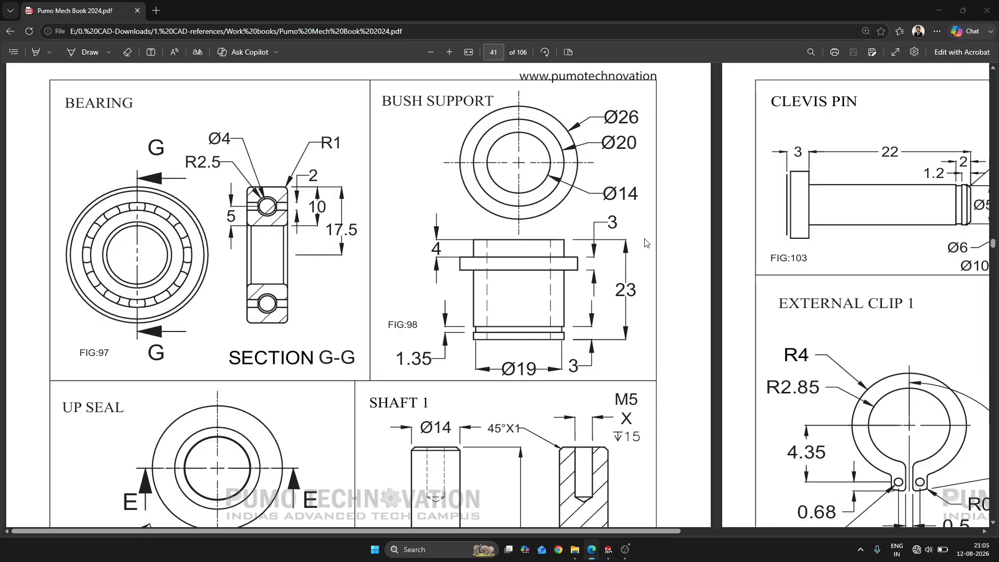
{"action": "key", "text": "alt+Tab"}
{"action": "left_click", "coordinate": [642, 225]}
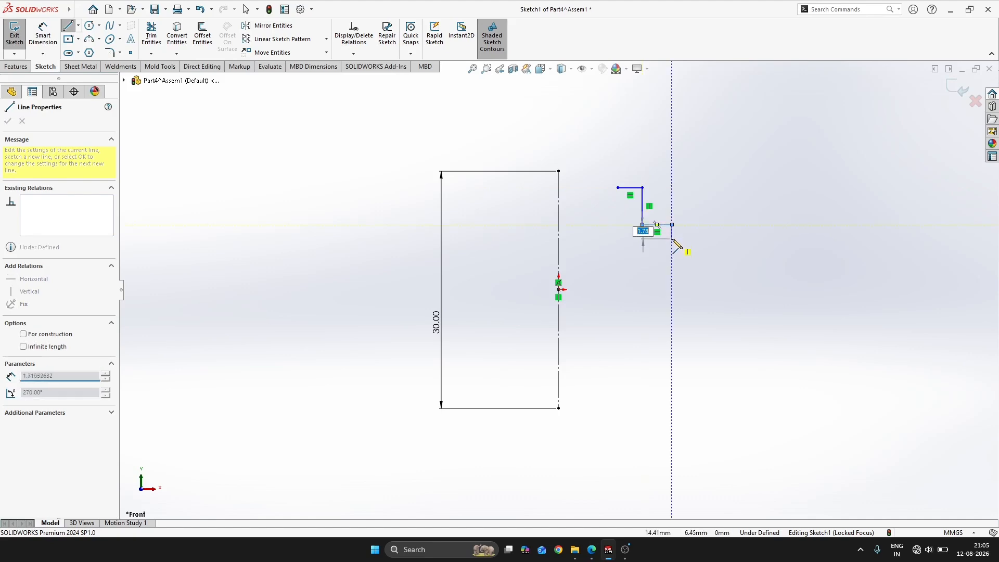
{"action": "left_click", "coordinate": [662, 249]}
{"action": "key", "text": "alt+Tab"}
Continue the outer wall below the flange with a small rectangular groove, then close the bush profile at about 22.5 mm high
{"action": "key", "text": "alt+Tab"}
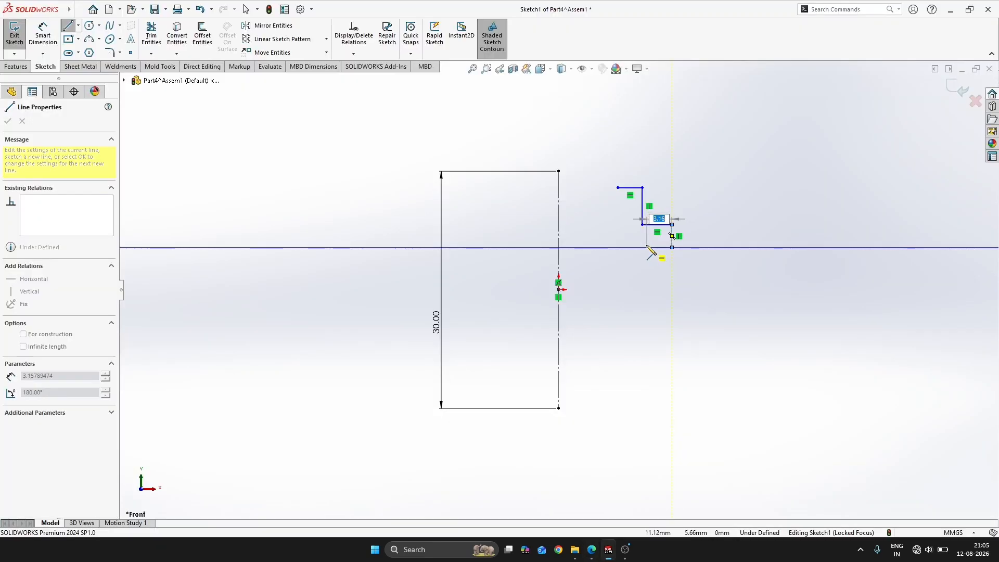
{"action": "left_click", "coordinate": [643, 247]}
{"action": "key", "text": "alt+Tab"}
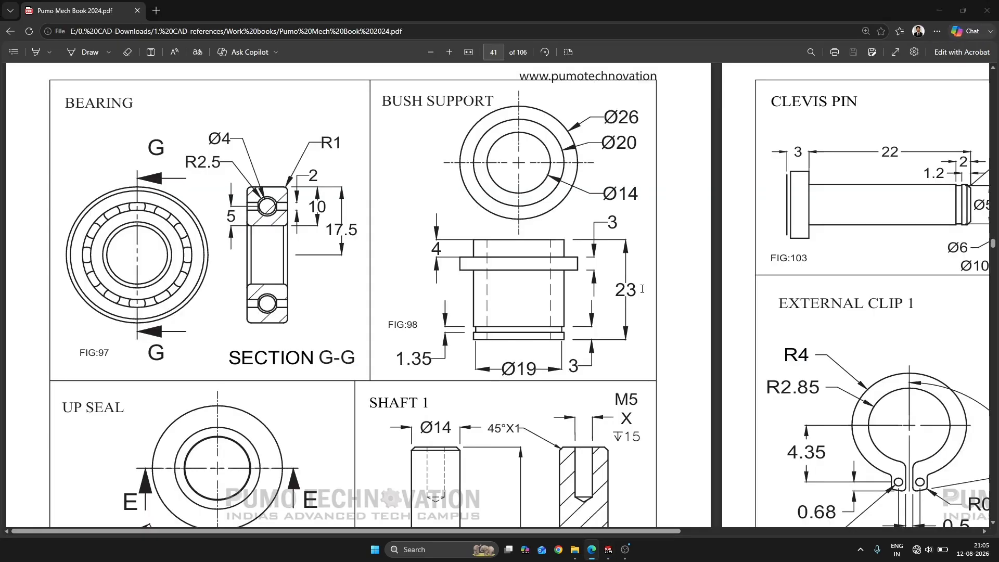
{"action": "key", "text": "alt+Tab"}
{"action": "left_click", "coordinate": [642, 336]}
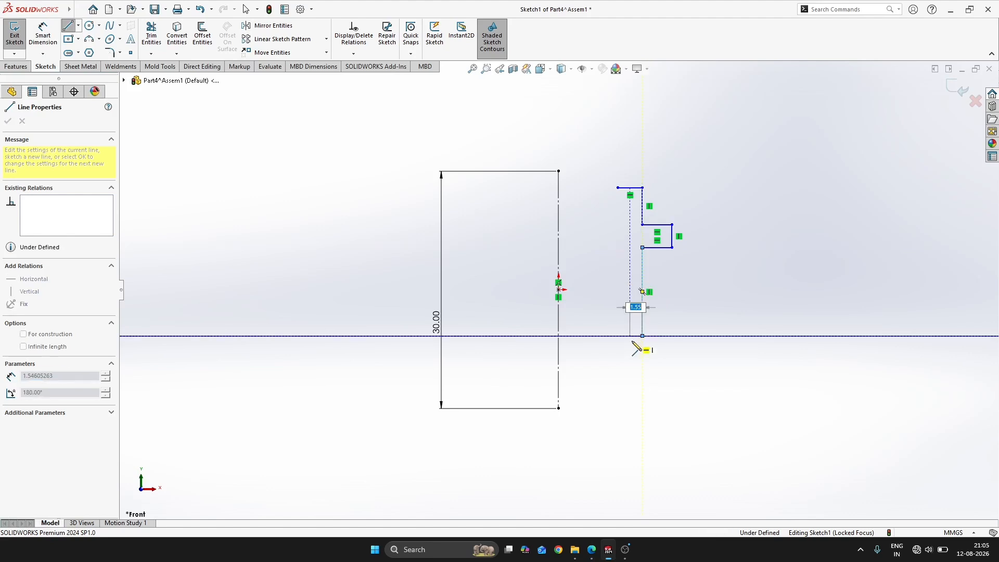
{"action": "left_click", "coordinate": [631, 338]}
{"action": "left_click", "coordinate": [630, 347]}
{"action": "left_click", "coordinate": [643, 347]}
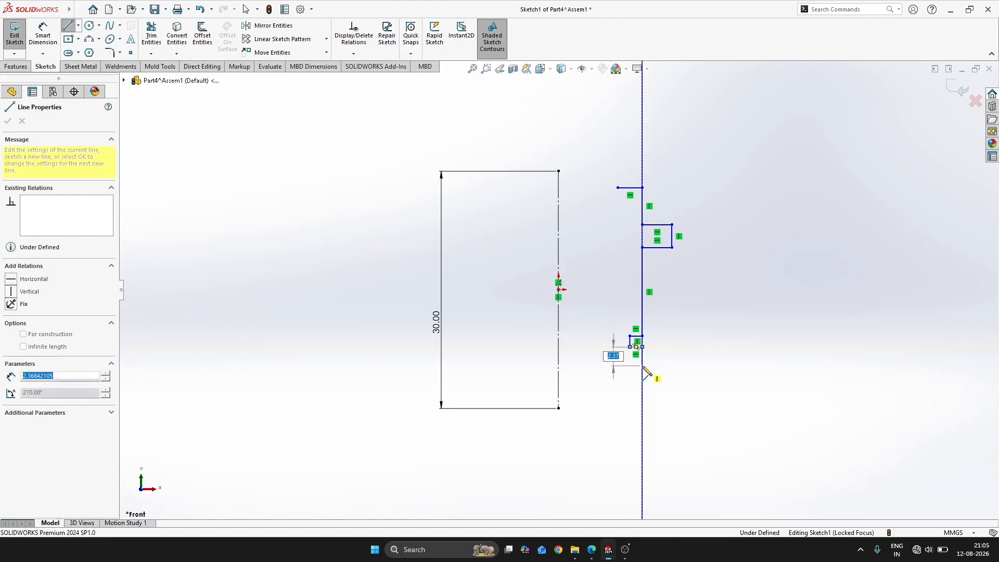
{"action": "left_click", "coordinate": [643, 366]}
{"action": "key", "text": "alt+Tab"}
{"action": "key", "text": "alt+Tab"}
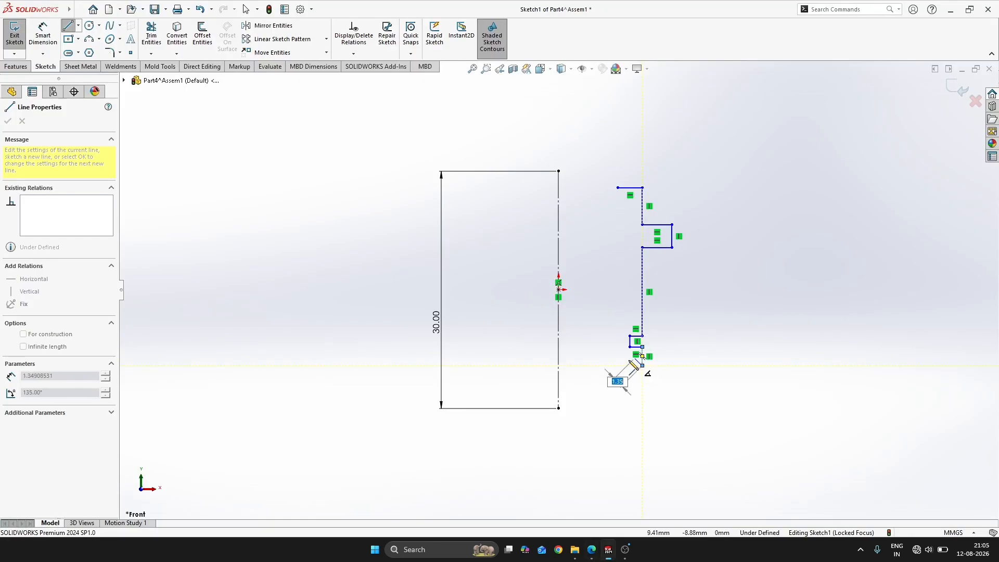
{"action": "left_click", "coordinate": [614, 366]}
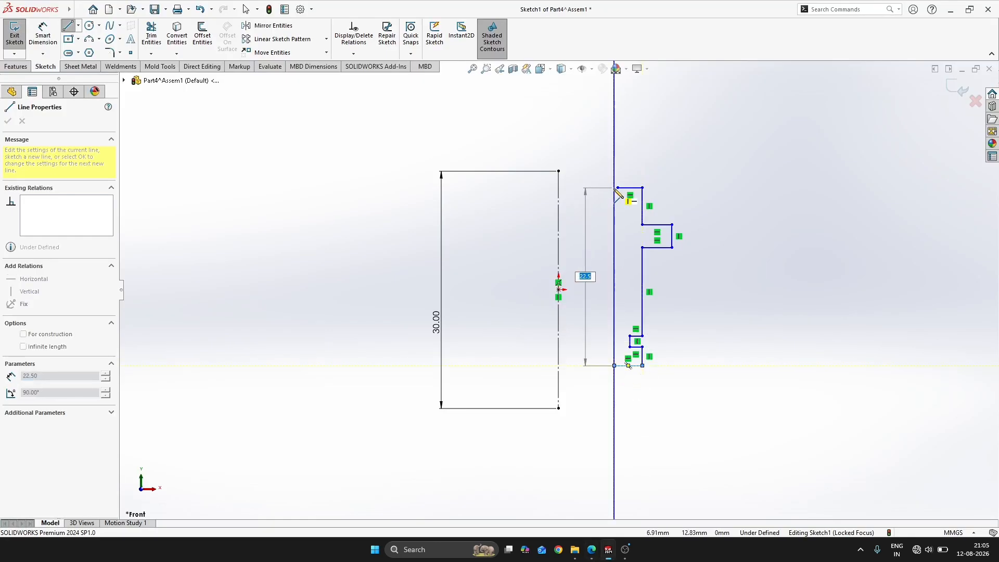
{"action": "left_click", "coordinate": [618, 187]}
{"action": "key", "text": "Escape"}
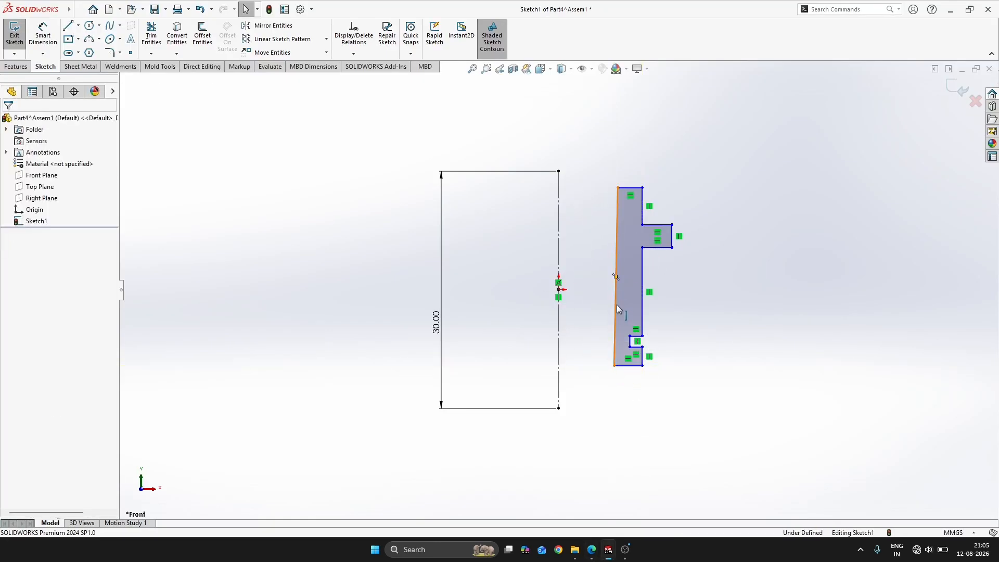
Apply a vertical relation to the slanted inner edge of the bush profile
{"action": "left_click", "coordinate": [618, 306]}
{"action": "left_click", "coordinate": [663, 258]}
{"action": "left_click", "coordinate": [751, 210]}
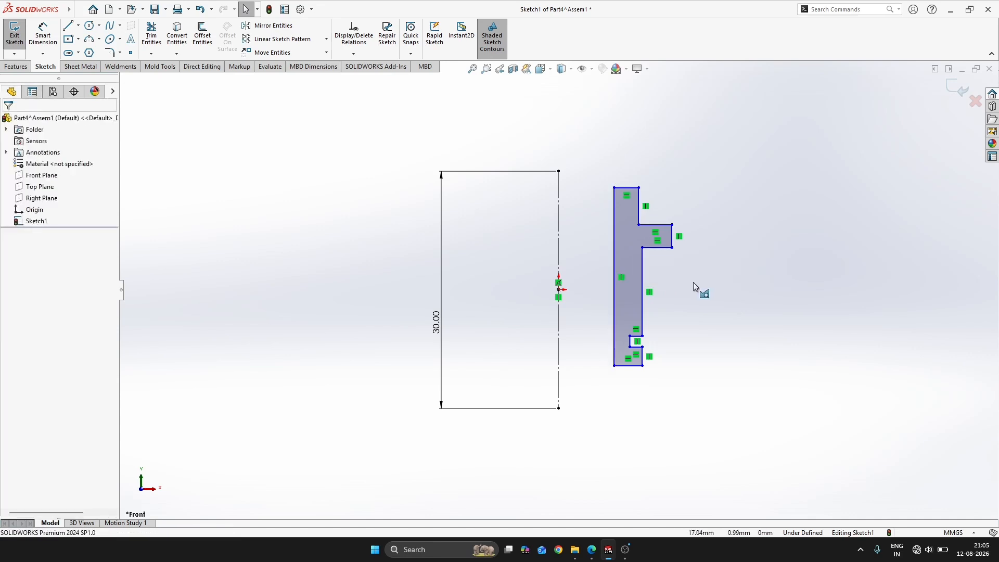
Dimension the outer edge below the groove as a 19 mm diameter about the centreline
{"action": "key", "text": "alt+Tab"}
{"action": "key", "text": "alt+Tab"}
{"action": "right_click_drag", "start_coordinate": [789, 249], "coordinate": [773, 180]}
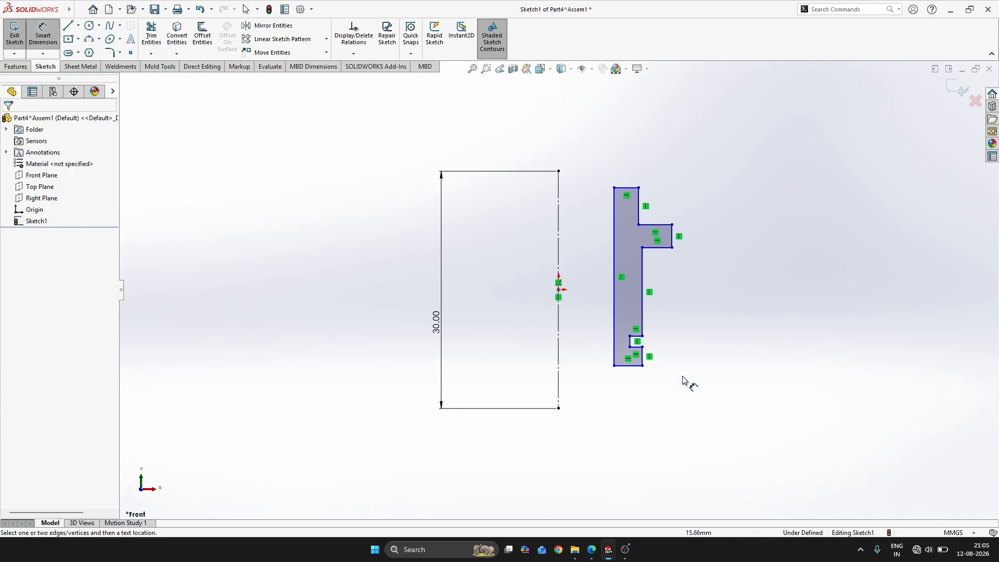
{"action": "left_click", "coordinate": [642, 363]}
{"action": "left_click", "coordinate": [560, 367]}
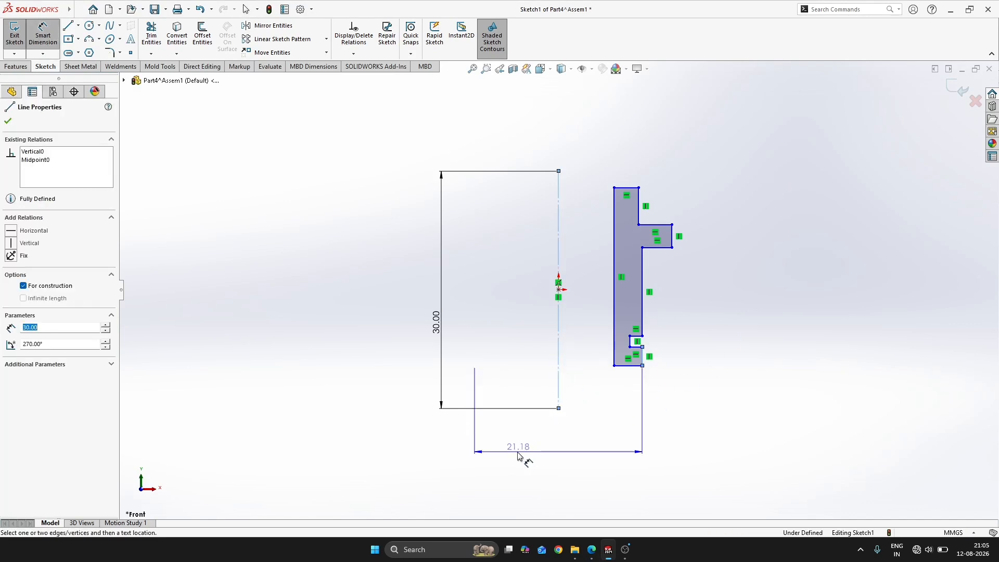
{"action": "left_click", "coordinate": [515, 451]}
{"action": "key", "text": "alt+Tab"}
{"action": "key", "text": "alt+Tab"}
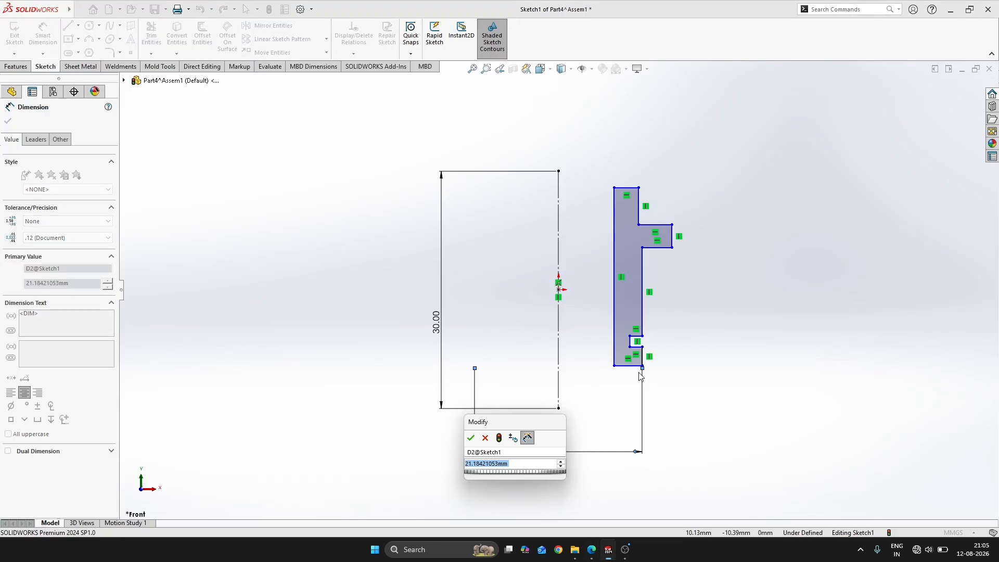
{"action": "type", "text": "19"}
{"action": "key", "text": "Return"}
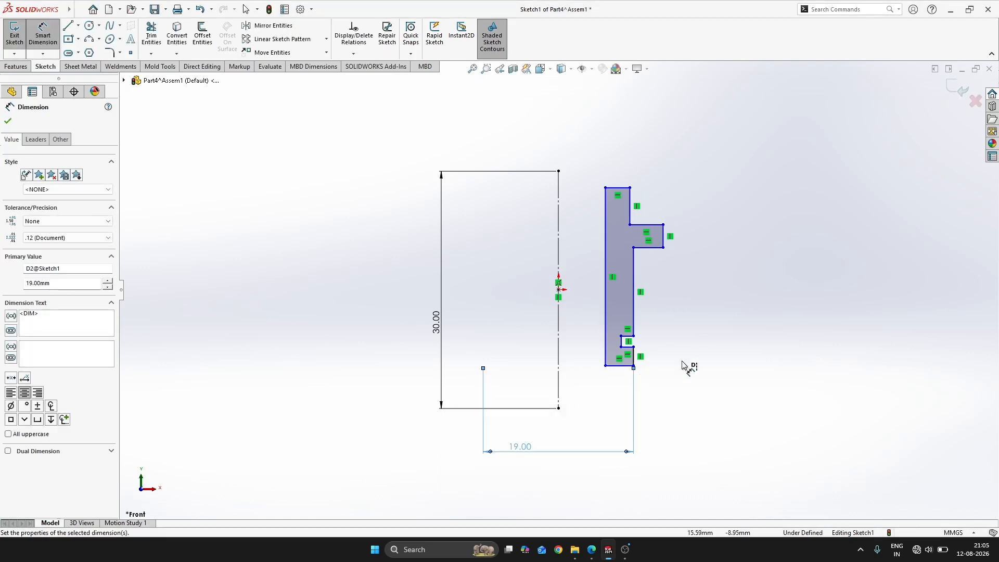
Dimension the flange's outer edge as a 26 mm diameter about the centreline
{"action": "key", "text": "alt+Tab"}
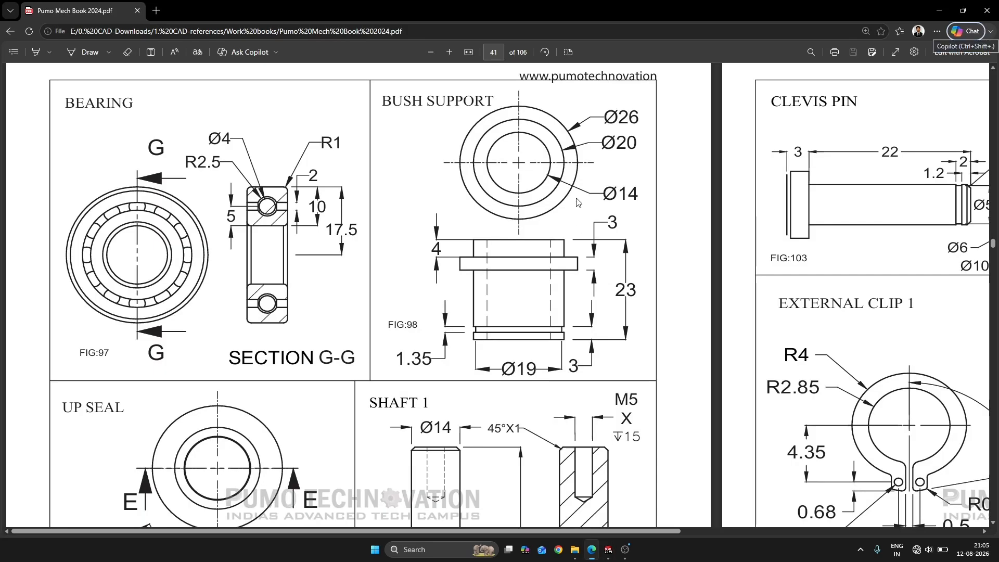
{"action": "key", "text": "alt+Tab"}
{"action": "left_click", "coordinate": [664, 235]}
{"action": "left_click", "coordinate": [559, 196]}
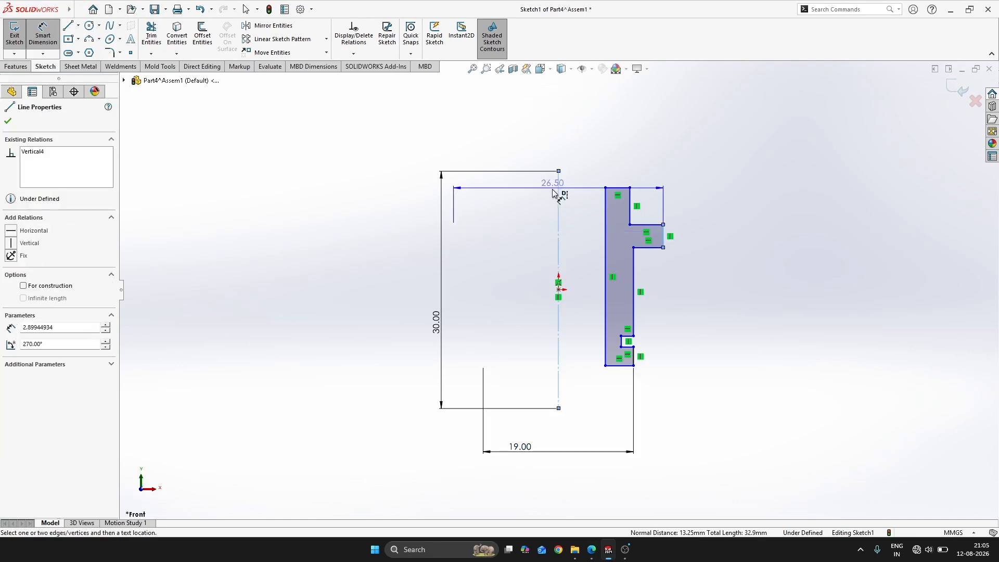
{"action": "left_click", "coordinate": [521, 137]}
{"action": "key", "text": "Return"}
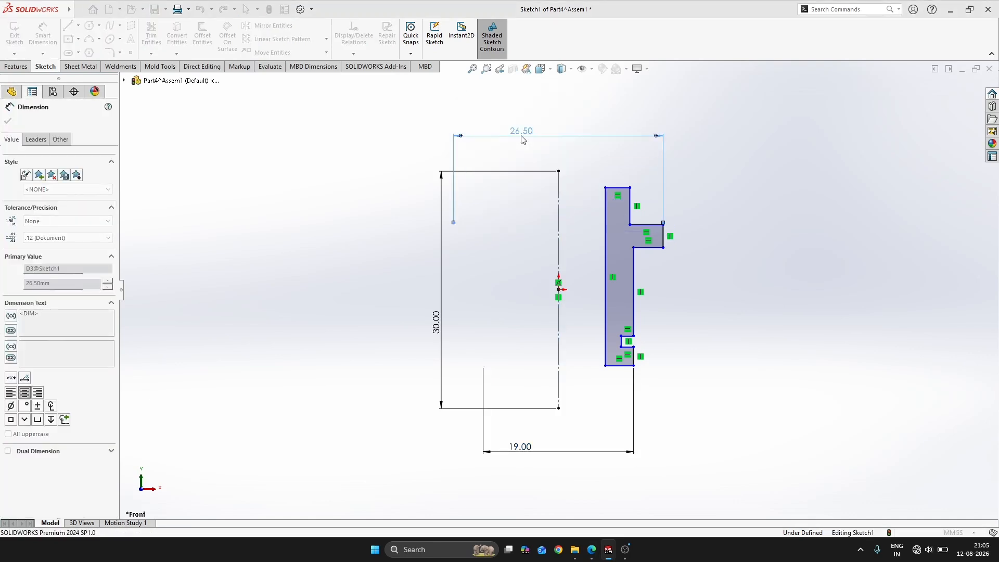
Dimension the inner vertical edge as a 14 mm diameter about the centreline
{"action": "key", "text": "alt+Tab"}
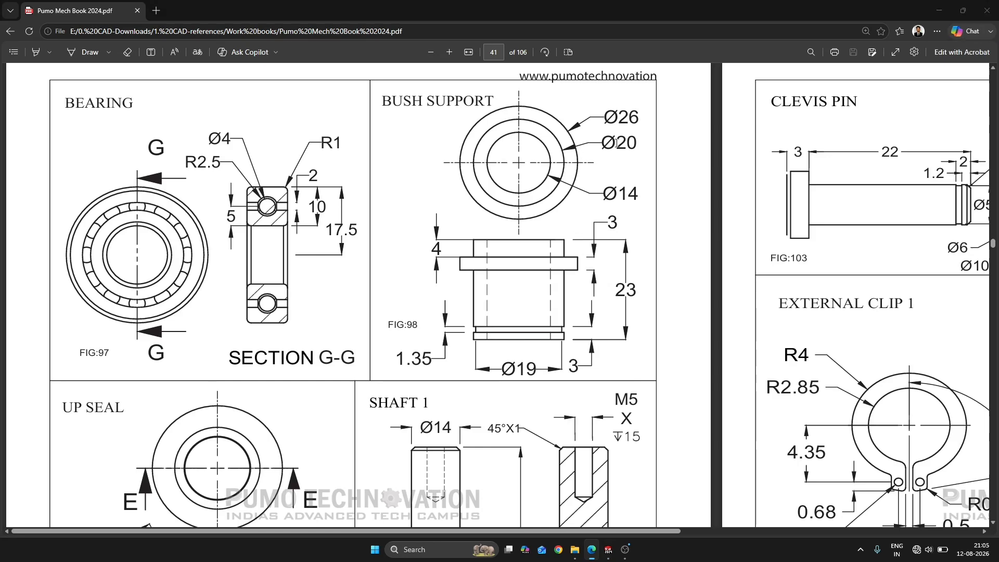
{"action": "key", "text": "alt+Tab"}
{"action": "left_click", "coordinate": [603, 211]}
{"action": "left_click", "coordinate": [559, 245]}
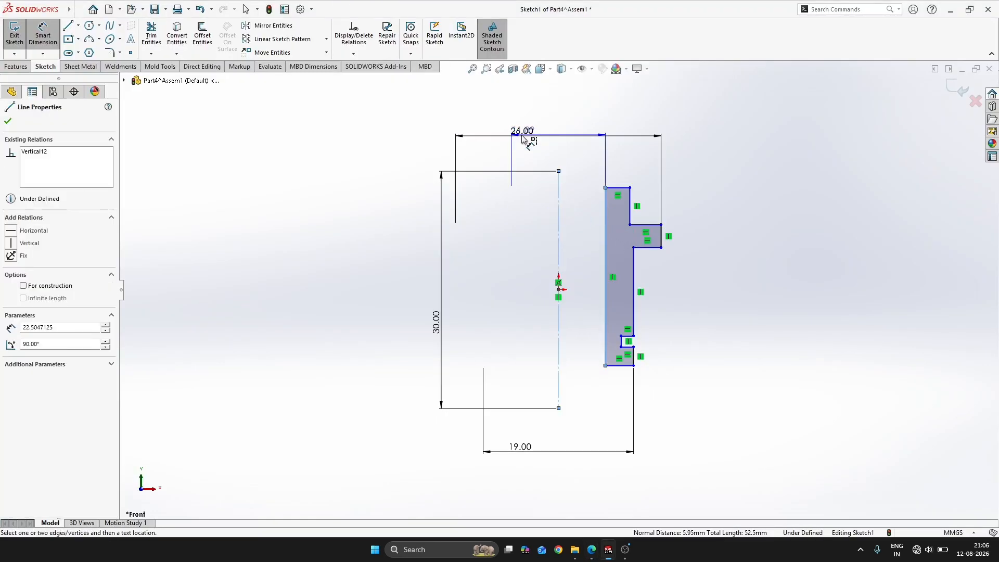
{"action": "left_click", "coordinate": [532, 159]}
{"action": "type", "text": "14"}
{"action": "key", "text": "Return"}
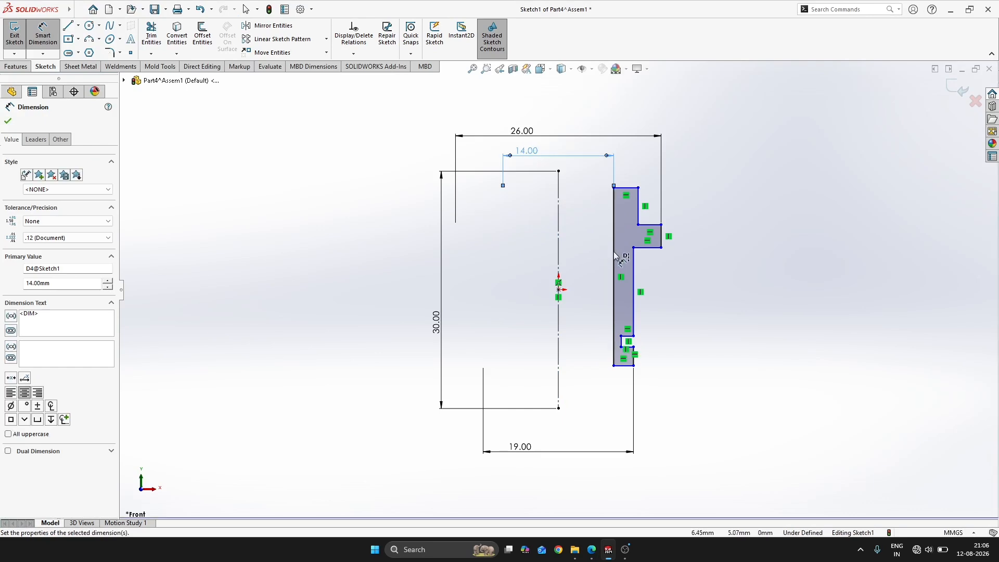
Dimension the outer edge above the flange as a 20 mm diameter about the centreline
{"action": "left_click", "coordinate": [638, 209]}
{"action": "left_click", "coordinate": [558, 216]}
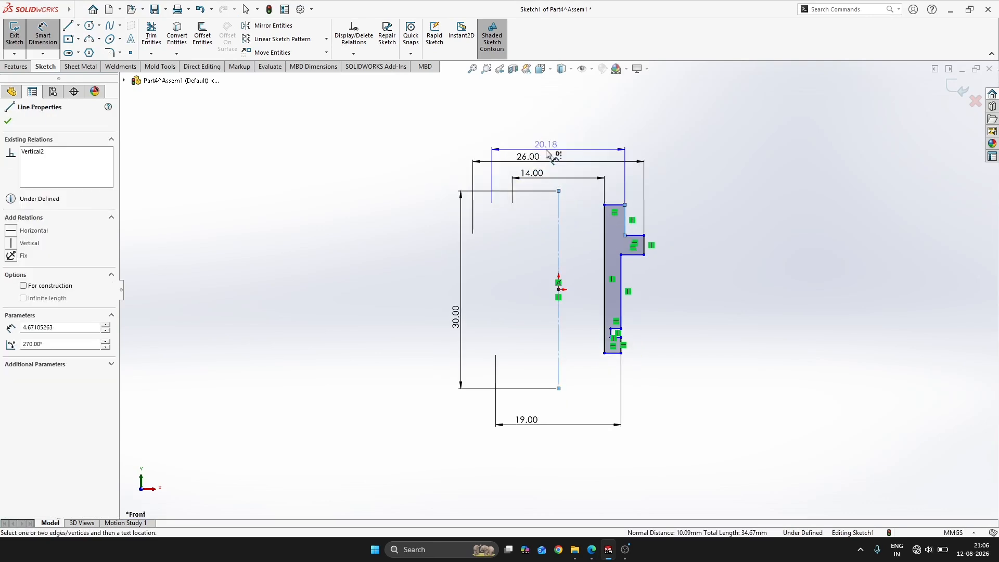
{"action": "left_click", "coordinate": [548, 146]}
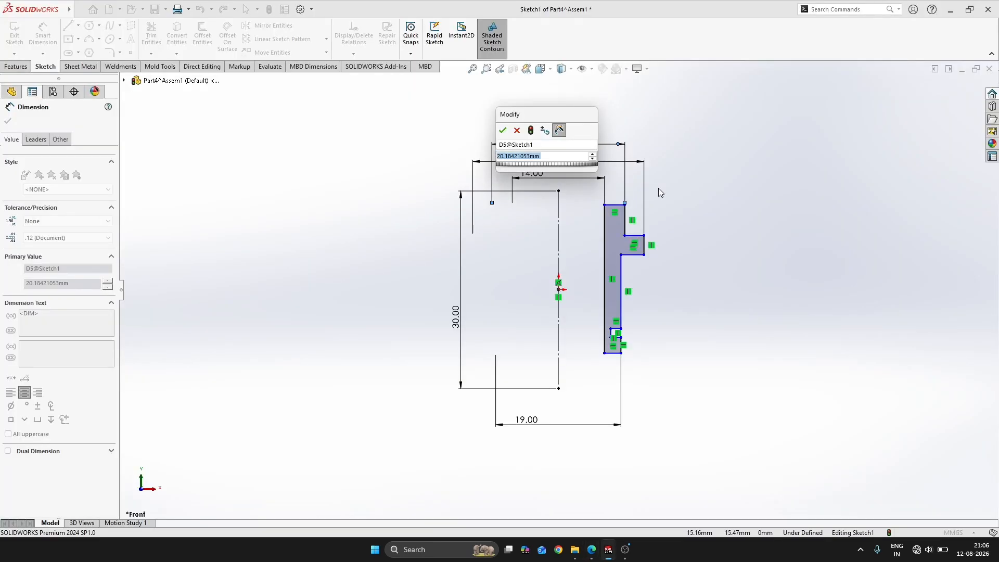
{"action": "type", "text": "20"}
{"action": "key", "text": "Return"}
{"action": "key", "text": "Escape"}
Compare the profile's outer edges above and below the flange with the bush support drawing
{"action": "scroll", "coordinate": [654, 205], "scroll_direction": "down", "scroll_amount": 3}
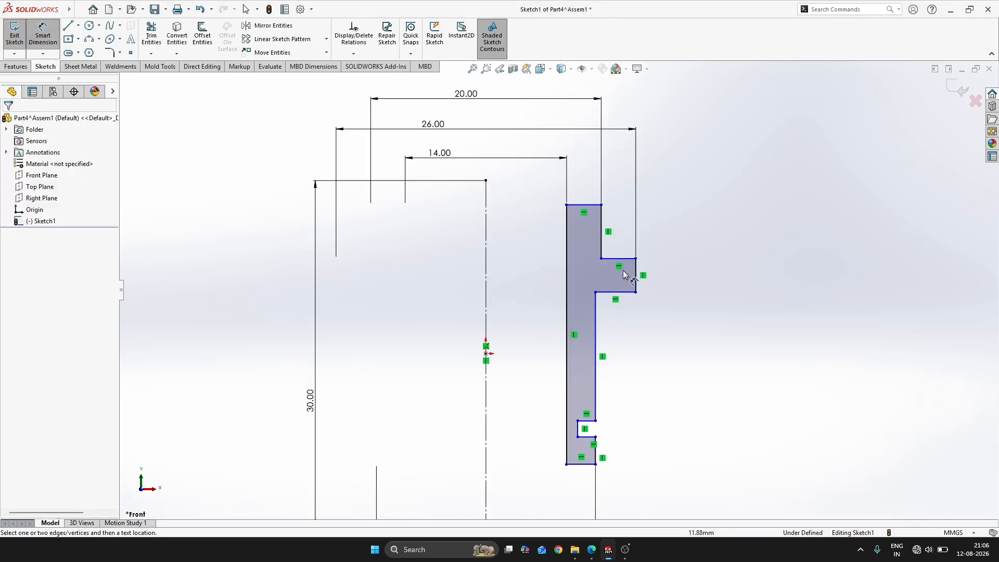
{"action": "left_click", "coordinate": [602, 237]}
{"action": "left_click", "coordinate": [596, 354], "text": "ctrl"}
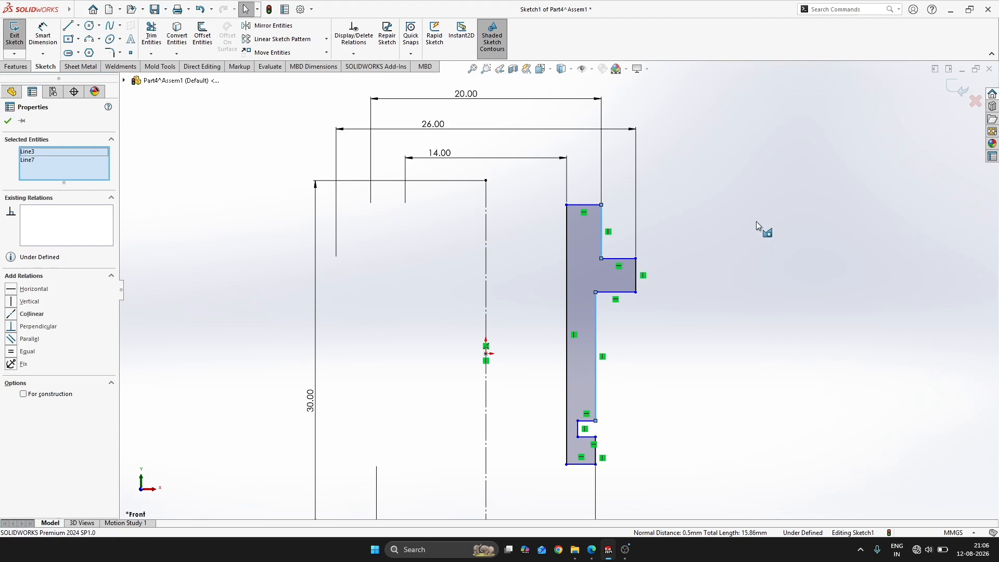
{"action": "key", "text": "alt+Tab"}
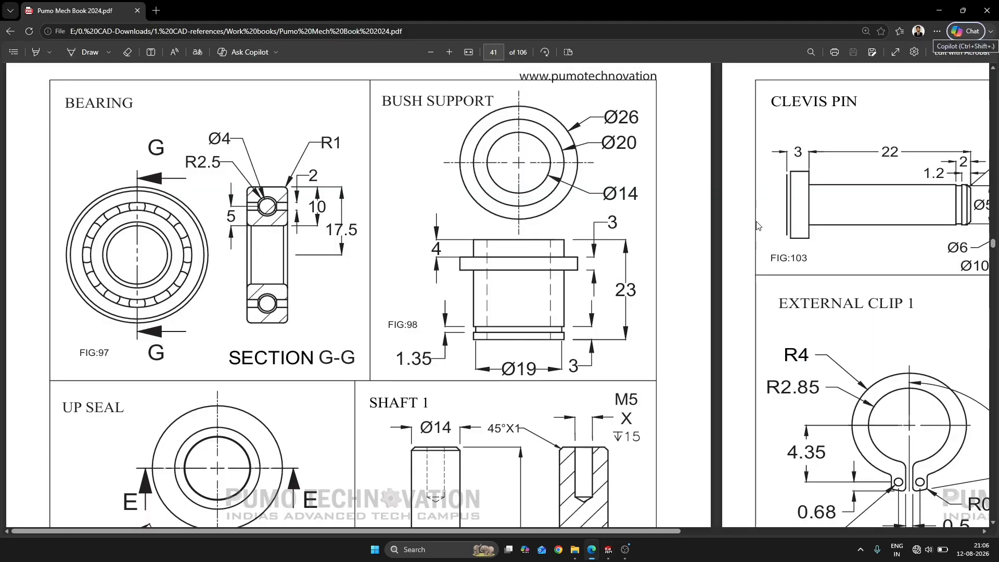
{"action": "key", "text": "alt+Tab"}
{"action": "scroll", "coordinate": [722, 275], "scroll_direction": "down", "scroll_amount": 2}
{"action": "left_click", "coordinate": [723, 283]}
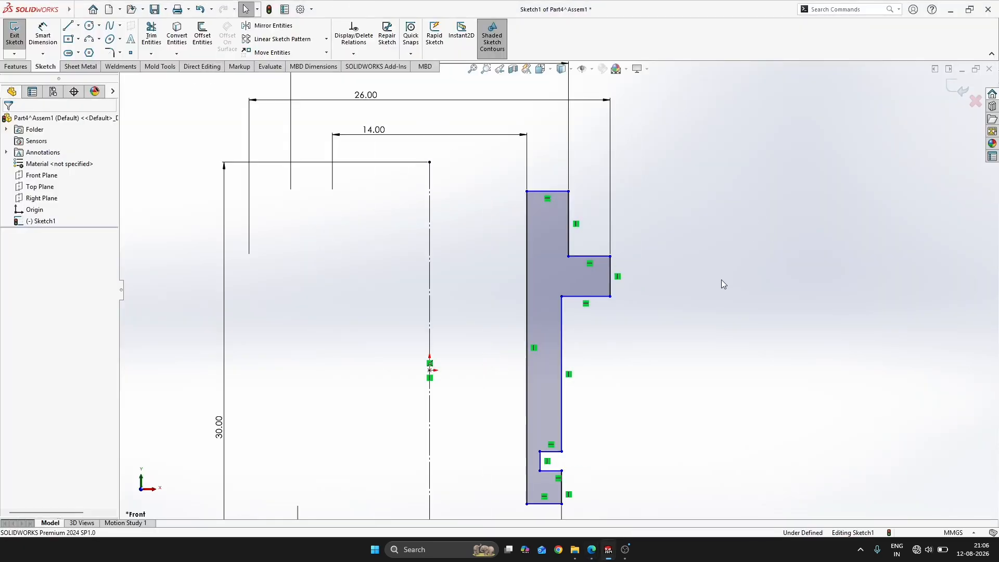
{"action": "scroll", "coordinate": [573, 354], "scroll_direction": "up", "scroll_amount": 3}
{"action": "scroll", "coordinate": [562, 357], "scroll_direction": "down", "scroll_amount": 2}
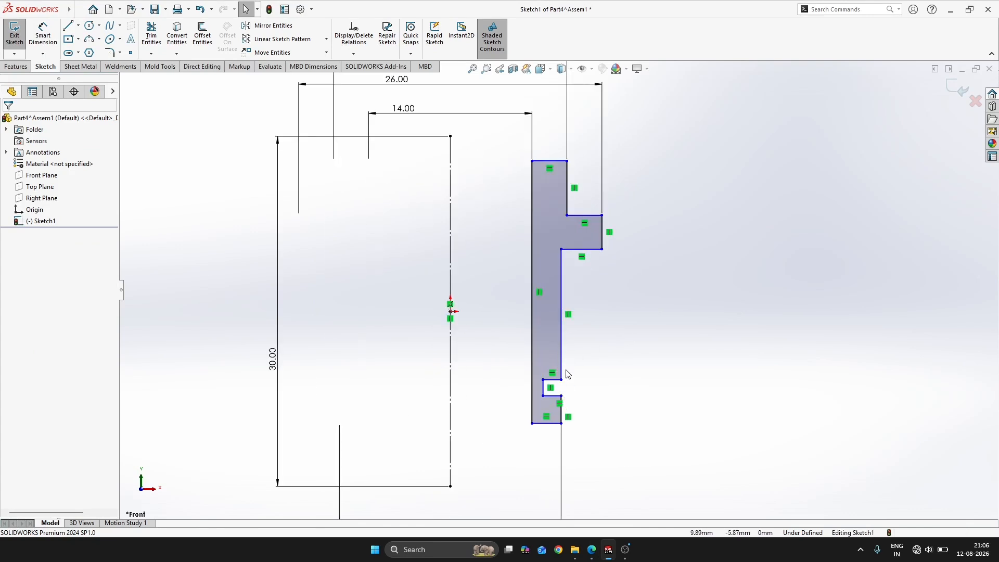
{"action": "key", "text": "alt+Tab"}
{"action": "key", "text": "alt+Tab"}
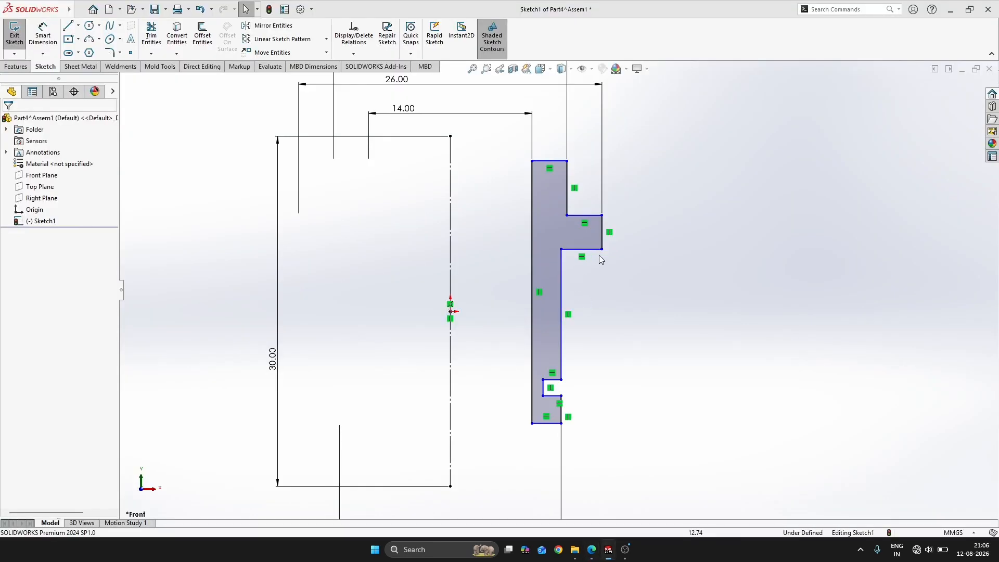
{"action": "key", "text": "alt+Tab"}
{"action": "key", "text": "alt+Tab"}
{"action": "scroll", "coordinate": [596, 401], "scroll_direction": "down", "scroll_amount": 2}
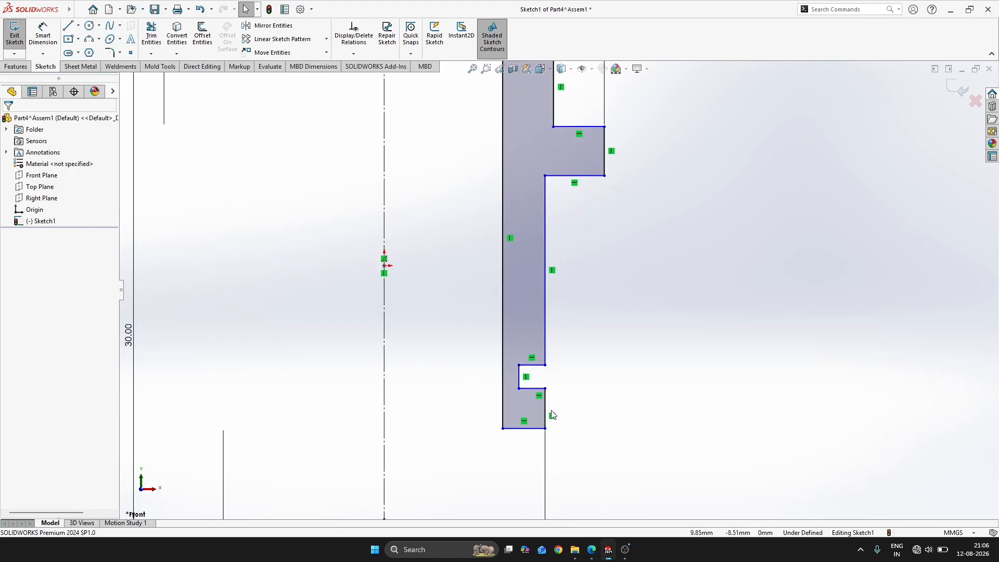
Make the outer edges directly above and below the groove collinear
{"action": "left_click", "coordinate": [548, 404]}
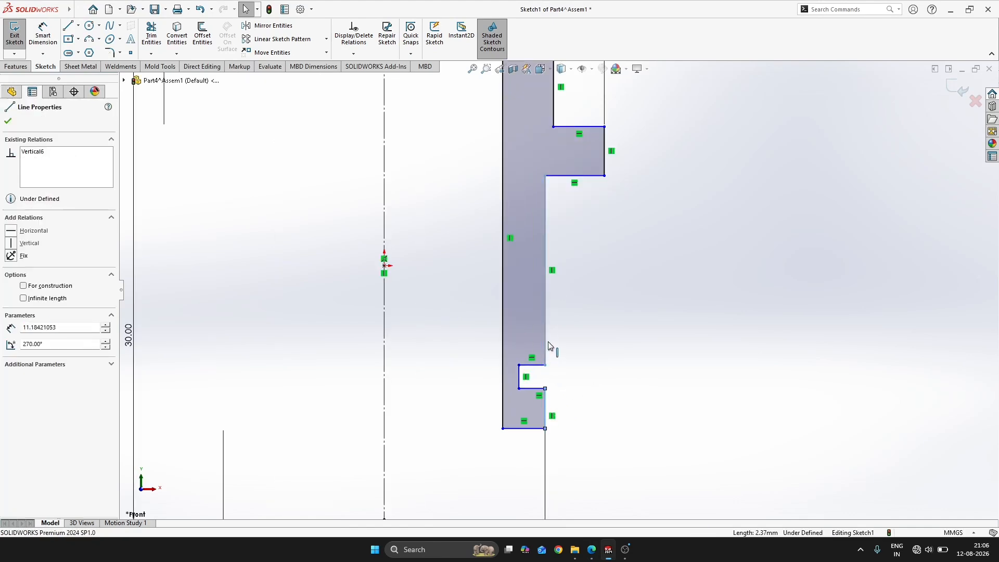
{"action": "left_click", "coordinate": [546, 346], "text": "ctrl"}
{"action": "left_click", "coordinate": [638, 303]}
{"action": "left_click", "coordinate": [678, 252]}
Dimension the groove's width as 1.35 mm
{"action": "key", "text": "alt+Tab"}
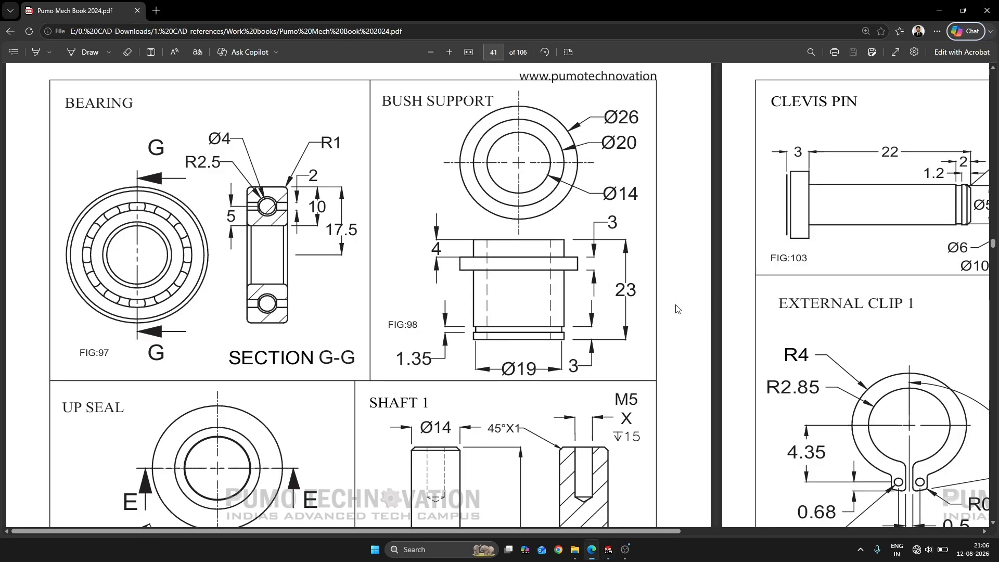
{"action": "key", "text": "alt+Tab"}
{"action": "right_click_drag", "start_coordinate": [770, 384], "coordinate": [724, 250]}
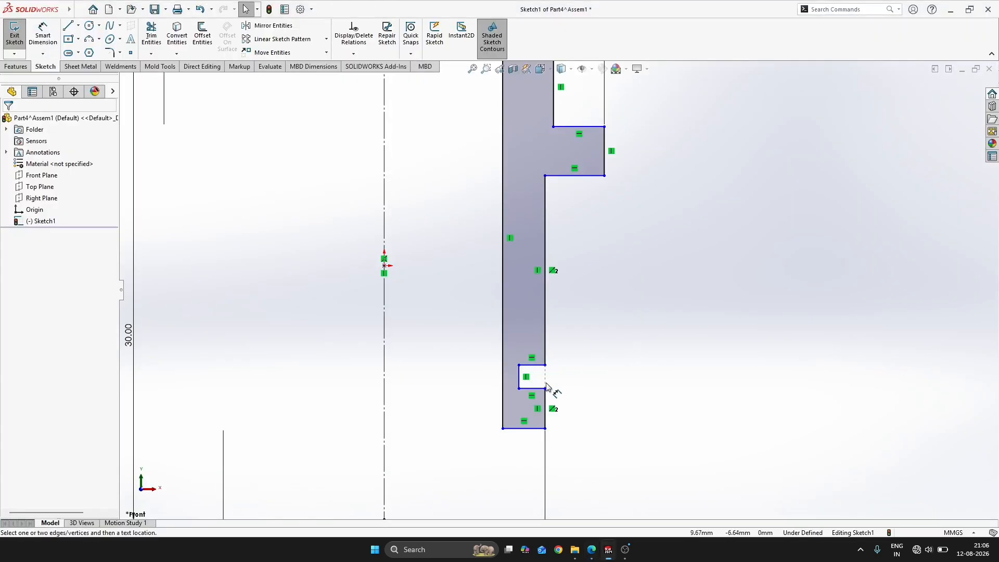
{"action": "left_click", "coordinate": [520, 378]}
{"action": "left_click", "coordinate": [617, 379]}
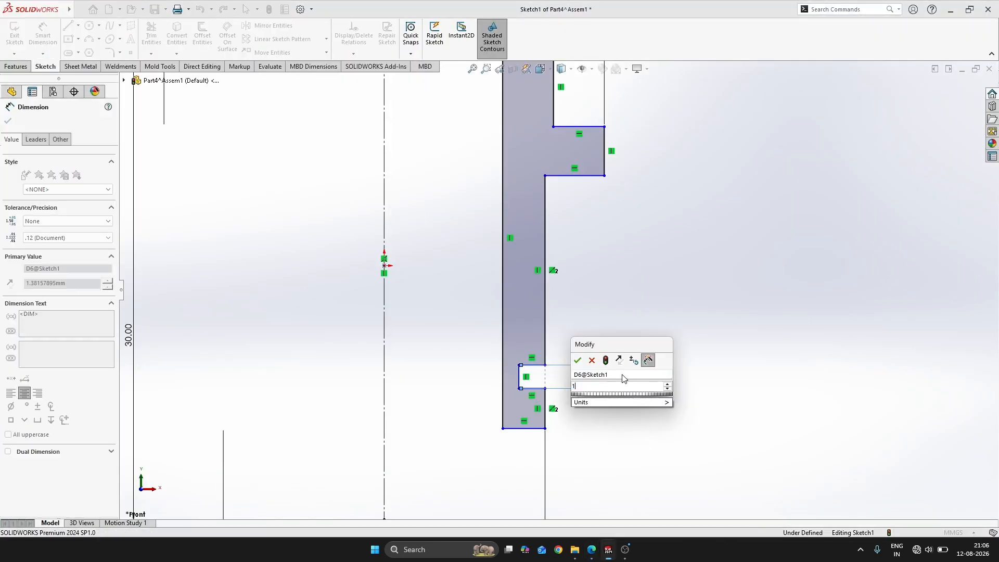
{"action": "type", "text": "1.35"}
{"action": "key", "text": "Return"}
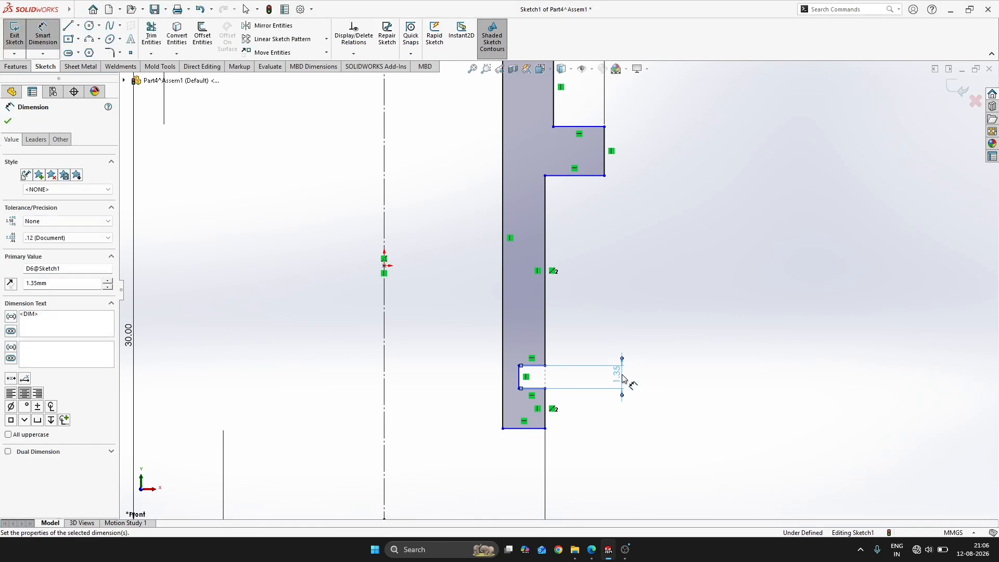
Check the bush support drawing, and delete the 19 mm diameter dimension from the outer edge below the groove
{"action": "key", "text": "alt+Tab"}
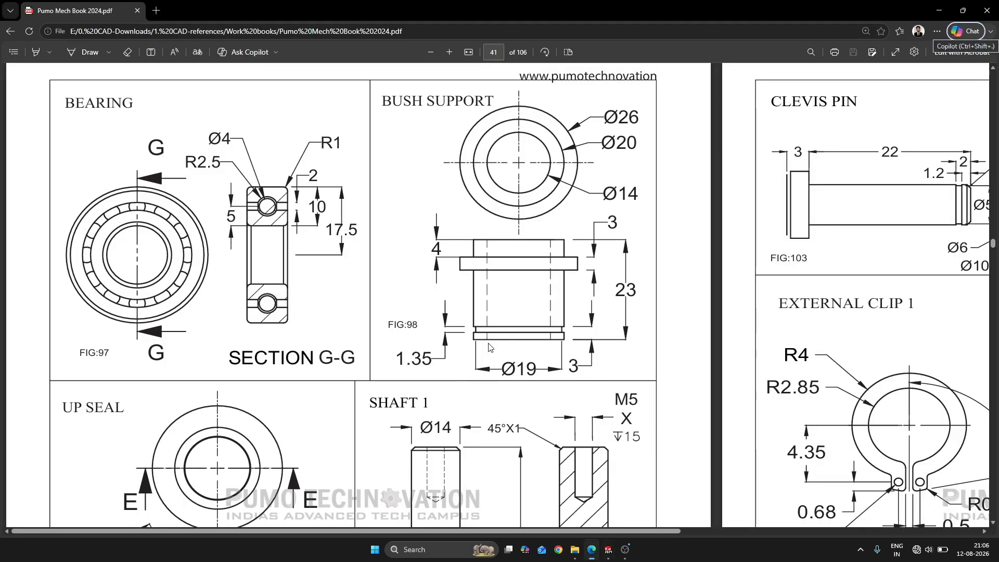
{"action": "key", "text": "alt+Tab"}
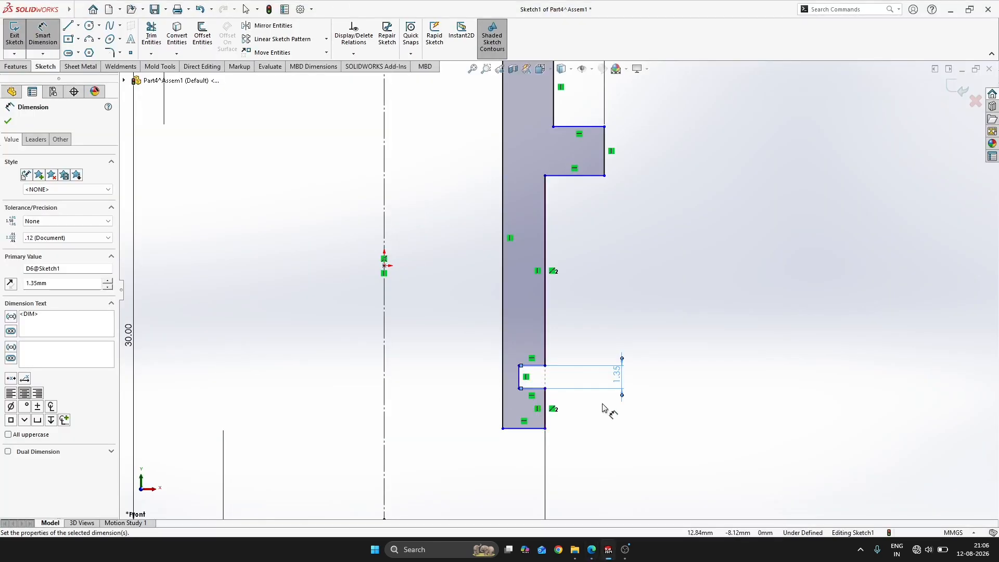
{"action": "key", "text": "Escape"}
{"action": "scroll", "coordinate": [562, 423], "scroll_direction": "up", "scroll_amount": 3}
{"action": "right_click", "coordinate": [415, 483]}
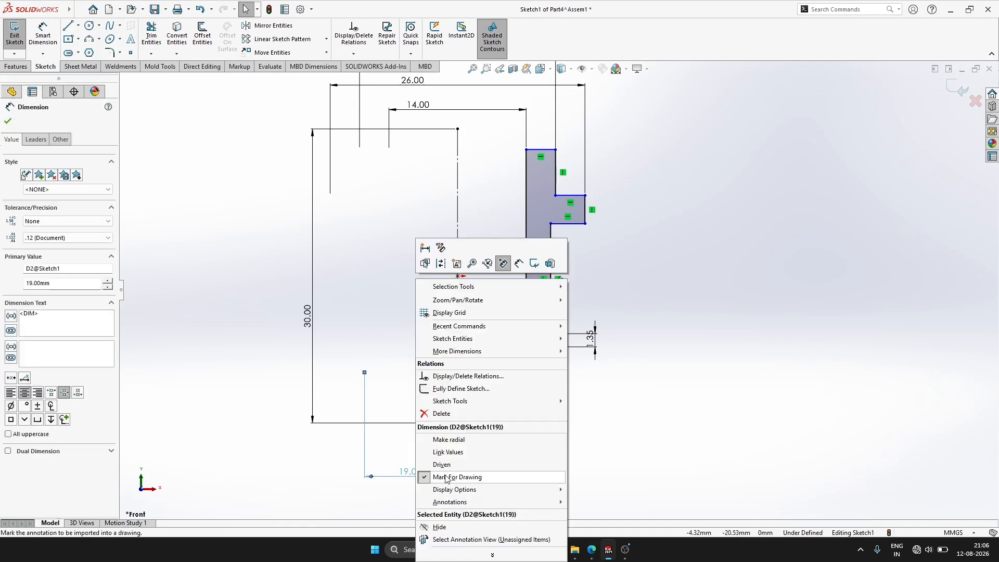
{"action": "left_click", "coordinate": [468, 415]}
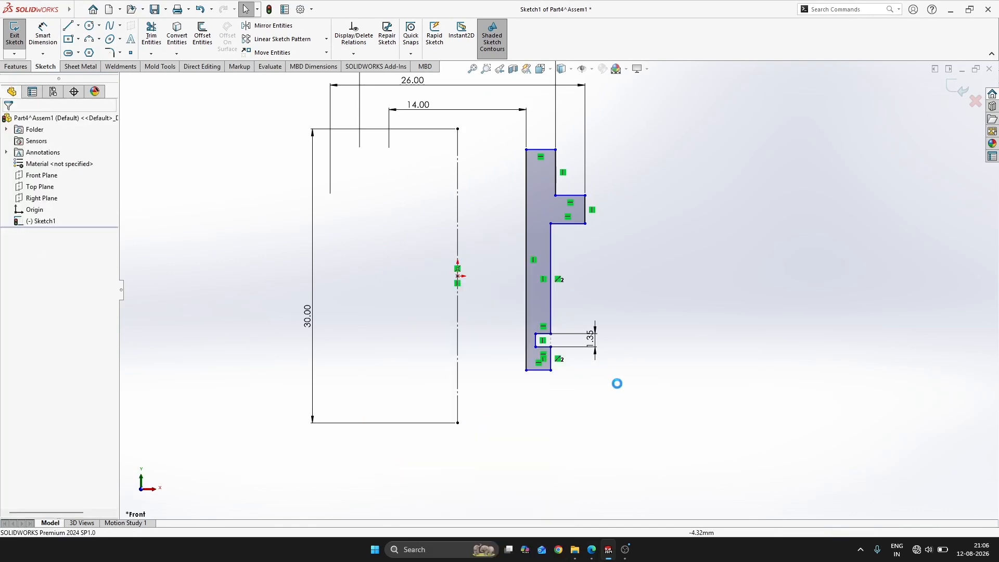
Make the long outer edge below the flange collinear with the outer edge above it
{"action": "left_click", "coordinate": [552, 318]}
{"action": "left_click", "coordinate": [557, 180], "text": "ctrl"}
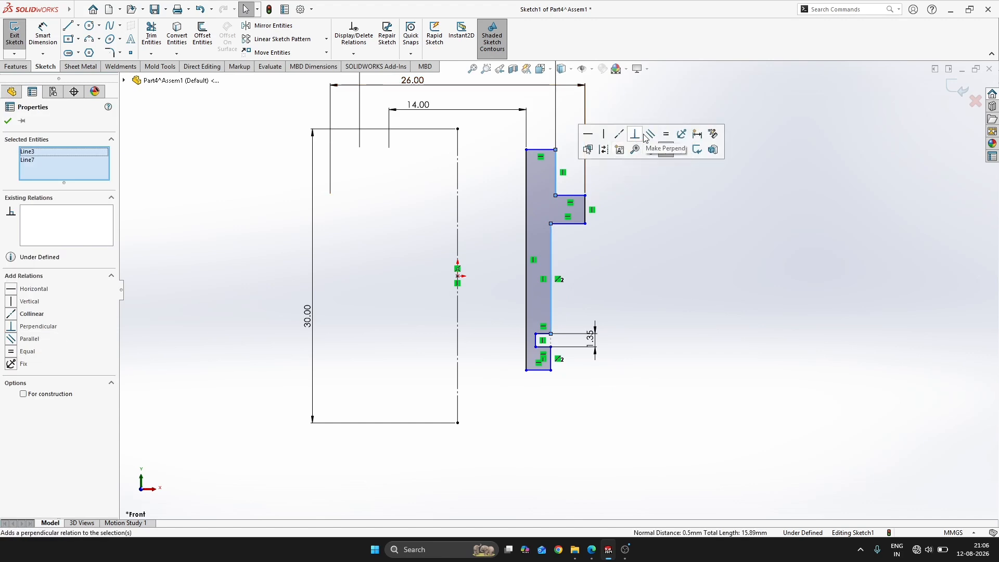
{"action": "left_click", "coordinate": [621, 135]}
{"action": "left_click", "coordinate": [742, 292]}
Dimension the groove's inner vertical edge as a 19 mm diameter about the centreline
{"action": "key", "text": "d"}
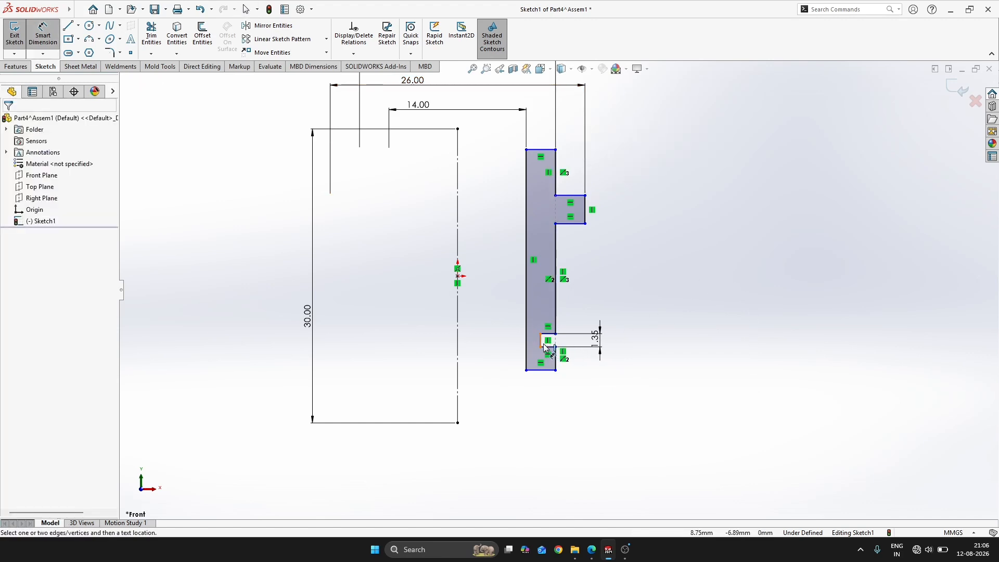
{"action": "left_click", "coordinate": [541, 340]}
{"action": "left_click", "coordinate": [458, 421]}
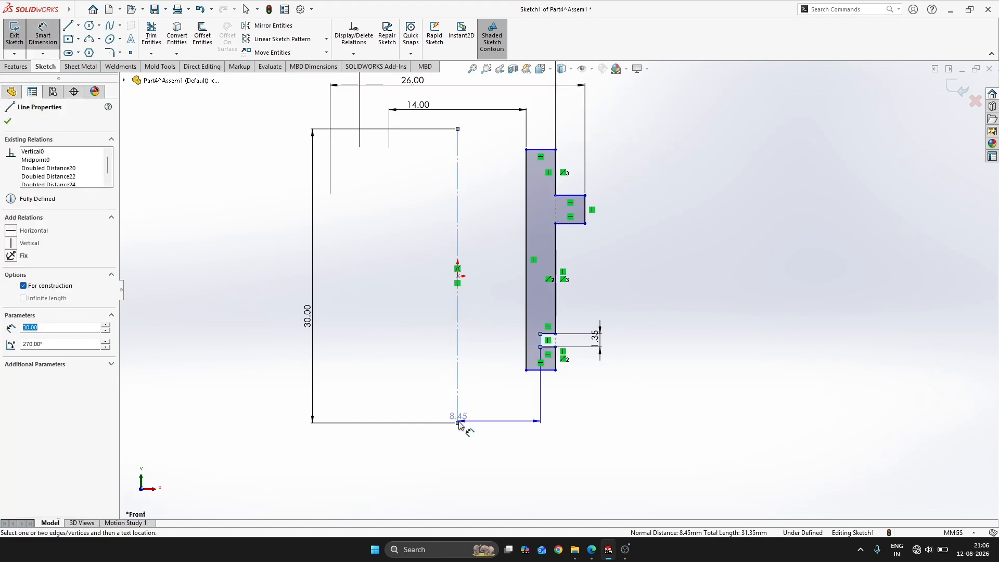
{"action": "left_click", "coordinate": [424, 442]}
{"action": "type", "text": "19"}
{"action": "key", "text": "Return"}
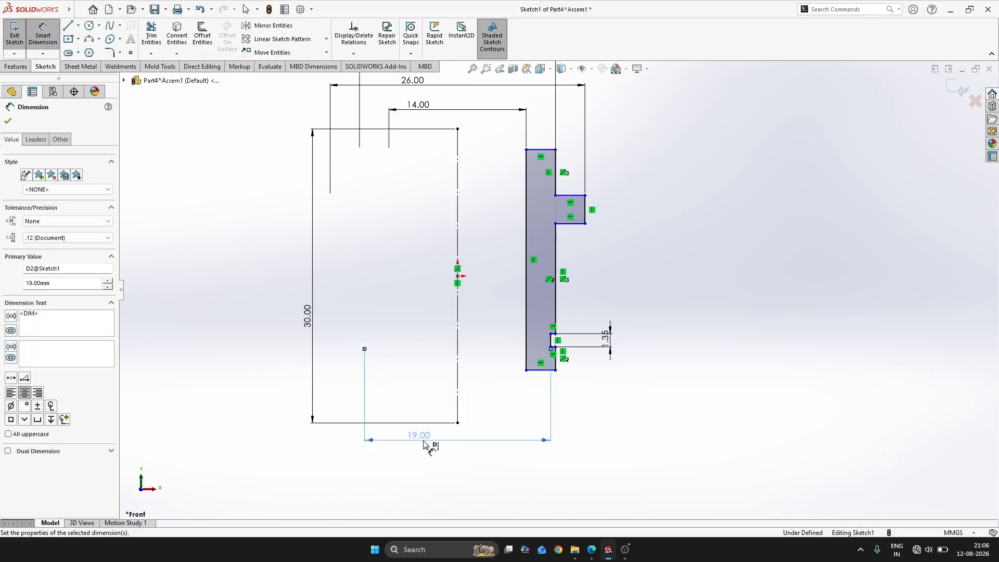
Make the profile's top edge coincident with the centreline's upper endpoint
{"action": "key", "text": "alt+Tab"}
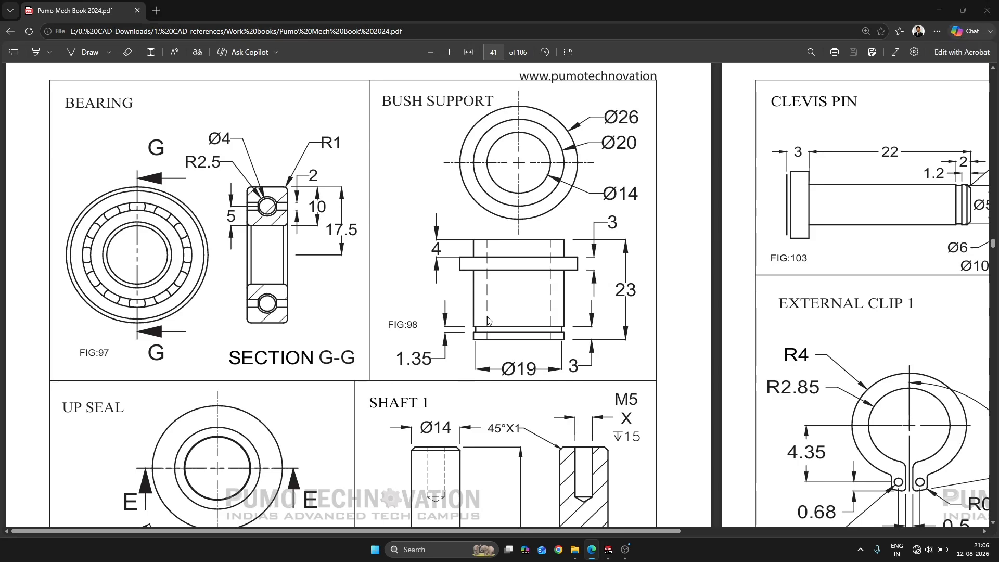
{"action": "key", "text": "alt+Tab"}
{"action": "key", "text": "Escape"}
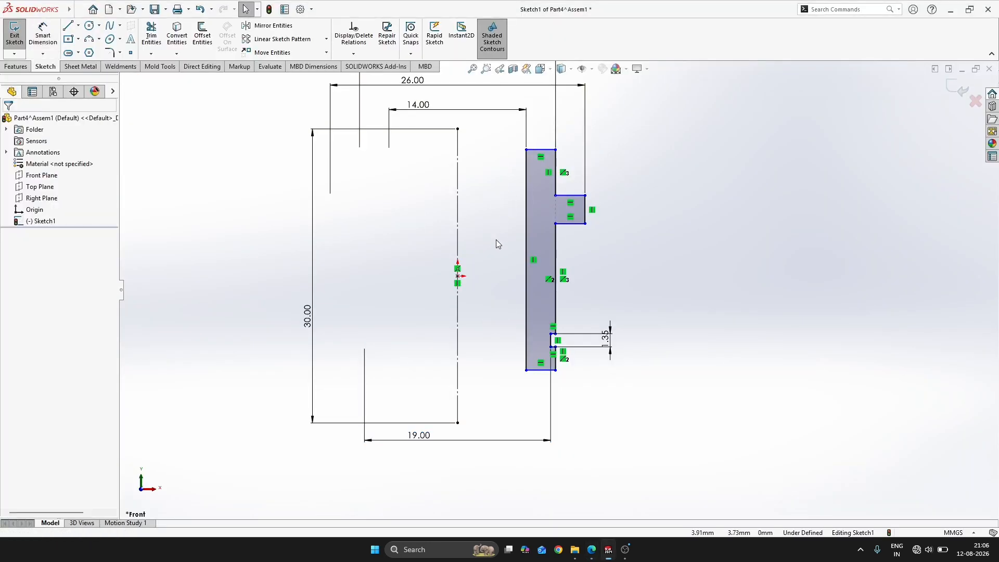
{"action": "left_click", "coordinate": [547, 150]}
{"action": "left_click", "coordinate": [458, 129], "text": "ctrl"}
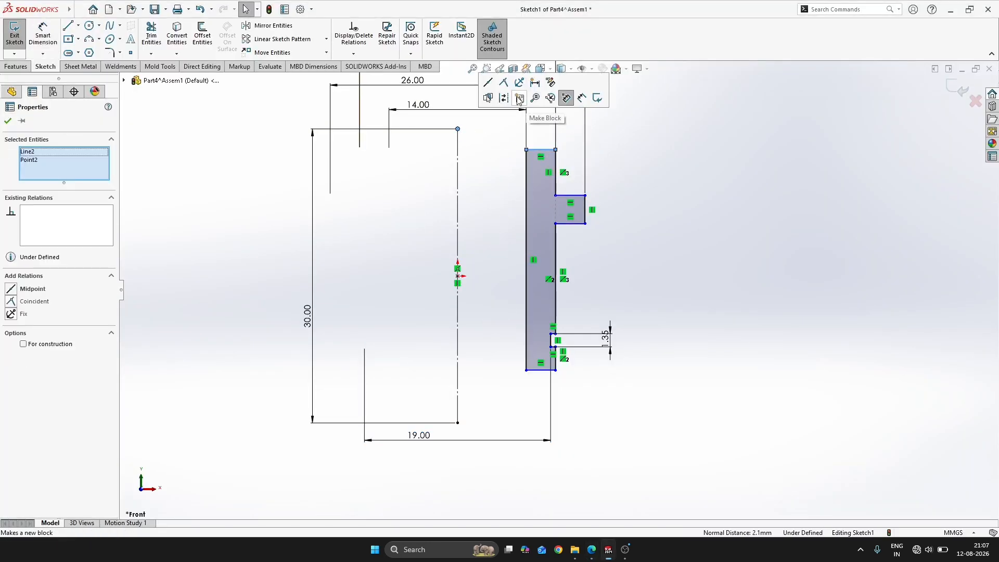
{"action": "left_click", "coordinate": [547, 98]}
Dimension the outer edge above the flange as 4 mm long
{"action": "key", "text": "d"}
{"action": "left_click", "coordinate": [555, 161]}
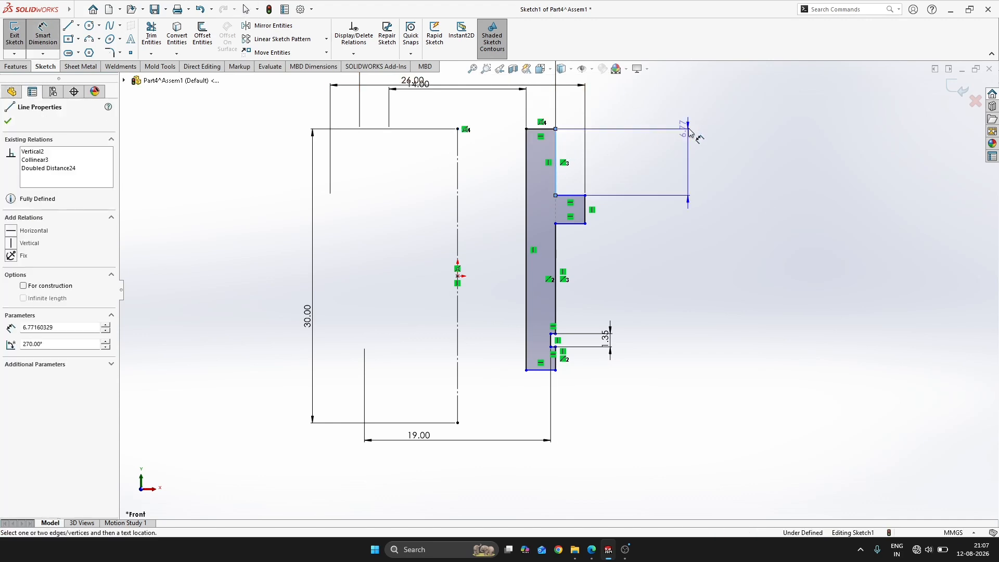
{"action": "left_click", "coordinate": [694, 128]}
{"action": "key", "text": "alt+Tab"}
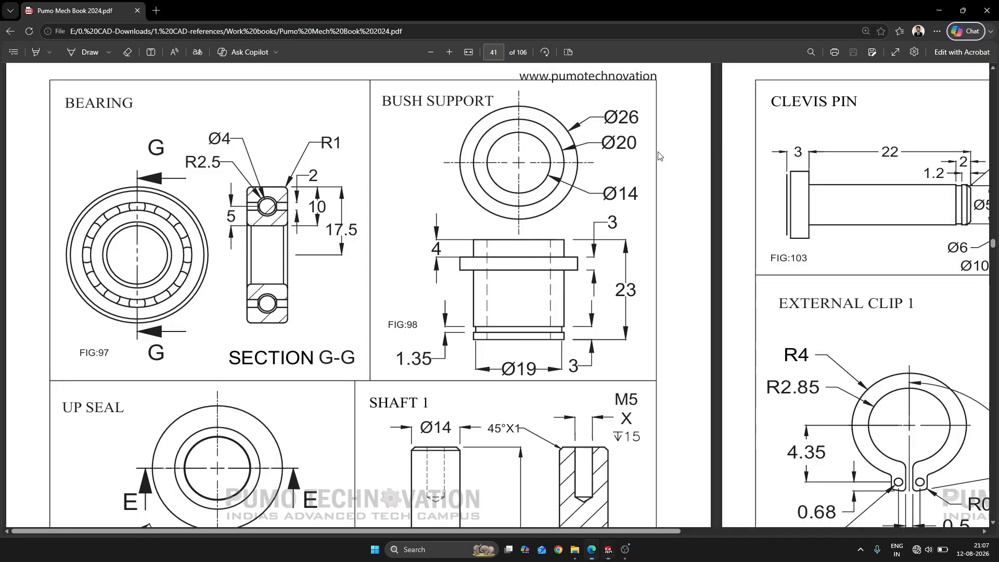
{"action": "key", "text": "alt+Tab"}
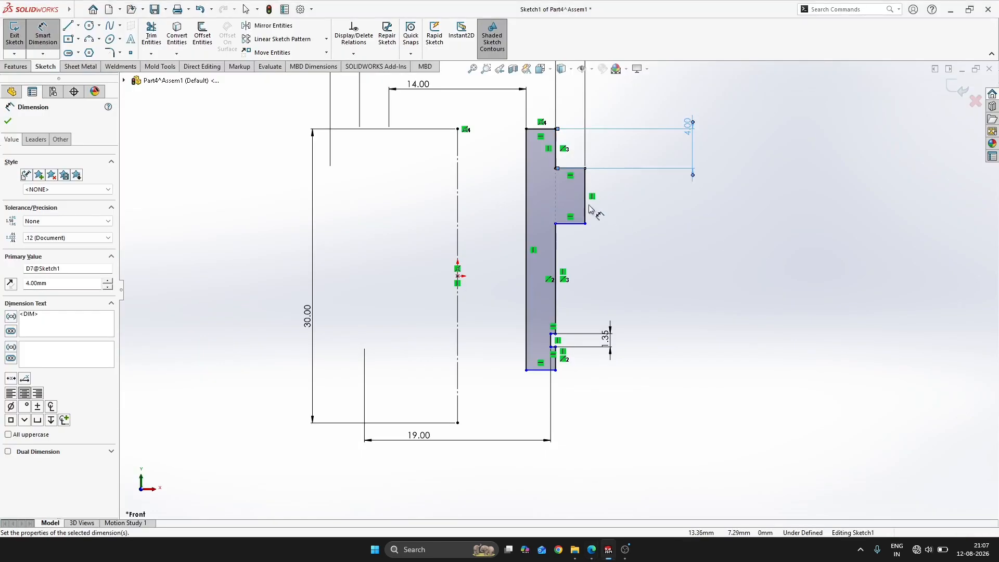
Dimension the flange's thickness as 3 mm
{"action": "left_click", "coordinate": [584, 210]}
{"action": "left_click", "coordinate": [808, 203]}
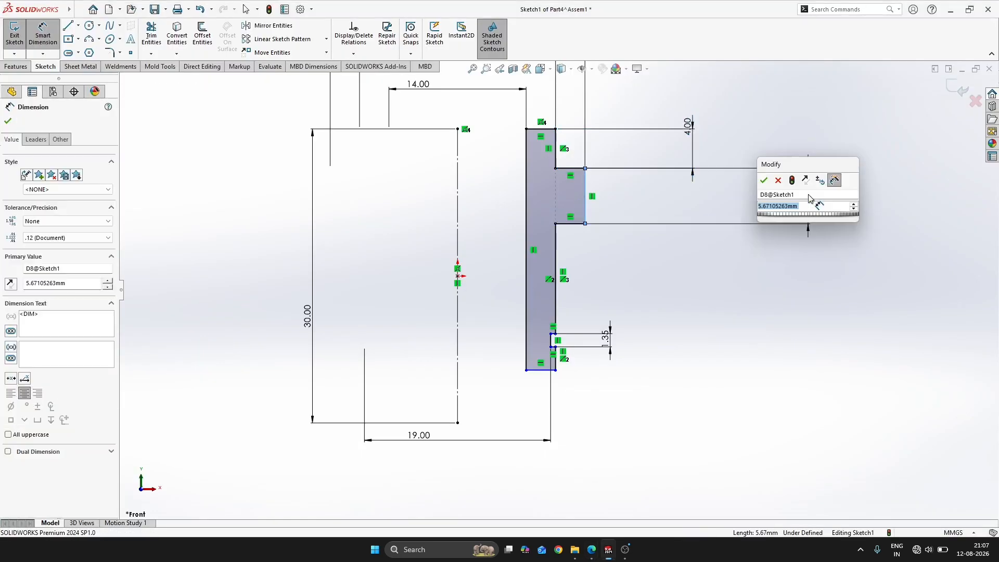
{"action": "type", "text": "3"}
{"action": "key", "text": "Return"}
Dimension the overall height between the profile's top and bottom edges as 23 mm
{"action": "key", "text": "alt+Tab"}
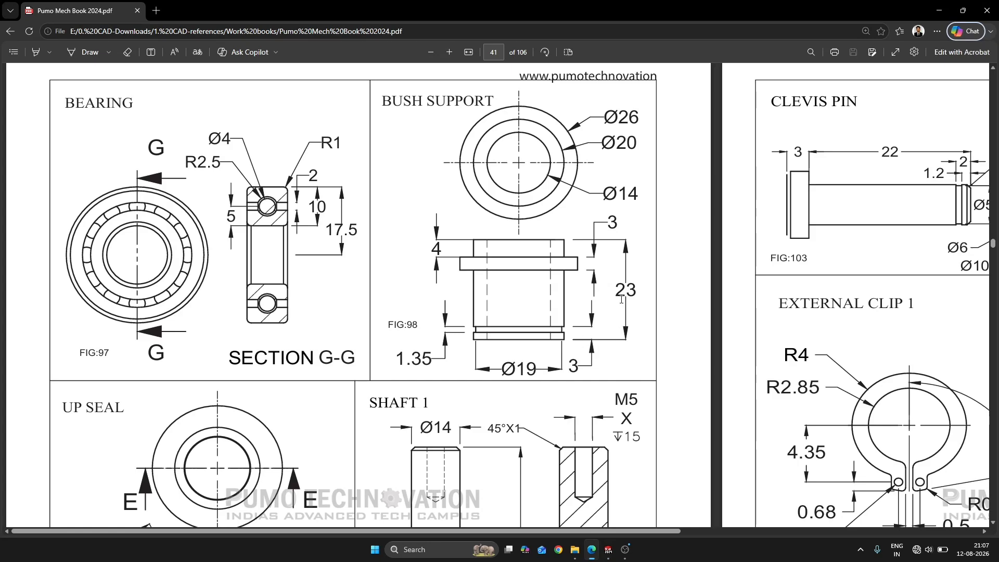
{"action": "key", "text": "alt+Tab"}
{"action": "left_click", "coordinate": [541, 370]}
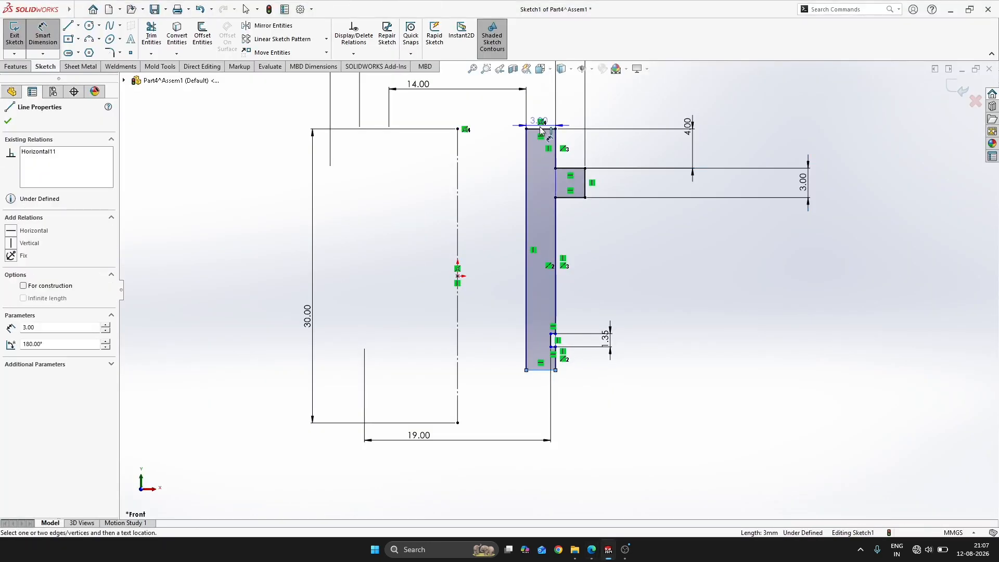
{"action": "left_click", "coordinate": [541, 129]}
{"action": "left_click", "coordinate": [856, 256]}
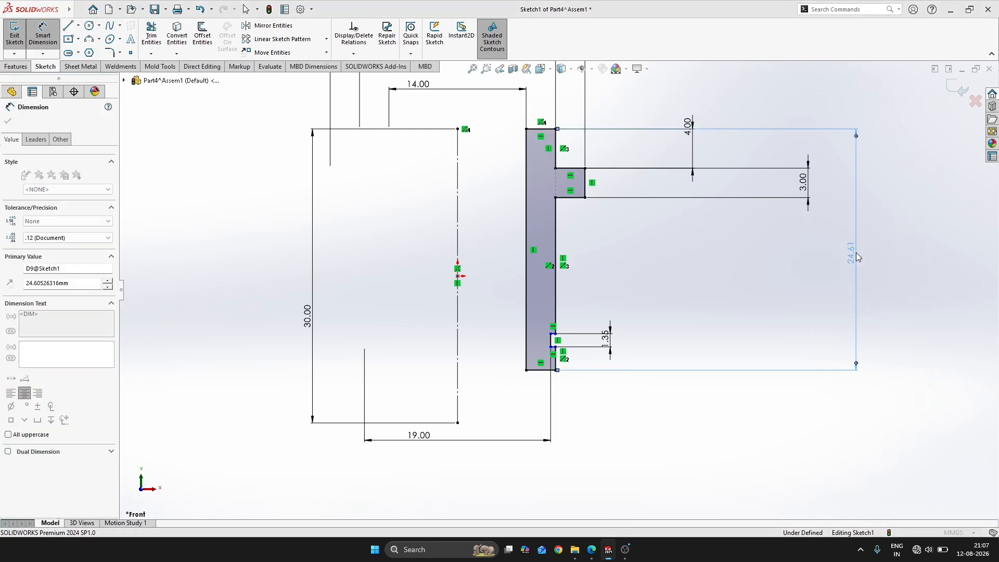
{"action": "key", "text": "alt+Tab"}
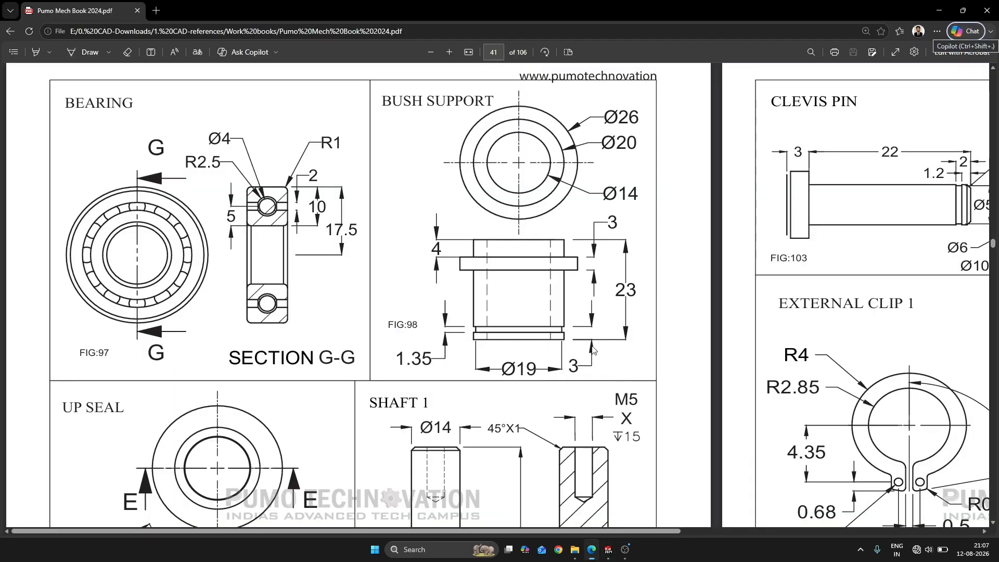
{"action": "key", "text": "alt+Tab"}
Dimension the groove's upper edge 3 mm above the profile's bottom edge and exit the sketch
{"action": "scroll", "coordinate": [554, 341], "scroll_direction": "down", "scroll_amount": 5}
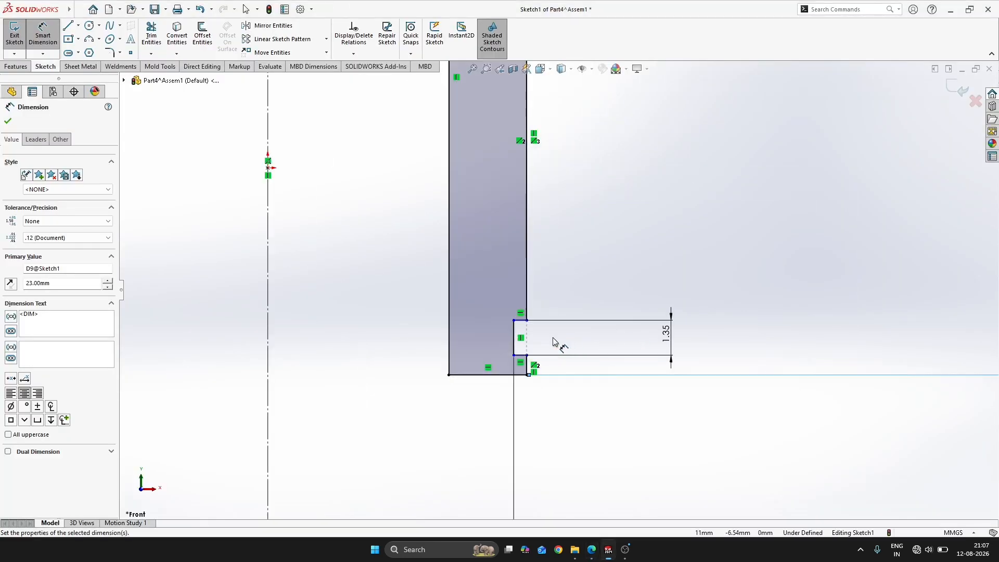
{"action": "left_click", "coordinate": [520, 375]}
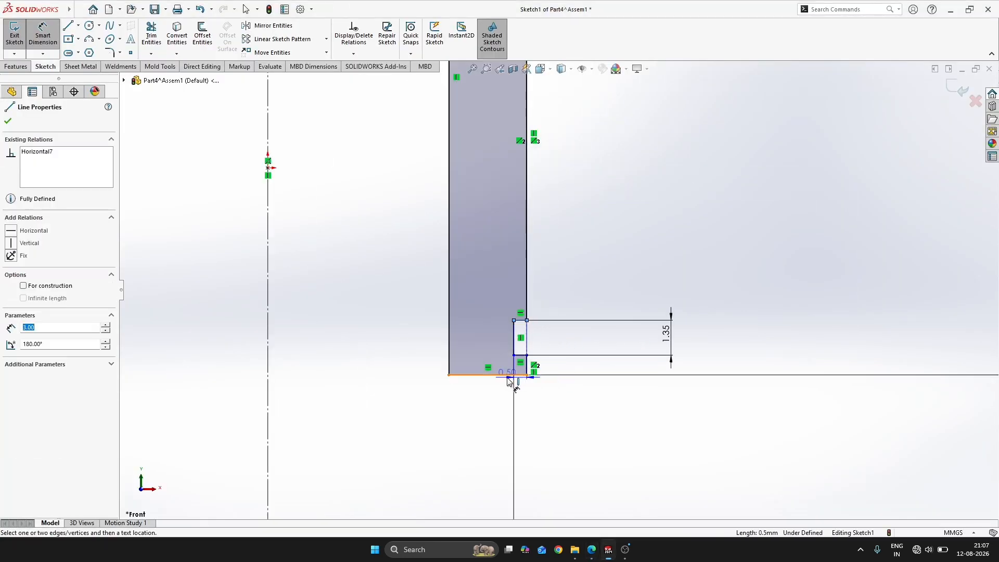
{"action": "left_click", "coordinate": [508, 378]}
{"action": "left_click", "coordinate": [403, 360]}
{"action": "type", "text": "3"}
{"action": "key", "text": "Return"}
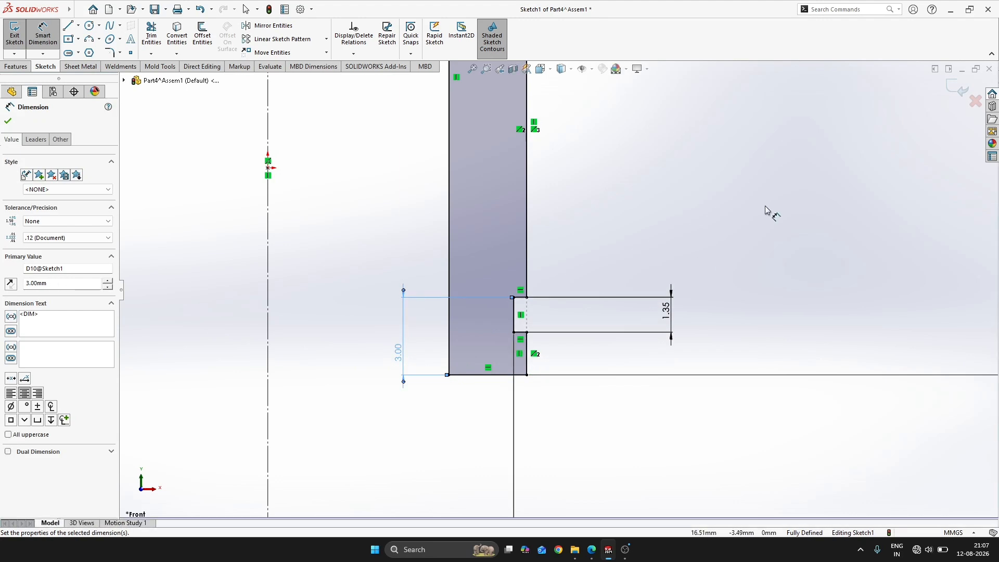
{"action": "left_click", "coordinate": [765, 210]}
{"action": "scroll", "coordinate": [571, 295], "scroll_direction": "up", "scroll_amount": 8}
{"action": "key", "text": "Escape"}
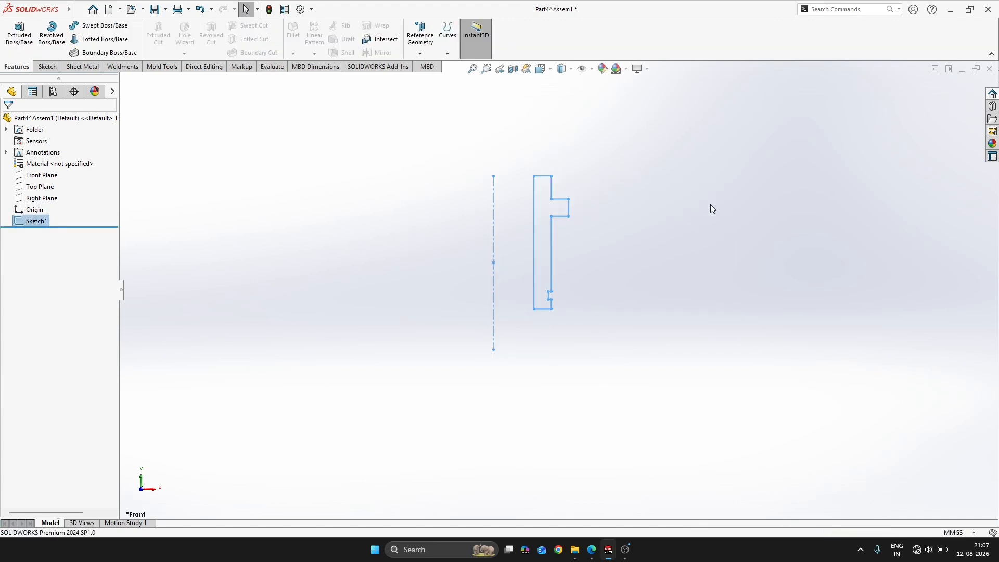
Revolve the bush support profile 360 degrees about the vertical centreline
{"action": "key", "text": "ctrl+7"}
{"action": "key", "text": "s"}
{"action": "left_click", "coordinate": [720, 252]}
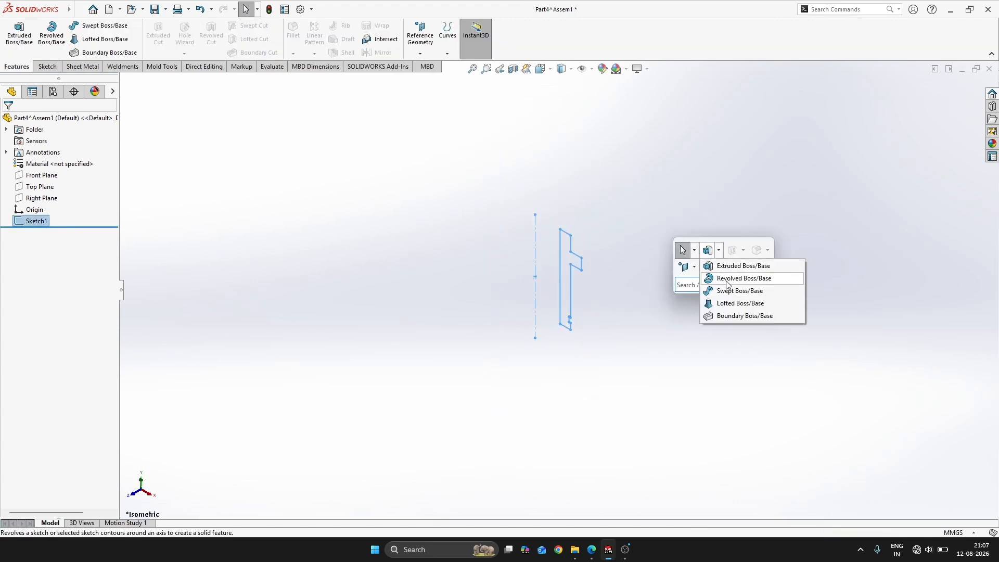
{"action": "left_click", "coordinate": [725, 280]}
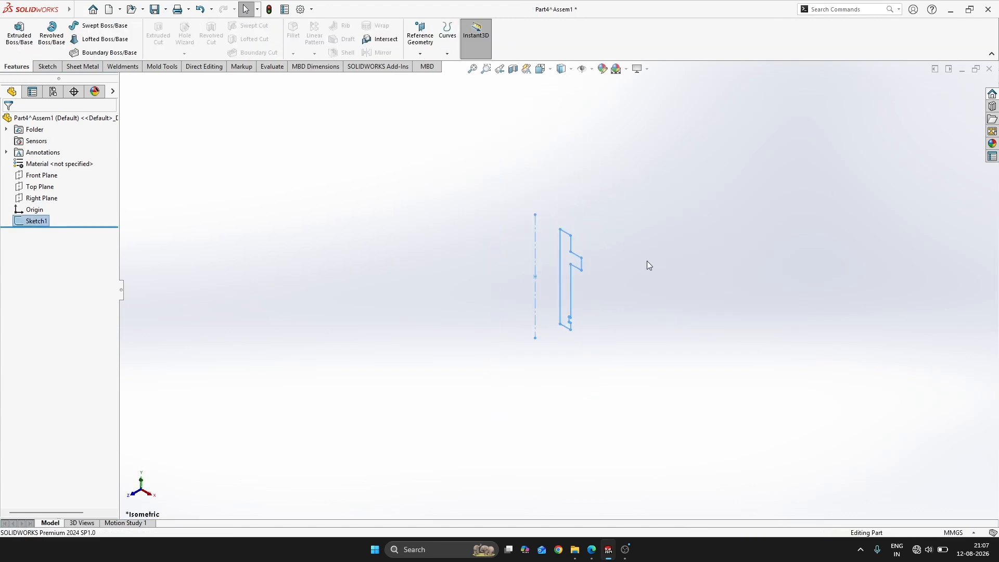
{"action": "left_click", "coordinate": [535, 243]}
{"action": "left_click", "coordinate": [7, 121]}
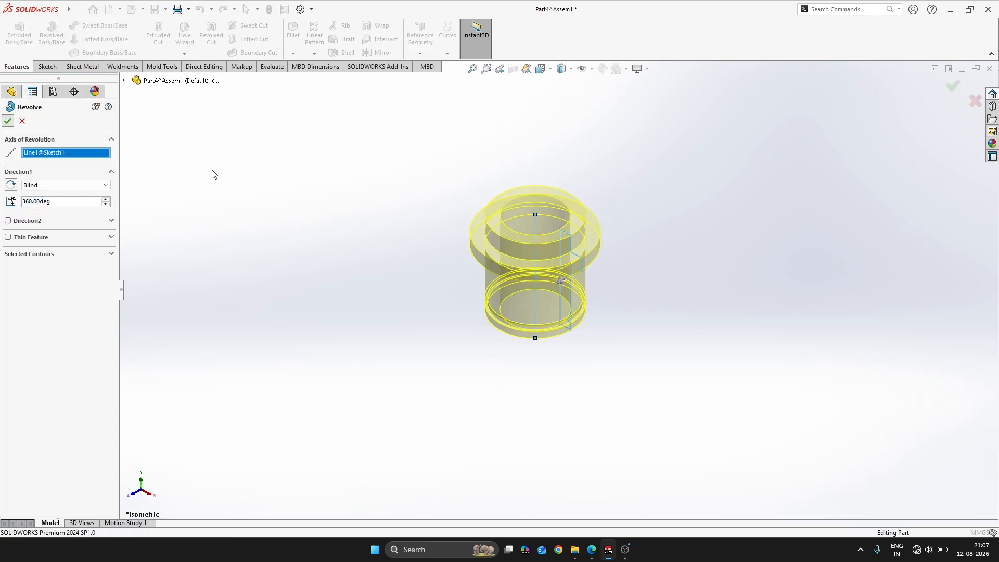
Return to the assembly, rename the new component Bush support and move it out of the housing into free space
{"action": "key", "text": "alt+Tab"}
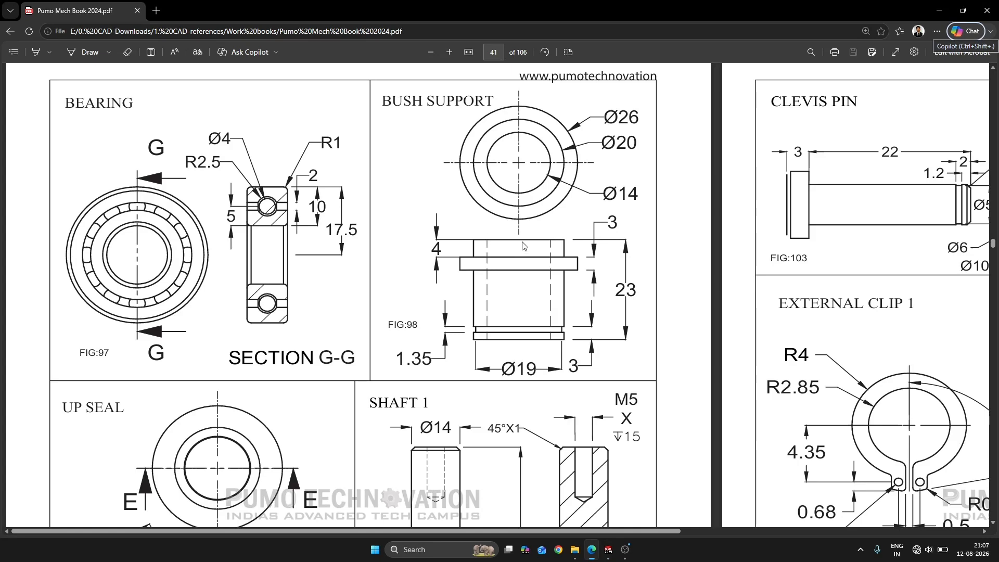
{"action": "key", "text": "alt+Tab"}
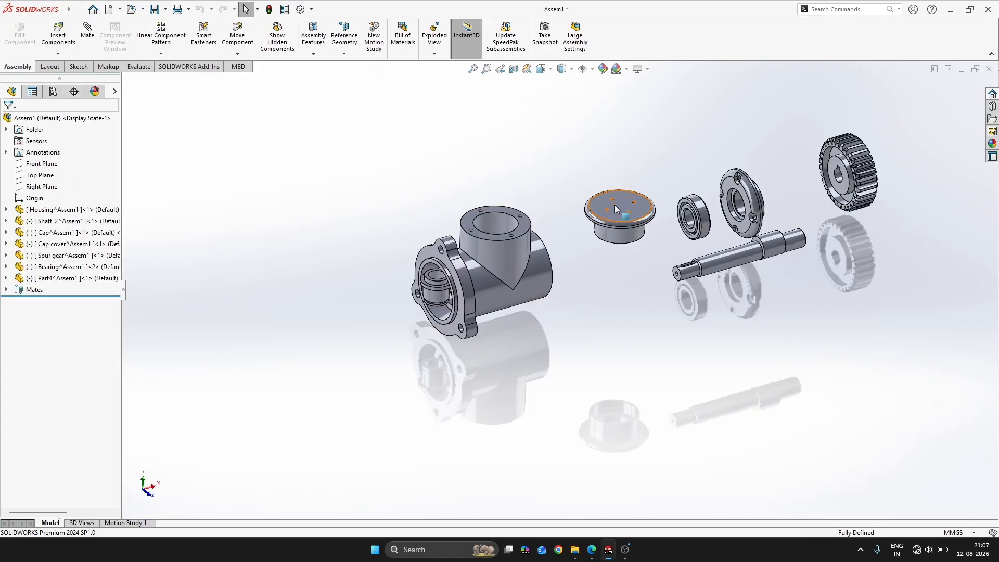
{"action": "key", "text": "alt+Tab"}
{"action": "key", "text": "alt+Tab"}
{"action": "left_click", "coordinate": [73, 279]}
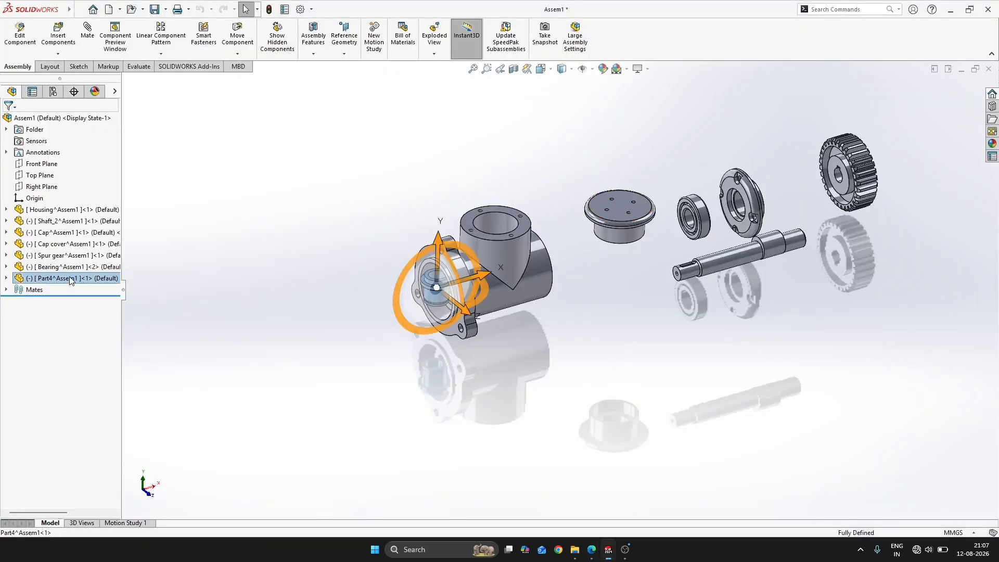
{"action": "left_click", "coordinate": [72, 279]}
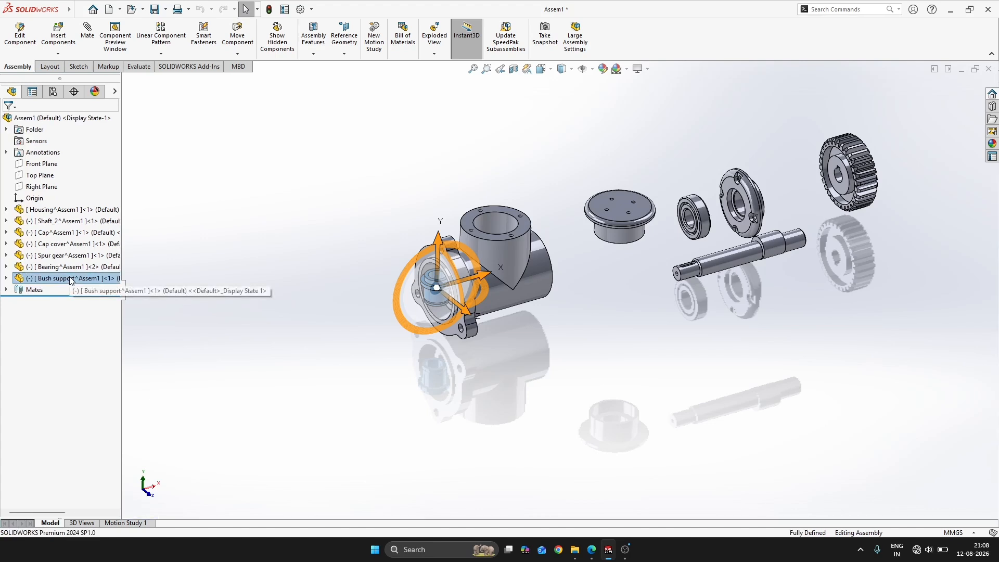
{"action": "left_click_drag", "start_coordinate": [485, 283], "coordinate": [342, 323]}
{"action": "left_click", "coordinate": [507, 382]}
Insert a new part into the assembly for the FIG:99 up seal and set it to float
{"action": "key", "text": "alt+Tab"}
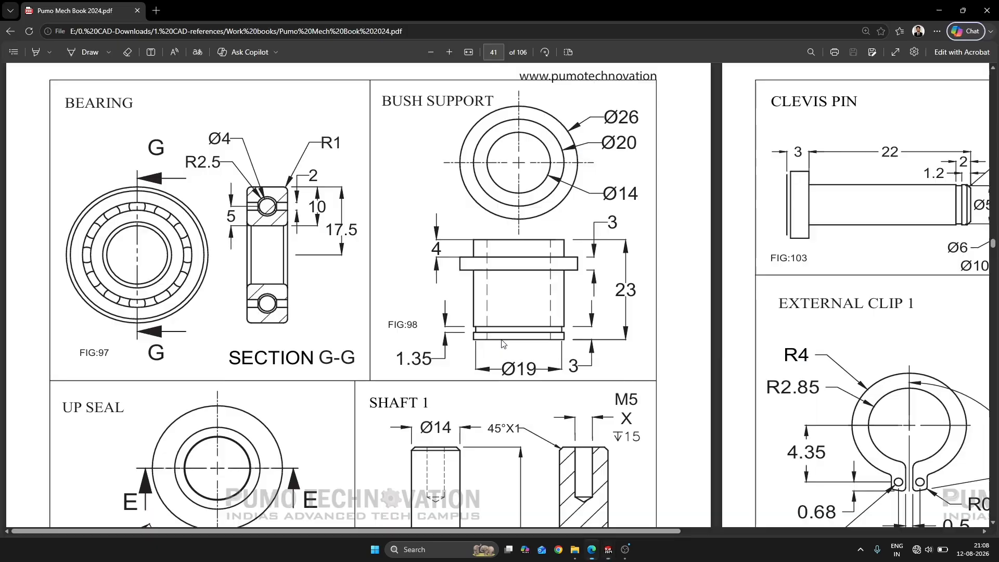
{"action": "scroll", "coordinate": [530, 335], "scroll_direction": "down", "scroll_amount": 3}
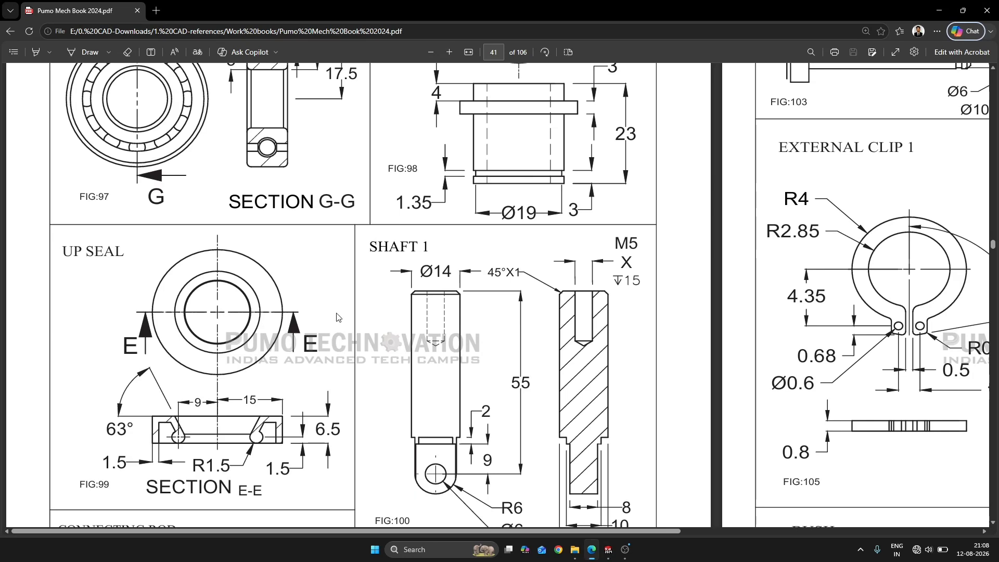
{"action": "scroll", "coordinate": [339, 317], "scroll_direction": "up", "scroll_amount": 2}
{"action": "scroll", "coordinate": [333, 309], "scroll_direction": "down", "scroll_amount": 2}
{"action": "key", "text": "alt+Tab"}
{"action": "scroll", "coordinate": [193, 261], "scroll_direction": "down", "scroll_amount": 1}
{"action": "left_click", "coordinate": [62, 54]}
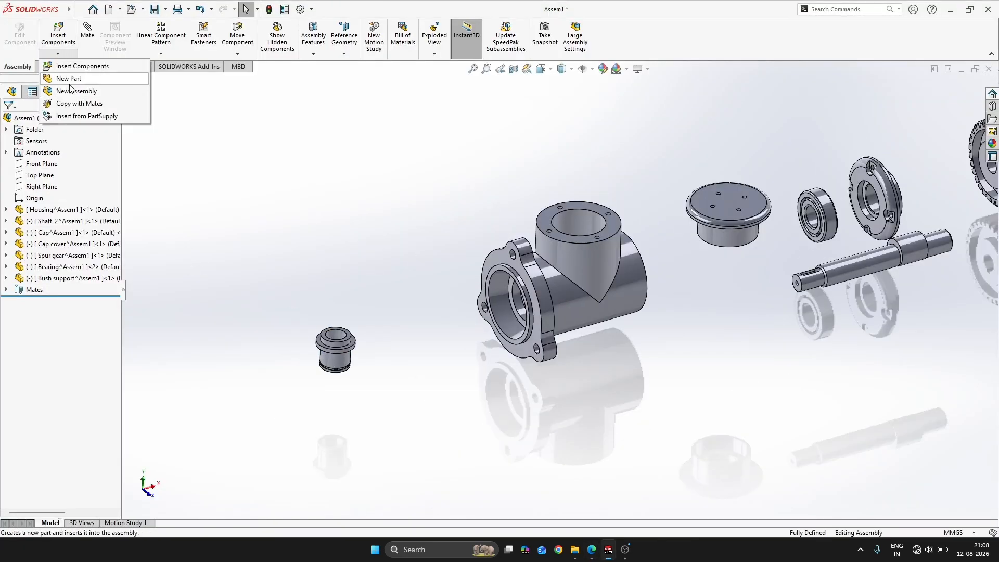
{"action": "left_click", "coordinate": [69, 80]}
{"action": "left_click", "coordinate": [167, 212]}
{"action": "right_click", "coordinate": [78, 298]}
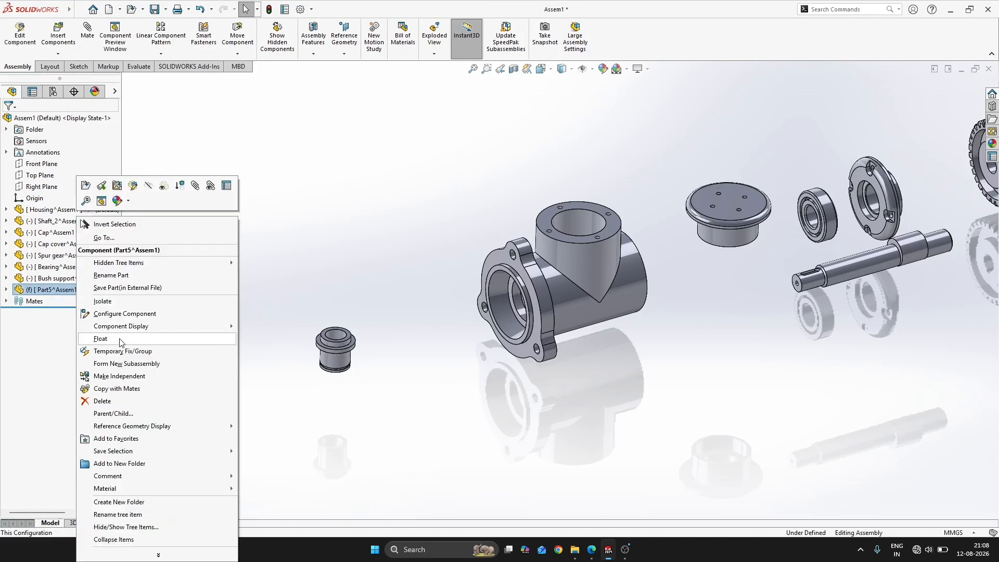
{"action": "left_click", "coordinate": [104, 340]}
Open the new part and sketch a vertical centreline about 40 mm long up from the origin on the Front Plane
{"action": "left_click", "coordinate": [78, 289]}
{"action": "left_click", "coordinate": [59, 254]}
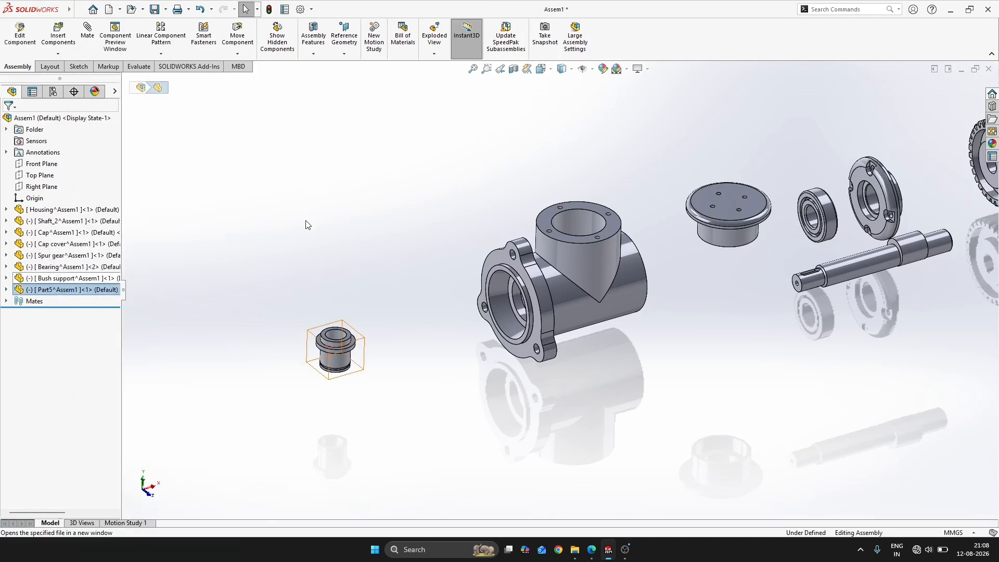
{"action": "left_click", "coordinate": [38, 172]}
{"action": "left_click", "coordinate": [33, 158]}
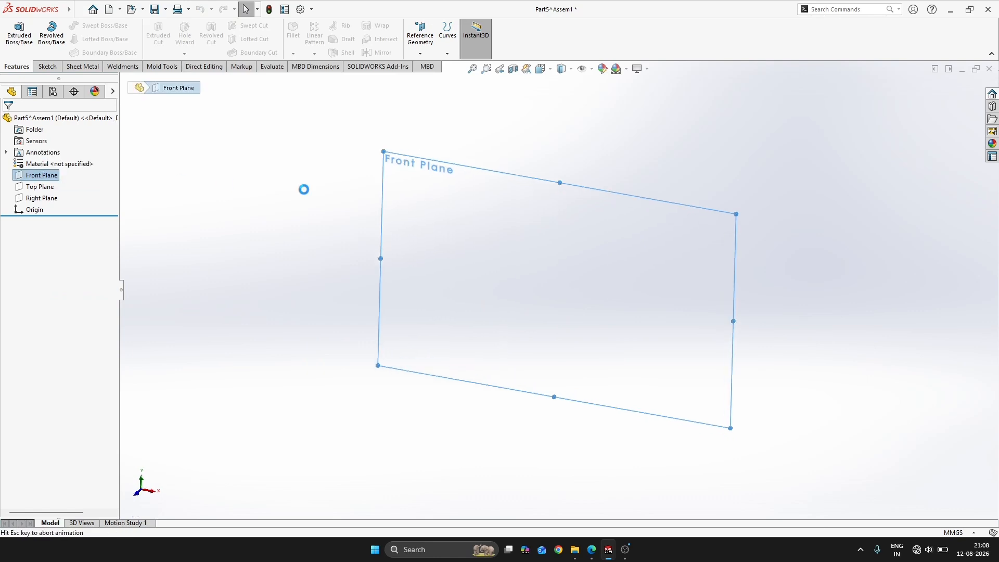
{"action": "key", "text": "s"}
{"action": "left_click", "coordinate": [585, 289]}
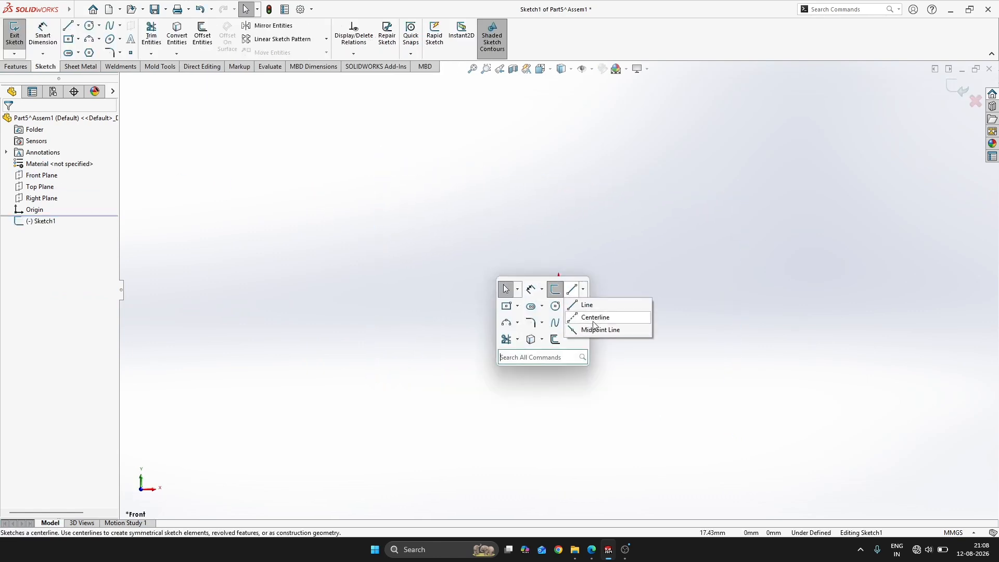
{"action": "left_click", "coordinate": [594, 317]}
{"action": "left_click", "coordinate": [559, 289]}
{"action": "left_click", "coordinate": [559, 212]}
{"action": "key", "text": "Escape"}
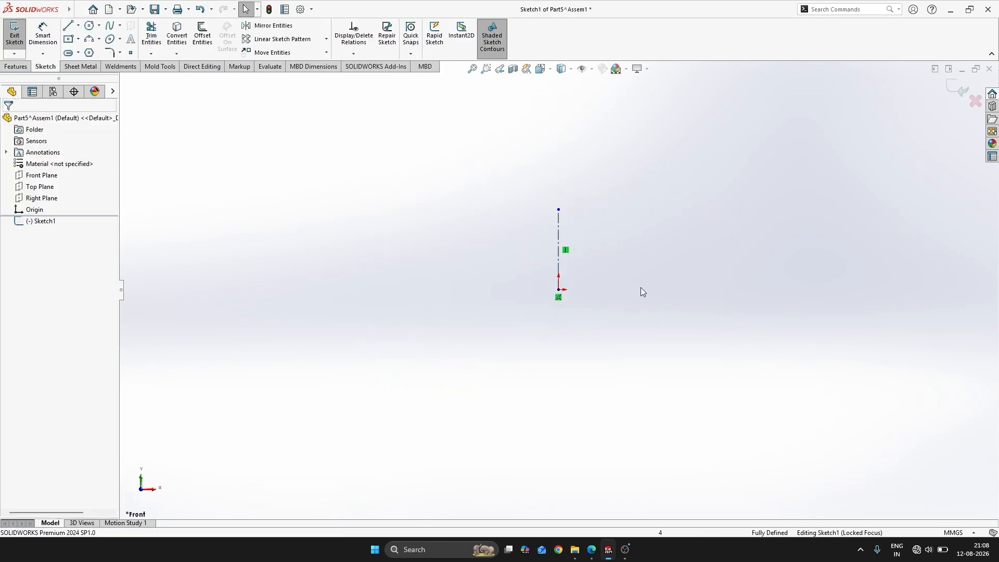
Dimension the vertical centreline's length as 6.5 mm
{"action": "key", "text": "alt+Tab"}
{"action": "key", "text": "alt+Tab"}
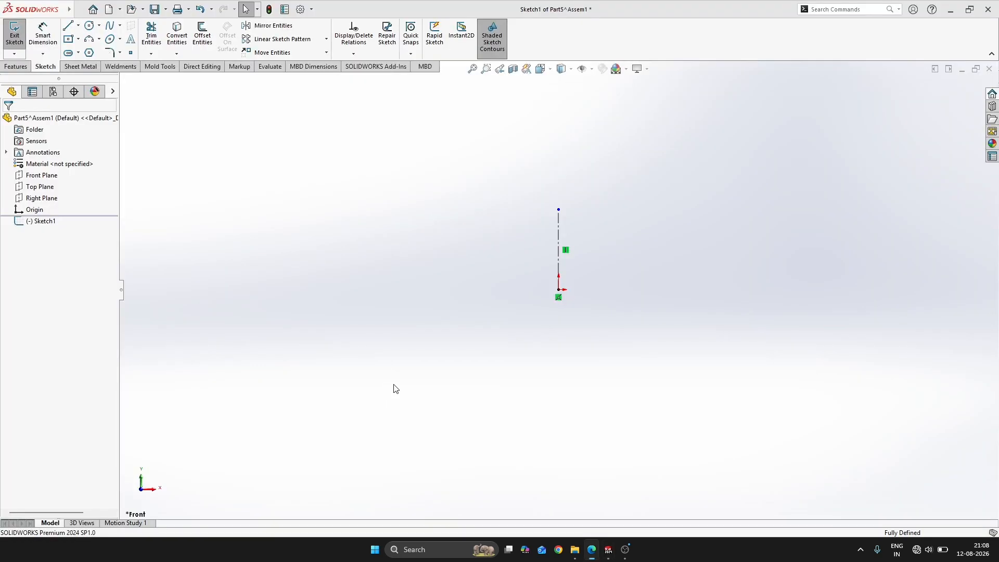
{"action": "right_click_drag", "start_coordinate": [394, 385], "coordinate": [462, 141]}
{"action": "left_click", "coordinate": [558, 236]}
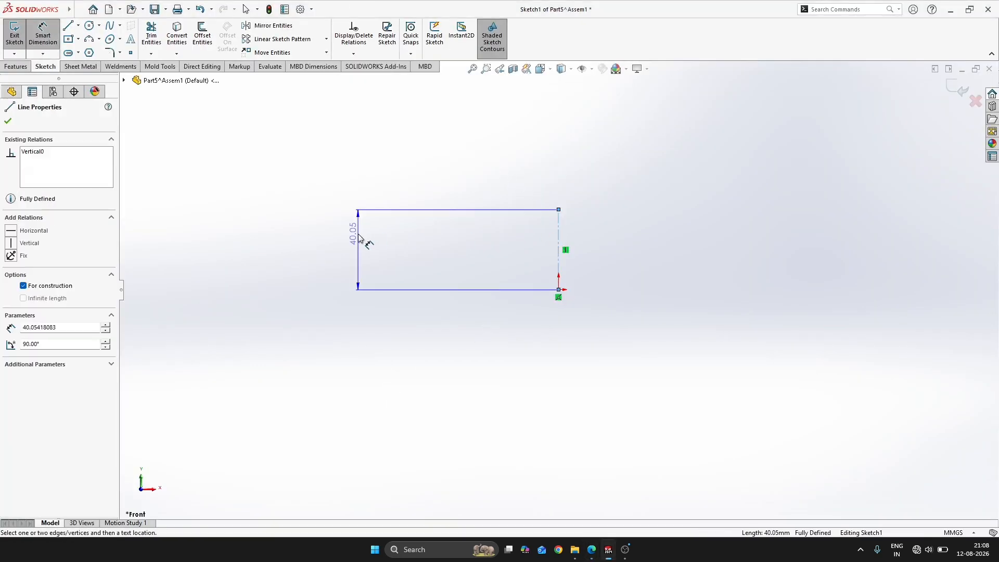
{"action": "left_click", "coordinate": [360, 239]}
{"action": "key", "text": "Return"}
{"action": "key", "text": "Escape"}
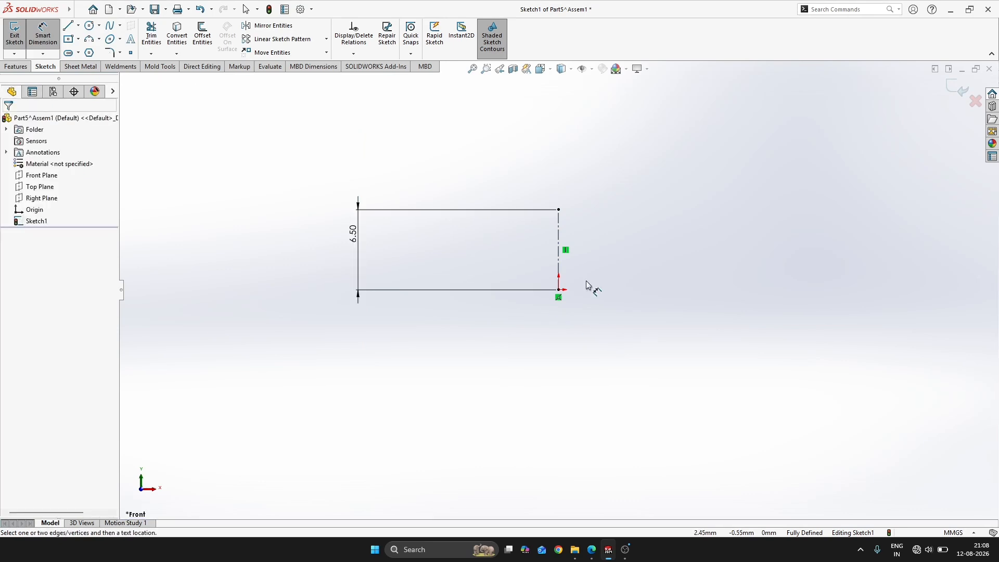
Sketch the seal's outer vertical edge about 20 mm from the centreline, level with its endpoints, and a short horizontal top edge running inward
{"action": "key", "text": "alt+Tab"}
{"action": "key", "text": "alt+Tab"}
{"action": "key", "text": "s"}
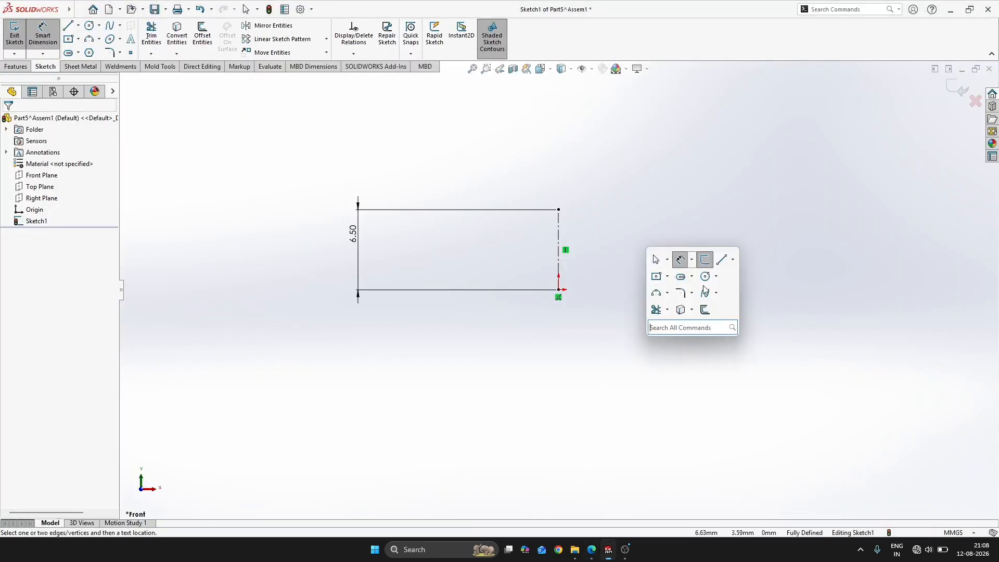
{"action": "left_click", "coordinate": [722, 263]}
{"action": "key", "text": "alt+Tab"}
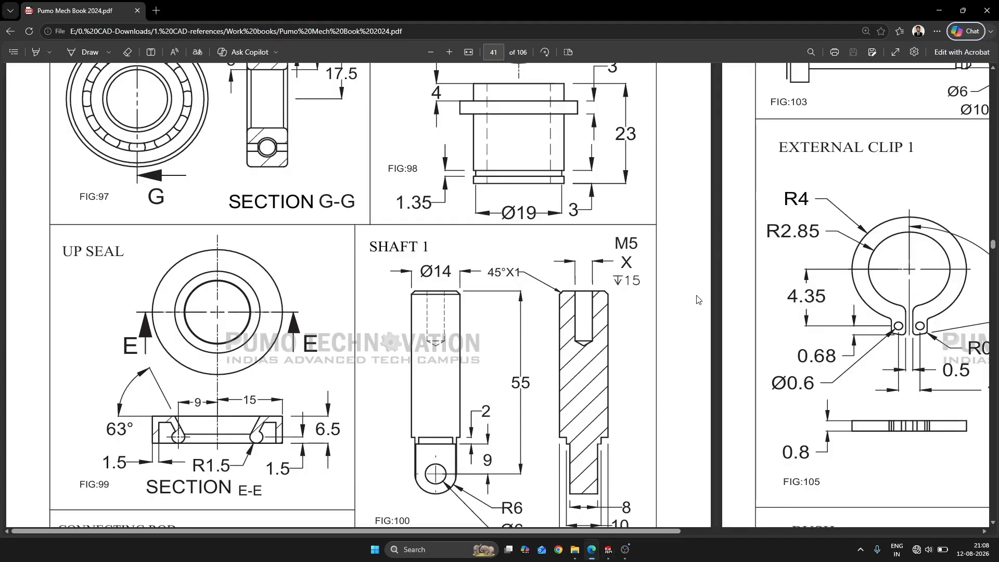
{"action": "key", "text": "alt+Tab"}
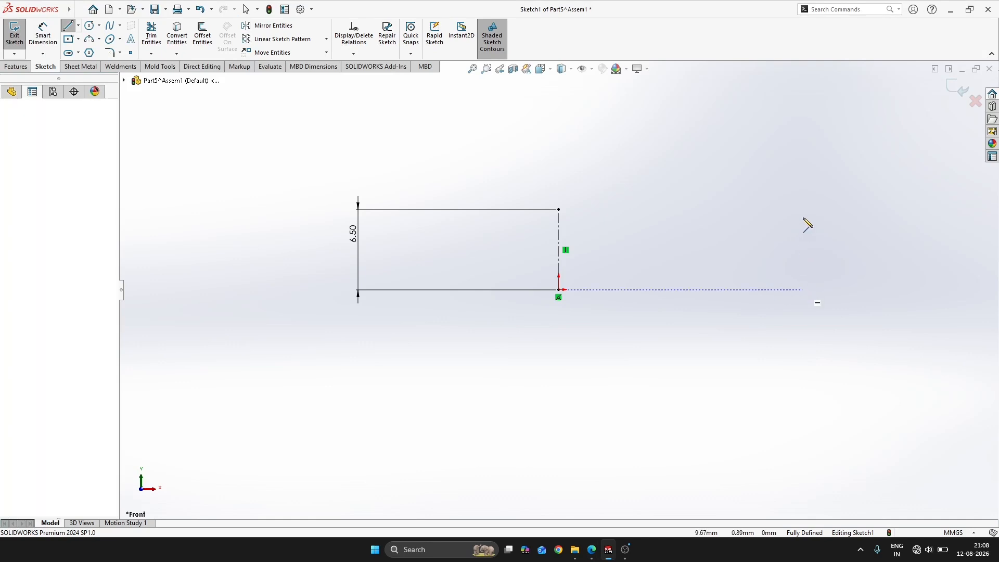
{"action": "left_click", "coordinate": [802, 290]}
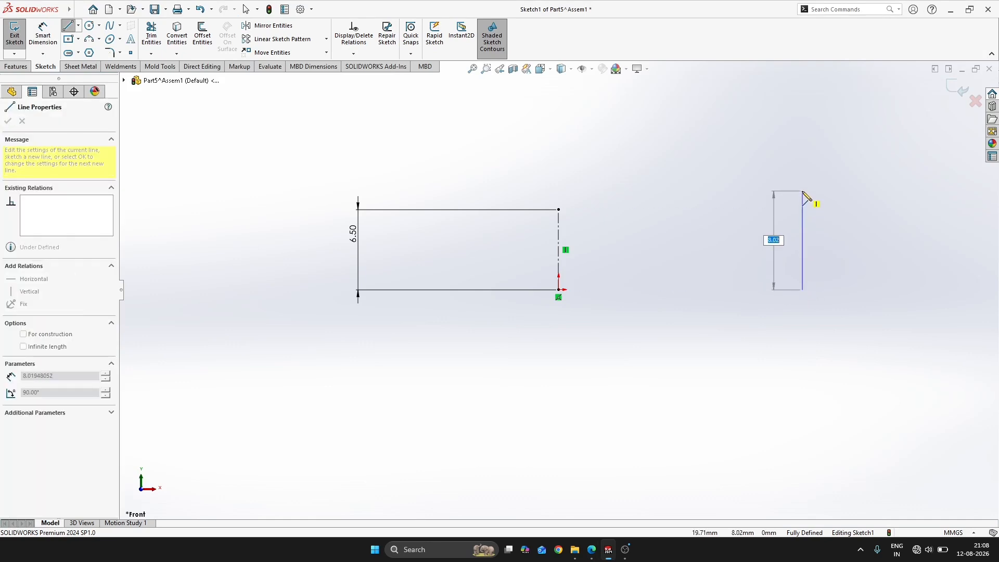
{"action": "left_click", "coordinate": [802, 210]}
{"action": "left_click", "coordinate": [745, 210]}
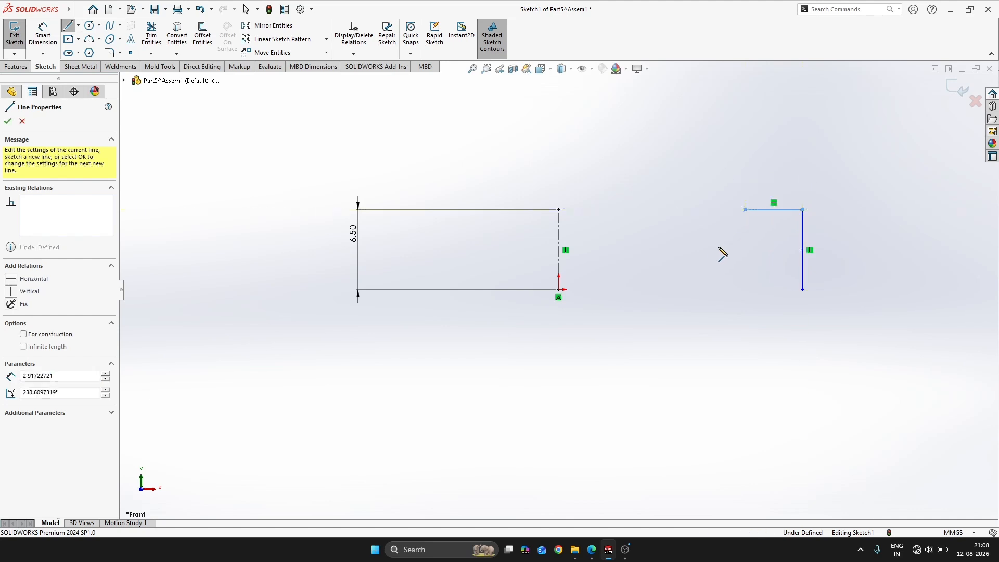
Continue the profile with a sloping line down and inward from the top edge, followed by a small tangent arc curving outward
{"action": "key", "text": "alt+Tab"}
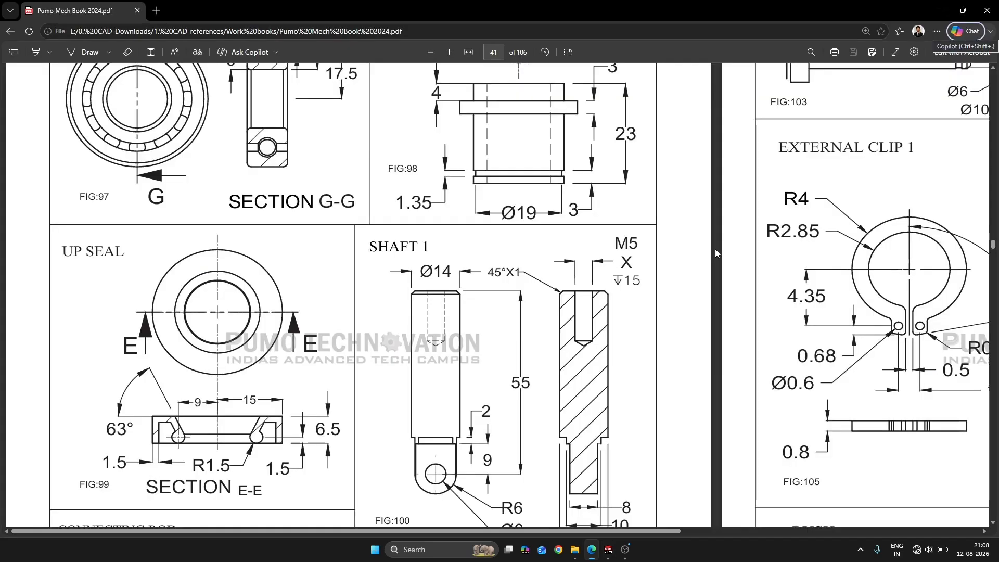
{"action": "key", "text": "alt+Tab"}
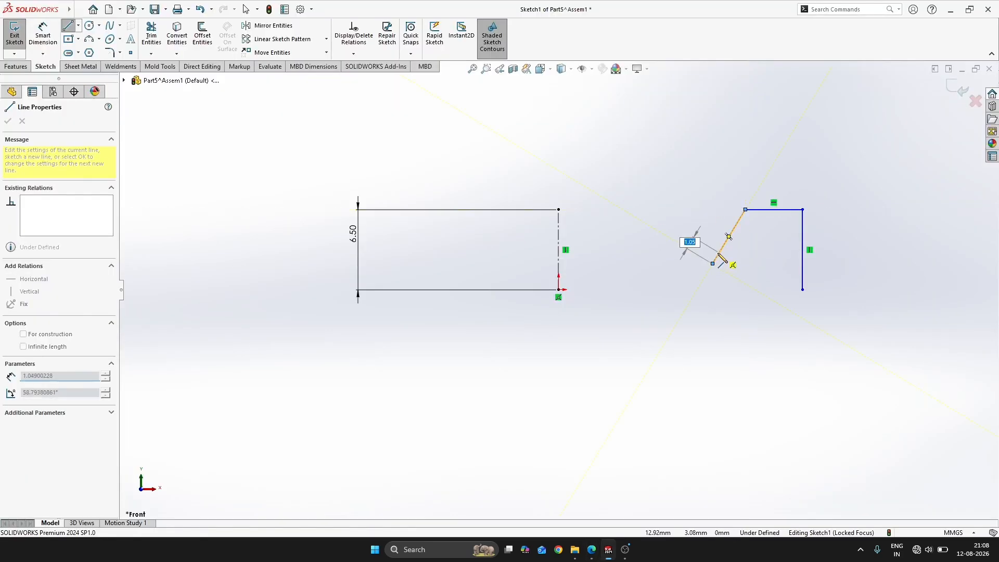
{"action": "left_click", "coordinate": [713, 264]}
{"action": "left_click", "coordinate": [739, 280]}
{"action": "key", "text": "alt+Tab"}
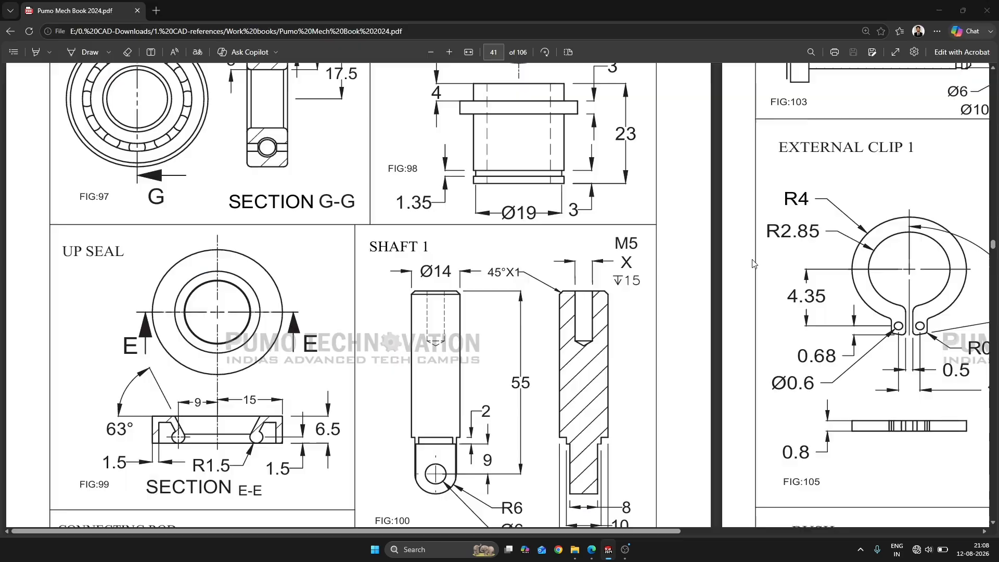
{"action": "key", "text": "alt+Tab"}
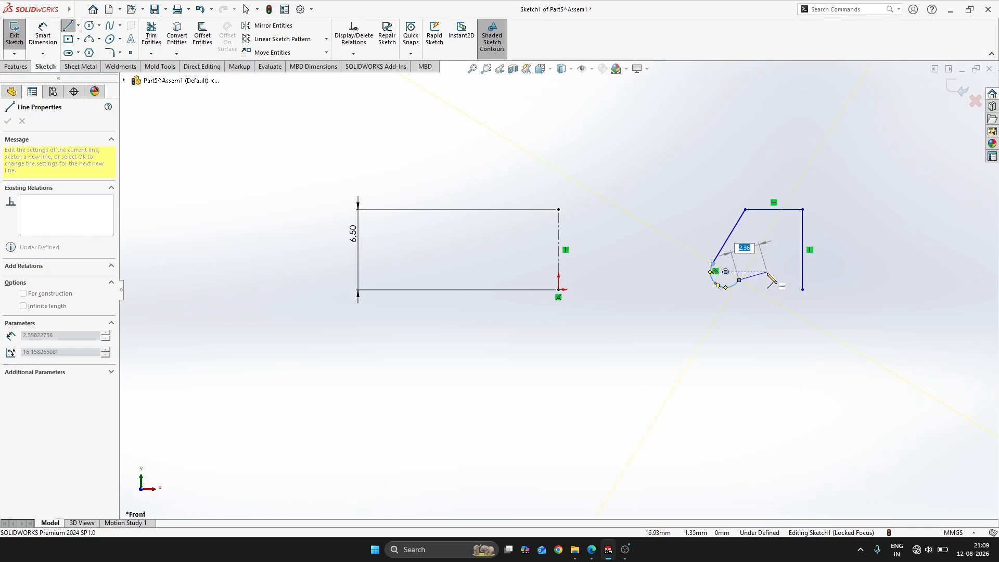
Close the profile from the arc with two lines rising outward, a vertical inner edge, and a bottom edge about 0.94 mm wide
{"action": "key", "text": "alt+Tab"}
{"action": "key", "text": "alt+Tab"}
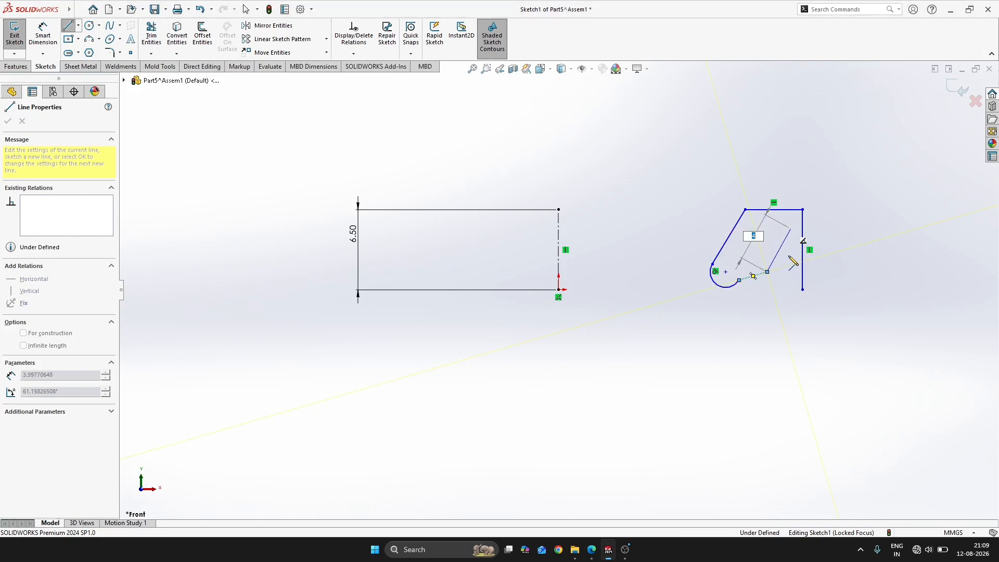
{"action": "left_click", "coordinate": [791, 229]}
{"action": "left_click", "coordinate": [790, 289]}
{"action": "left_click", "coordinate": [803, 290]}
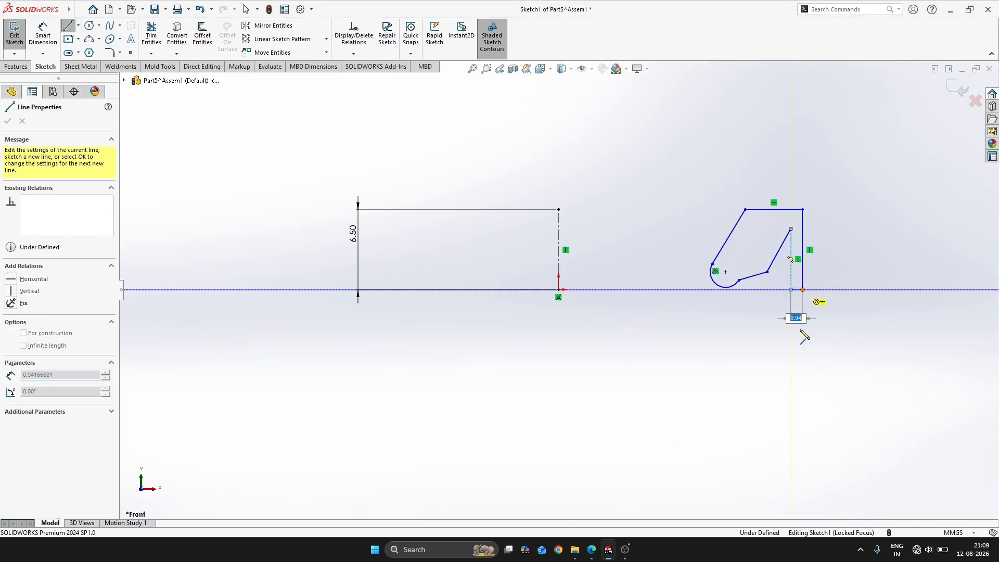
{"action": "key", "text": "Escape"}
Move the inner sloping line's upper corner up toward the top edge and make the inner top edge horizontal
{"action": "scroll", "coordinate": [767, 273], "scroll_direction": "down", "scroll_amount": 4}
{"action": "mouse_move", "coordinate": [704, 308]}
{"action": "left_mouse_down"}
{"action": "mouse_move", "coordinate": [681, 218]}
{"action": "mouse_move", "coordinate": [692, 230]}
{"action": "mouse_move", "coordinate": [679, 217]}
{"action": "left_mouse_up"}
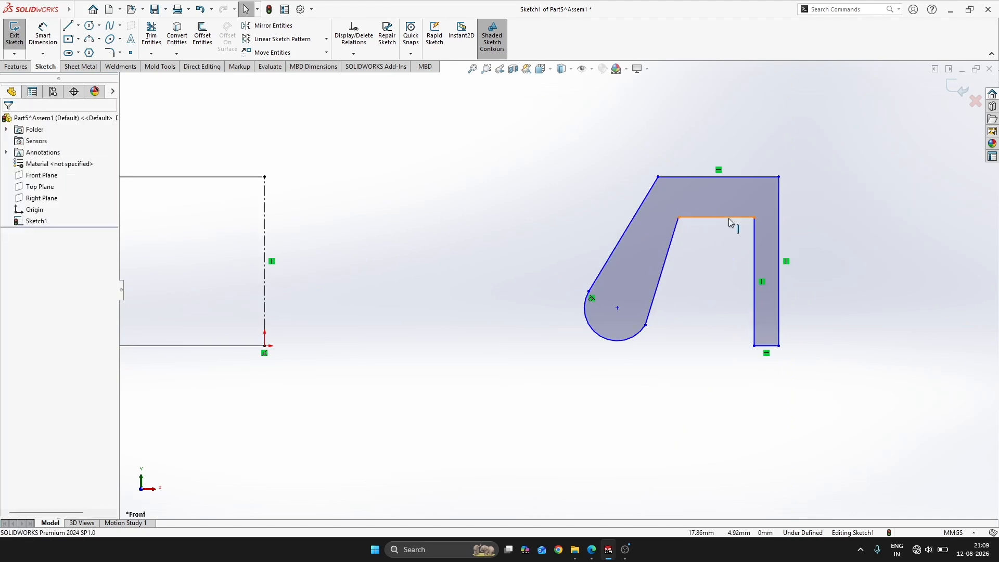
{"action": "left_click", "coordinate": [762, 171]}
{"action": "left_click", "coordinate": [759, 137]}
Shift the arc's inner endpoint up and make the inner sloping line parallel to the outer sloping line
{"action": "left_click_drag", "start_coordinate": [646, 325], "coordinate": [635, 288]}
{"action": "left_click", "coordinate": [629, 271]}
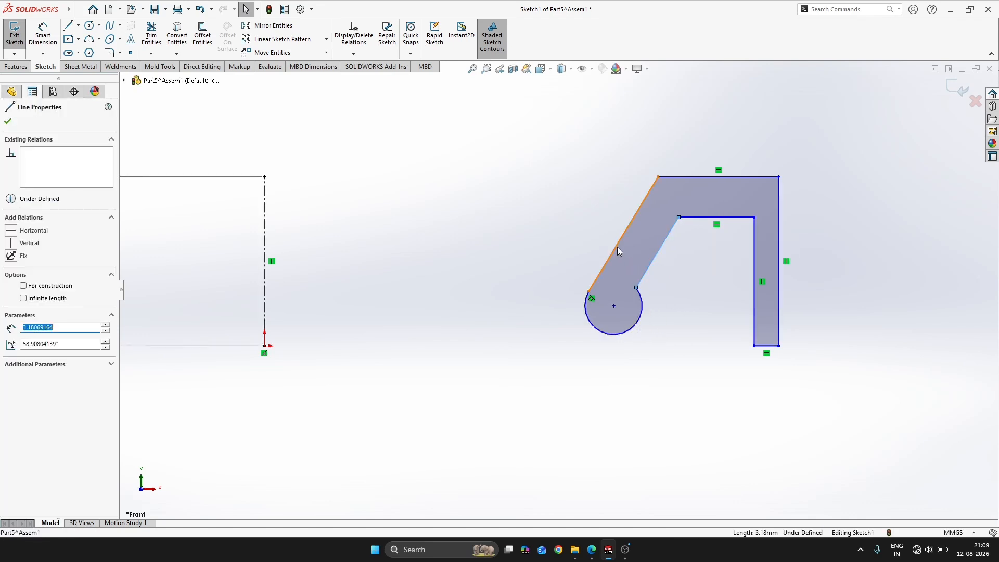
{"action": "left_click", "coordinate": [617, 245], "text": "ctrl"}
{"action": "left_click", "coordinate": [708, 201]}
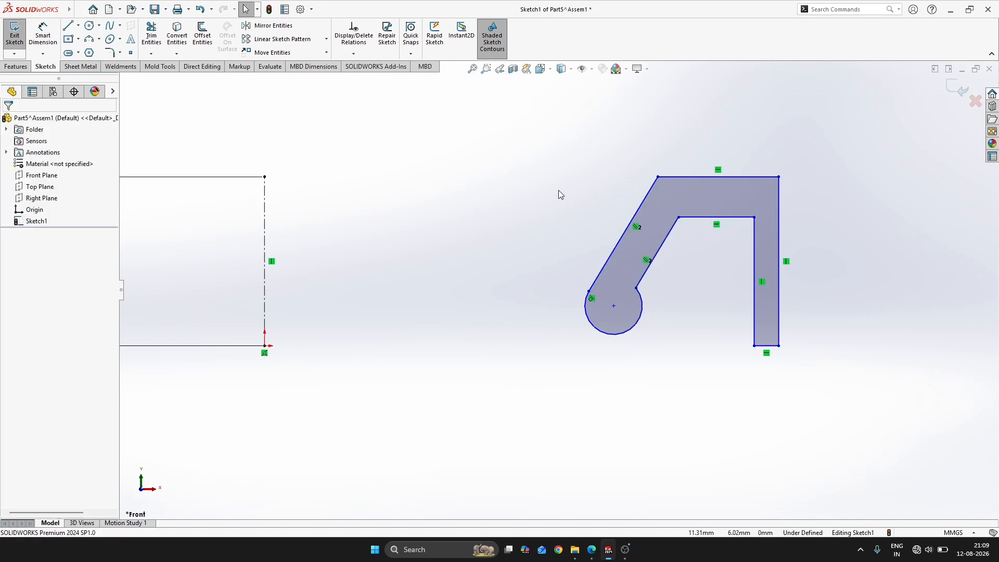
Dimension the distance from the centreline to the profile's outer vertical edge as 15 mm
{"action": "key", "text": "alt+Tab"}
{"action": "key", "text": "alt+Tab"}
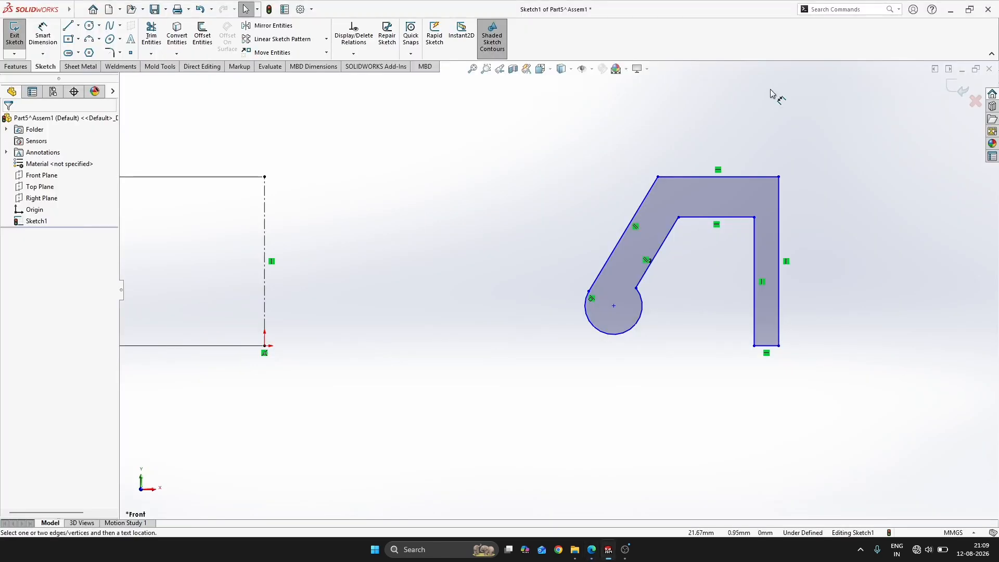
{"action": "scroll", "coordinate": [517, 295], "scroll_direction": "up", "scroll_amount": 3}
{"action": "key", "text": "alt+Tab"}
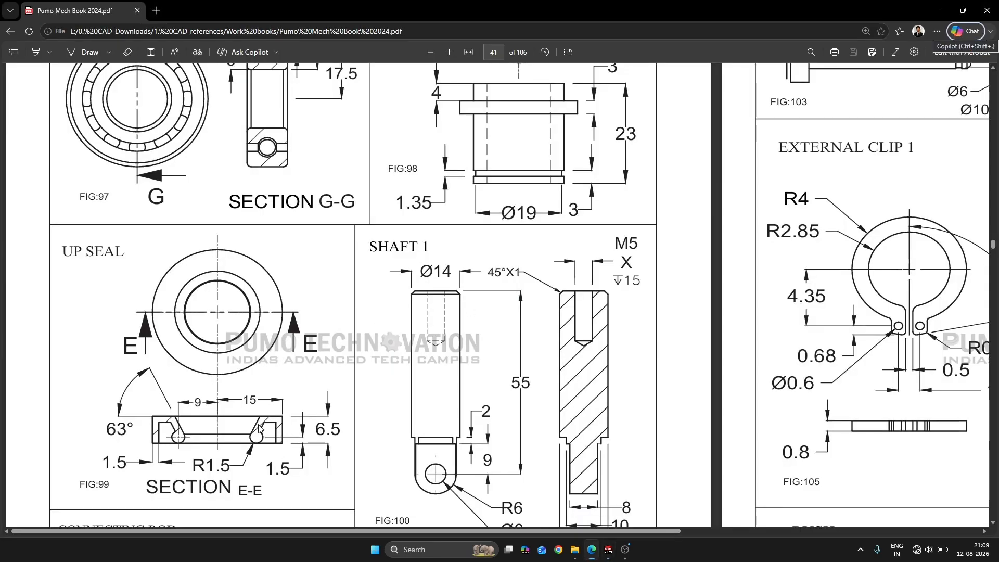
{"action": "key", "text": "alt+Tab"}
{"action": "mouse_move", "coordinate": [445, 279]}
{"action": "left_mouse_down"}
{"action": "mouse_move", "coordinate": [651, 272]}
{"action": "mouse_move", "coordinate": [643, 239]}
{"action": "left_mouse_up"}
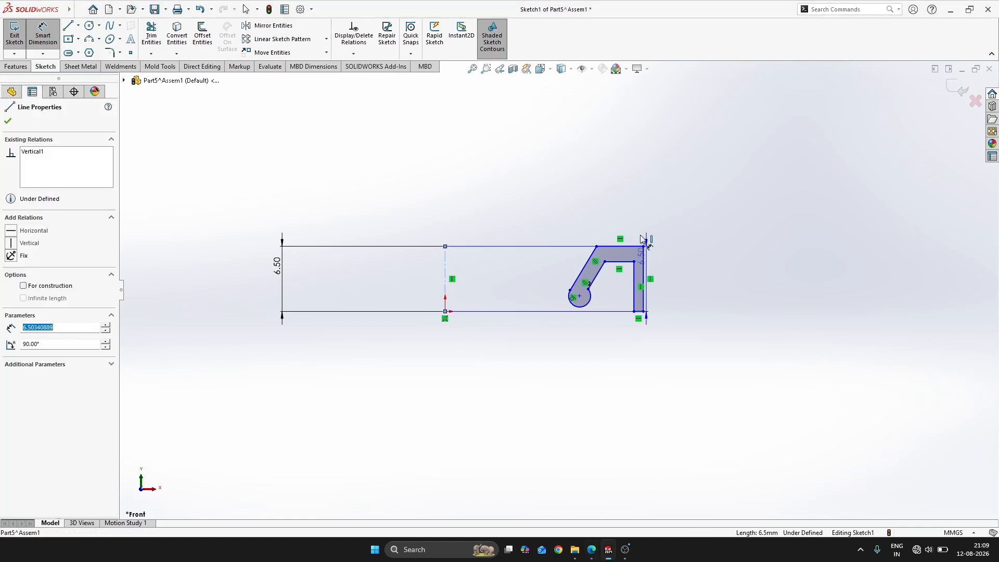
{"action": "left_click", "coordinate": [643, 249]}
{"action": "left_click", "coordinate": [539, 187]}
{"action": "type", "text": "15"}
{"action": "key", "text": "Return"}
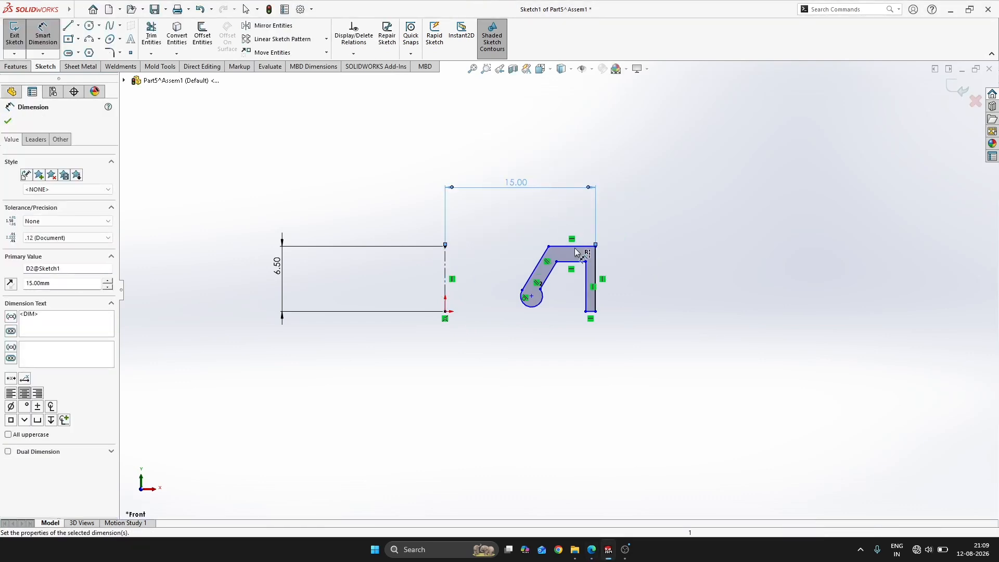
Dimension the horizontal distance from the centreline to the arc's centre as 9 mm
{"action": "key", "text": "alt+Tab"}
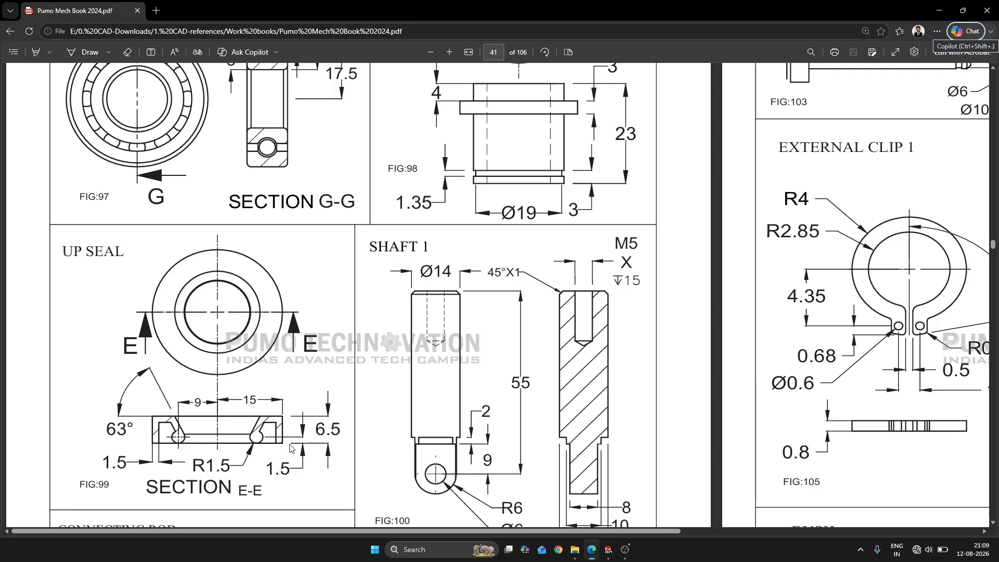
{"action": "key", "text": "alt+Tab"}
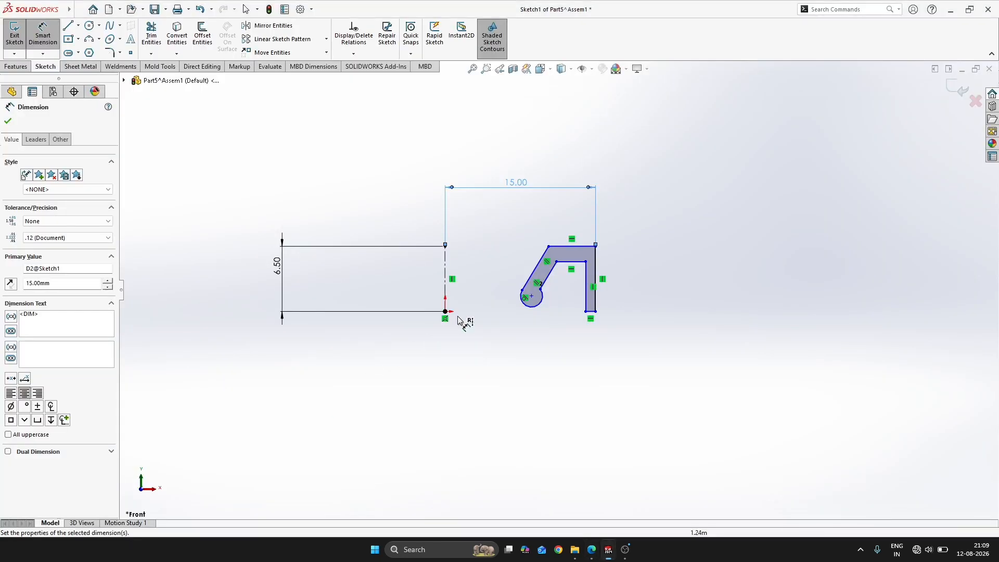
{"action": "left_click", "coordinate": [532, 296]}
{"action": "left_click", "coordinate": [458, 300]}
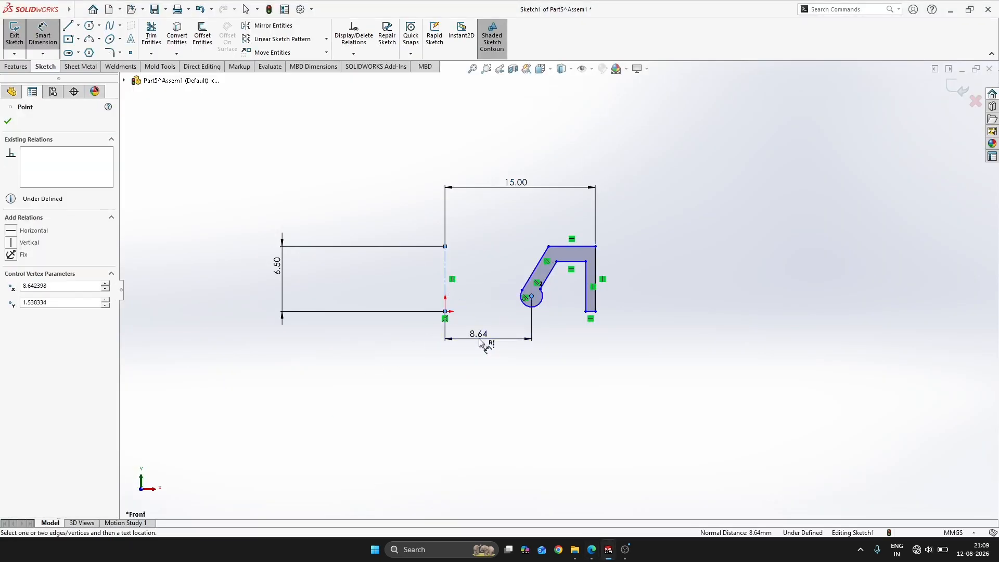
{"action": "left_click", "coordinate": [485, 339]}
{"action": "type", "text": "9"}
{"action": "key", "text": "Return"}
Dimension the vertical leg's thickness between its inner and outer edges as 1.5 mm
{"action": "key", "text": "alt+Tab"}
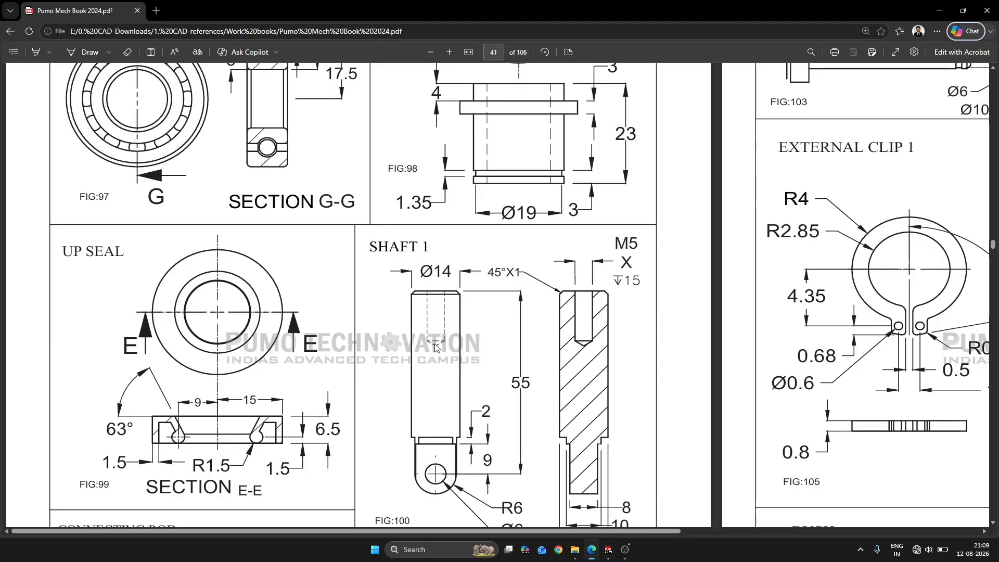
{"action": "key", "text": "alt+Tab"}
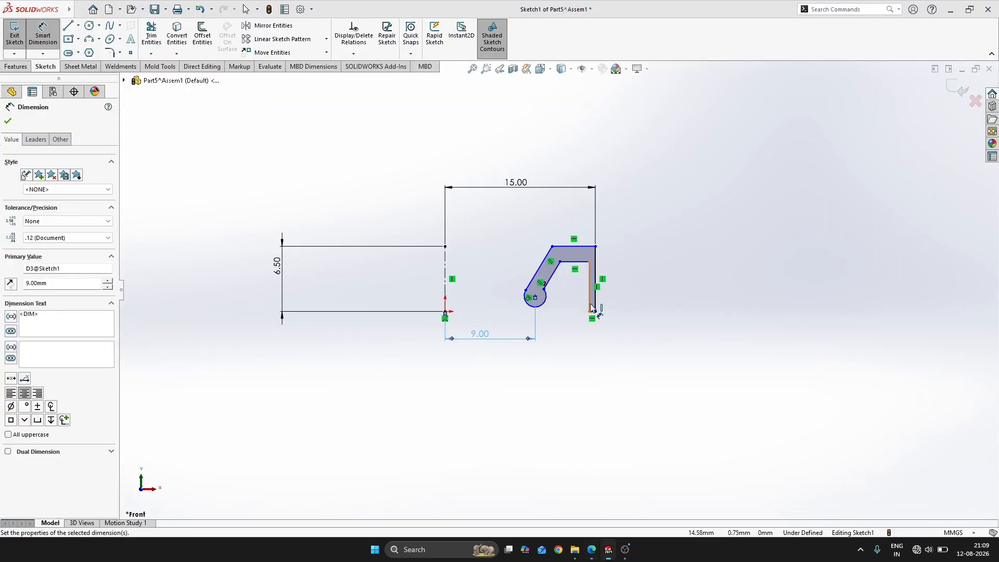
{"action": "left_click", "coordinate": [596, 306]}
{"action": "left_click", "coordinate": [597, 306]}
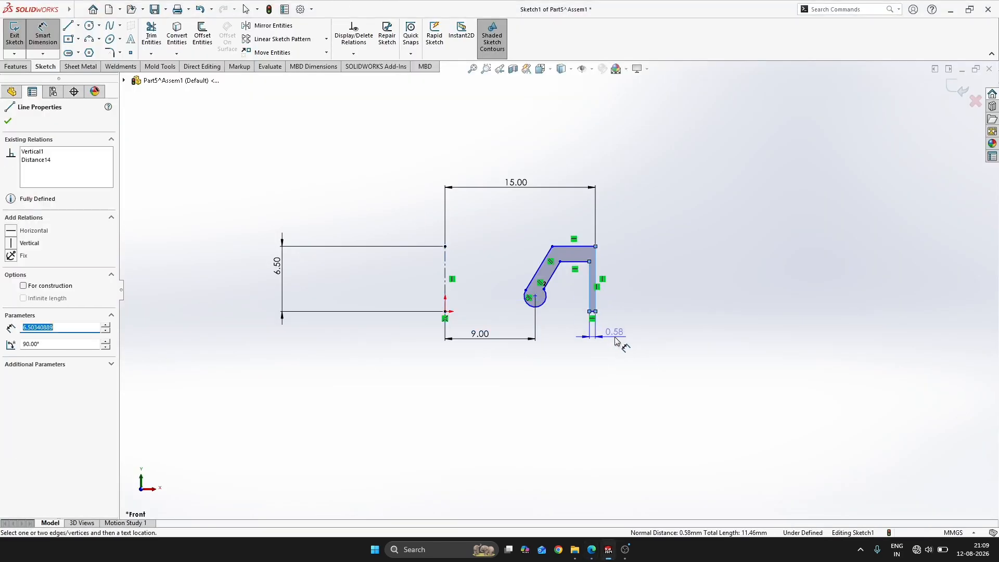
{"action": "left_click", "coordinate": [620, 343]}
{"action": "type", "text": "1.5"}
{"action": "key", "text": "Return"}
Dimension the angle between the outer sloping line and the profile's top edge as 63 degrees
{"action": "key", "text": "alt+Tab"}
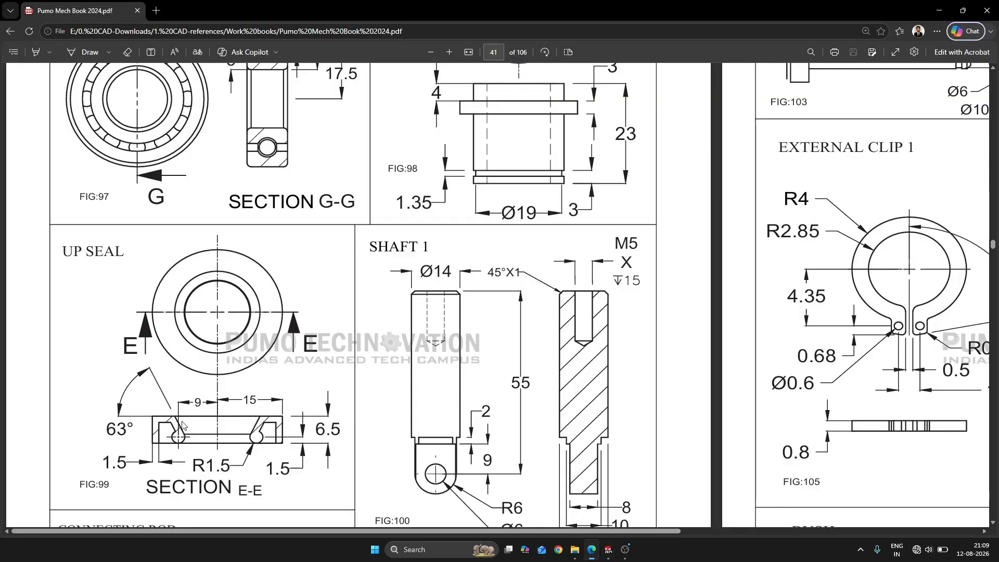
{"action": "key", "text": "alt+Tab"}
{"action": "left_click", "coordinate": [541, 276]}
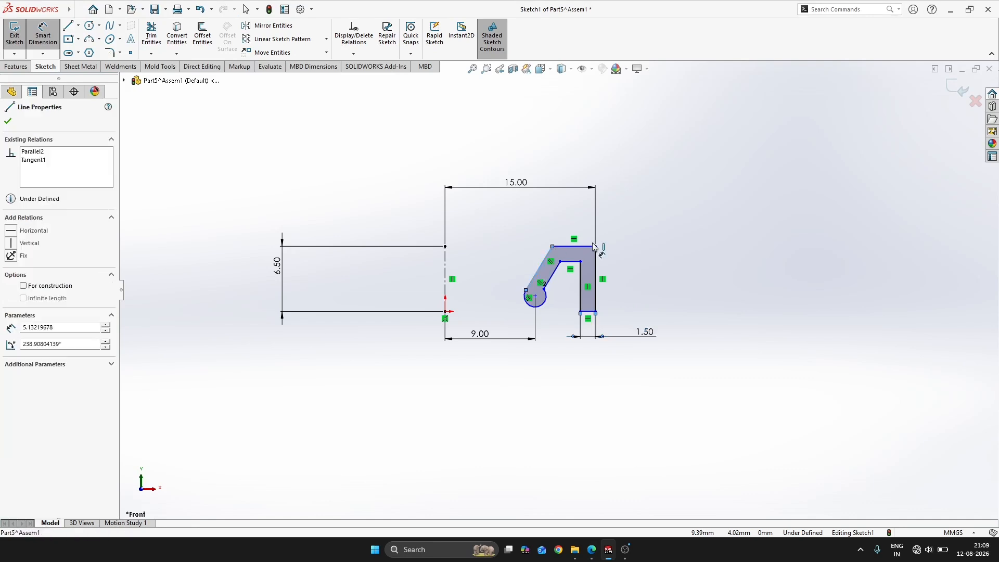
{"action": "key", "text": "alt+Tab"}
{"action": "key", "text": "alt+Tab"}
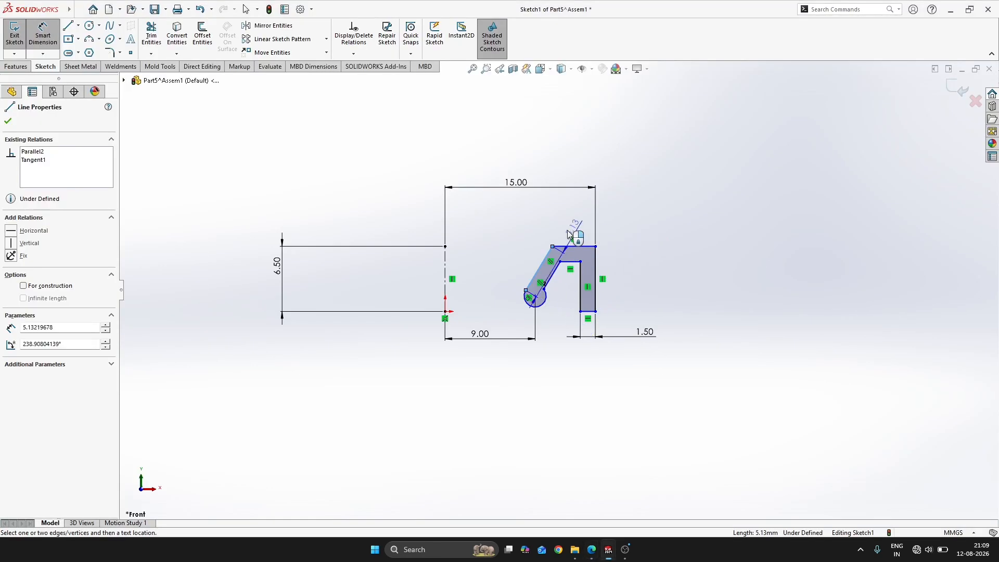
{"action": "left_click", "coordinate": [569, 247]}
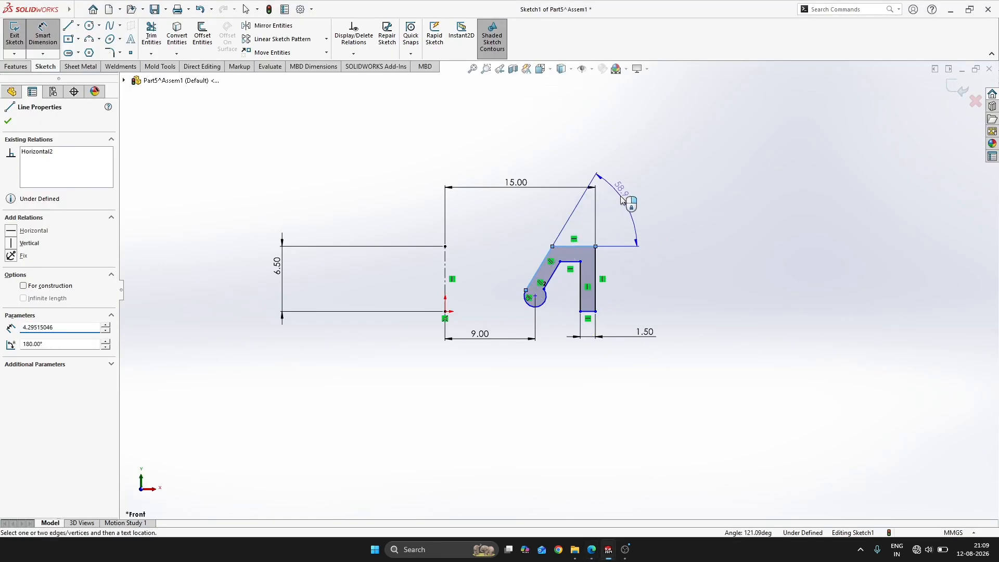
{"action": "left_click", "coordinate": [618, 202]}
{"action": "key", "text": "Return"}
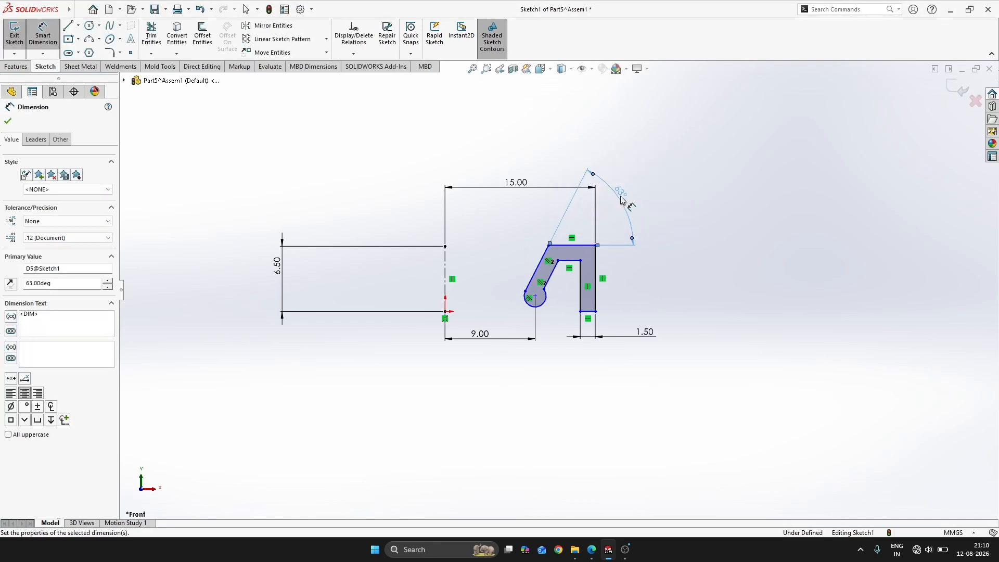
Check the seal drawing and dimension the arc's radius as 1.5 mm
{"action": "key", "text": "alt+Tab"}
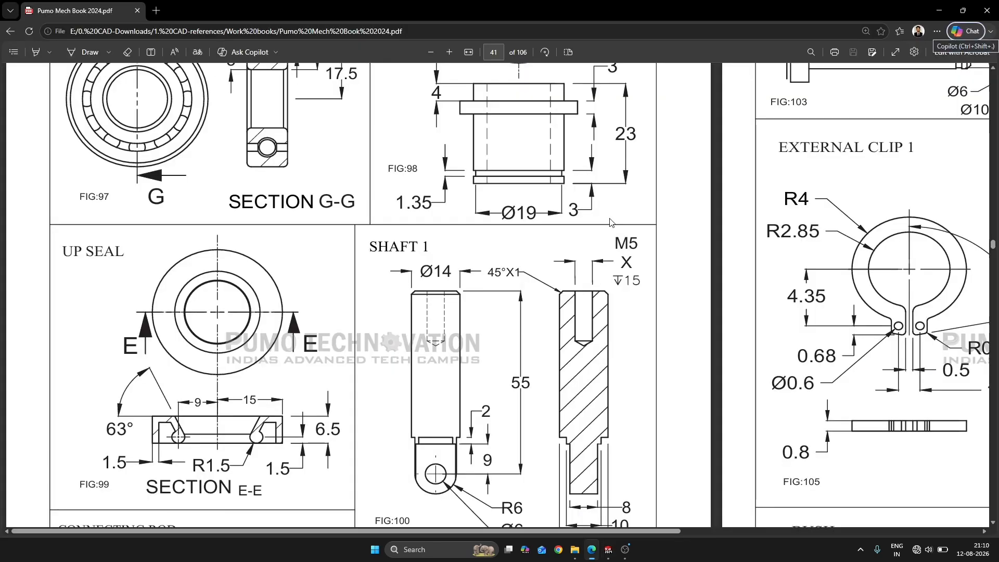
{"action": "key", "text": "alt+Tab"}
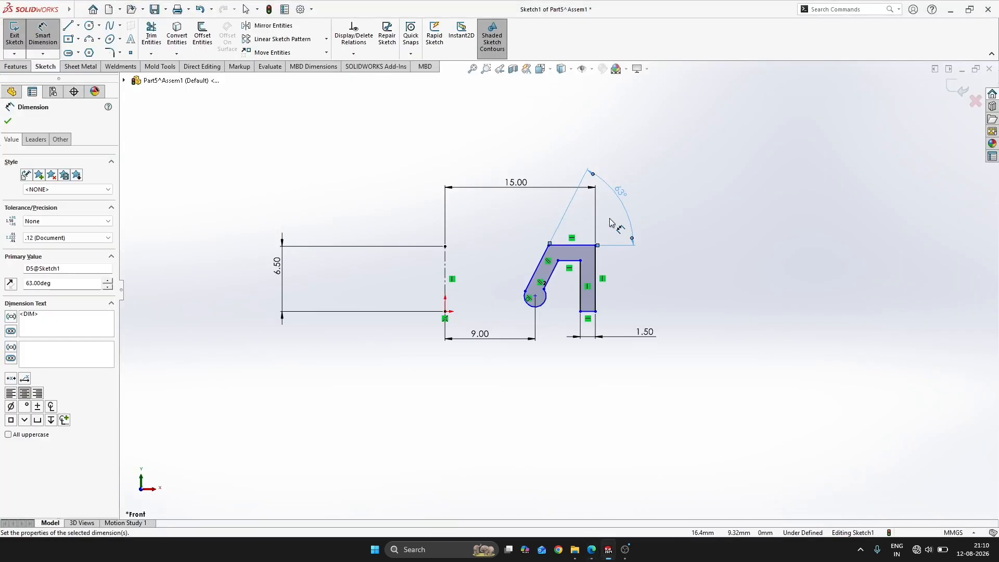
{"action": "key", "text": "alt+Tab"}
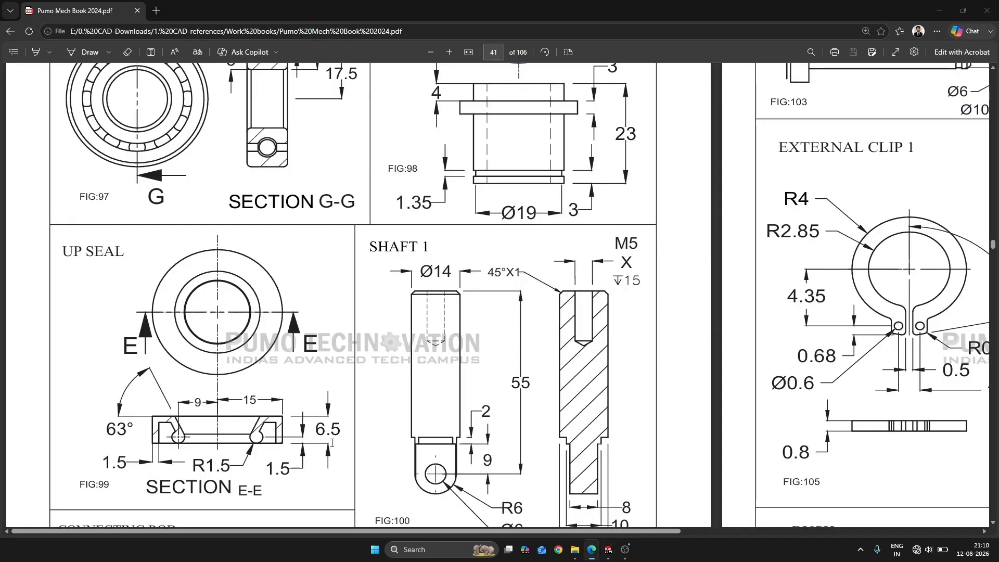
{"action": "key", "text": "alt+Tab"}
{"action": "left_click", "coordinate": [529, 304]}
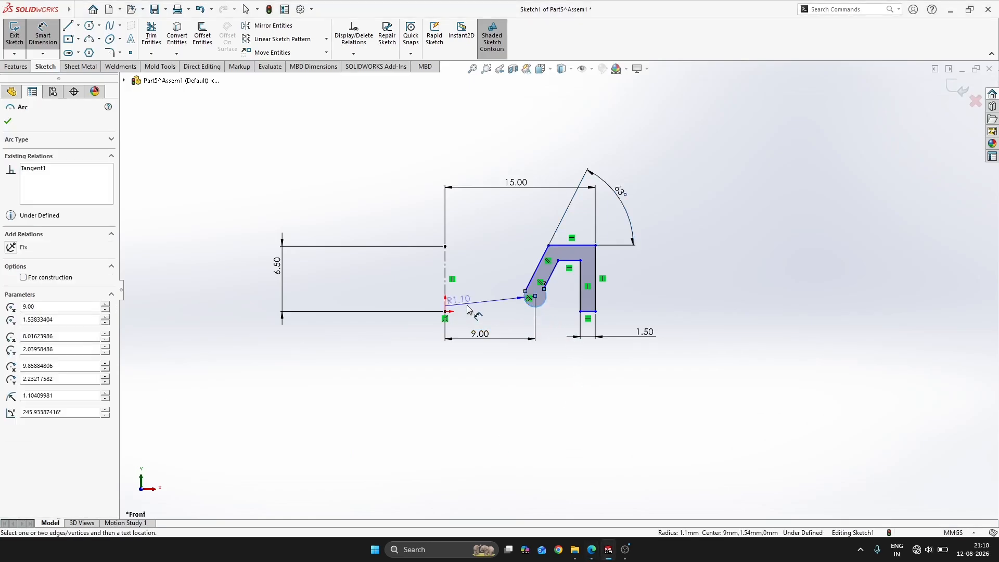
{"action": "key", "text": "alt+Tab"}
{"action": "key", "text": "alt+Tab"}
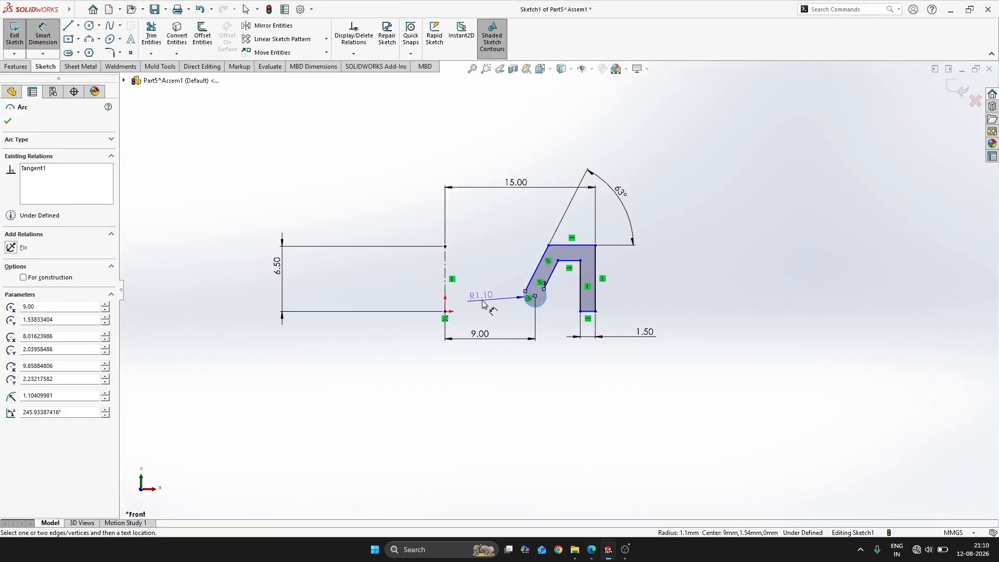
{"action": "left_click", "coordinate": [482, 300]}
{"action": "type", "text": "1.5"}
{"action": "key", "text": "Return"}
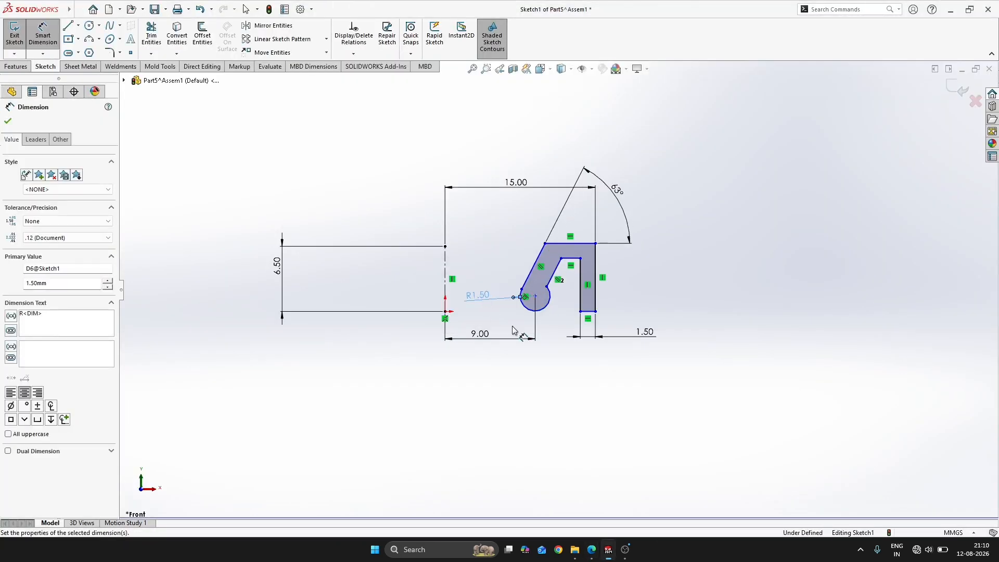
Dimension the height of the arc's centre above the origin as 1.5 mm
{"action": "left_click", "coordinate": [445, 311]}
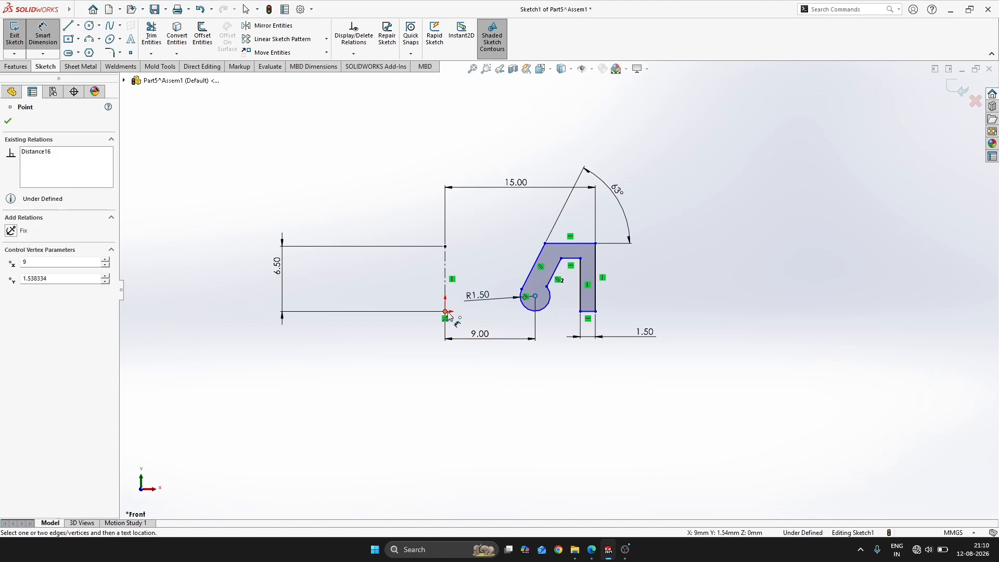
{"action": "key", "text": "Escape"}
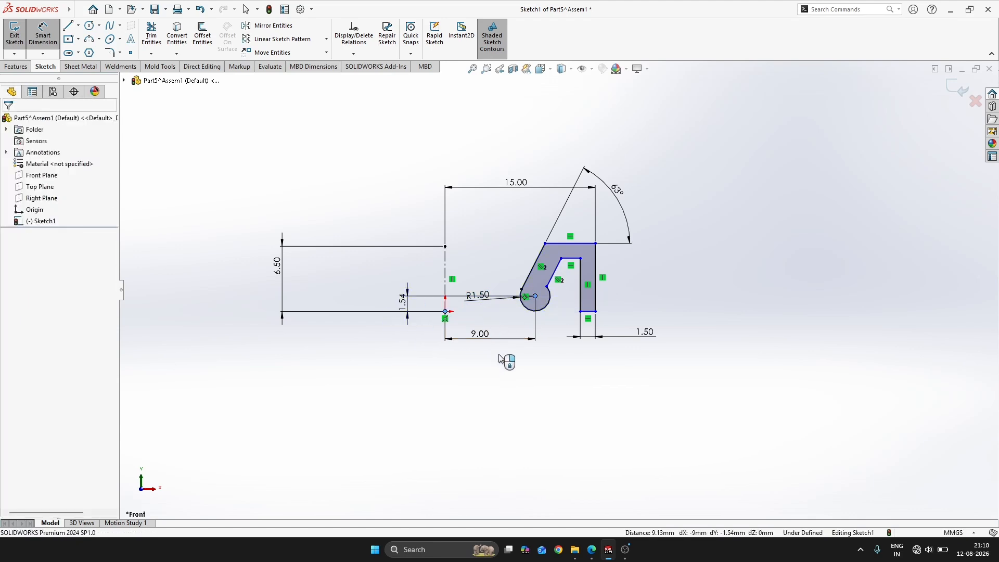
{"action": "key", "text": "alt+Tab"}
{"action": "key", "text": "alt+Tab"}
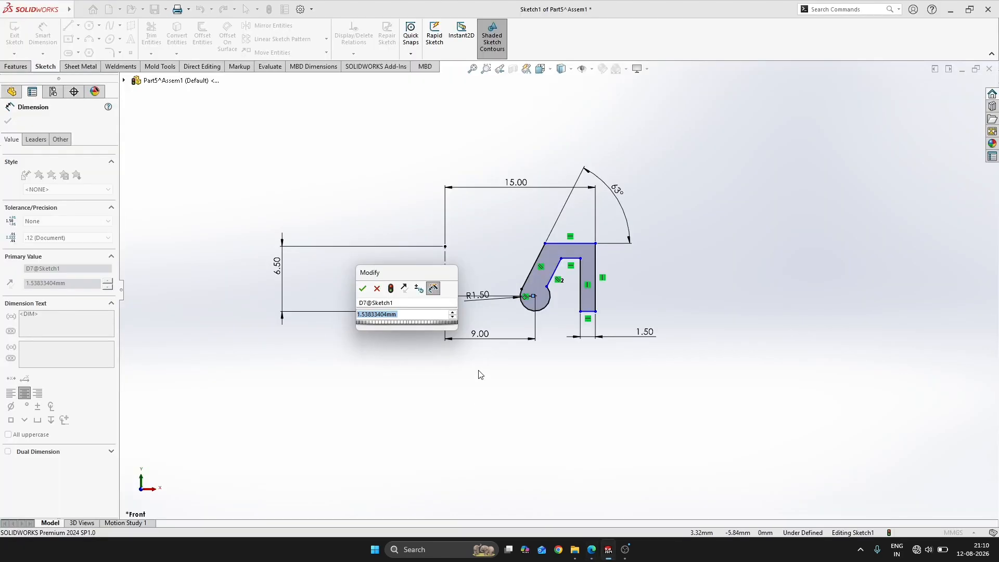
{"action": "type", "text": "1.5"}
{"action": "key", "text": "Return"}
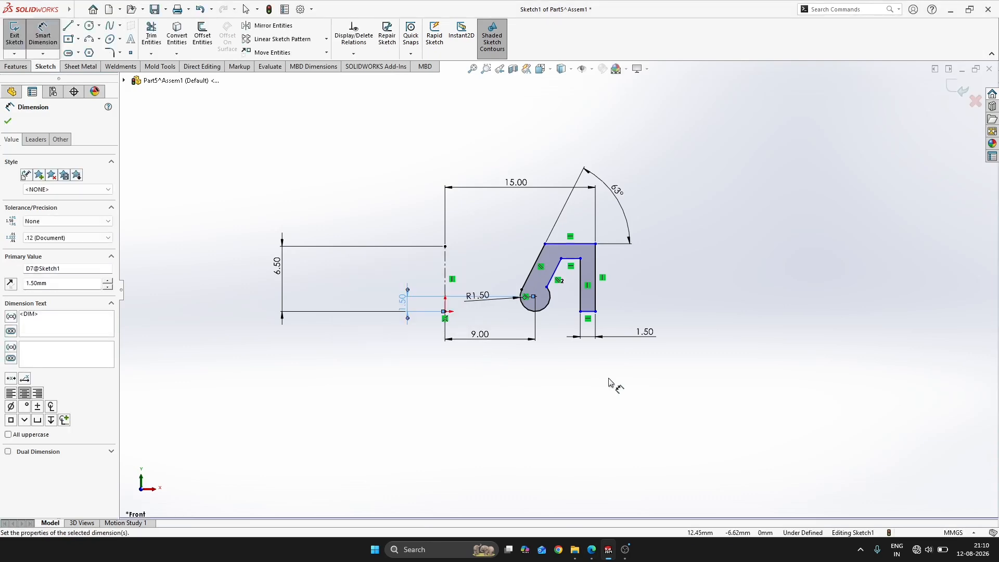
{"action": "key", "text": "Escape"}
Make the vertical leg's bottom edge coincident with the origin
{"action": "scroll", "coordinate": [596, 306], "scroll_direction": "down", "scroll_amount": 2}
{"action": "left_click", "coordinate": [581, 314]}
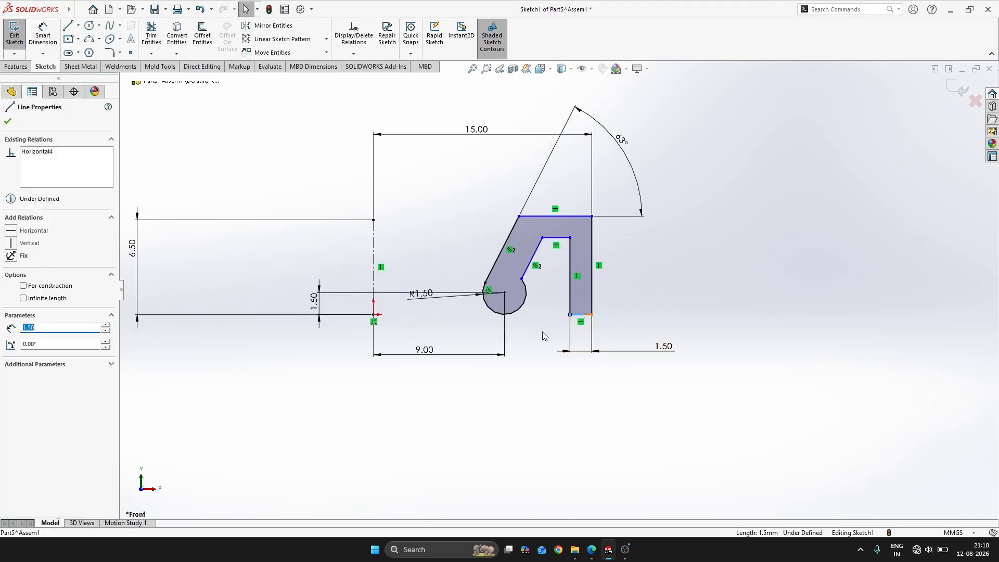
{"action": "left_click", "coordinate": [663, 320]}
{"action": "scroll", "coordinate": [597, 320], "scroll_direction": "down", "scroll_amount": 3}
{"action": "left_click", "coordinate": [577, 310]}
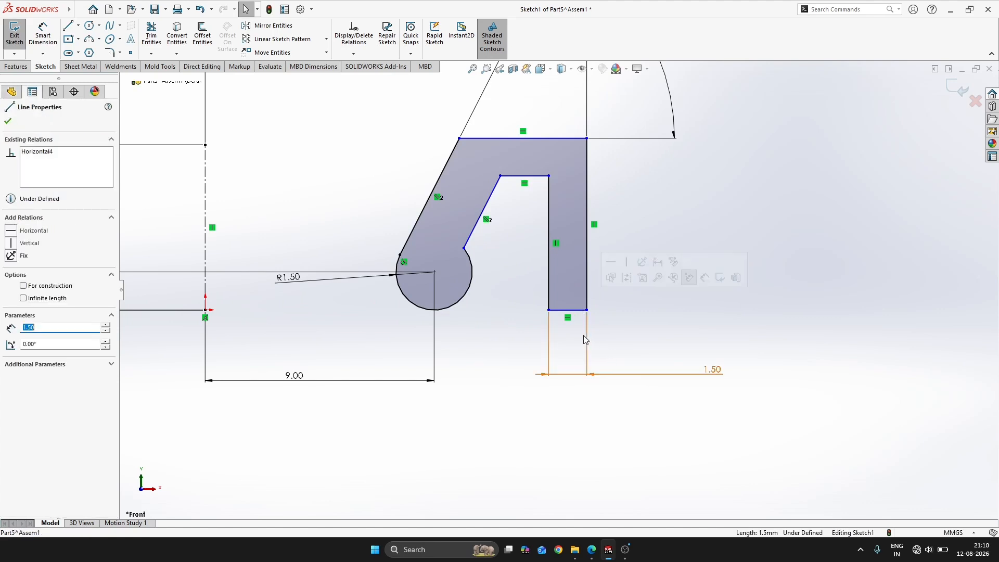
{"action": "left_click", "coordinate": [205, 310], "text": "ctrl"}
{"action": "left_click", "coordinate": [252, 264]}
{"action": "left_click", "coordinate": [718, 292]}
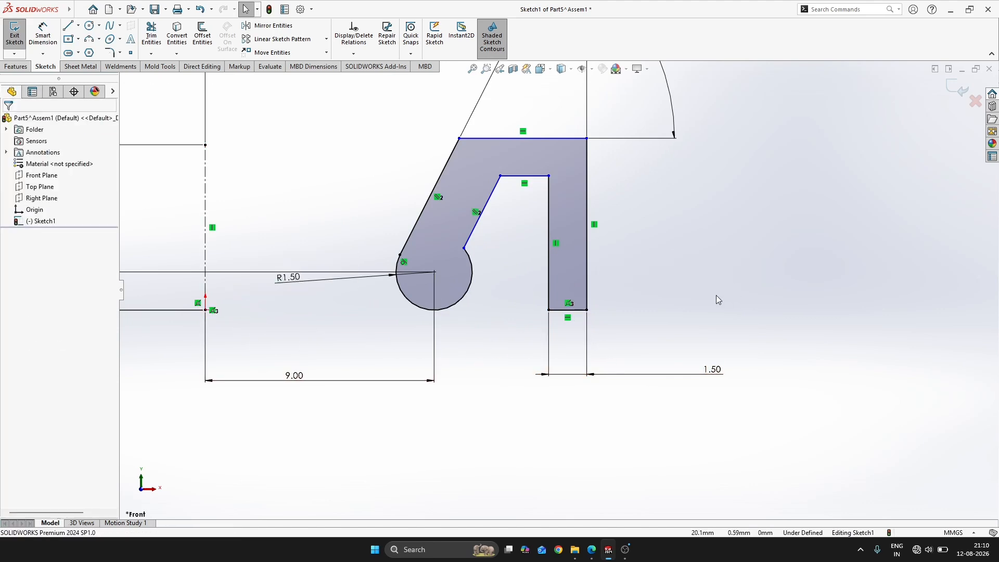
Make the profile's top edge coincident with the upper endpoint of the vertical centerline
{"action": "scroll", "coordinate": [716, 295], "scroll_direction": "up", "scroll_amount": 2}
{"action": "key", "text": "alt+Tab"}
{"action": "key", "text": "alt+Tab"}
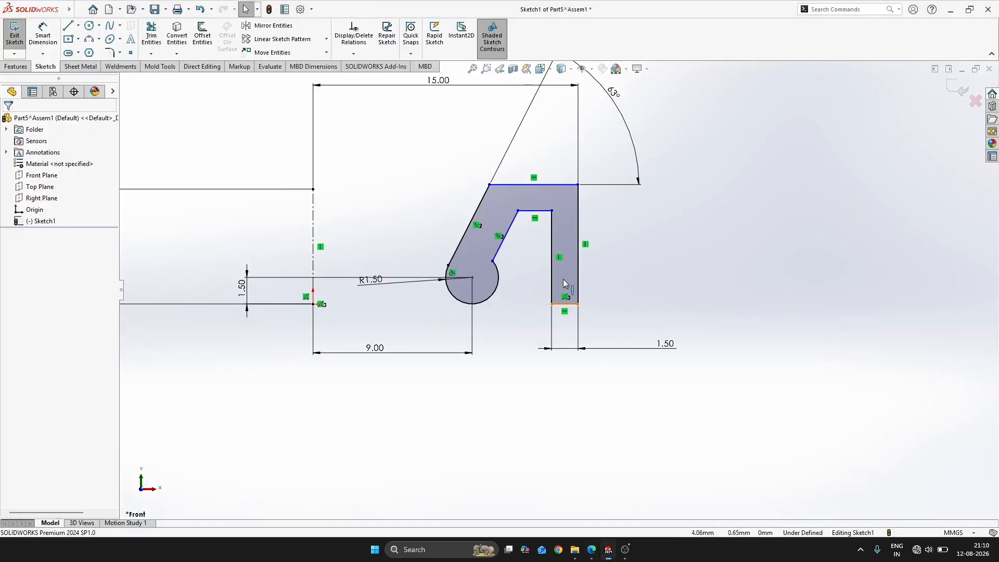
{"action": "left_click", "coordinate": [568, 185]}
{"action": "scroll", "coordinate": [554, 197], "scroll_direction": "up", "scroll_amount": 3}
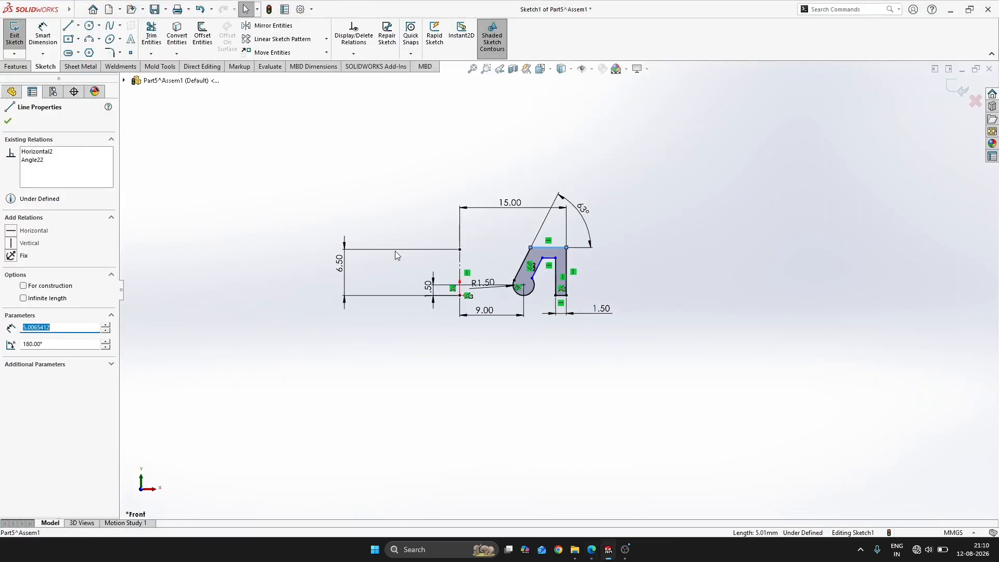
{"action": "left_click", "coordinate": [460, 251], "text": "ctrl"}
{"action": "left_click", "coordinate": [569, 217]}
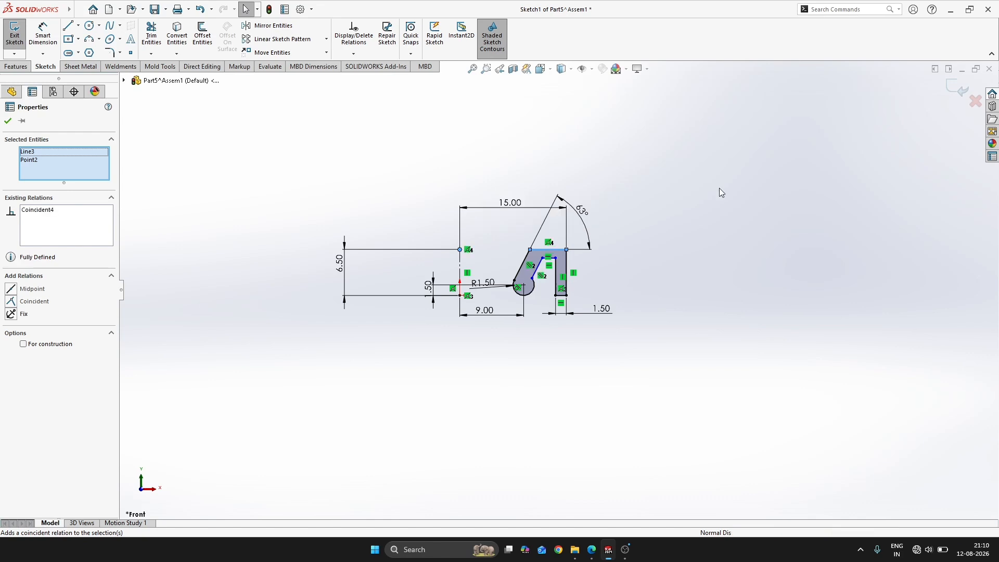
{"action": "left_click", "coordinate": [718, 190]}
Dimension the distance between the profile's top edge and the inner horizontal edge as 1.5 mm
{"action": "scroll", "coordinate": [609, 281], "scroll_direction": "down", "scroll_amount": 2}
{"action": "right_click_drag", "start_coordinate": [610, 279], "coordinate": [643, 182]}
{"action": "scroll", "coordinate": [576, 232], "scroll_direction": "down", "scroll_amount": 3}
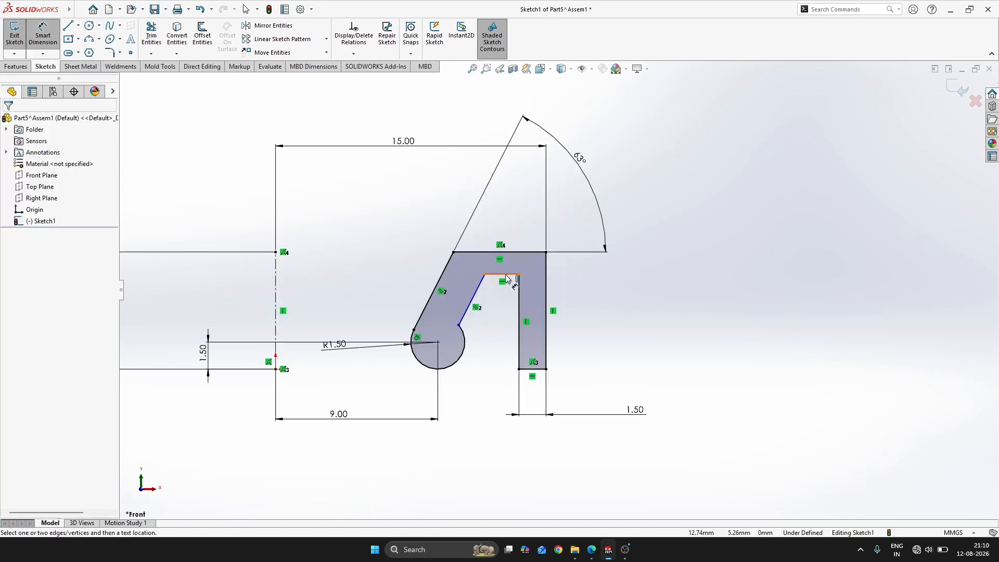
{"action": "left_click", "coordinate": [513, 275]}
{"action": "left_click", "coordinate": [523, 253]}
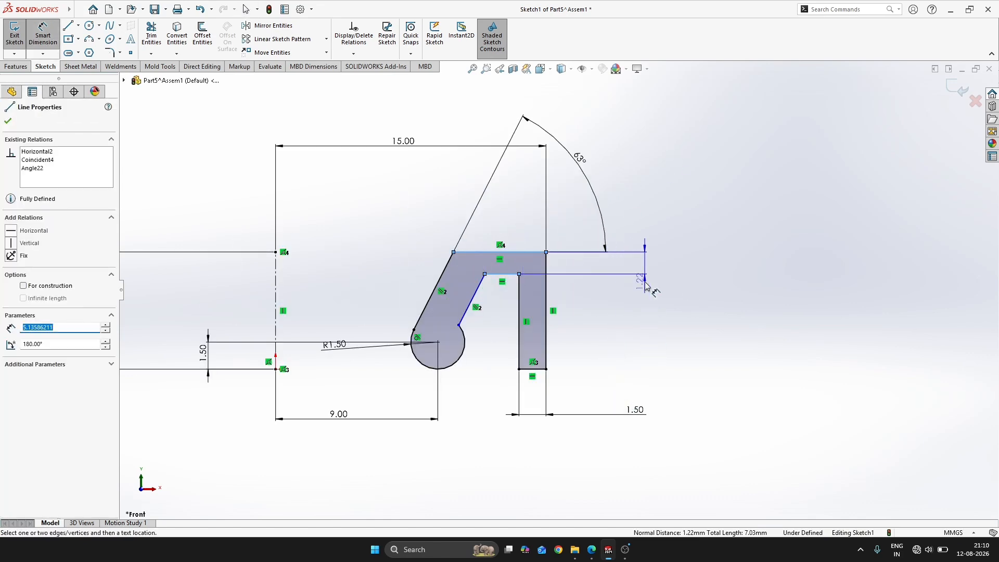
{"action": "left_click", "coordinate": [649, 313]}
{"action": "type", "text": "1.5"}
{"action": "key", "text": "Return"}
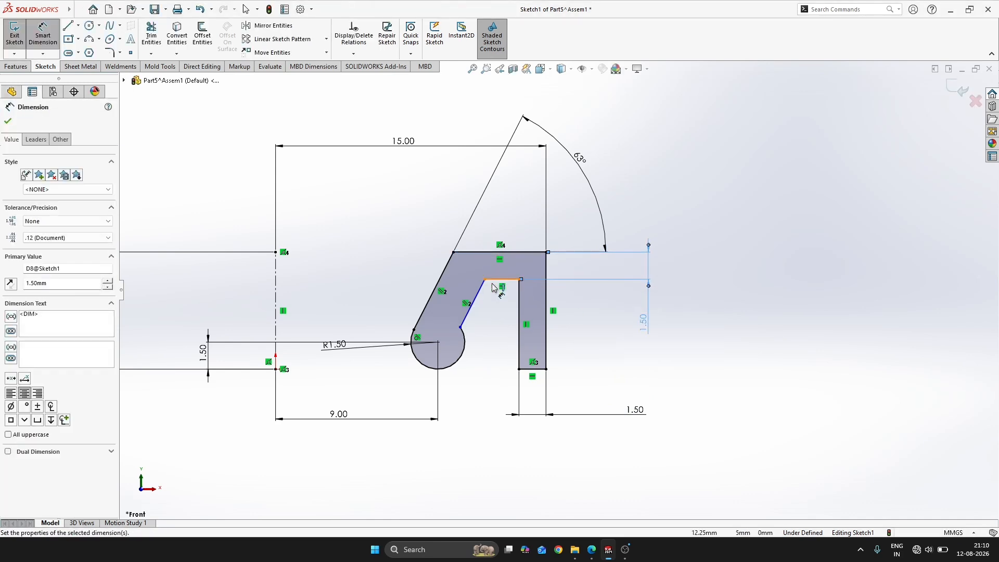
Dimension the thickness between the two parallel sloping lines as 1.5 mm
{"action": "left_click", "coordinate": [479, 294]}
{"action": "left_click", "coordinate": [433, 291]}
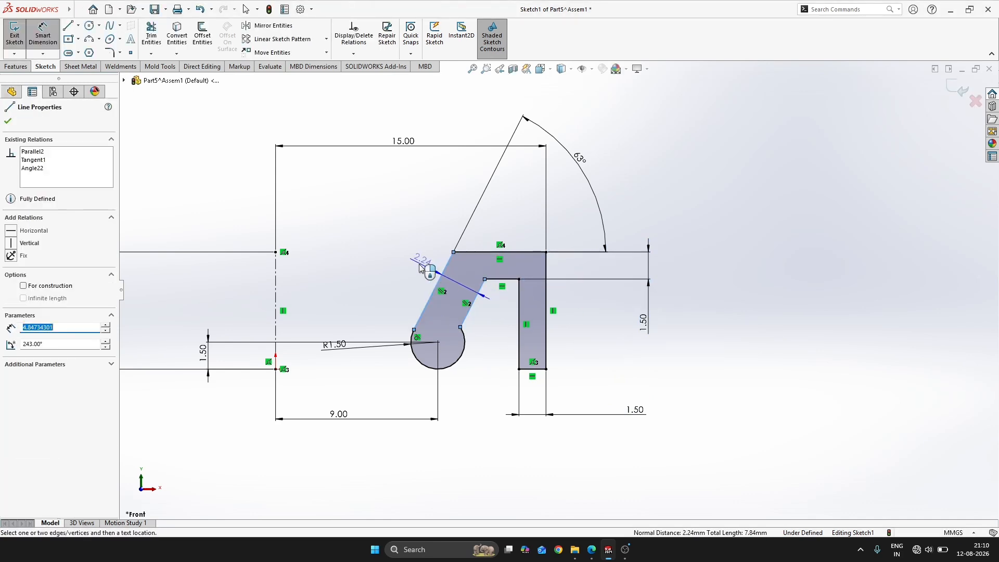
{"action": "left_click", "coordinate": [418, 266]}
{"action": "type", "text": "1.5"}
{"action": "key", "text": "Return"}
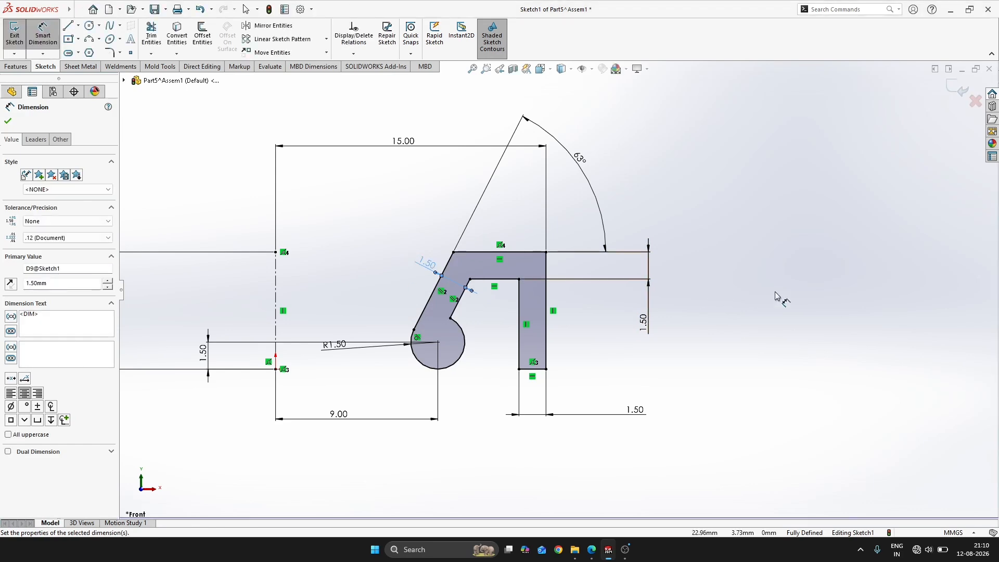
Exit the sketch and revolve the seal profile 360 degrees about the vertical centerline with Revolved Boss/Base
{"action": "key", "text": "Escape"}
{"action": "left_click", "coordinate": [961, 89]}
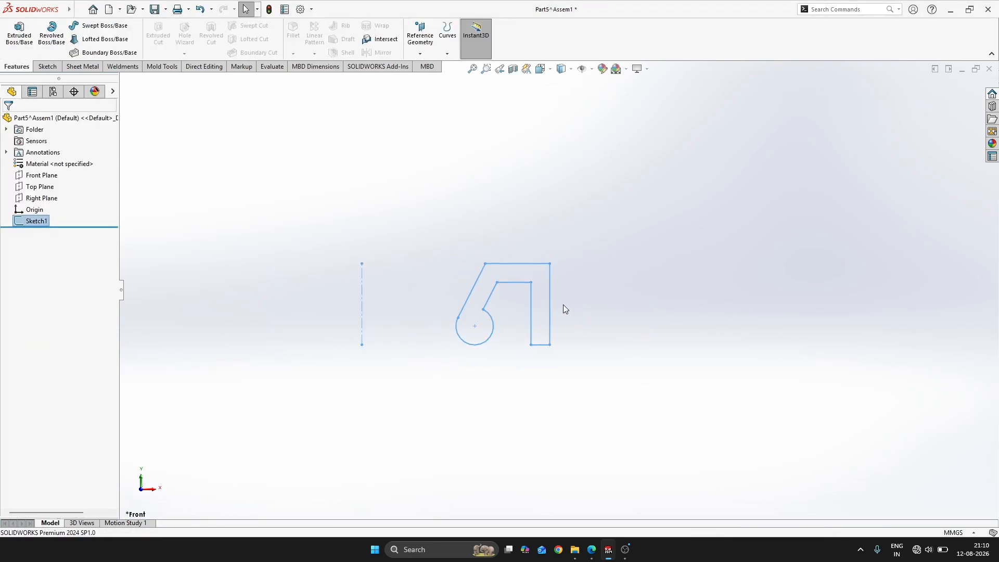
{"action": "left_click", "coordinate": [529, 340]}
{"action": "left_click", "coordinate": [572, 335]}
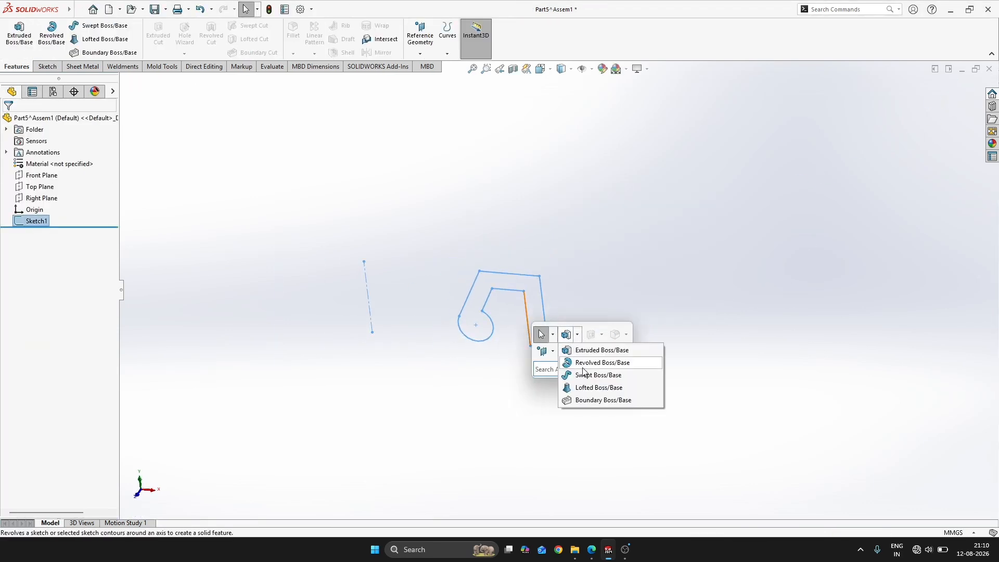
{"action": "left_click", "coordinate": [594, 361]}
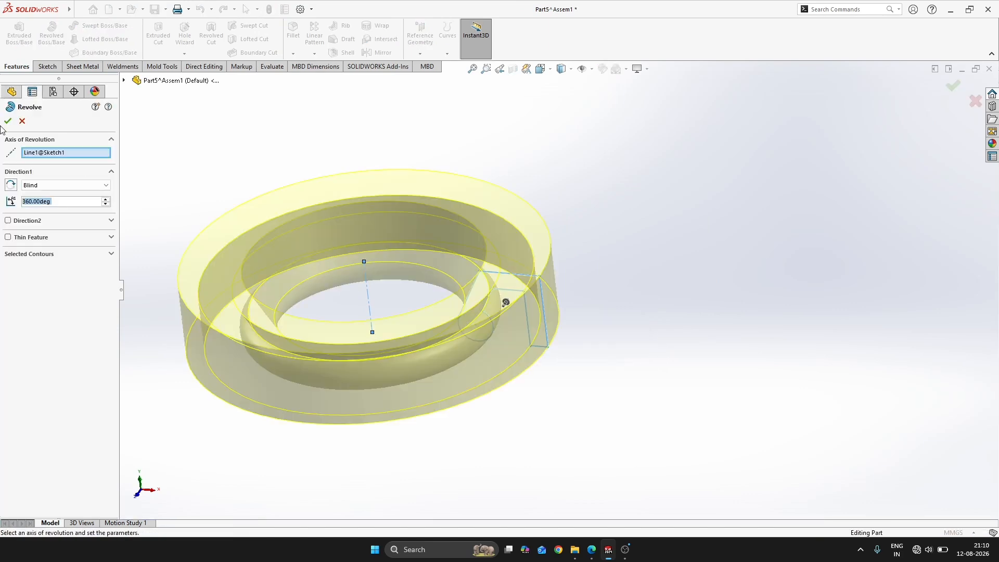
{"action": "left_click", "coordinate": [7, 121]}
{"action": "middle_click_drag", "start_coordinate": [743, 205], "coordinate": [595, 185]}
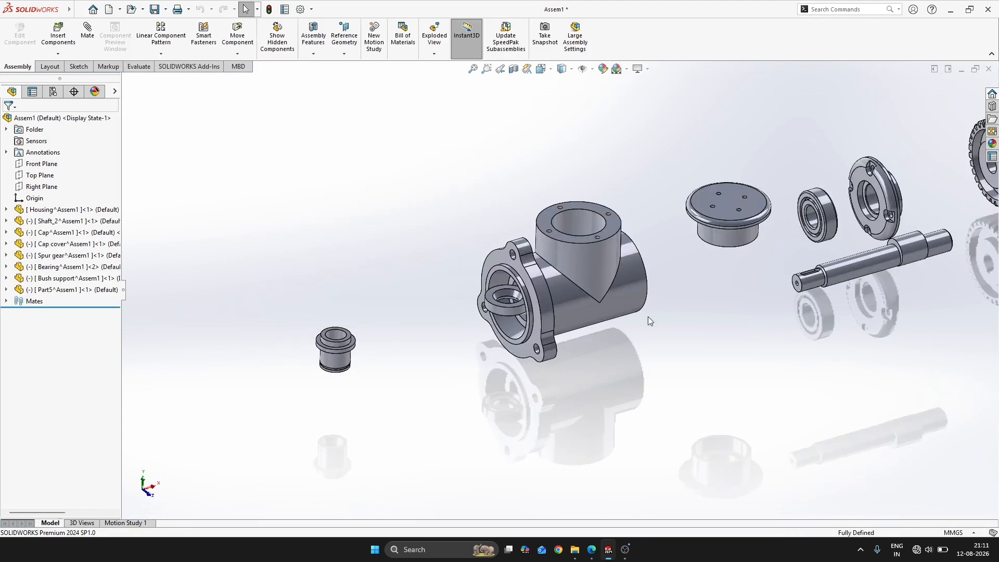
Rename the Part5 component in the assembly to Up seal and move it out of the housing, beside the bush support
{"action": "scroll", "coordinate": [453, 350], "scroll_direction": "up", "scroll_amount": 2}
{"action": "key", "text": "alt+Tab"}
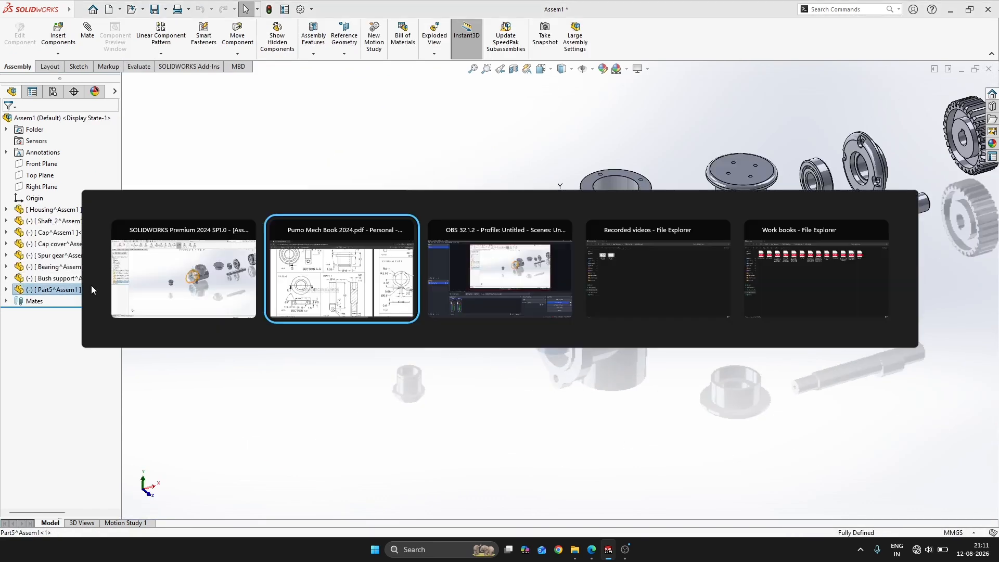
{"action": "key", "text": "alt+Tab"}
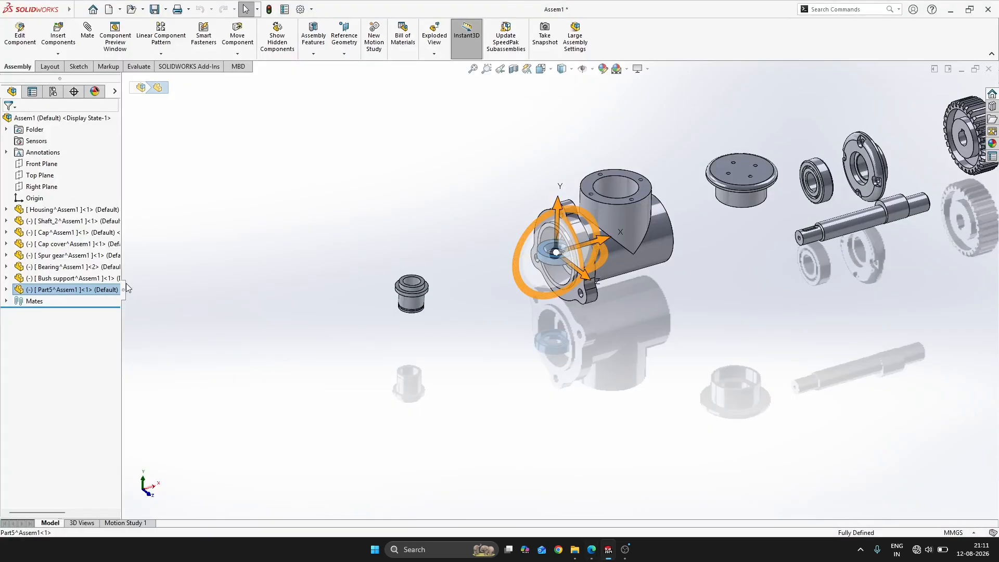
{"action": "left_click", "coordinate": [61, 289]}
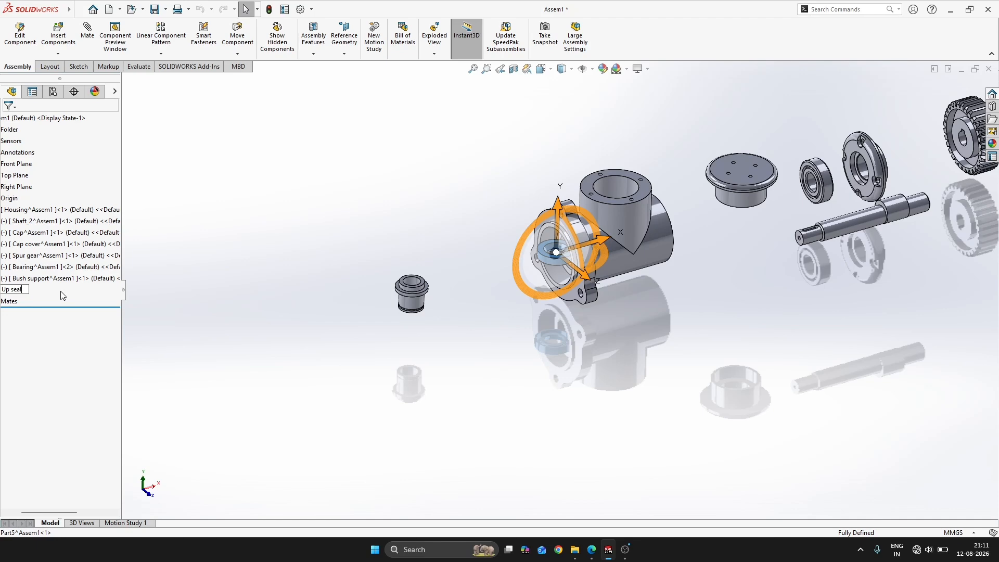
{"action": "key", "text": "Return"}
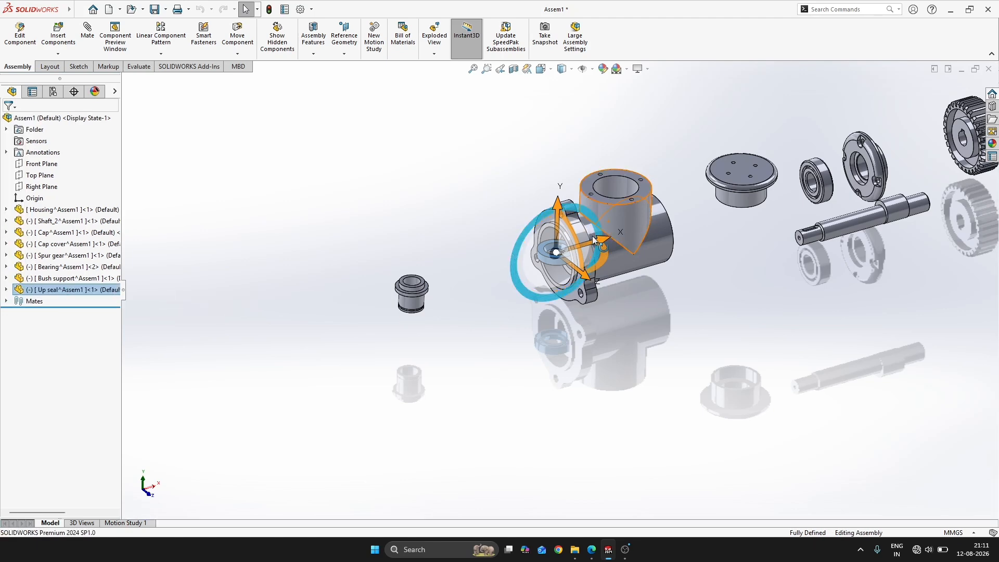
{"action": "left_click_drag", "start_coordinate": [592, 236], "coordinate": [367, 301]}
{"action": "left_click", "coordinate": [501, 381]}
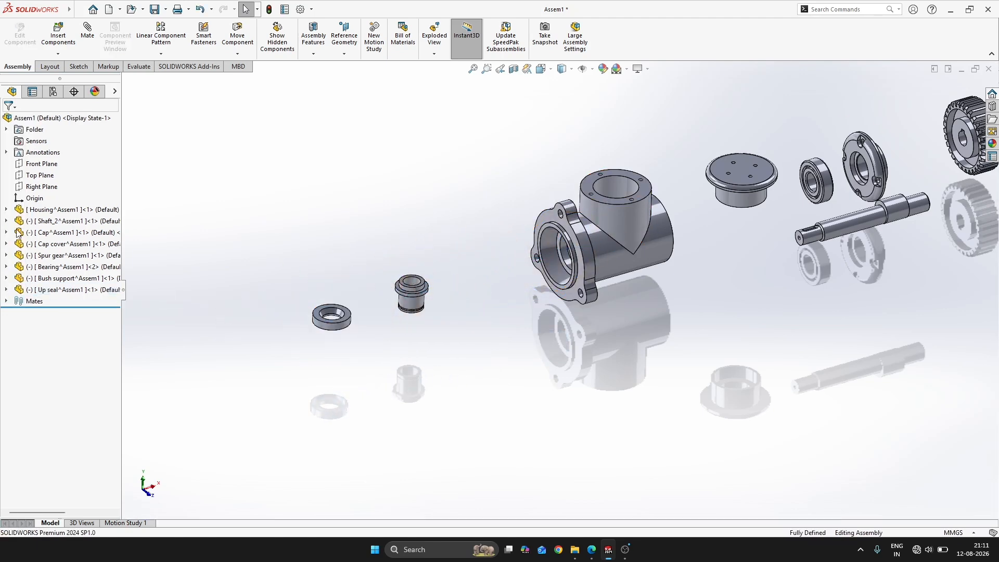
Switch to the PDF workbook and examine the SHAFT 1 drawing, FIG:100, for its shape and dimensions
{"action": "key", "text": "alt+Tab"}
{"action": "key", "text": "alt+Tab"}
{"action": "key", "text": "alt+Tab"}
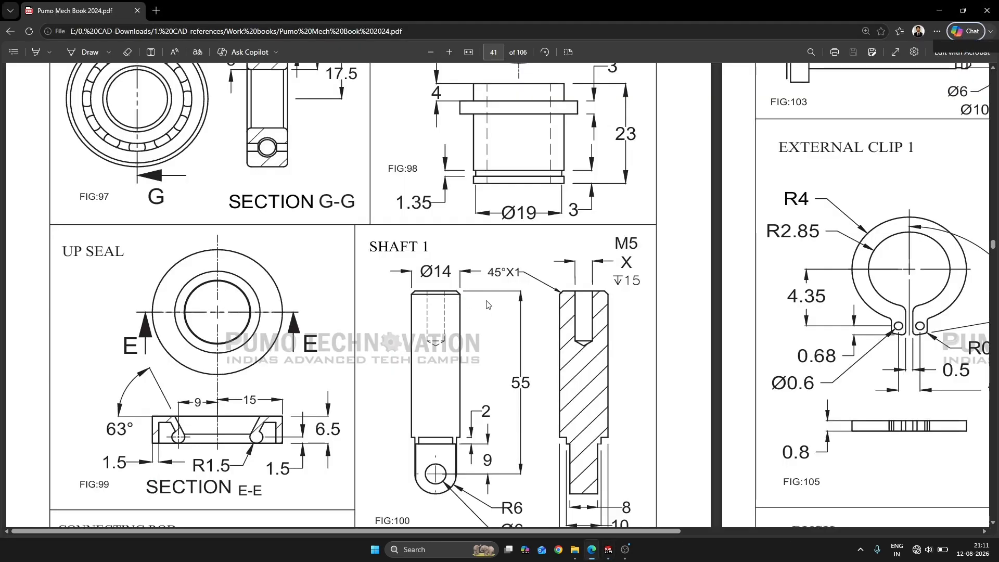
{"action": "scroll", "coordinate": [487, 304], "scroll_direction": "down", "scroll_amount": 4}
{"action": "scroll", "coordinate": [476, 291], "scroll_direction": "up", "scroll_amount": 2}
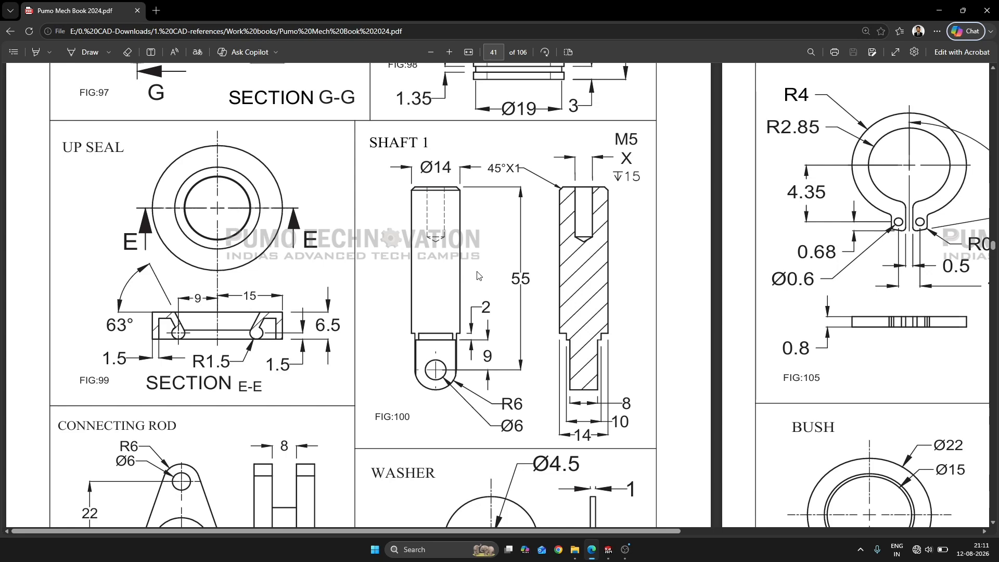
Switch to SOLIDWORKS, insert a new part into the assembly and set the component to float
{"action": "key", "text": "alt+Tab"}
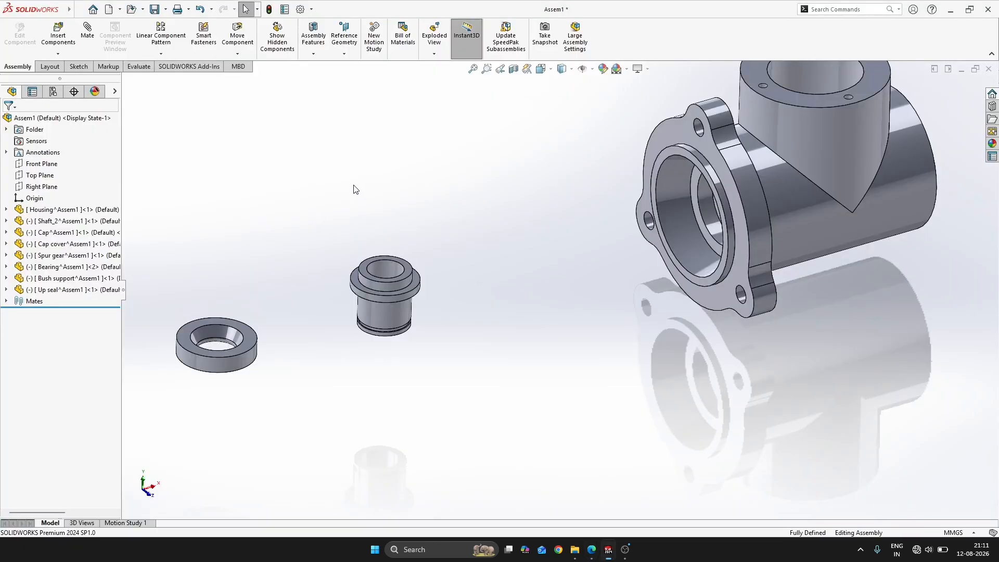
{"action": "left_click", "coordinate": [58, 53]}
{"action": "left_click", "coordinate": [68, 79]}
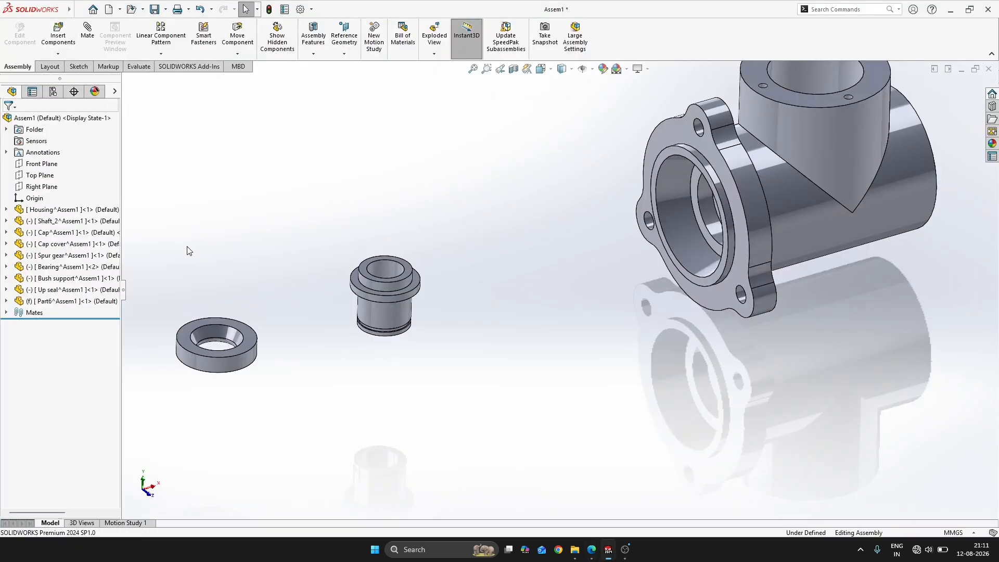
{"action": "right_click", "coordinate": [70, 301]}
{"action": "left_click", "coordinate": [110, 340]}
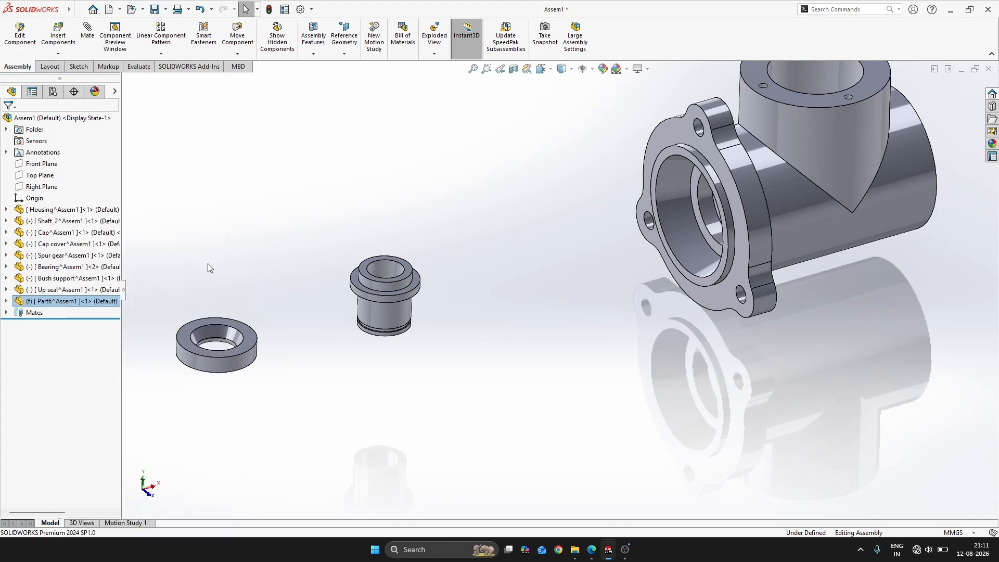
Rename the new Part6 component in the assembly to Shaft_1
{"action": "left_click", "coordinate": [62, 302]}
{"action": "left_click", "coordinate": [52, 302]}
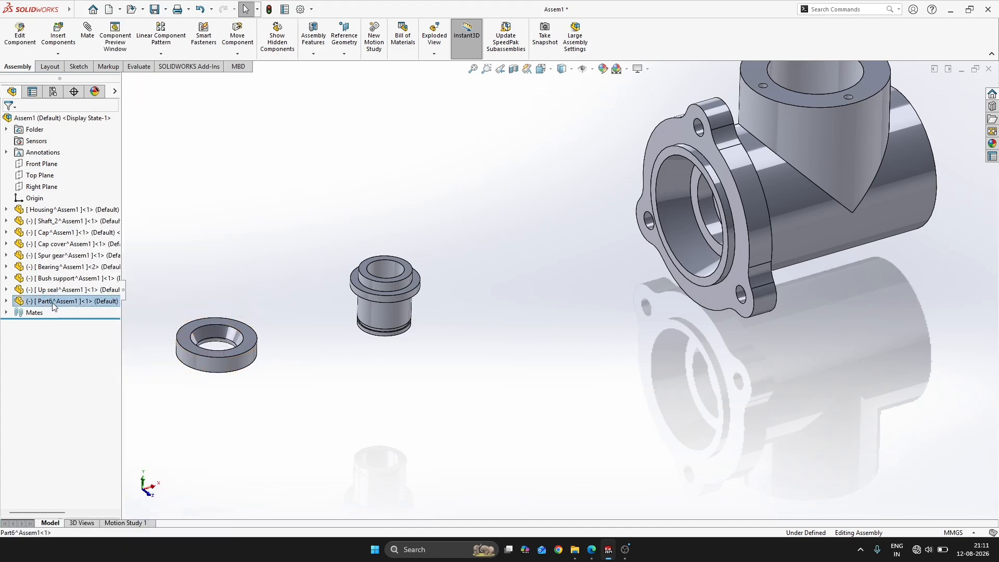
{"action": "type", "text": "Shaft_1"}
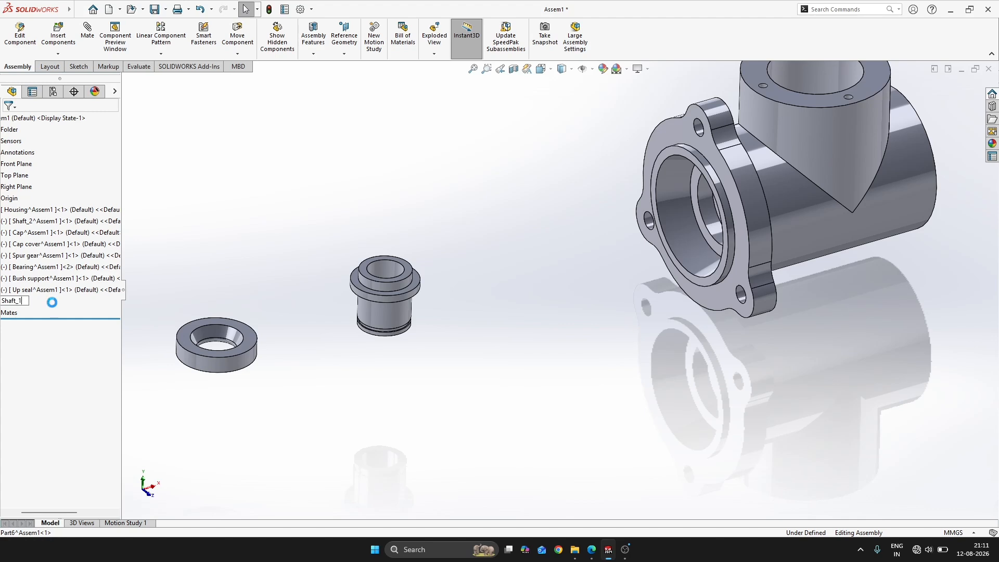
{"action": "key", "text": "Return"}
{"action": "left_click", "coordinate": [145, 272]}
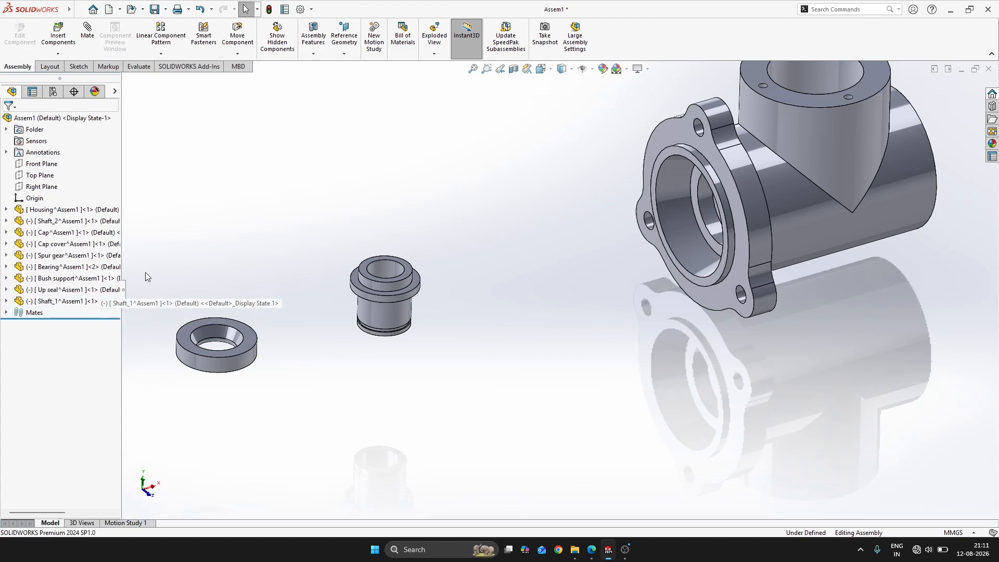
Open the Shaft_1 part in its own window and check the SHAFT 1 drawing in the PDF workbook
{"action": "left_click", "coordinate": [91, 300]}
{"action": "left_click", "coordinate": [100, 268]}
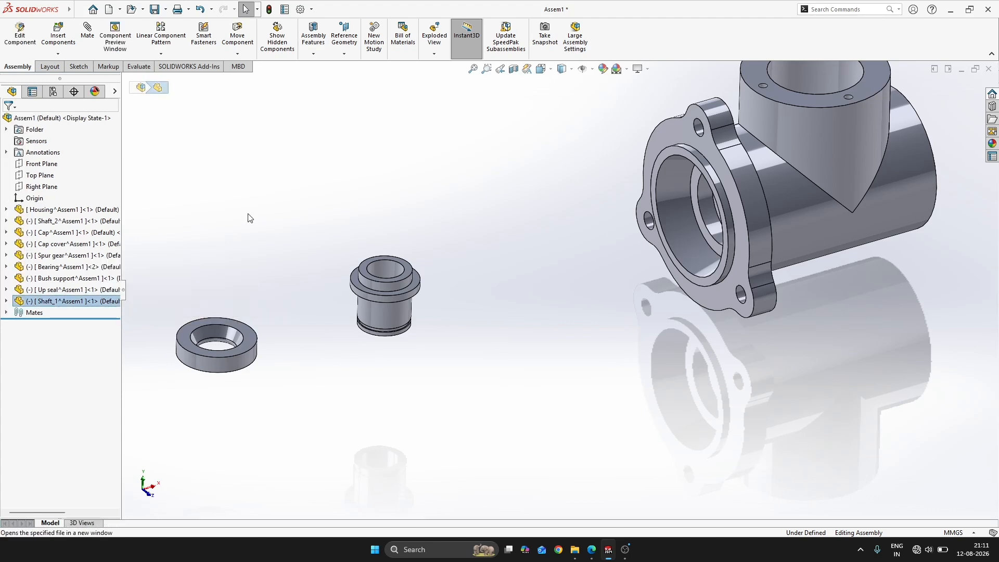
{"action": "key", "text": "alt+Tab"}
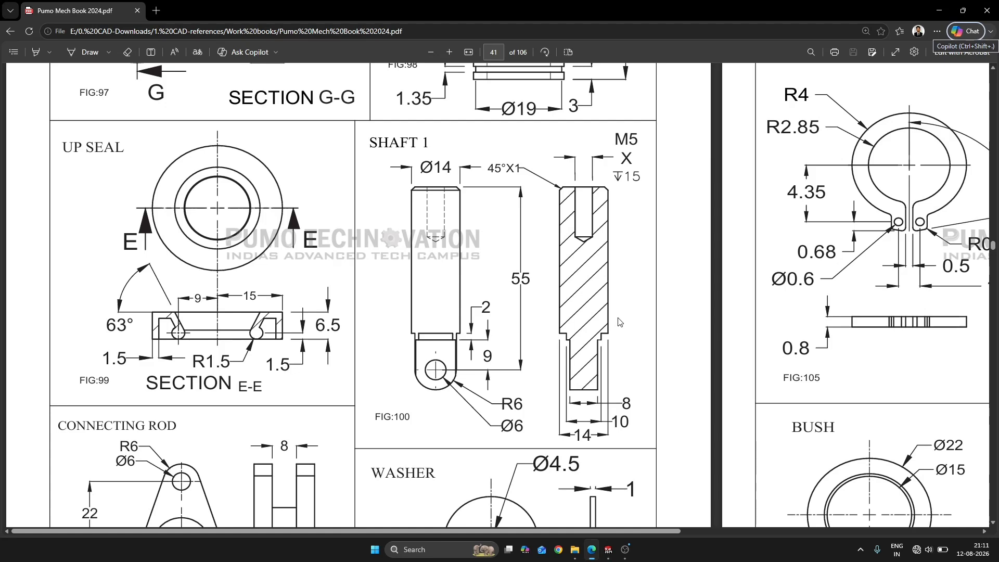
{"action": "key", "text": "alt+Tab"}
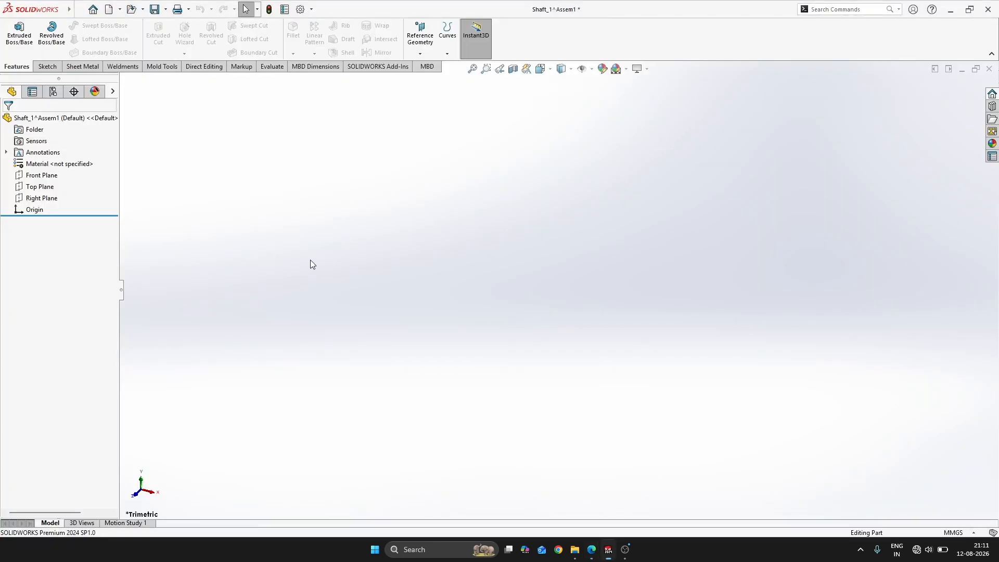
{"action": "key", "text": "alt+Tab"}
{"action": "key", "text": "alt+Tab"}
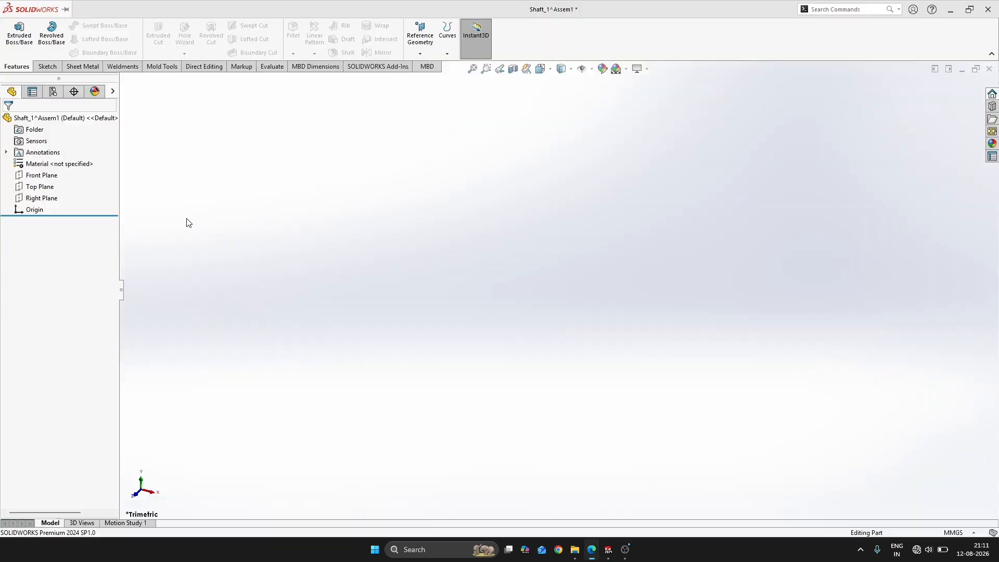
Start a sketch on the Top Plane and draw a circle about 48 mm in diameter centered on the origin
{"action": "left_click", "coordinate": [48, 188]}
{"action": "left_click", "coordinate": [68, 196]}
{"action": "key", "text": "s"}
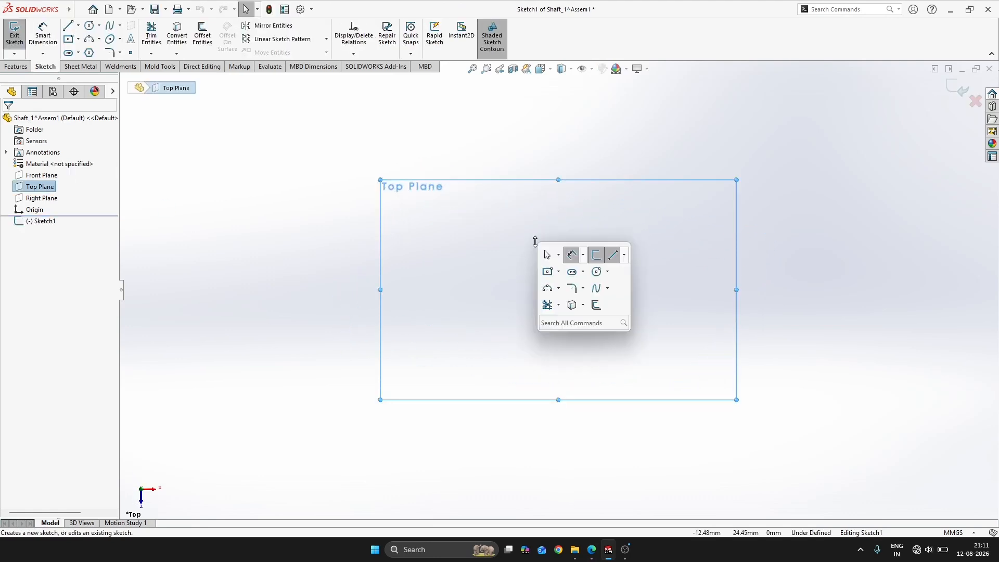
{"action": "left_click", "coordinate": [595, 272]}
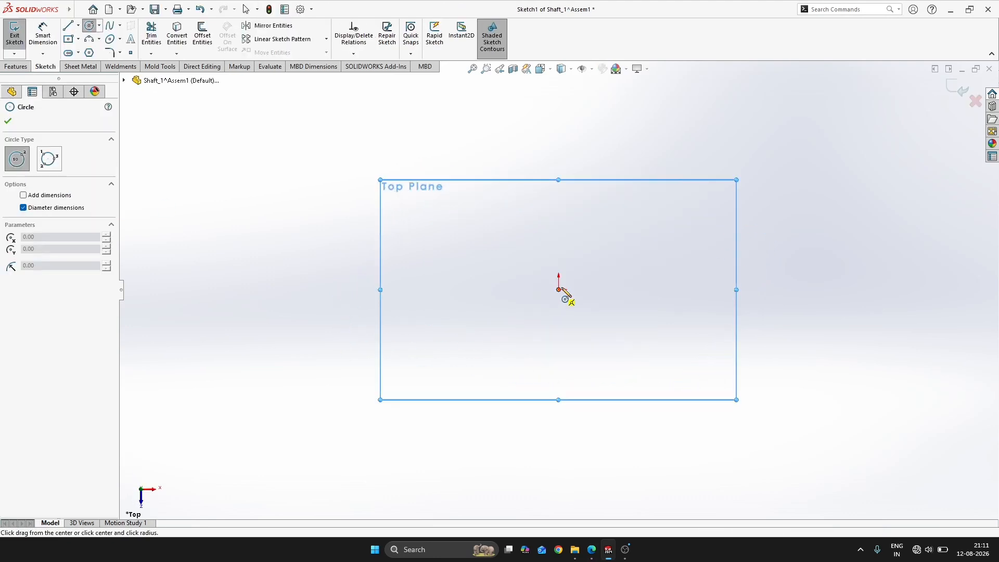
{"action": "left_click", "coordinate": [578, 277]}
{"action": "key", "text": "alt+Tab"}
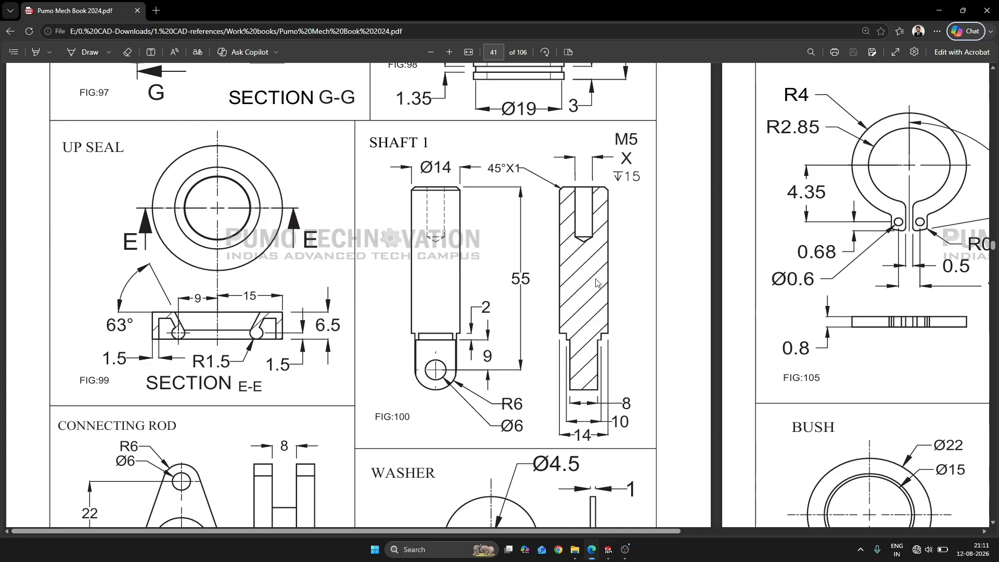
{"action": "key", "text": "alt+Tab"}
{"action": "key", "text": "Escape"}
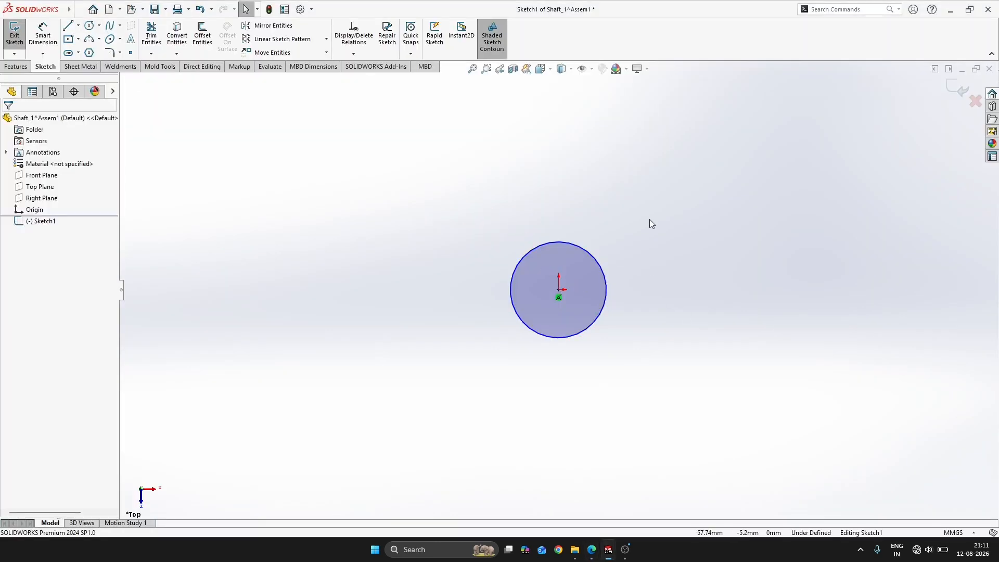
Dimension the circle's diameter as 14 mm, following the SHAFT 1 drawing
{"action": "key", "text": "d"}
{"action": "left_click", "coordinate": [599, 266]}
{"action": "key", "text": "alt+Tab"}
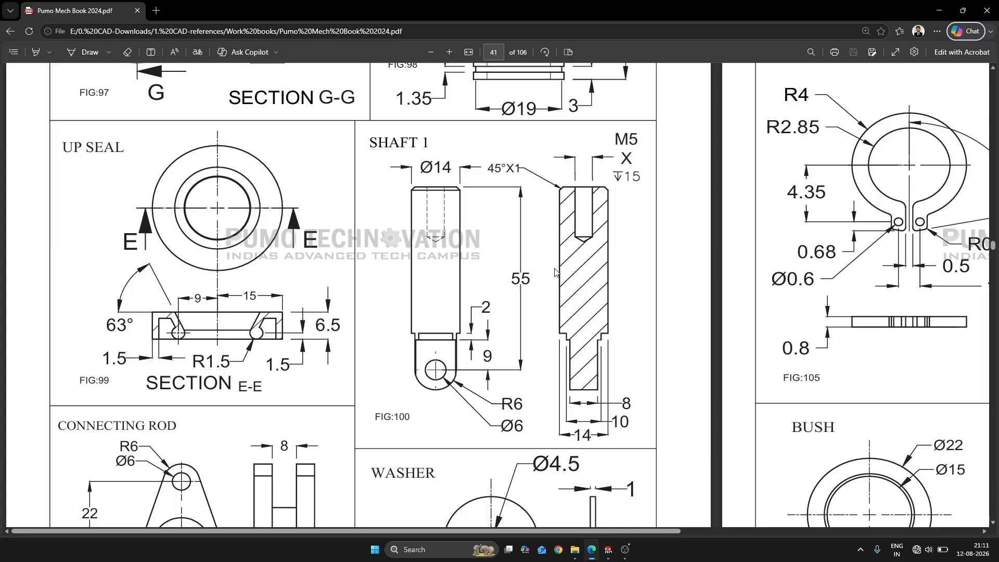
{"action": "key", "text": "alt+Tab"}
{"action": "left_click", "coordinate": [647, 284]}
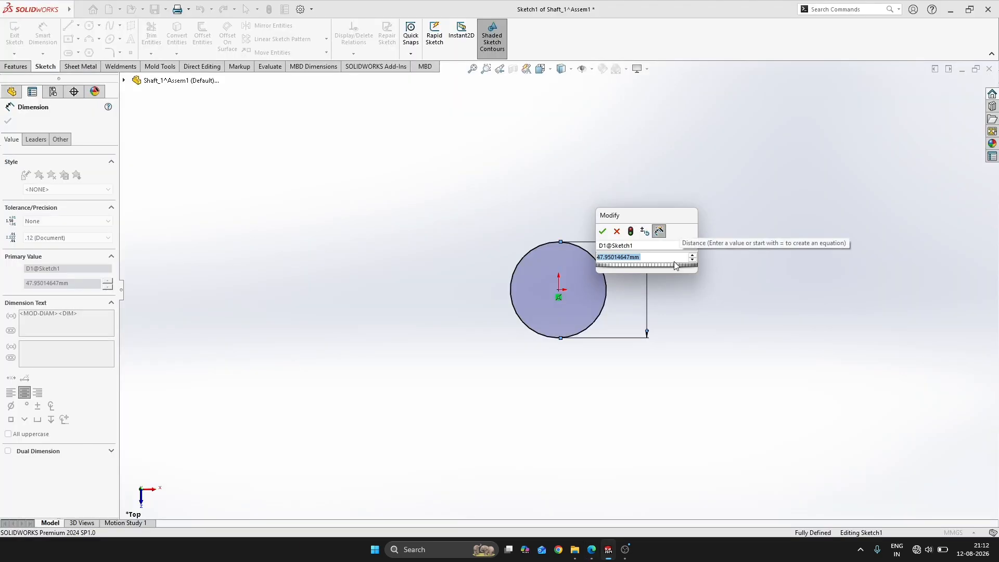
{"action": "type", "text": "14"}
{"action": "key", "text": "Return"}
{"action": "key", "text": "Escape"}
{"action": "key", "text": "Escape"}
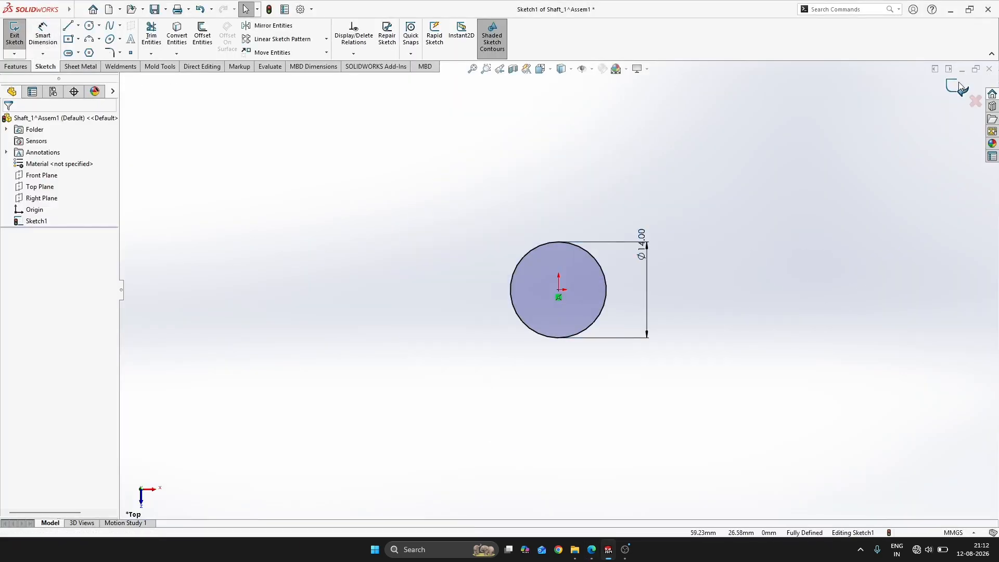
Exit the sketch and extrude the circle with a Mid Plane end condition to a depth of 55-9-2 (44 mm)
{"action": "left_click", "coordinate": [963, 90]}
{"action": "key", "text": "ctrl+7"}
{"action": "key", "text": "s"}
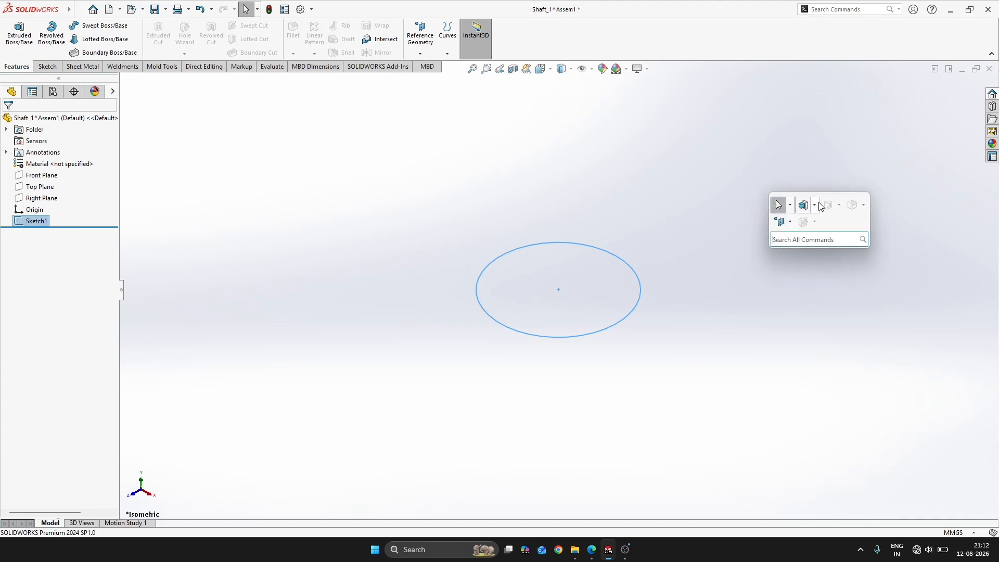
{"action": "key", "text": "alt+Tab"}
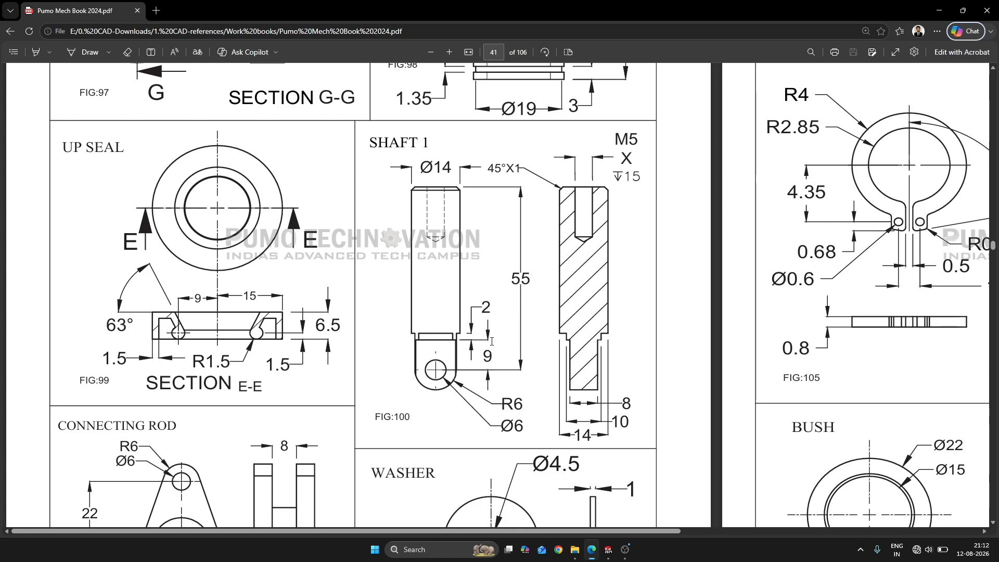
{"action": "key", "text": "alt+Tab"}
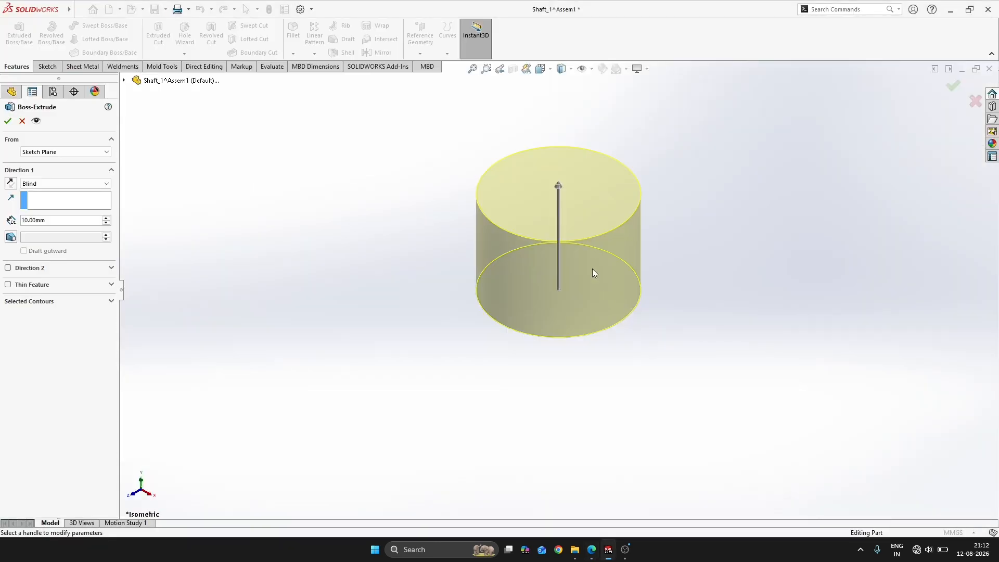
{"action": "left_click", "coordinate": [49, 183]}
{"action": "left_click", "coordinate": [52, 228]}
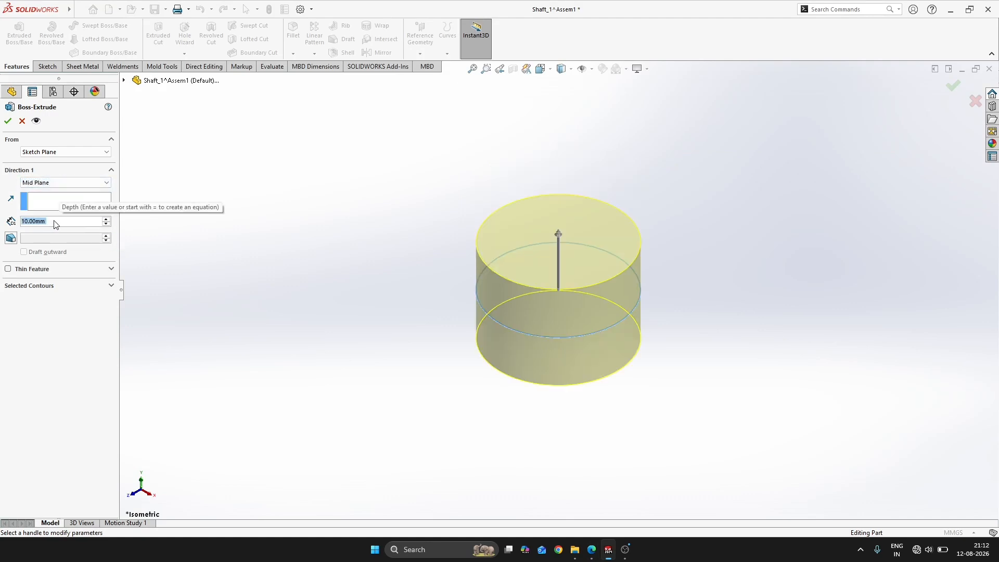
{"action": "type", "text": "55-"}
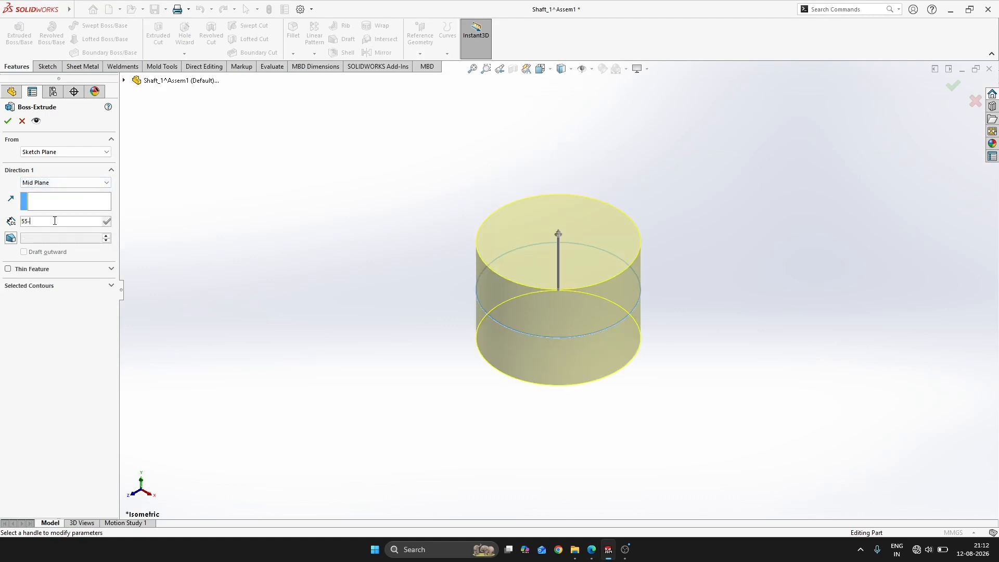
{"action": "type", "text": "9-2"}
{"action": "key", "text": "Return"}
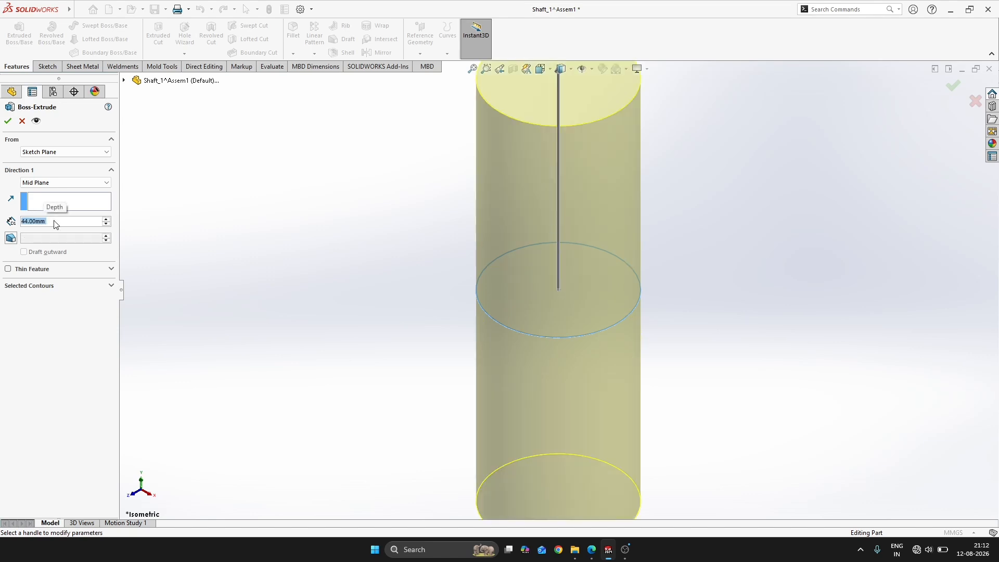
{"action": "key", "text": "Return"}
{"action": "left_click", "coordinate": [329, 253]}
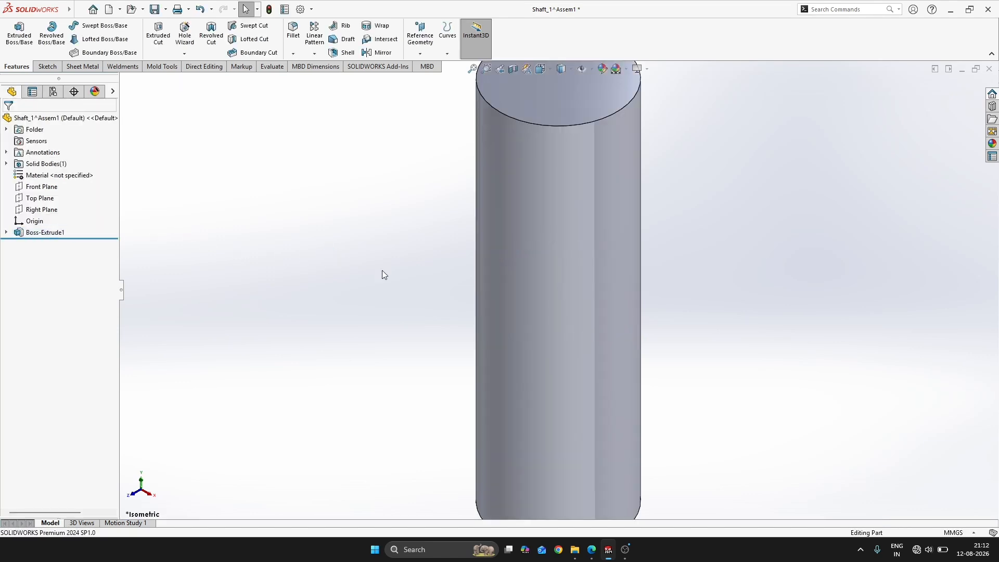
Check the M5 hole on the SHAFT 1 drawing and place a Hole Wizard hole at the center of the cylinder's upper face
{"action": "scroll", "coordinate": [382, 270], "scroll_direction": "up", "scroll_amount": 6}
{"action": "key", "text": "alt+Tab"}
{"action": "key", "text": "alt+Tab"}
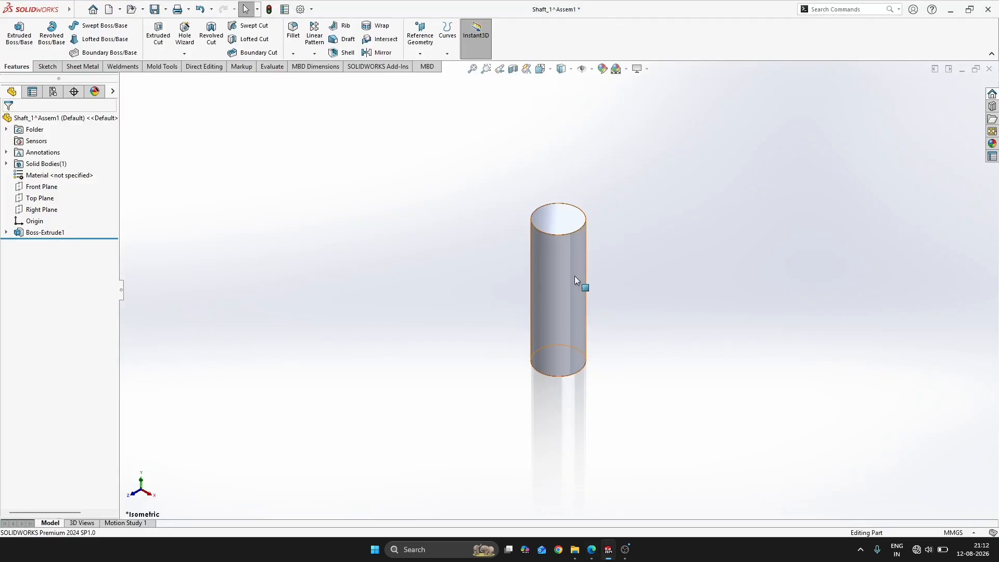
{"action": "key", "text": "alt+Tab"}
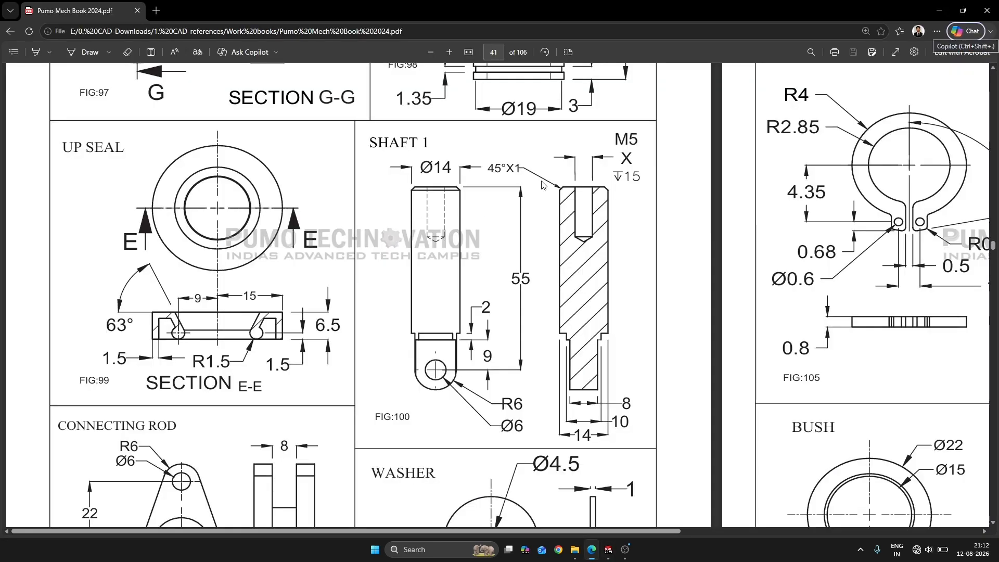
{"action": "key", "text": "alt+Tab"}
{"action": "key", "text": "s"}
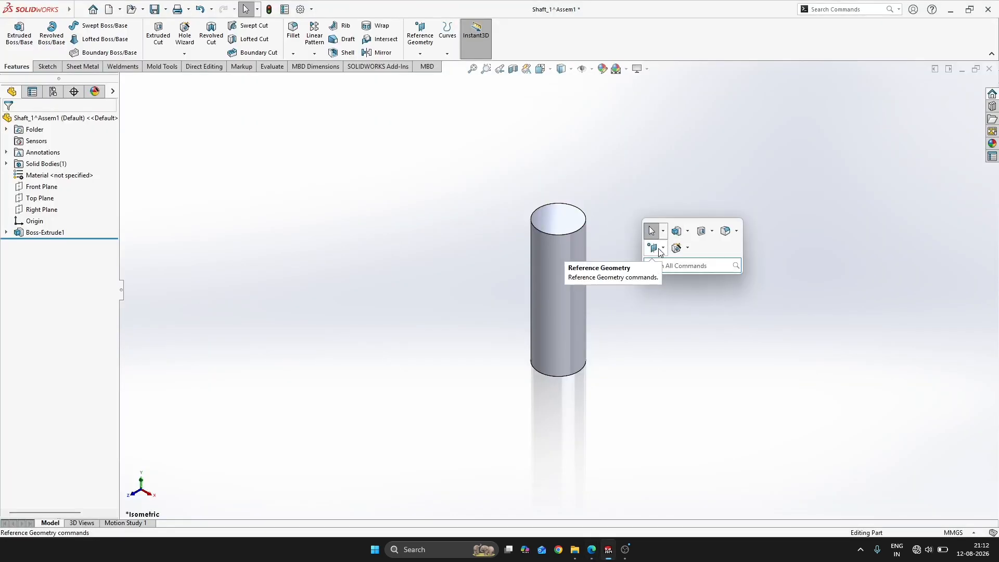
{"action": "left_click", "coordinate": [675, 248]}
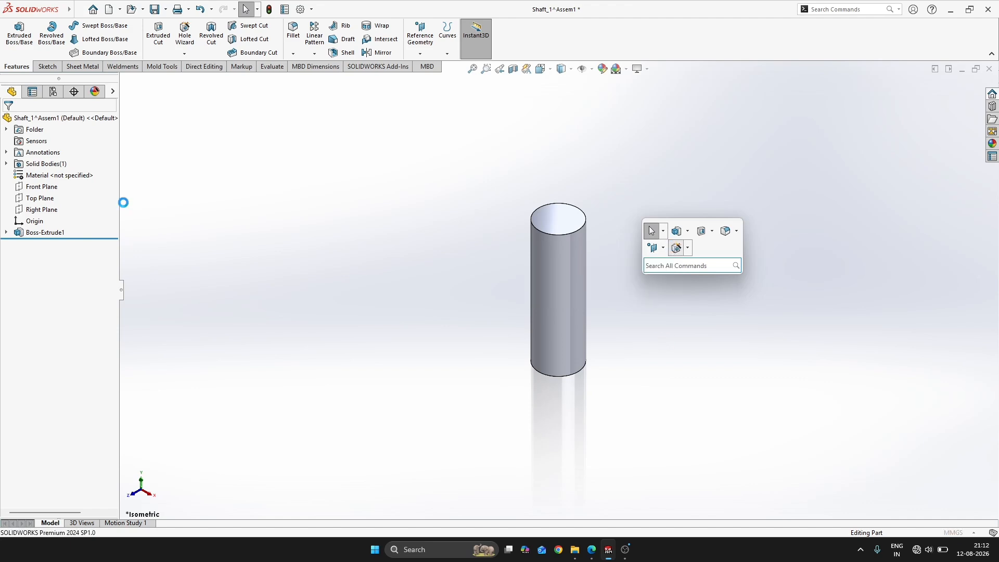
{"action": "left_click", "coordinate": [61, 140]}
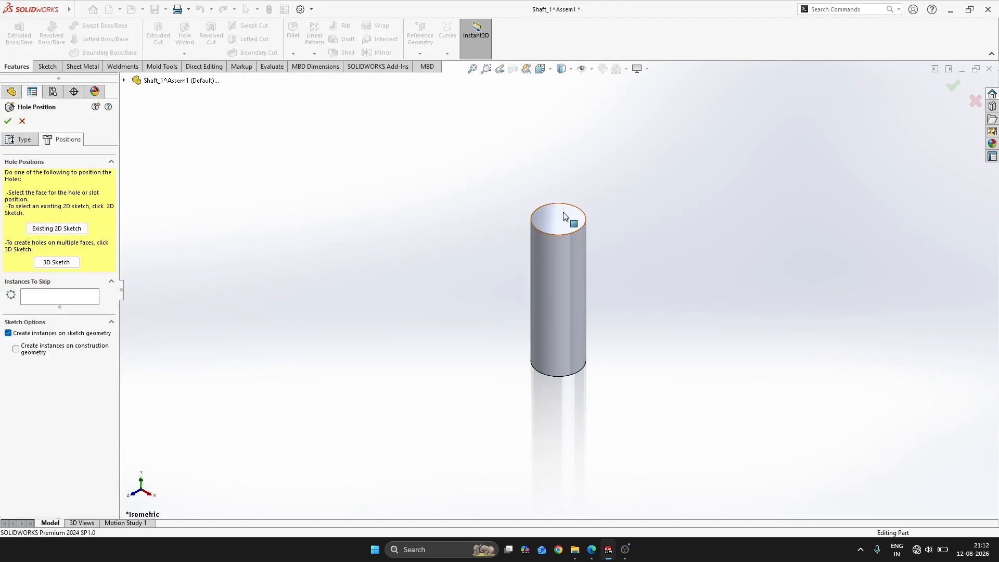
{"action": "left_click", "coordinate": [565, 215]}
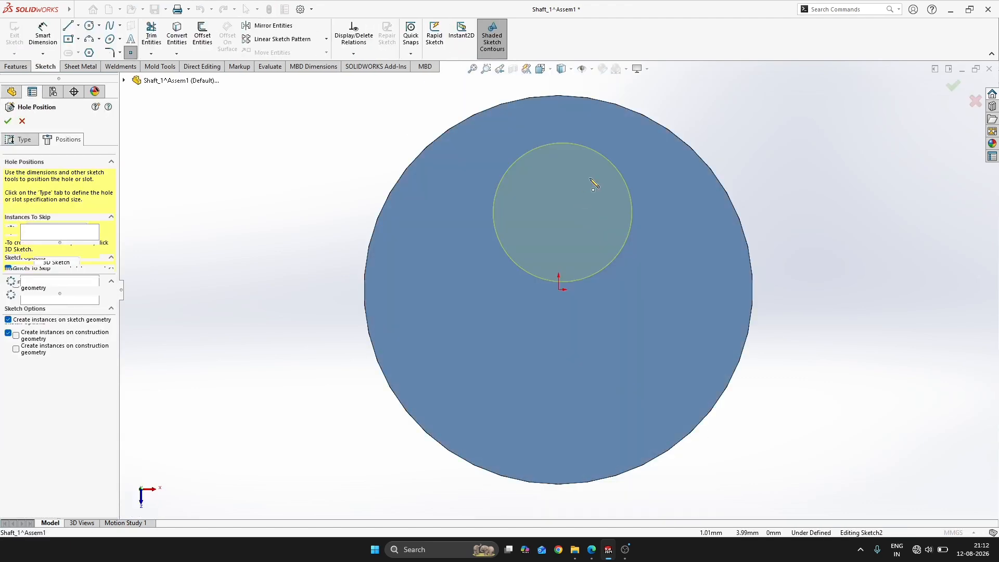
{"action": "left_click", "coordinate": [560, 290]}
Define the end hole as an ANSI Metric straight tap, type Tapped hole, size M5x0.8, with a Blind end condition, and create it
{"action": "left_click", "coordinate": [20, 140]}
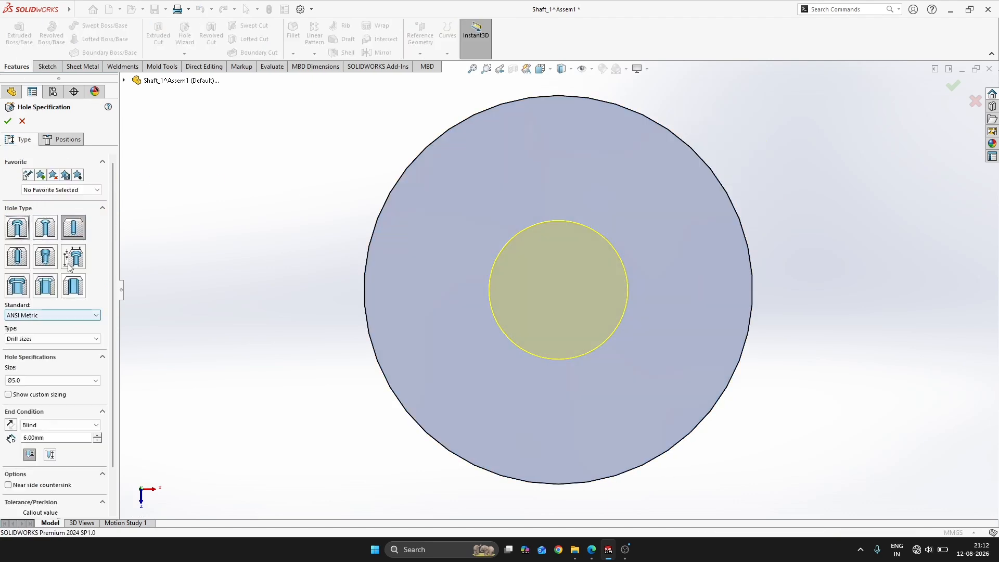
{"action": "left_click", "coordinate": [17, 257]}
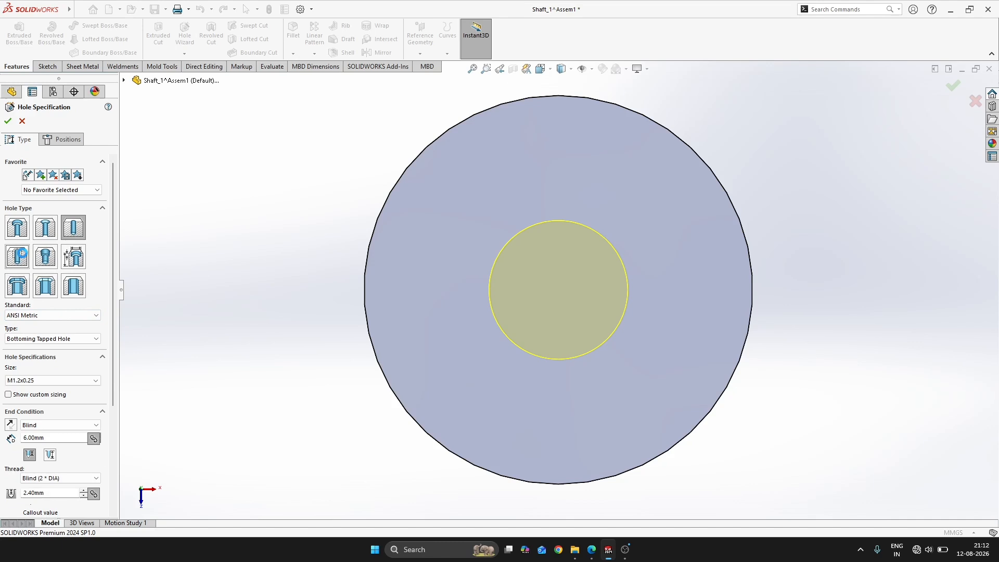
{"action": "left_click", "coordinate": [50, 338]}
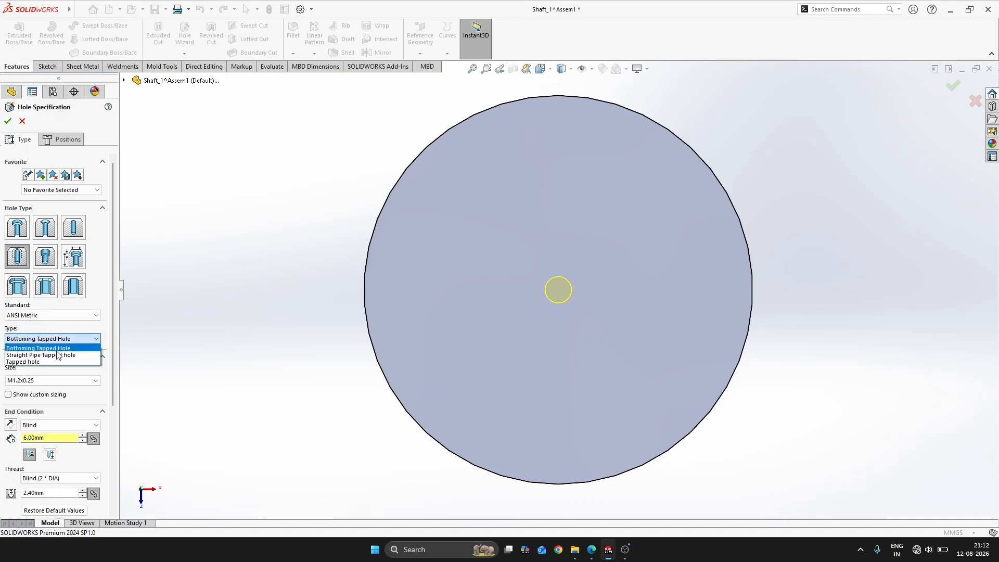
{"action": "left_click", "coordinate": [48, 363]}
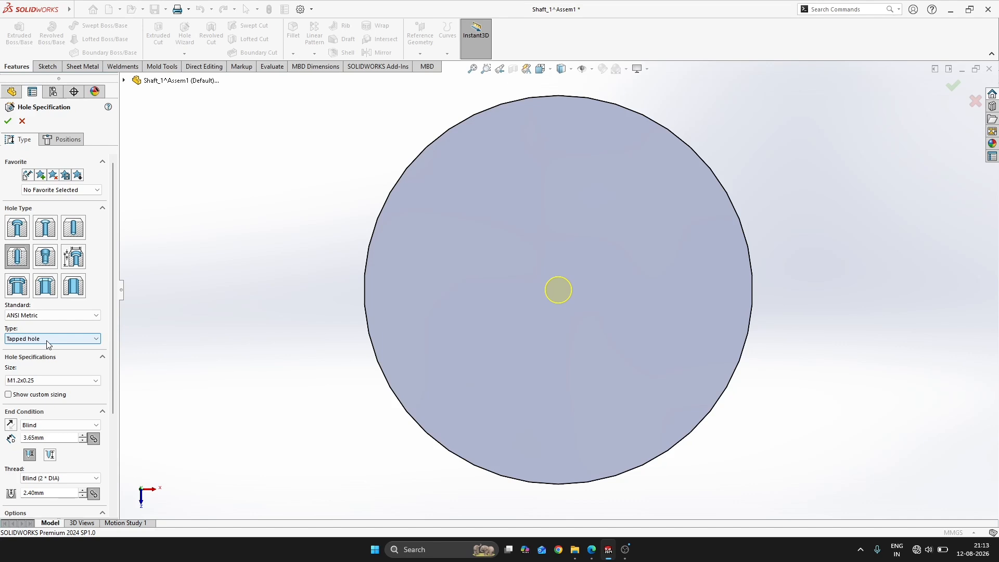
{"action": "left_click", "coordinate": [48, 380]}
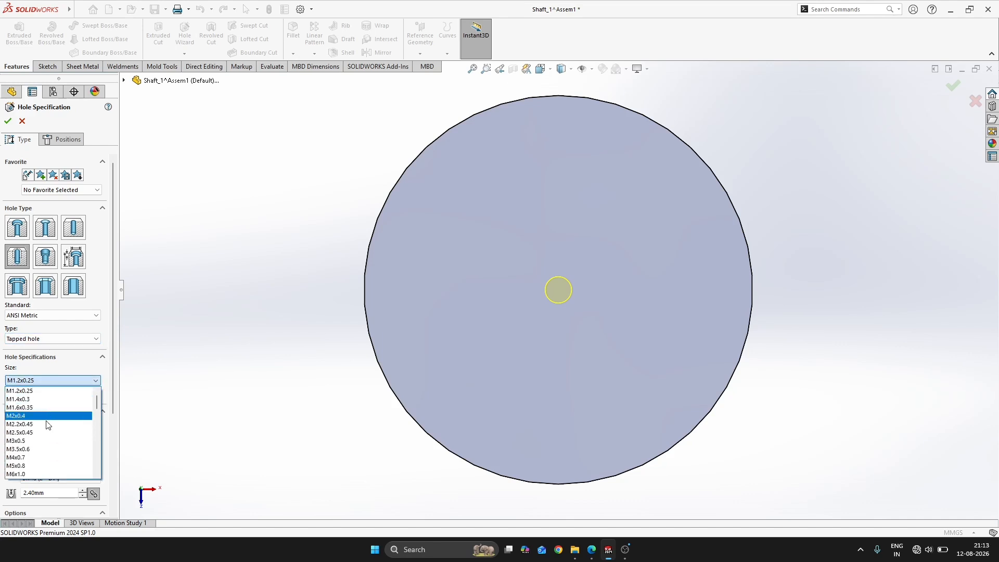
{"action": "left_click", "coordinate": [36, 466]}
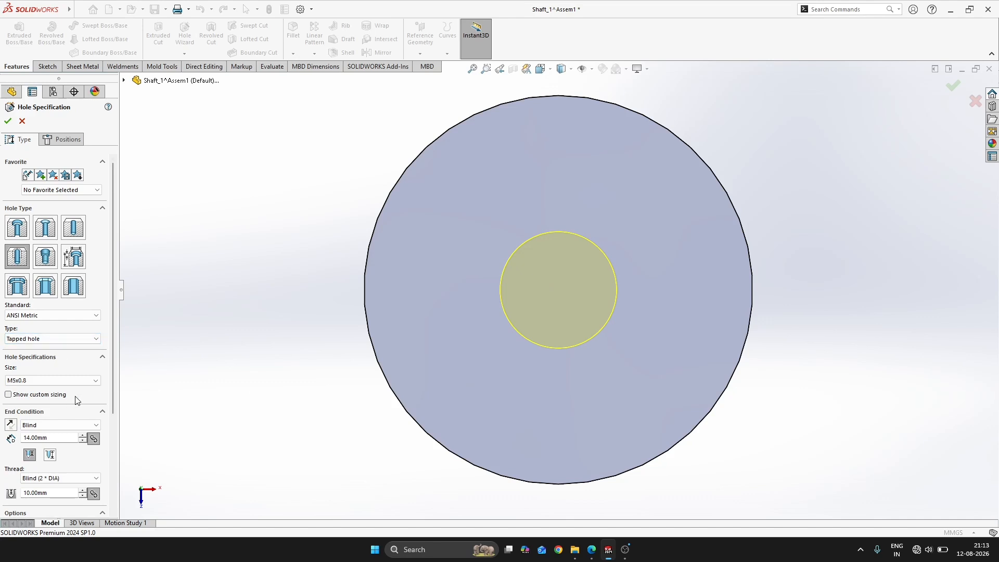
{"action": "middle_click_drag", "start_coordinate": [371, 405], "coordinate": [446, 330]}
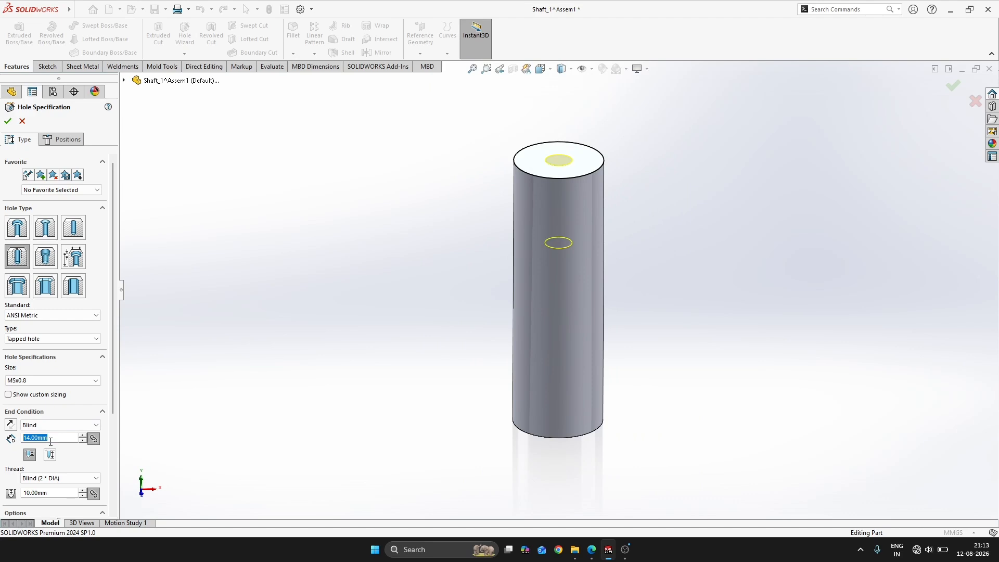
{"action": "key", "text": "Return"}
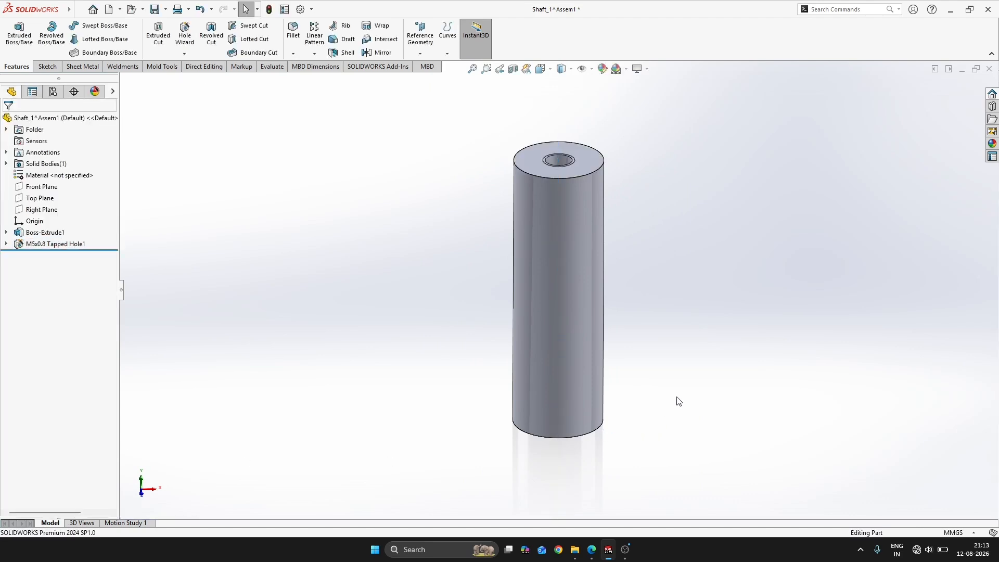
Check the lower end of the SHAFT 1 drawing and start a sketch on the Front Plane
{"action": "middle_click_drag", "start_coordinate": [676, 401], "coordinate": [484, 256]}
{"action": "key", "text": "alt+Tab"}
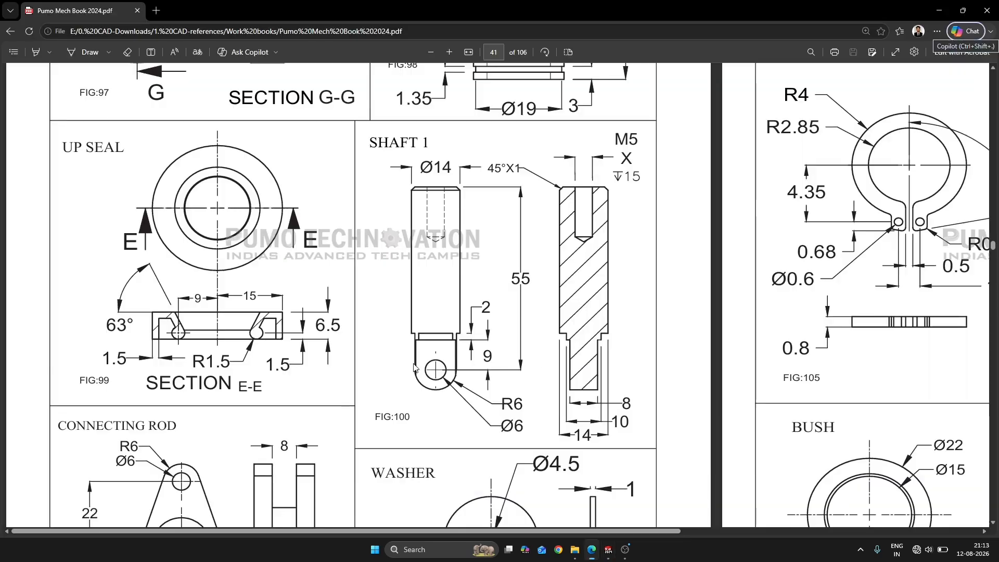
{"action": "key", "text": "alt+Tab"}
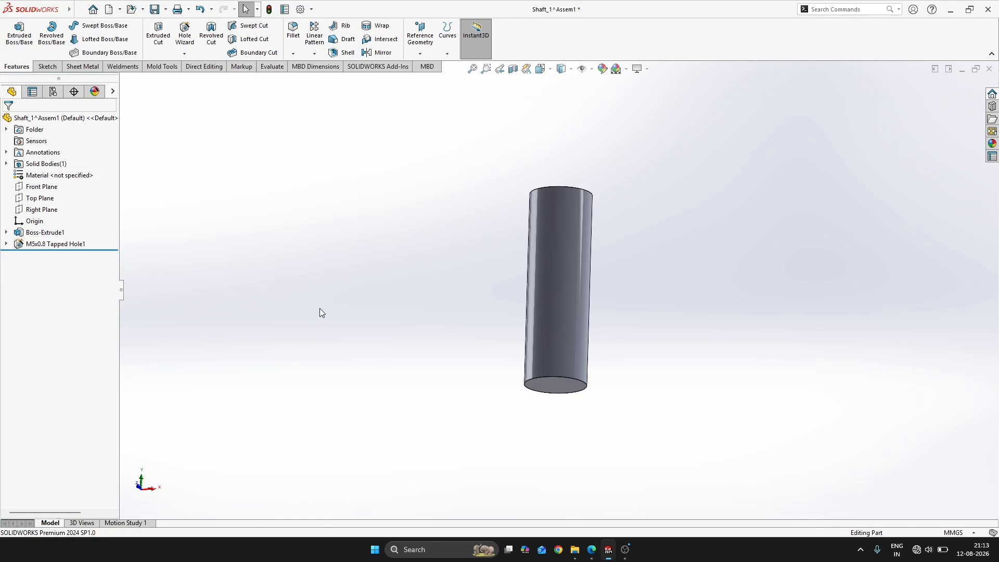
{"action": "left_click", "coordinate": [42, 186]}
{"action": "left_click", "coordinate": [41, 170]}
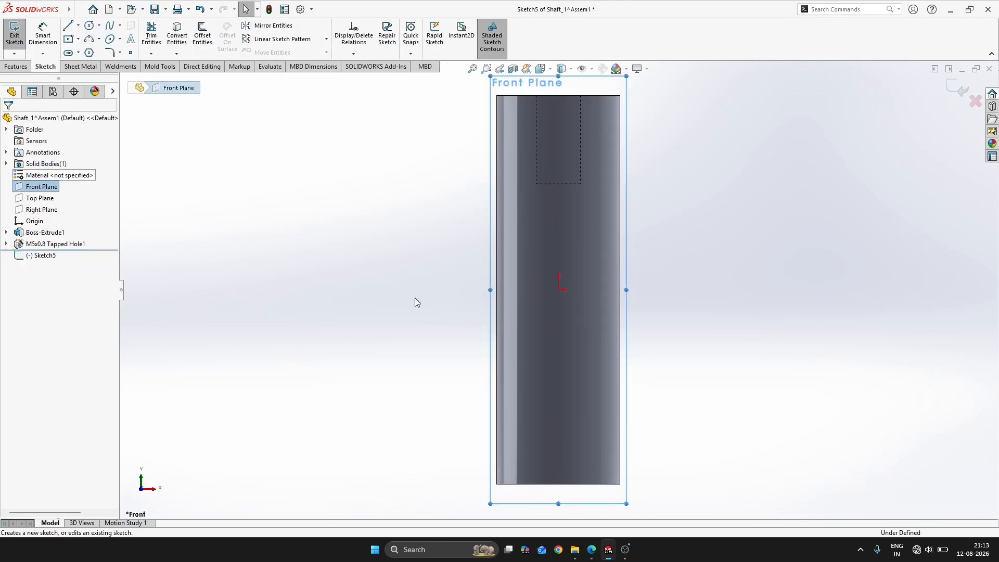
{"action": "scroll", "coordinate": [599, 360], "scroll_direction": "up", "scroll_amount": 6}
{"action": "scroll", "coordinate": [621, 363], "scroll_direction": "down", "scroll_amount": 5}
{"action": "scroll", "coordinate": [420, 360], "scroll_direction": "up", "scroll_amount": 4}
{"action": "scroll", "coordinate": [441, 350], "scroll_direction": "down", "scroll_amount": 3}
Sketch a near-vertical centerpoint slot about 39 mm long and 5.2 mm wide, extending below the cylinder's lower end
{"action": "key", "text": "alt"}
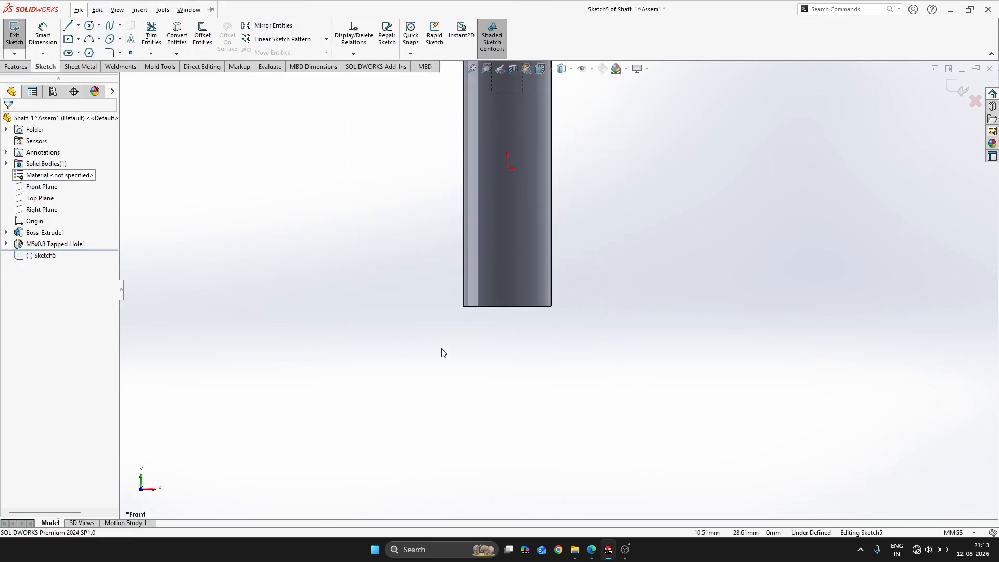
{"action": "key", "text": "s"}
{"action": "key", "text": "alt+Tab"}
{"action": "key", "text": "alt+Tab"}
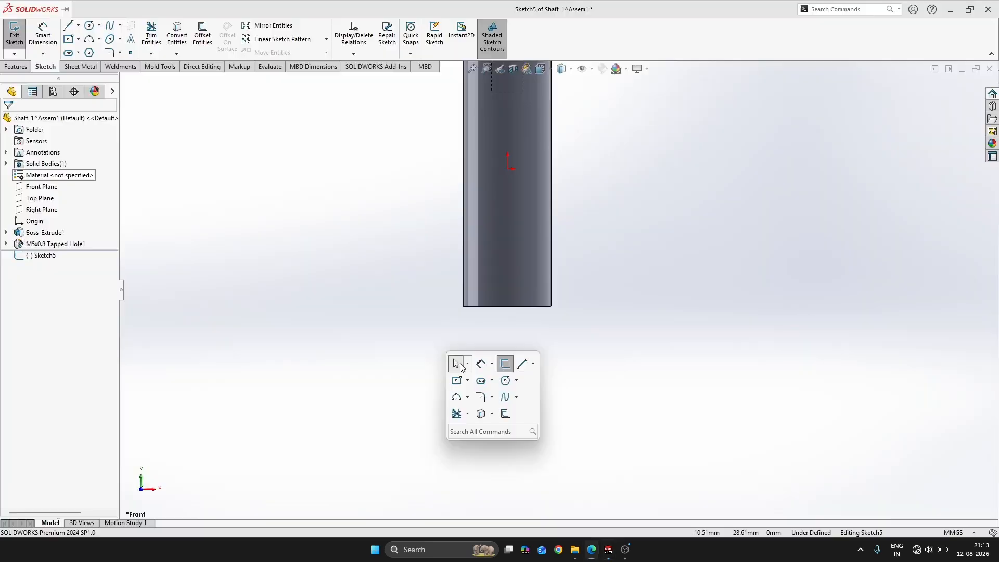
{"action": "left_click", "coordinate": [460, 367]}
{"action": "key", "text": "s"}
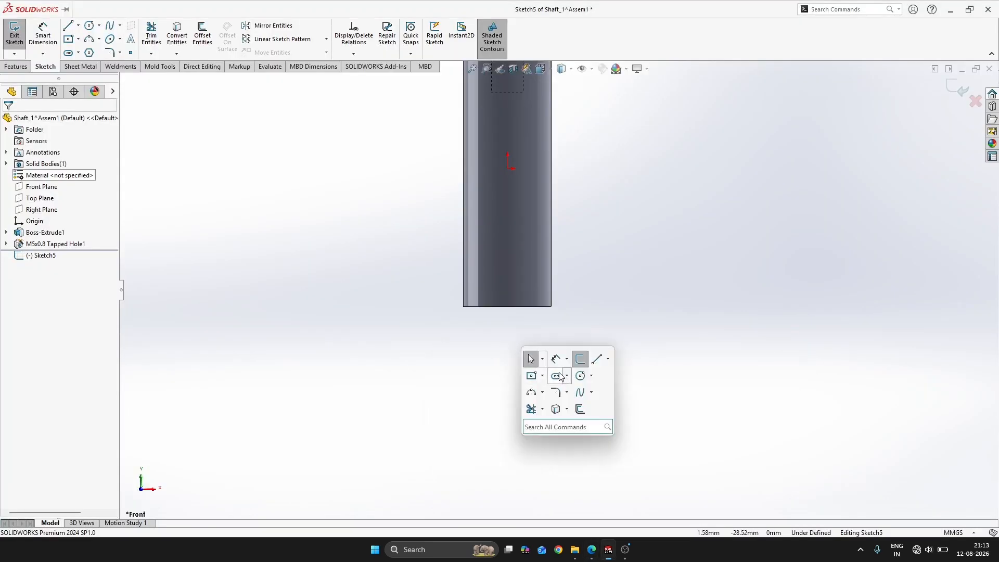
{"action": "left_click", "coordinate": [558, 376]}
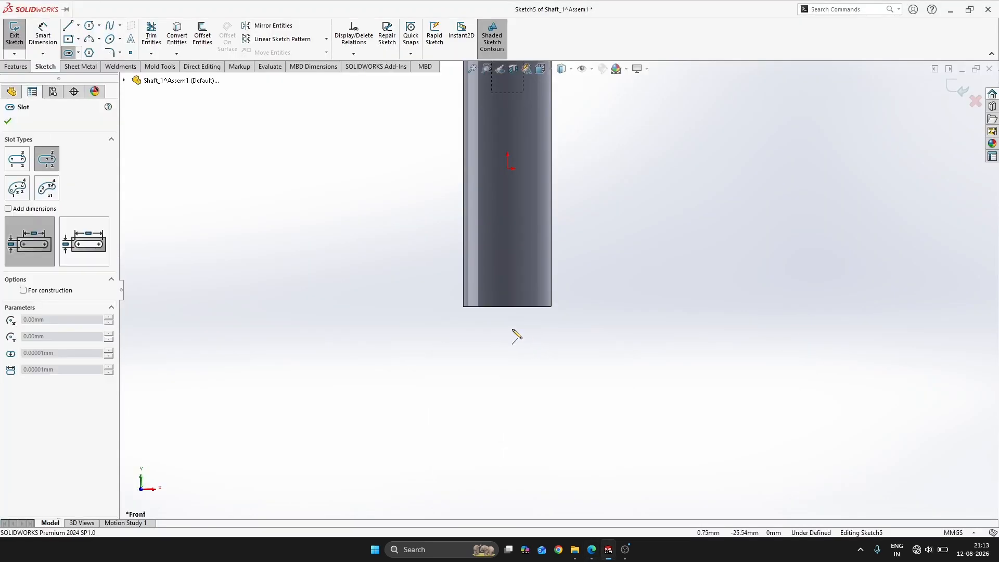
{"action": "left_click", "coordinate": [510, 260]}
{"action": "left_click", "coordinate": [512, 383]}
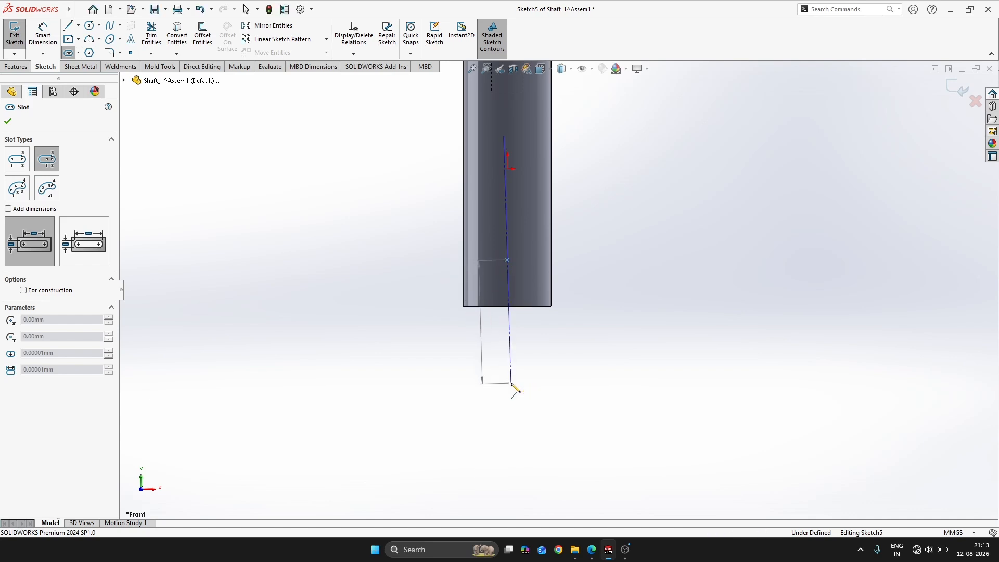
{"action": "key", "text": "Escape"}
Make the slot vertical and its centerline coincident with the origin
{"action": "left_click", "coordinate": [511, 350]}
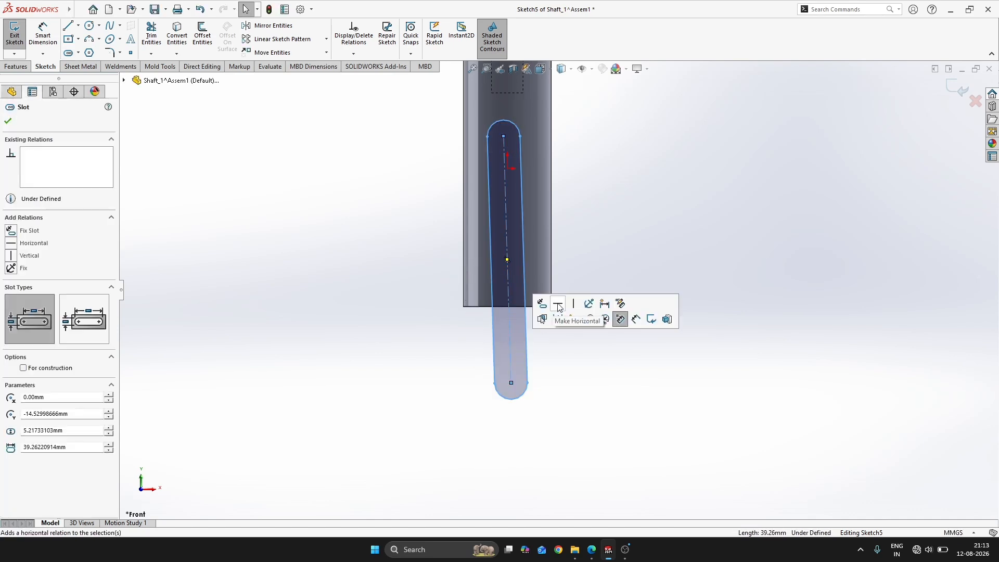
{"action": "left_click", "coordinate": [574, 304]}
{"action": "left_click", "coordinate": [592, 265]}
{"action": "scroll", "coordinate": [501, 260], "scroll_direction": "up", "scroll_amount": 1}
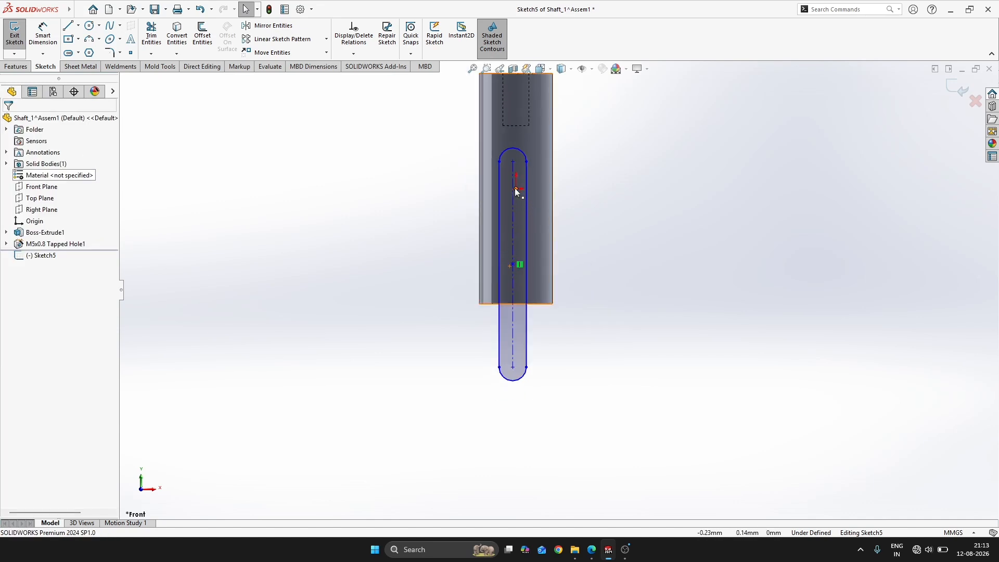
{"action": "left_click", "coordinate": [516, 189], "text": "ctrl"}
{"action": "left_click", "coordinate": [520, 214]}
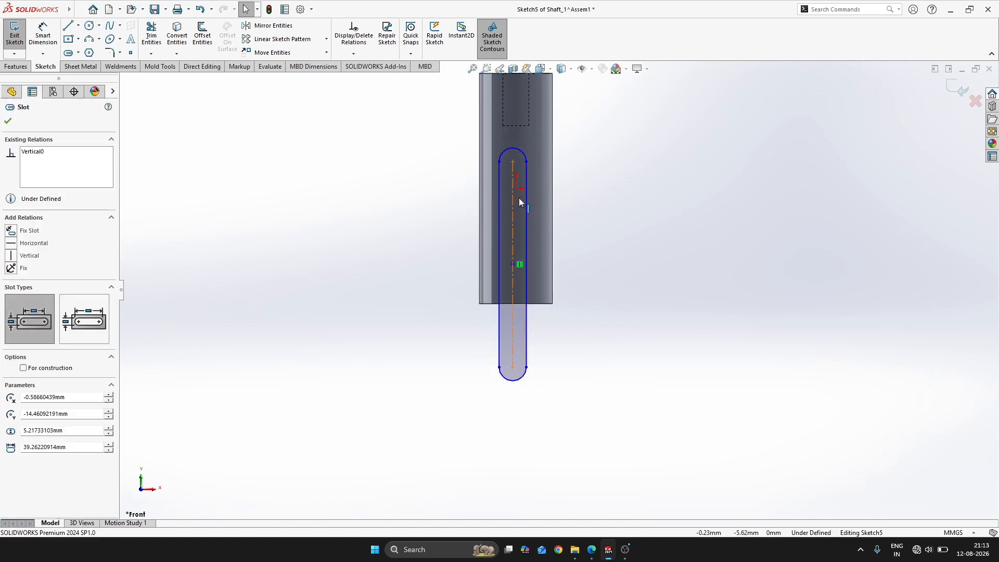
{"action": "left_click", "coordinate": [516, 189], "text": "ctrl"}
{"action": "left_click", "coordinate": [560, 146]}
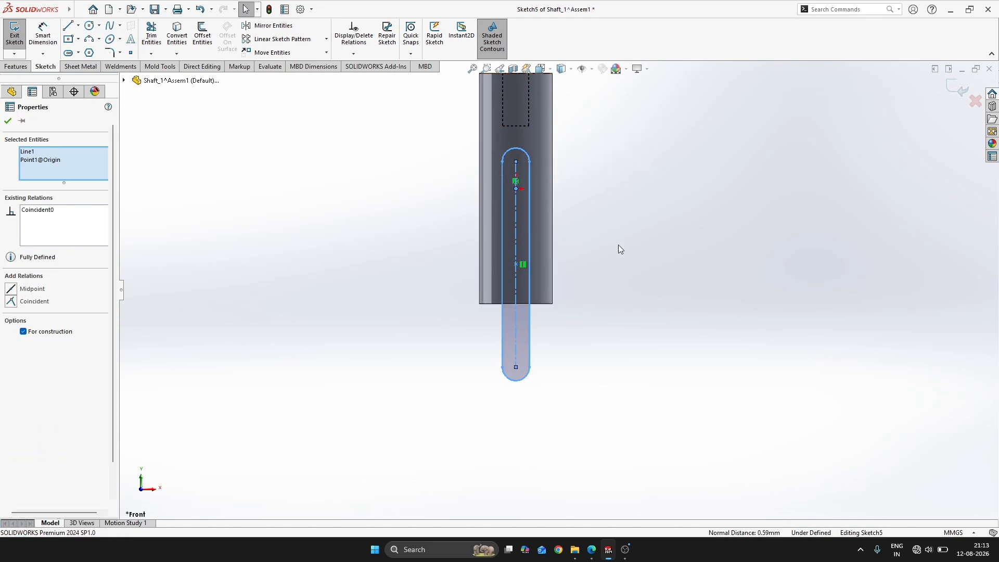
{"action": "left_click", "coordinate": [619, 245]}
Dimension the distance from the cylinder's upper edge to the center of the slot's lower arc as 55 mm
{"action": "key", "text": "alt+Tab"}
{"action": "key", "text": "alt+Tab"}
{"action": "key", "text": "s"}
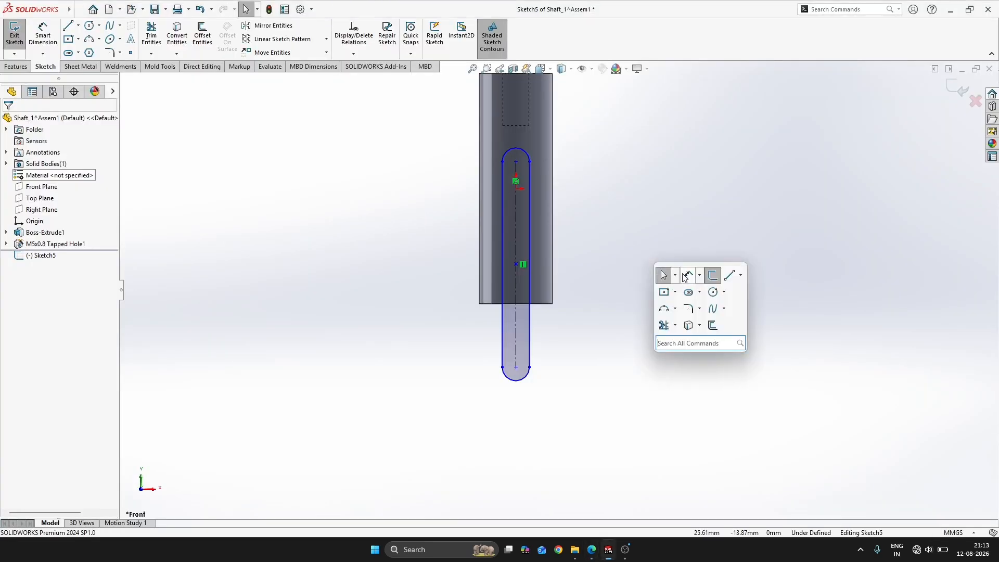
{"action": "left_click", "coordinate": [688, 277]}
{"action": "scroll", "coordinate": [582, 278], "scroll_direction": "up", "scroll_amount": 3}
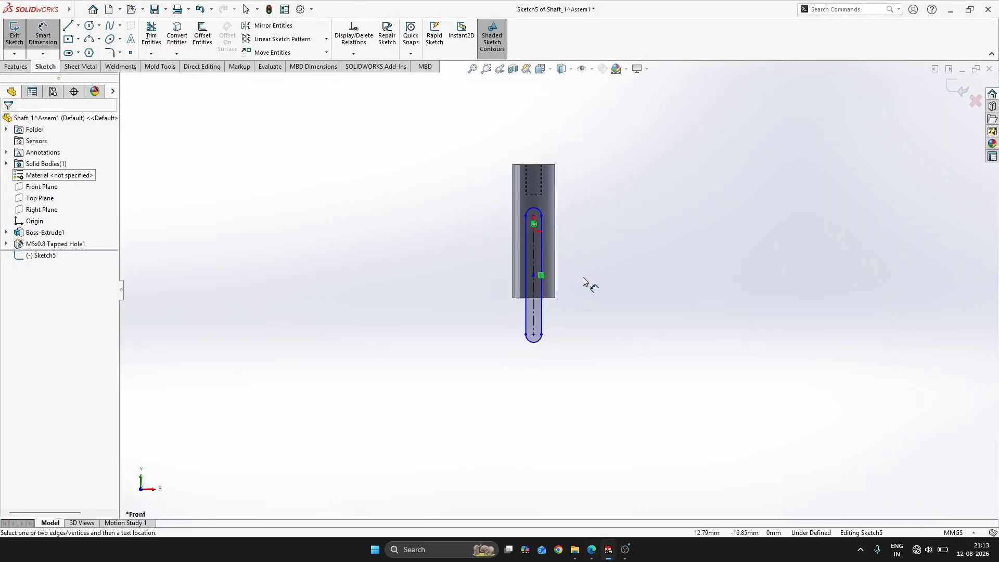
{"action": "left_click", "coordinate": [547, 165]}
{"action": "left_click", "coordinate": [534, 336]}
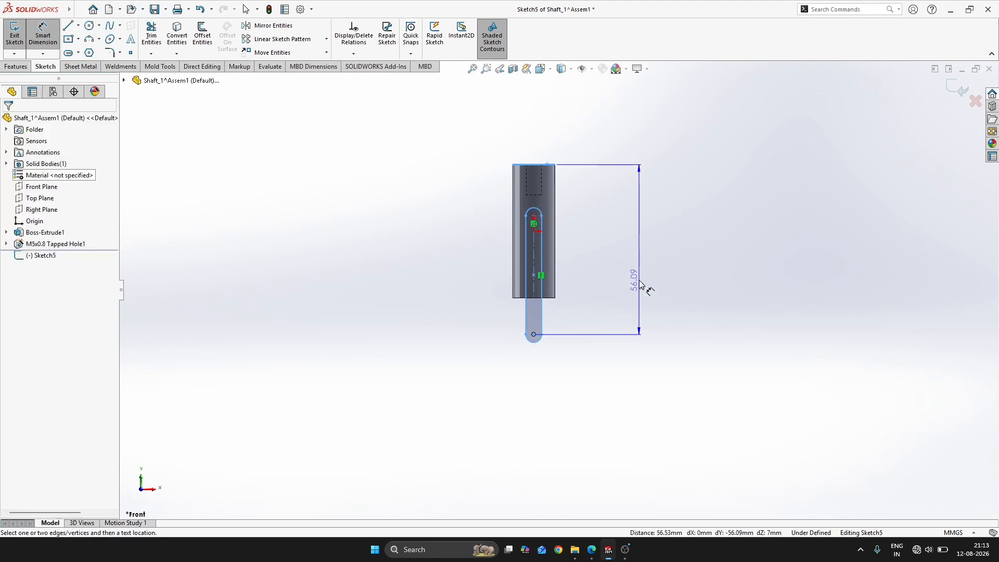
{"action": "left_click", "coordinate": [638, 286]}
{"action": "type", "text": "55"}
{"action": "key", "text": "Return"}
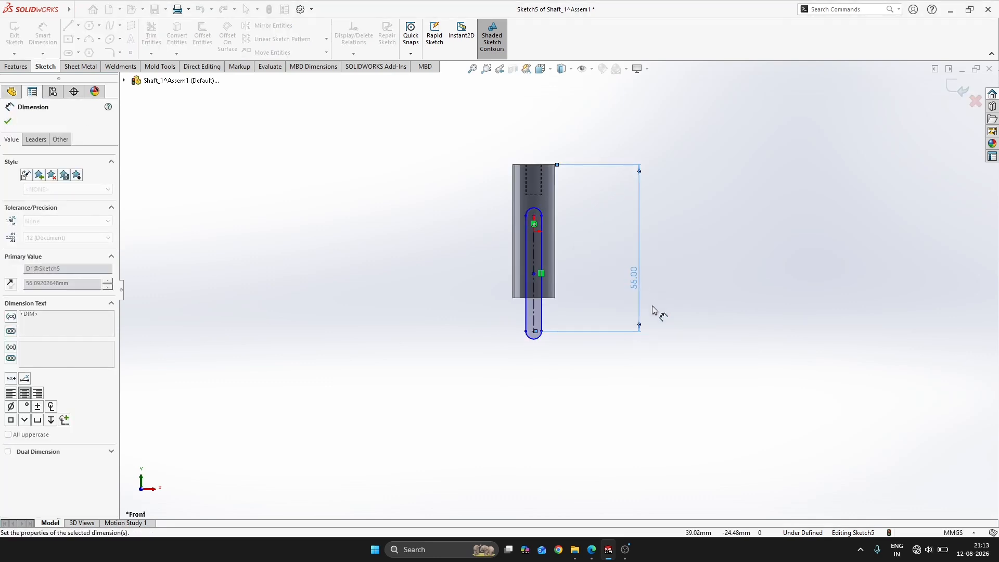
{"action": "key", "text": "Escape"}
Check the SHAFT 1 drawing and dimension the slot's lower arc with a 6 mm radius
{"action": "key", "text": "alt+Tab"}
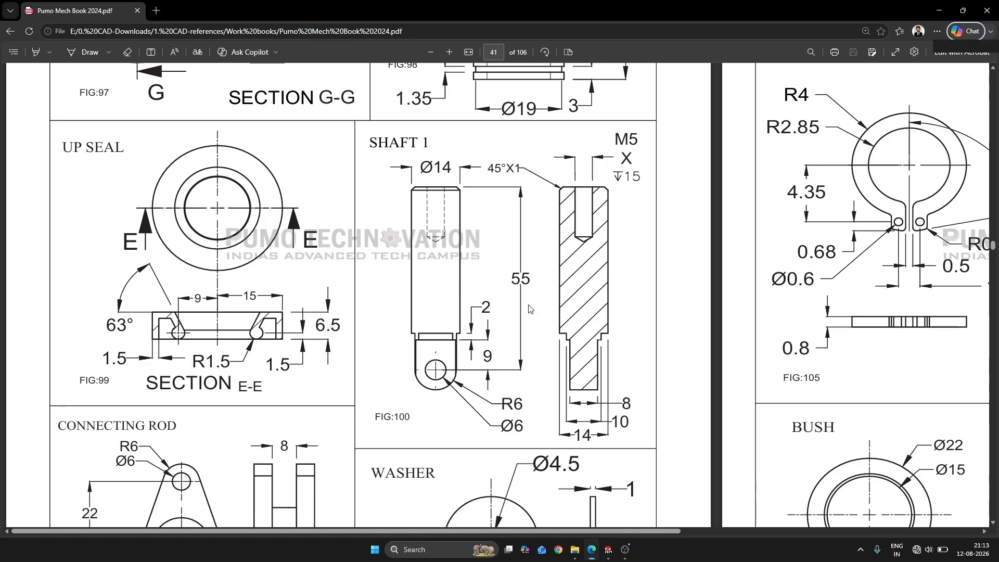
{"action": "key", "text": "alt+Tab"}
{"action": "key", "text": "s"}
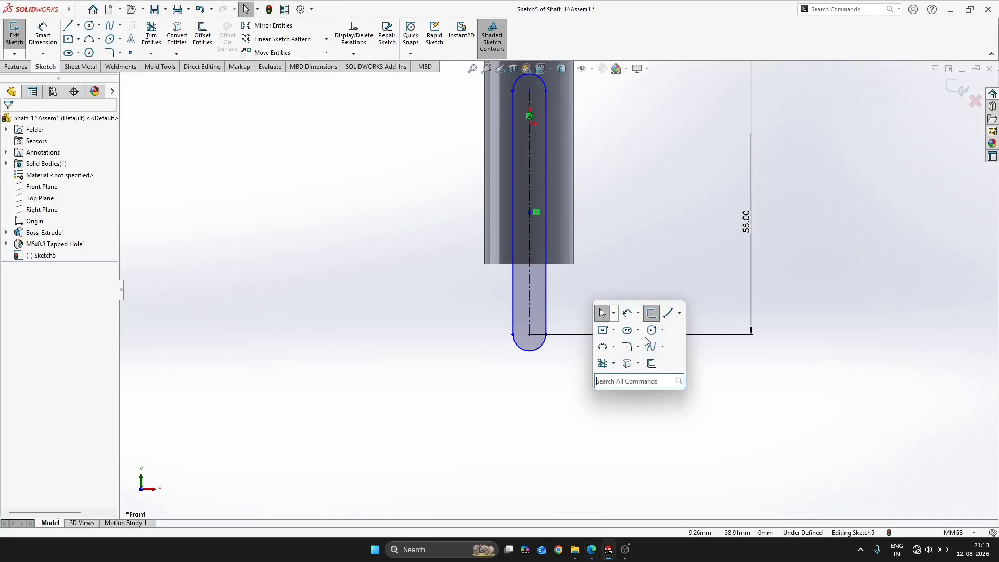
{"action": "left_click", "coordinate": [627, 313]}
{"action": "left_click", "coordinate": [527, 349]}
{"action": "left_click", "coordinate": [456, 402]}
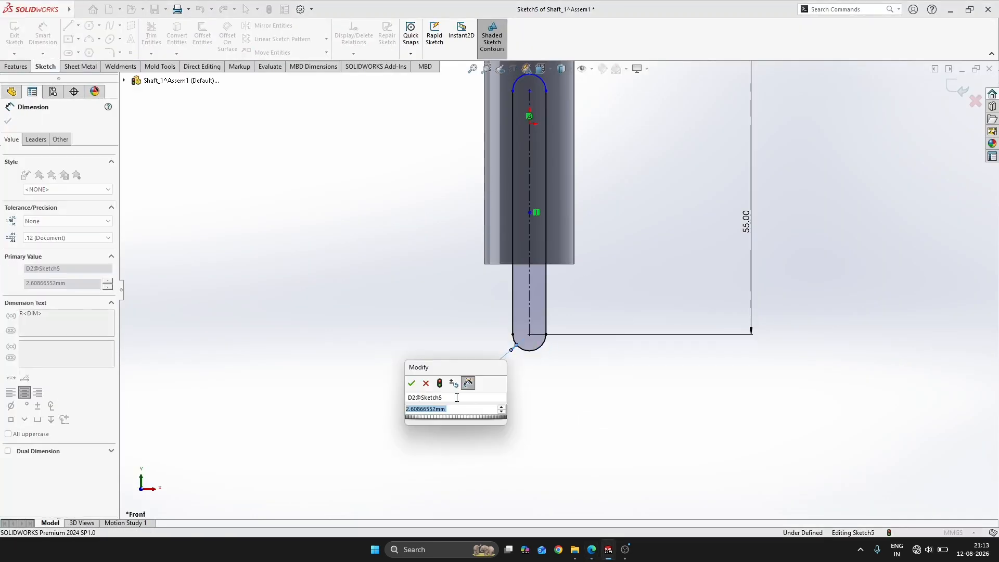
{"action": "type", "text": "6"}
{"action": "key", "text": "Return"}
{"action": "key", "text": "Escape"}
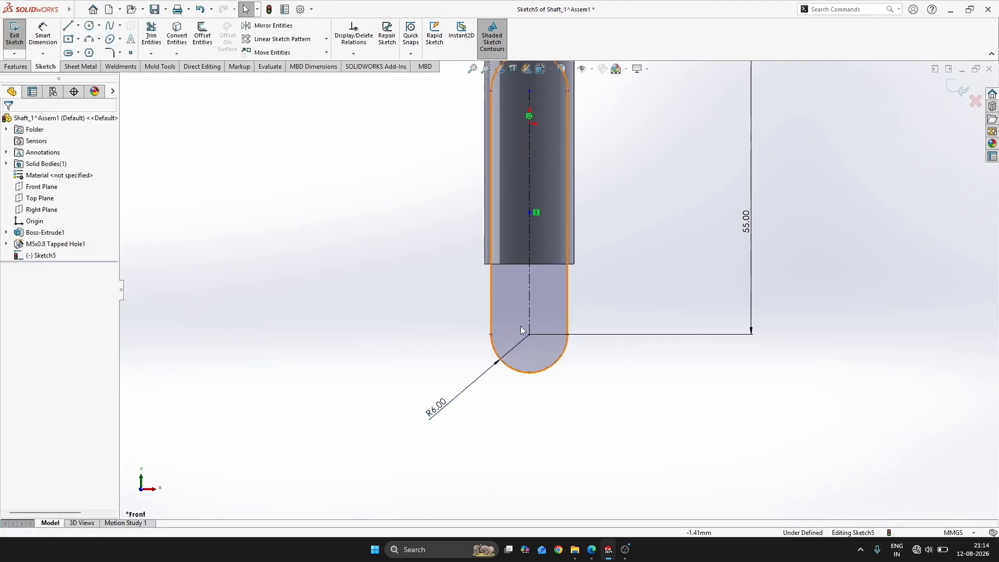
Sketch a line across the slot just below the cylinder's lower end and make it horizontal
{"action": "key", "text": "alt+Tab"}
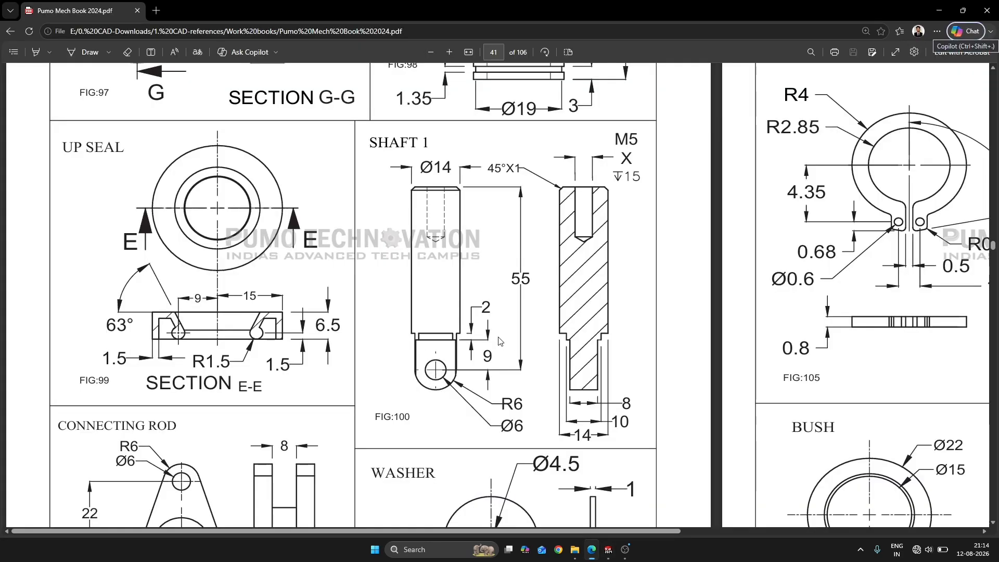
{"action": "key", "text": "alt+Tab"}
{"action": "key", "text": "s"}
{"action": "left_click", "coordinate": [638, 382]}
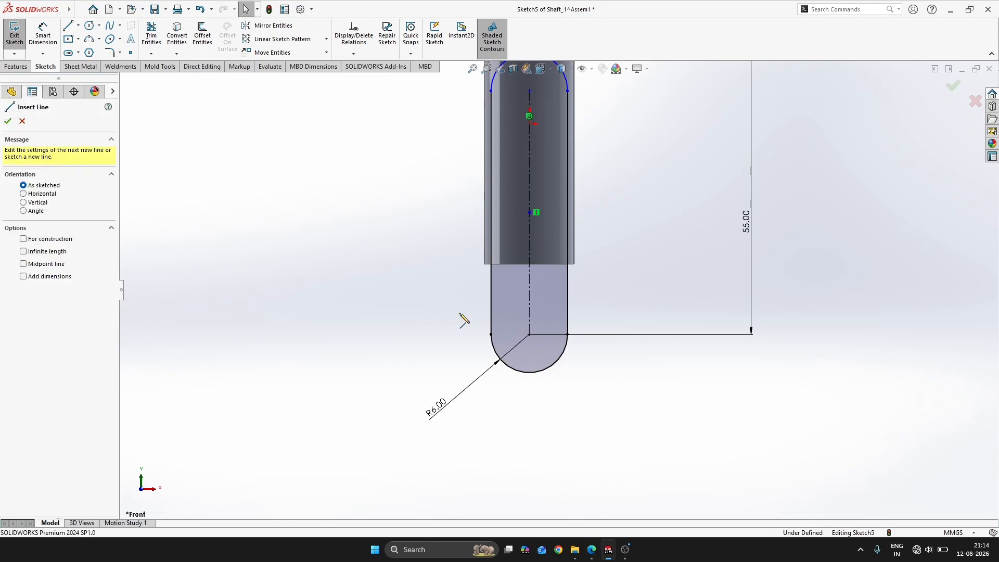
{"action": "left_click", "coordinate": [451, 284]}
{"action": "left_click", "coordinate": [623, 282]}
{"action": "key", "text": "Escape"}
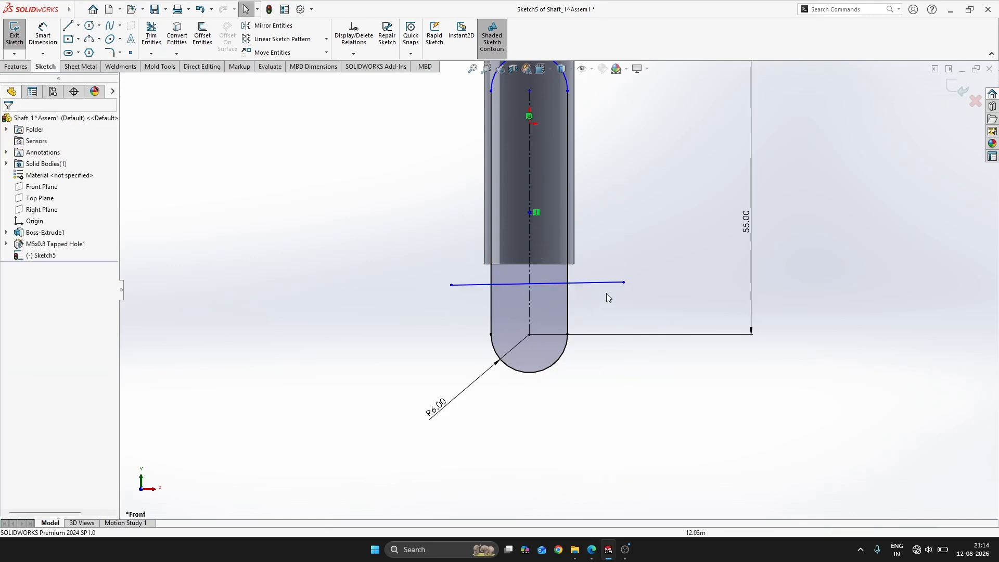
{"action": "left_click", "coordinate": [613, 282]}
{"action": "left_click", "coordinate": [635, 236]}
Dimension the horizontal line 9 mm above the center of the slot's lower arc
{"action": "right_click_drag", "start_coordinate": [632, 220], "coordinate": [641, 186]}
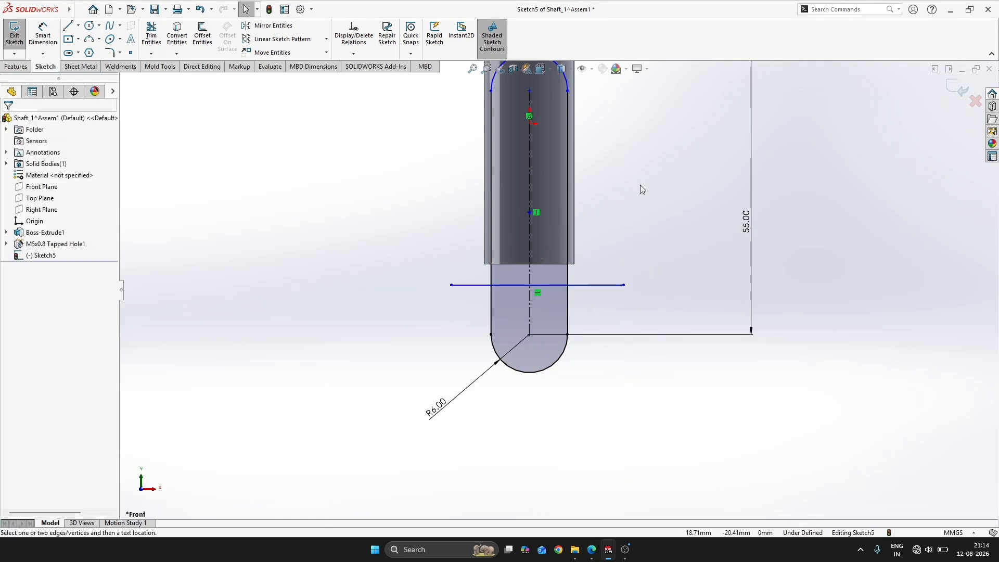
{"action": "left_click", "coordinate": [529, 335]}
{"action": "left_click", "coordinate": [596, 285]}
{"action": "left_click", "coordinate": [385, 310]}
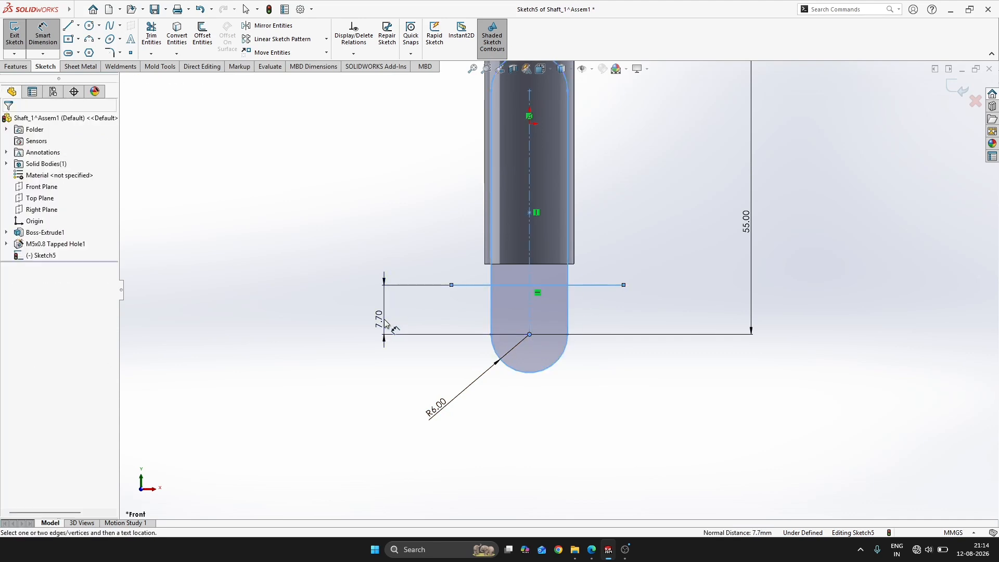
{"action": "type", "text": "9"}
{"action": "key", "text": "Return"}
{"action": "key", "text": "Escape"}
Trim the horizontal line's overhanging ends back to the sides of the slot
{"action": "key", "text": "s"}
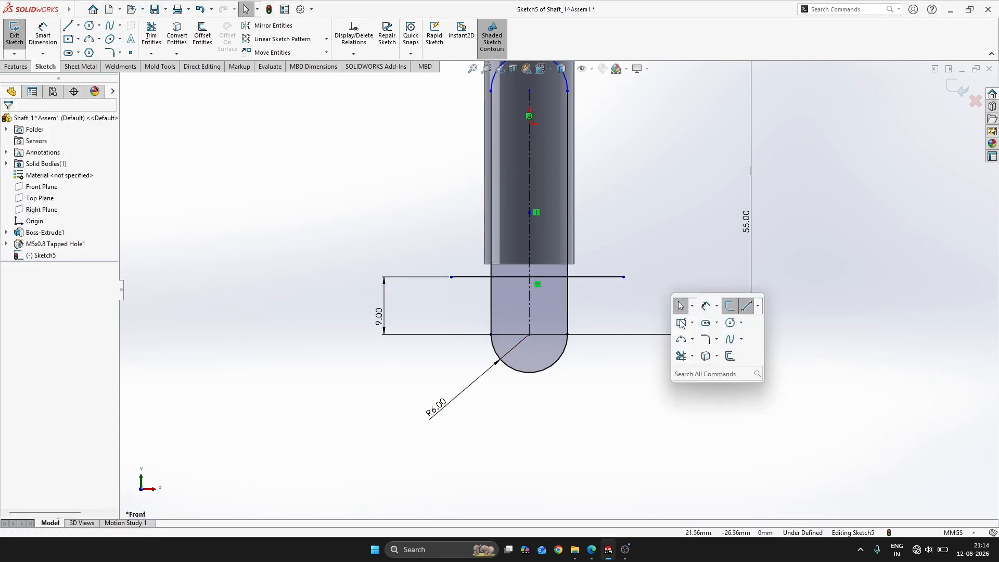
{"action": "left_click", "coordinate": [681, 356]}
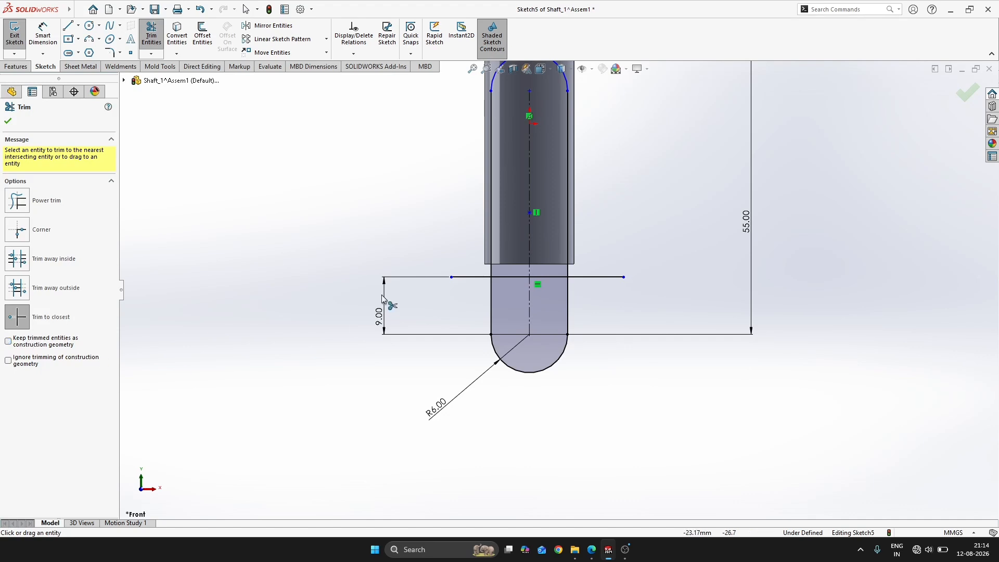
{"action": "left_click", "coordinate": [606, 278]}
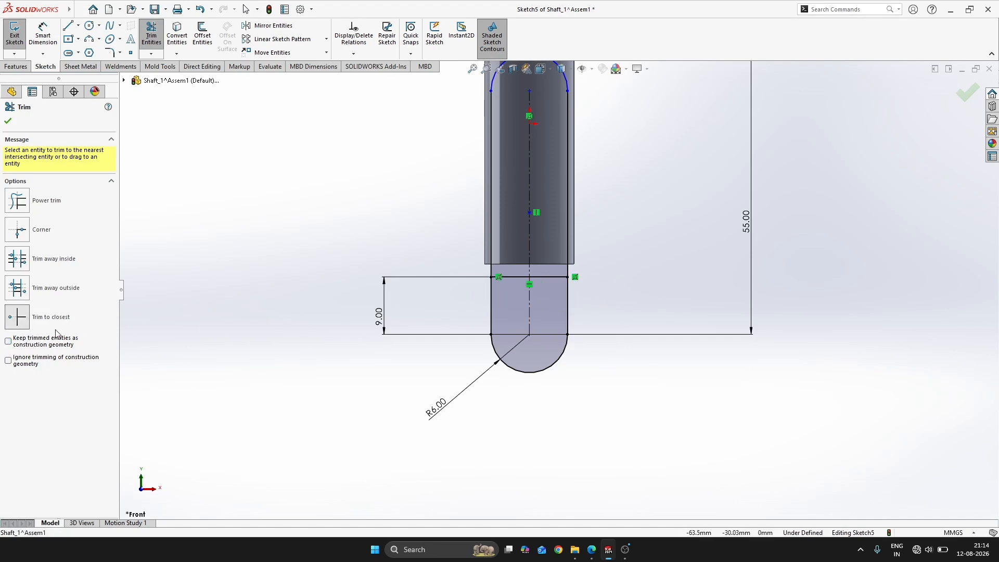
Trim both slot sides above the horizontal line, keeping the trimmed entities as construction geometry
{"action": "left_click", "coordinate": [21, 342]}
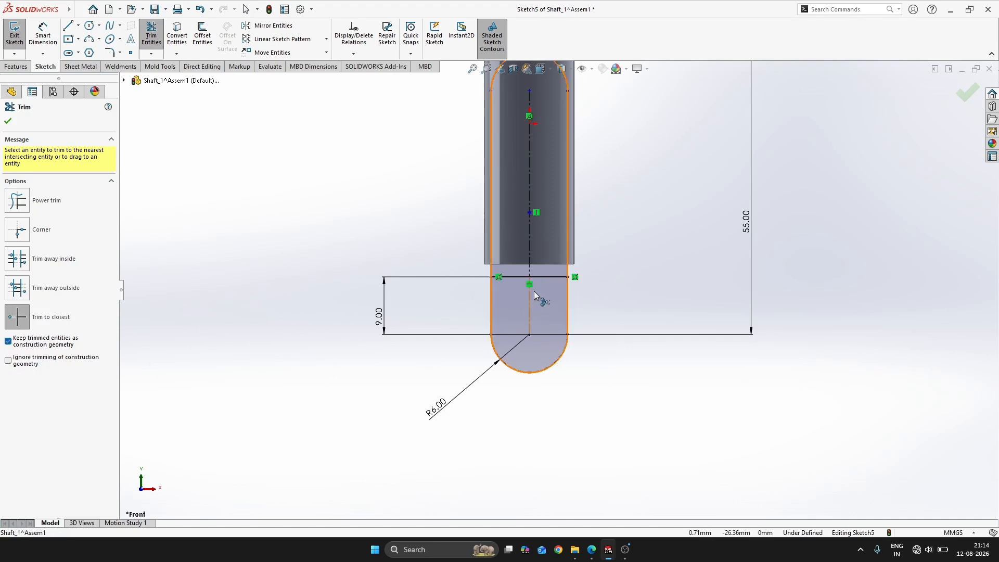
{"action": "left_click", "coordinate": [491, 270]}
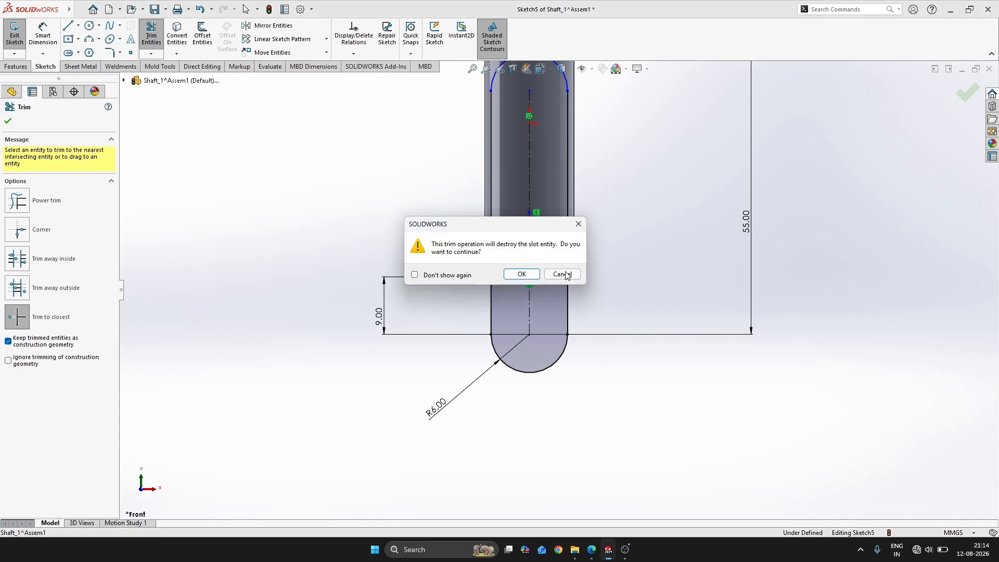
{"action": "left_click", "coordinate": [535, 273]}
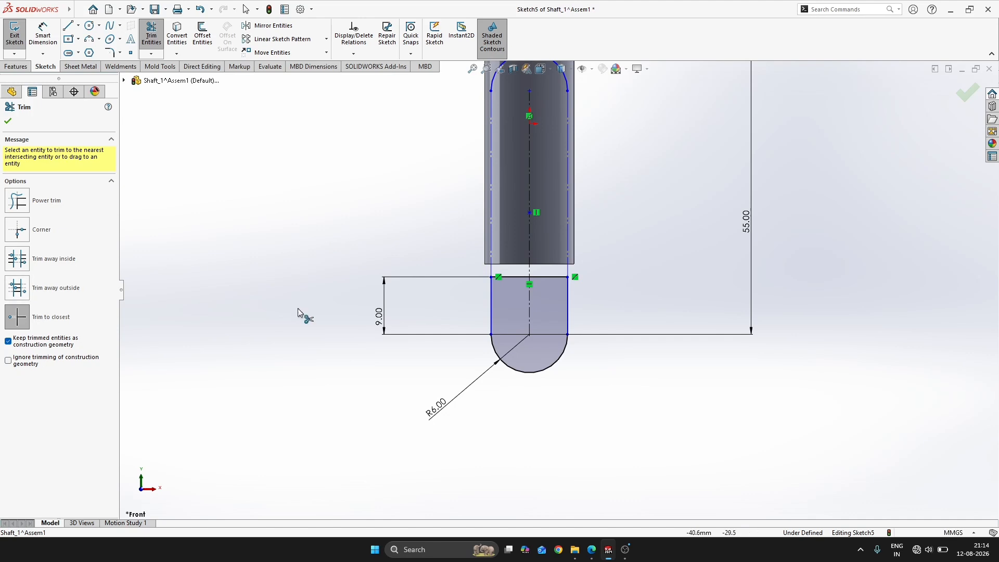
{"action": "scroll", "coordinate": [495, 271], "scroll_direction": "down", "scroll_amount": 1}
{"action": "scroll", "coordinate": [546, 255], "scroll_direction": "up", "scroll_amount": 1}
{"action": "scroll", "coordinate": [548, 248], "scroll_direction": "up", "scroll_amount": 2}
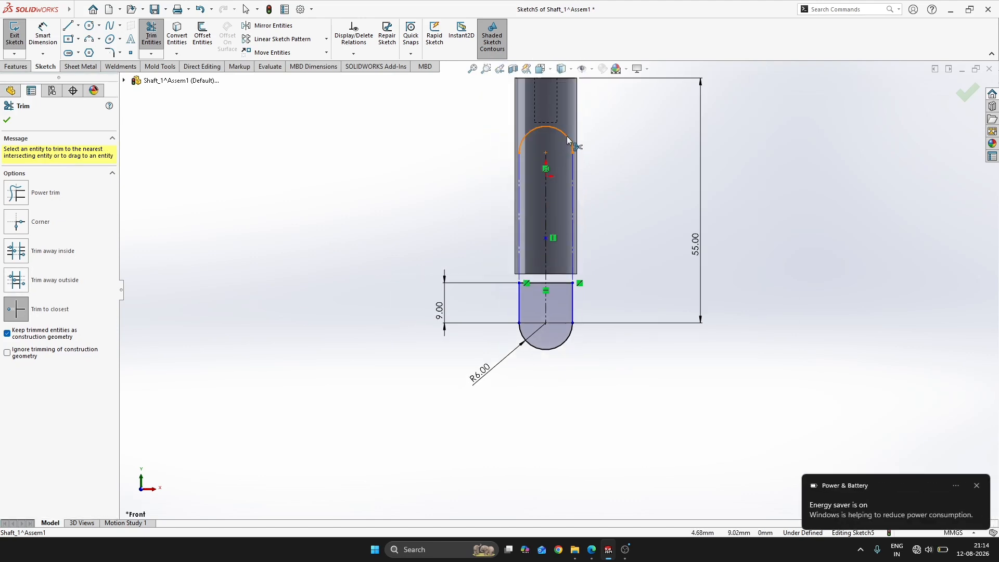
{"action": "key", "text": "Escape"}
Add tangent relations between the lower arc and both straight sides of the lug profile
{"action": "left_click", "coordinate": [525, 338]}
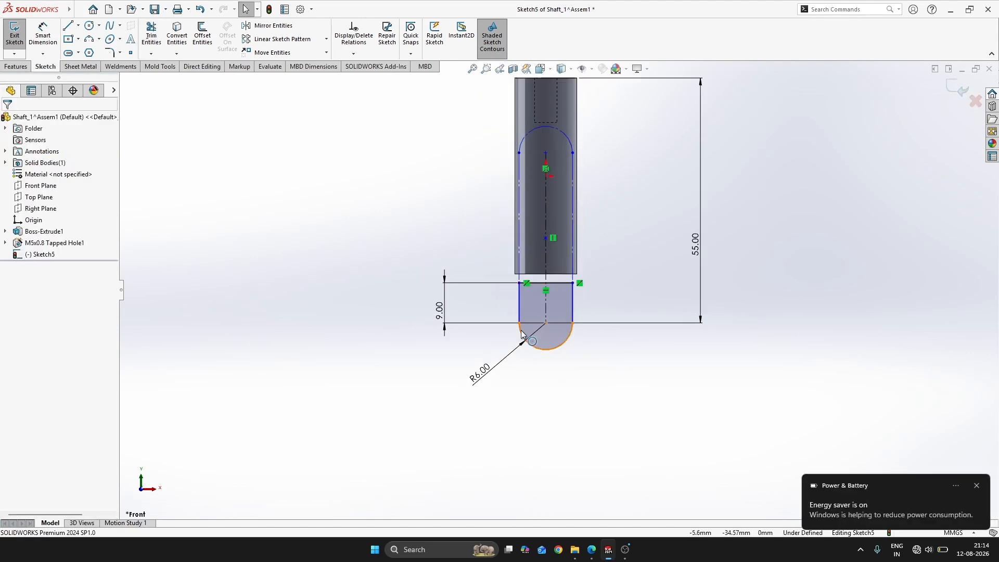
{"action": "left_click", "coordinate": [522, 311], "text": "ctrl"}
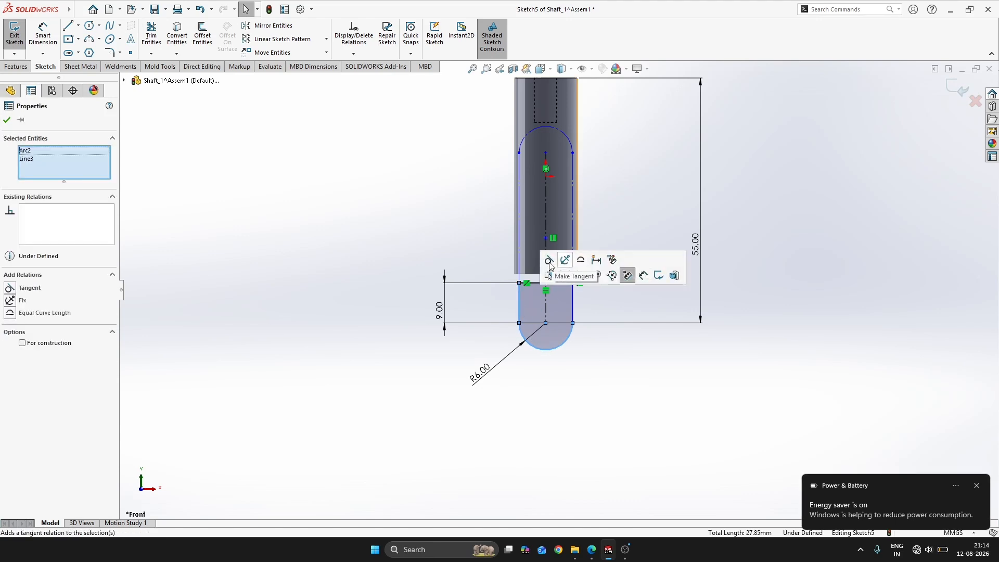
{"action": "left_click", "coordinate": [556, 270]}
{"action": "left_click", "coordinate": [623, 223]}
{"action": "left_click", "coordinate": [573, 315]}
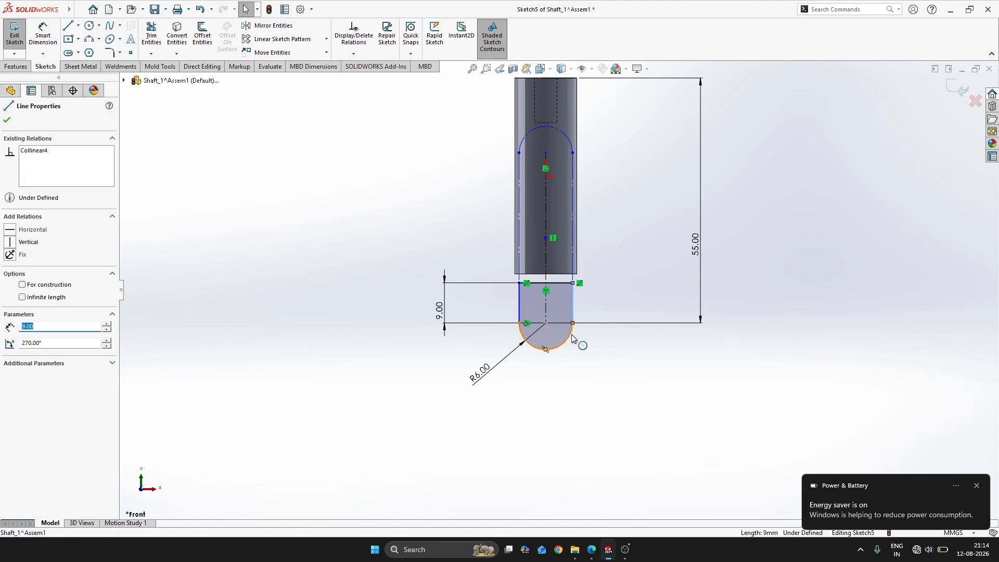
{"action": "left_click", "coordinate": [571, 334], "text": "ctrl"}
{"action": "left_click", "coordinate": [605, 291]}
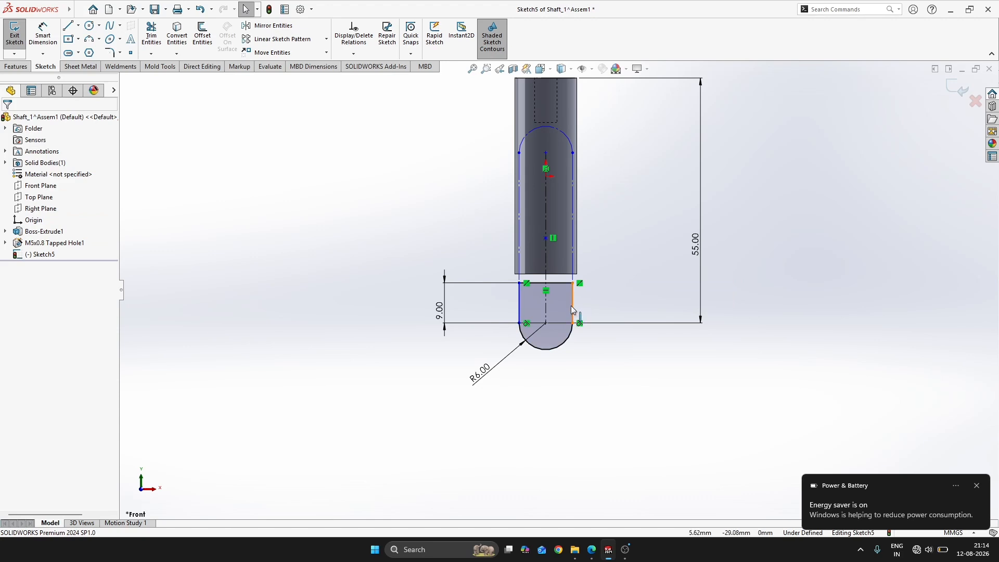
{"action": "left_click", "coordinate": [573, 311]}
{"action": "left_click", "coordinate": [570, 282]}
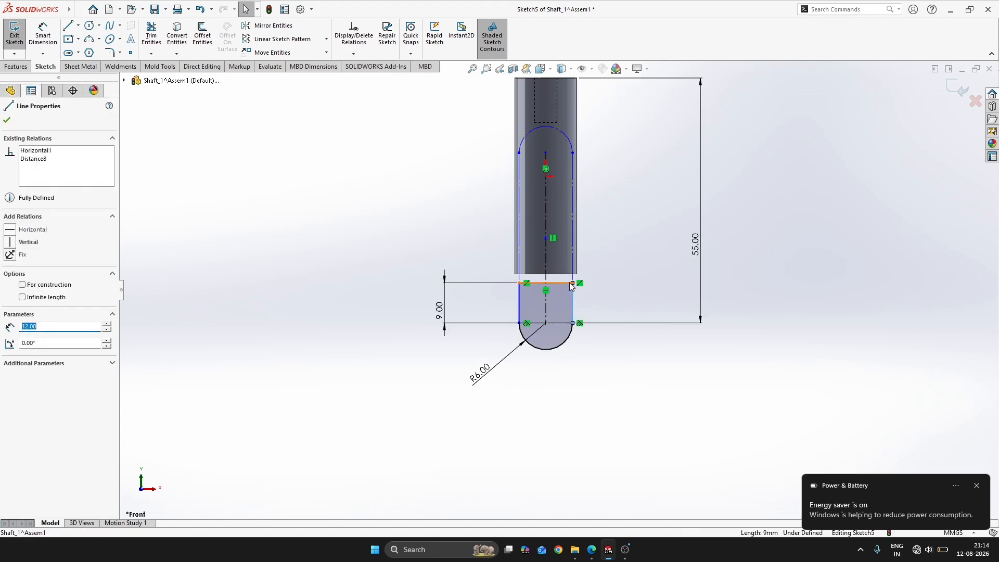
{"action": "left_click", "coordinate": [573, 271]}
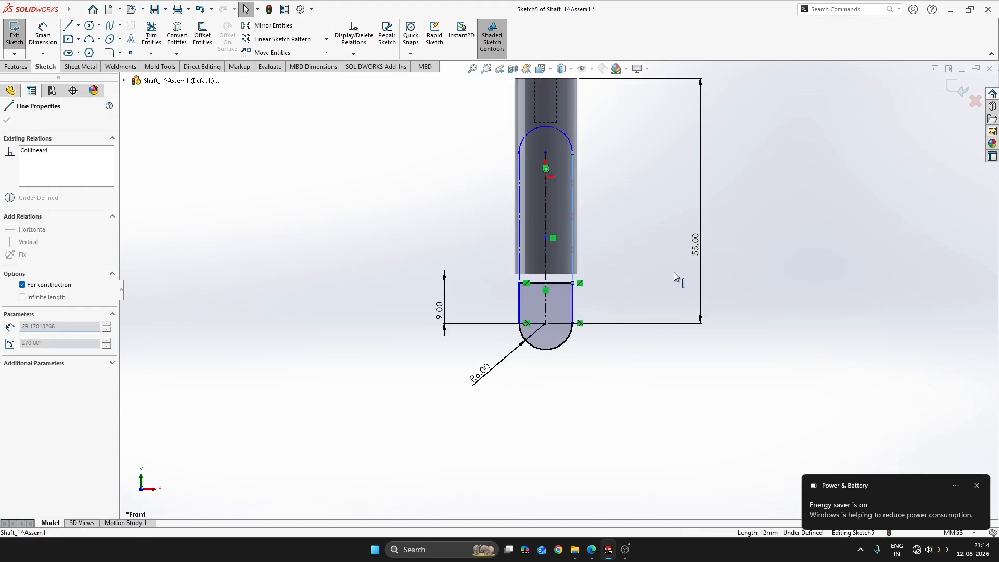
{"action": "left_click", "coordinate": [634, 259]}
Delete the slot's upper arc, its centerline and the construction side lines, leaving only the closed lug profile
{"action": "scroll", "coordinate": [596, 280], "scroll_direction": "up", "scroll_amount": 3}
{"action": "scroll", "coordinate": [591, 257], "scroll_direction": "down", "scroll_amount": 1}
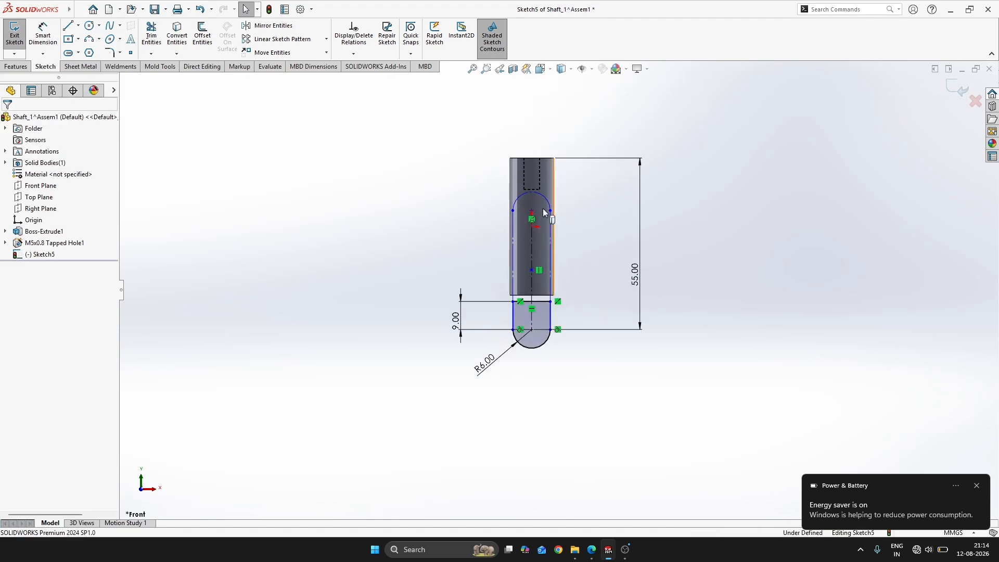
{"action": "scroll", "coordinate": [545, 213], "scroll_direction": "down", "scroll_amount": 3}
{"action": "left_click_drag", "start_coordinate": [432, 214], "coordinate": [712, 437]}
{"action": "key", "text": "Delete"}
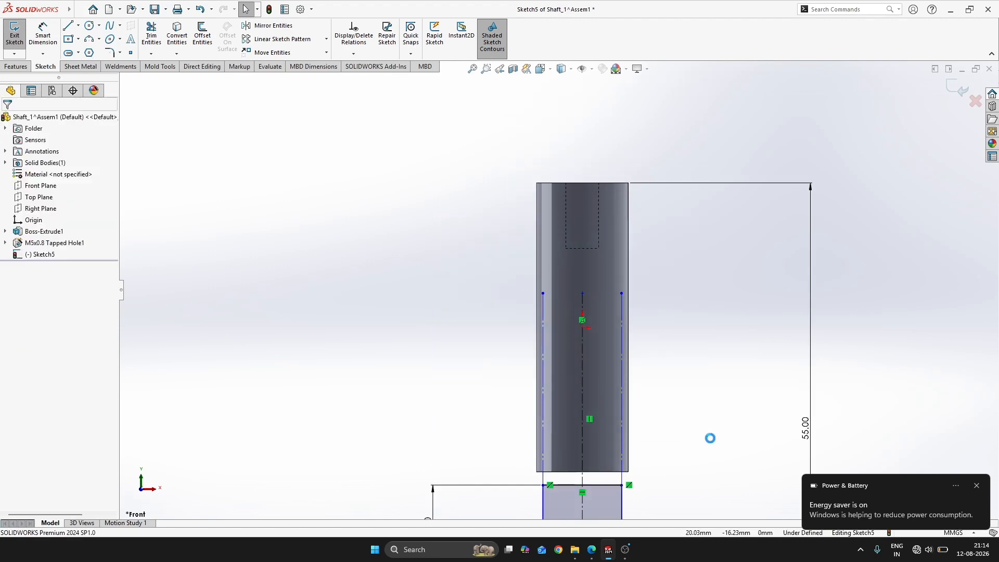
{"action": "scroll", "coordinate": [672, 392], "scroll_direction": "down", "scroll_amount": 1}
{"action": "left_click_drag", "start_coordinate": [660, 303], "coordinate": [385, 432]}
{"action": "key", "text": "Delete"}
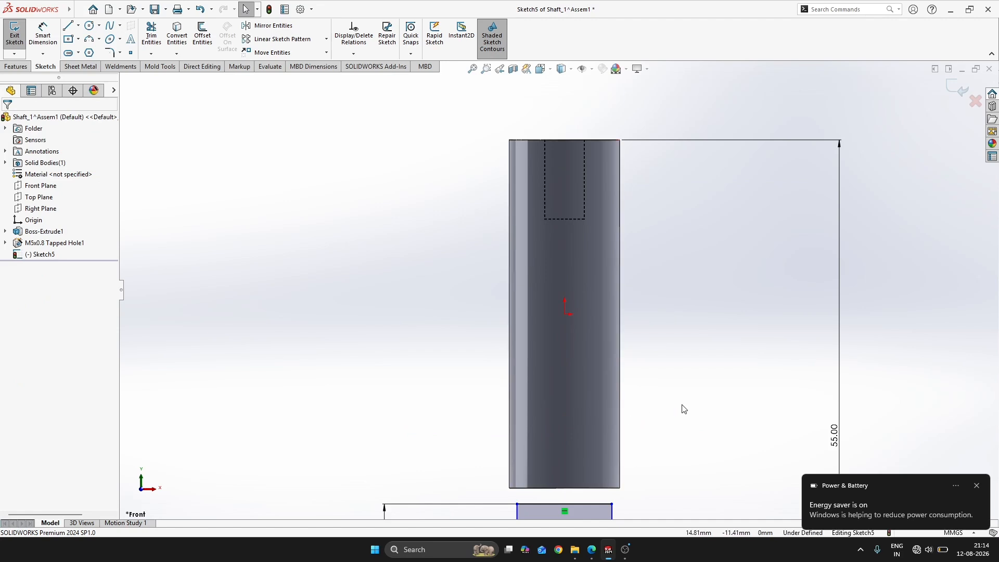
Align the lower arc's center with the origin using a vertical relation
{"action": "scroll", "coordinate": [681, 407], "scroll_direction": "up", "scroll_amount": 4}
{"action": "scroll", "coordinate": [617, 465], "scroll_direction": "down", "scroll_amount": 2}
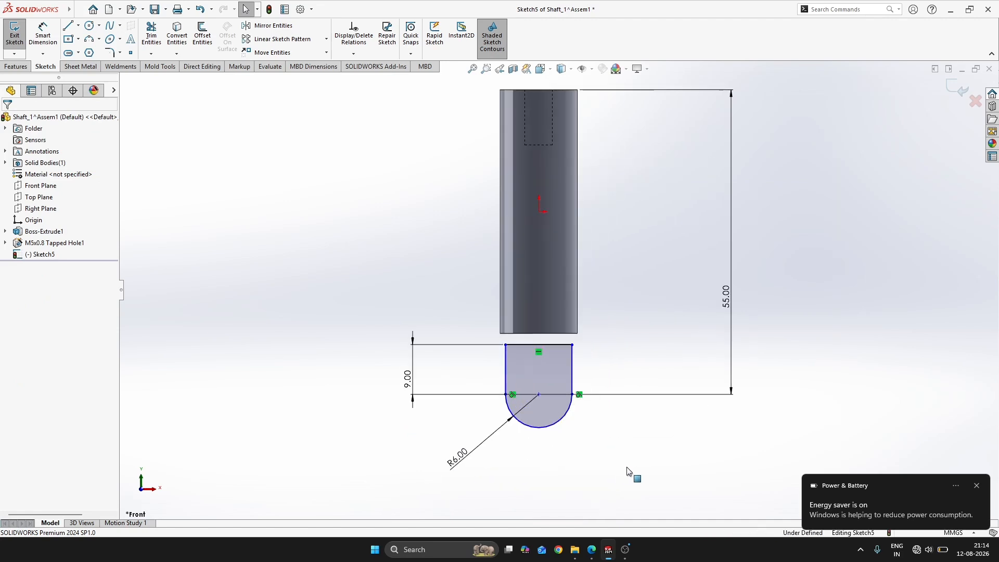
{"action": "left_click", "coordinate": [538, 394]}
{"action": "left_click", "coordinate": [538, 211], "text": "ctrl"}
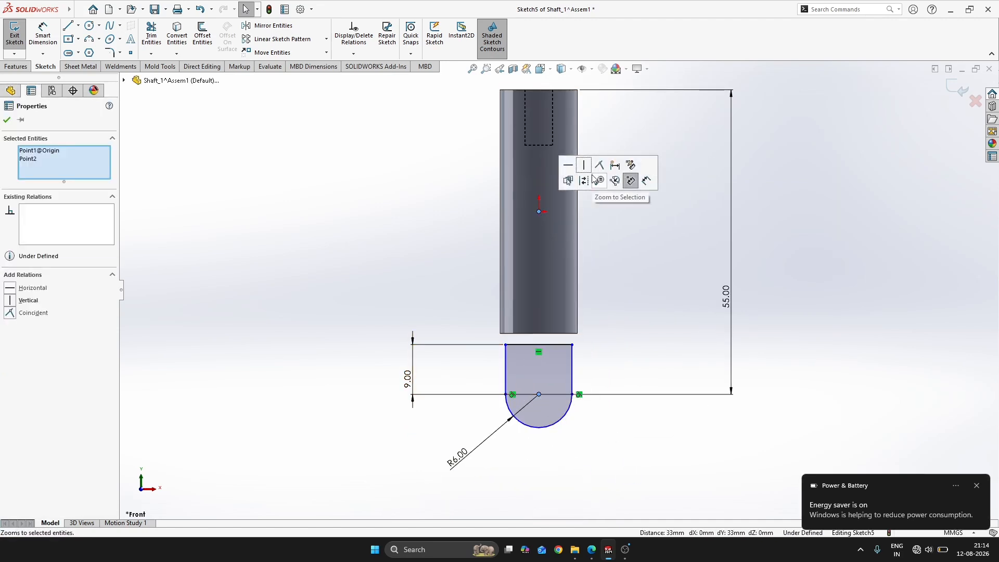
{"action": "left_click", "coordinate": [583, 165]}
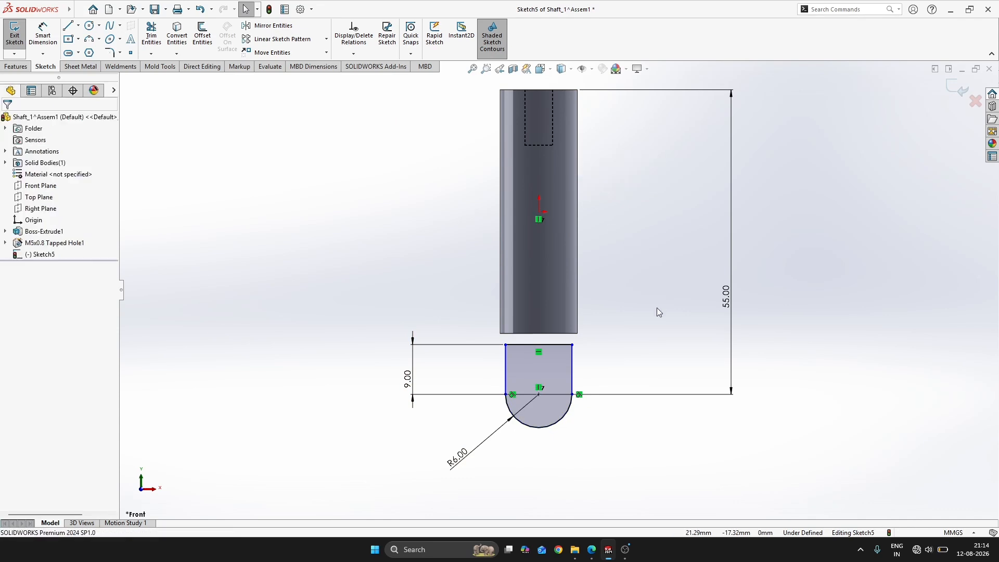
Add vertical relations to both straight sides of the lug profile
{"action": "scroll", "coordinate": [583, 363], "scroll_direction": "up", "scroll_amount": 2}
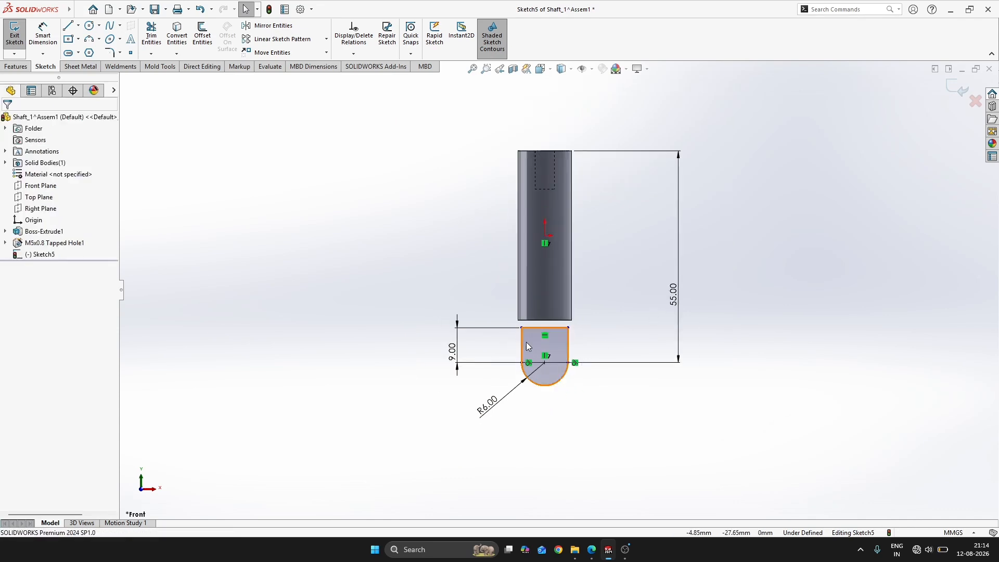
{"action": "left_click", "coordinate": [531, 339]}
{"action": "left_click", "coordinate": [632, 311]}
{"action": "left_click", "coordinate": [579, 339]}
{"action": "left_click", "coordinate": [569, 349]}
{"action": "left_click", "coordinate": [676, 318]}
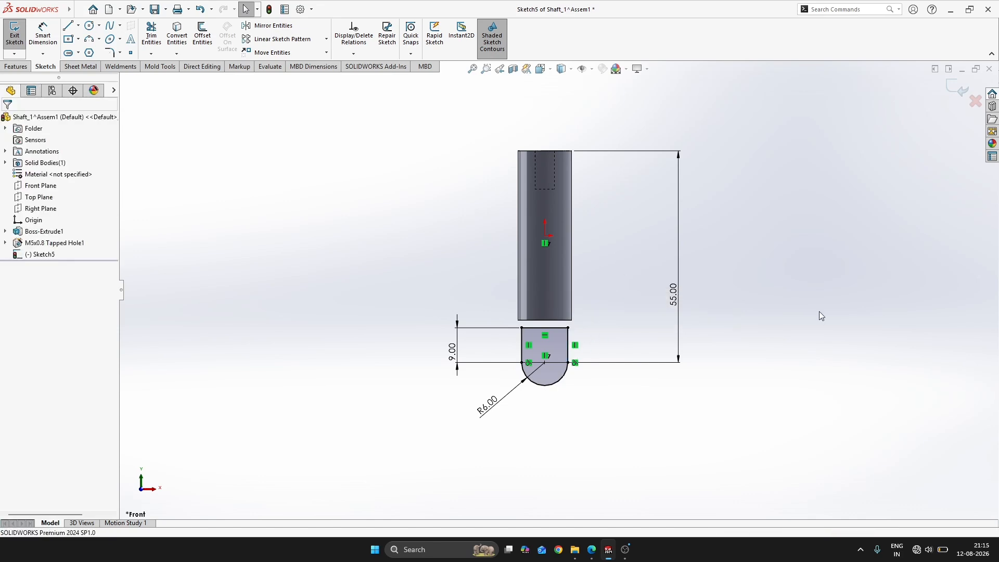
Check the lug details on the SHAFT 1 drawing in the workbook PDF and close the lug sketch
{"action": "scroll", "coordinate": [591, 320], "scroll_direction": "down", "scroll_amount": 2}
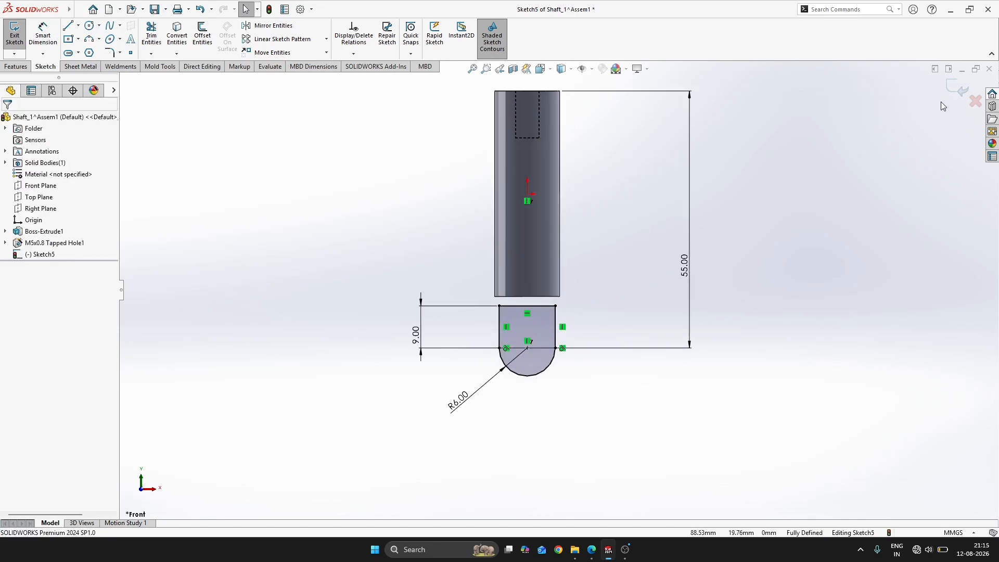
{"action": "left_click", "coordinate": [592, 550]}
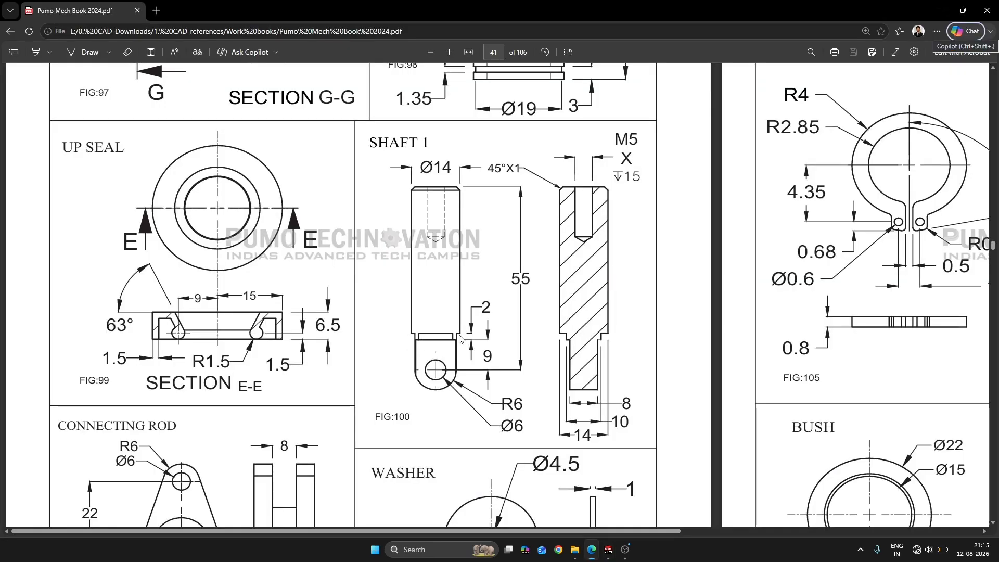
{"action": "key", "text": "alt+Tab"}
{"action": "scroll", "coordinate": [470, 300], "scroll_direction": "down", "scroll_amount": 3}
{"action": "key", "text": "s"}
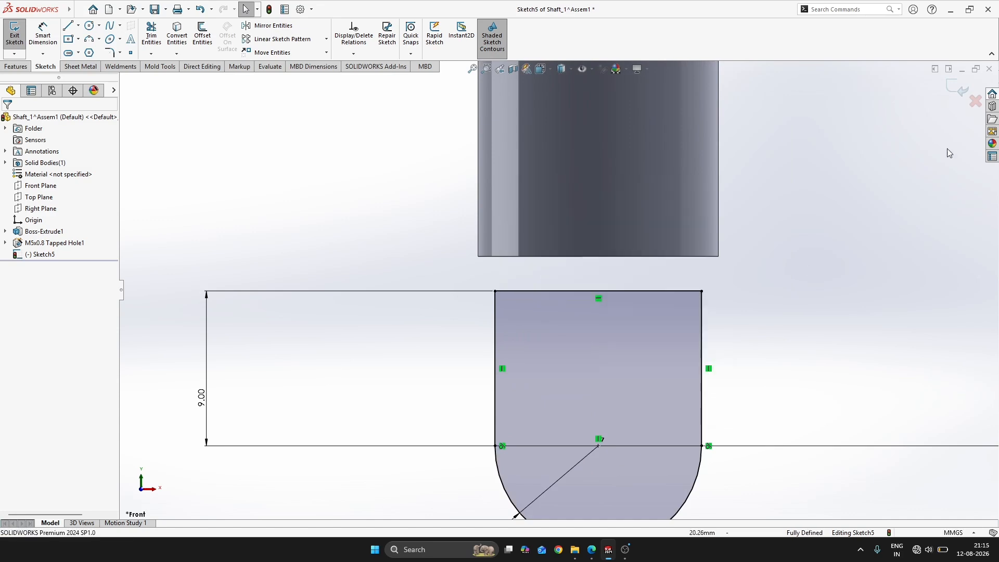
{"action": "left_click", "coordinate": [958, 90]}
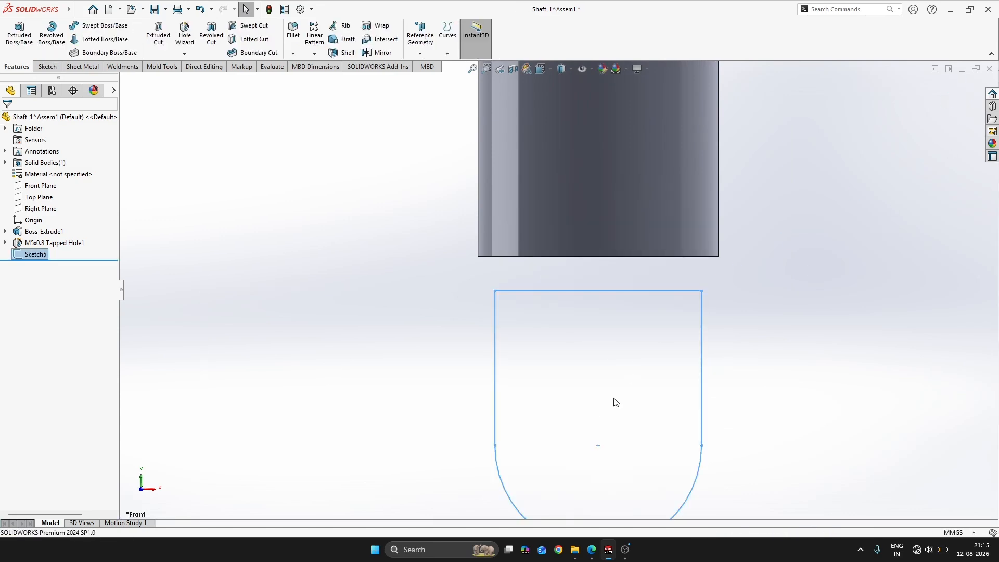
{"action": "key", "text": "alt+Tab"}
{"action": "key", "text": "alt+Tab"}
Reopen the lug sketch and draw a circle centered on the lower arc's center
{"action": "left_click", "coordinate": [36, 254]}
{"action": "left_click", "coordinate": [36, 227]}
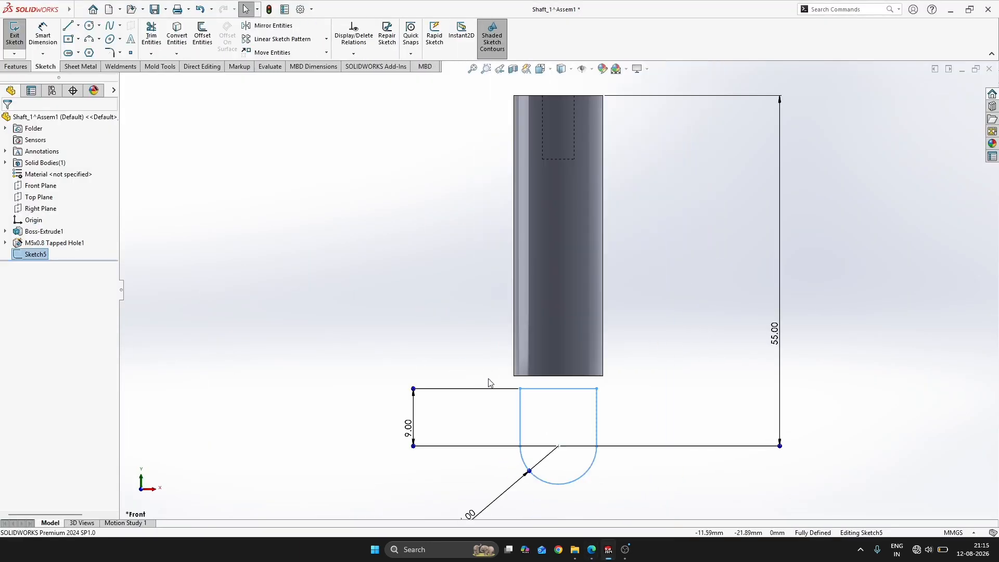
{"action": "key", "text": "s"}
{"action": "left_click", "coordinate": [634, 474]}
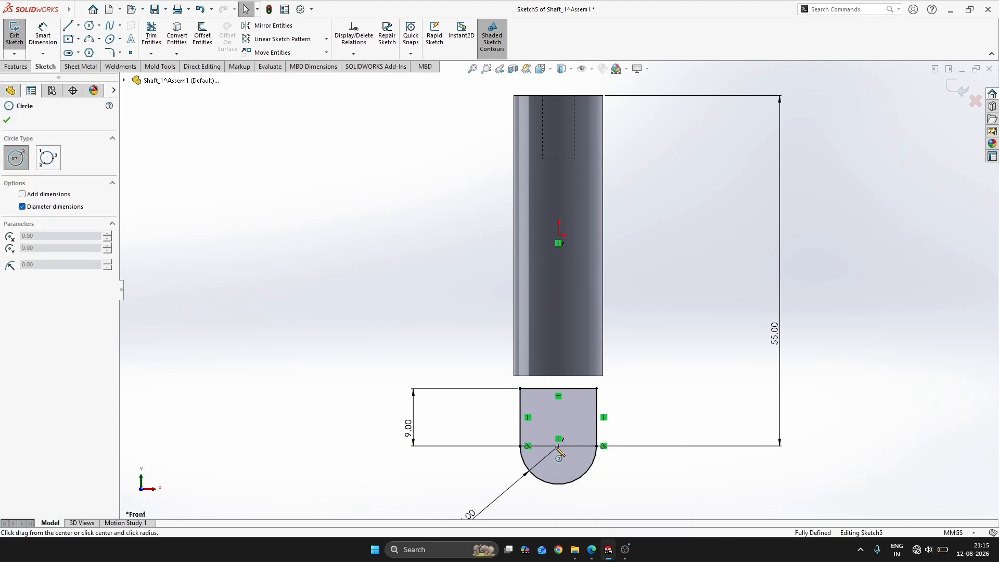
{"action": "left_click", "coordinate": [558, 446]}
{"action": "left_click", "coordinate": [579, 448]}
Dimension the circle's diameter as 6 mm and exit the lug sketch
{"action": "right_click_drag", "start_coordinate": [664, 447], "coordinate": [645, 403]}
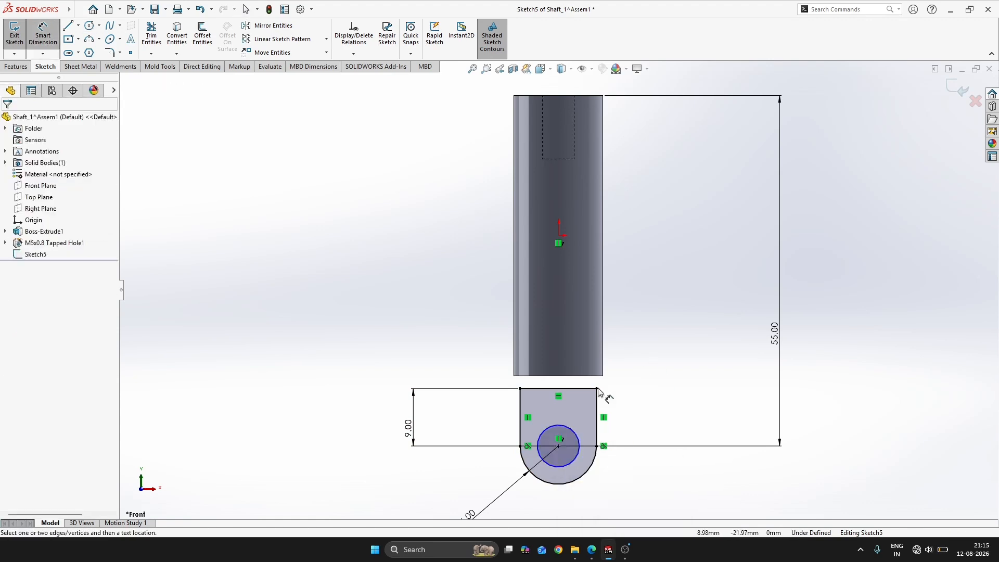
{"action": "left_click", "coordinate": [574, 437]}
{"action": "left_click", "coordinate": [633, 391]}
{"action": "key", "text": "Return"}
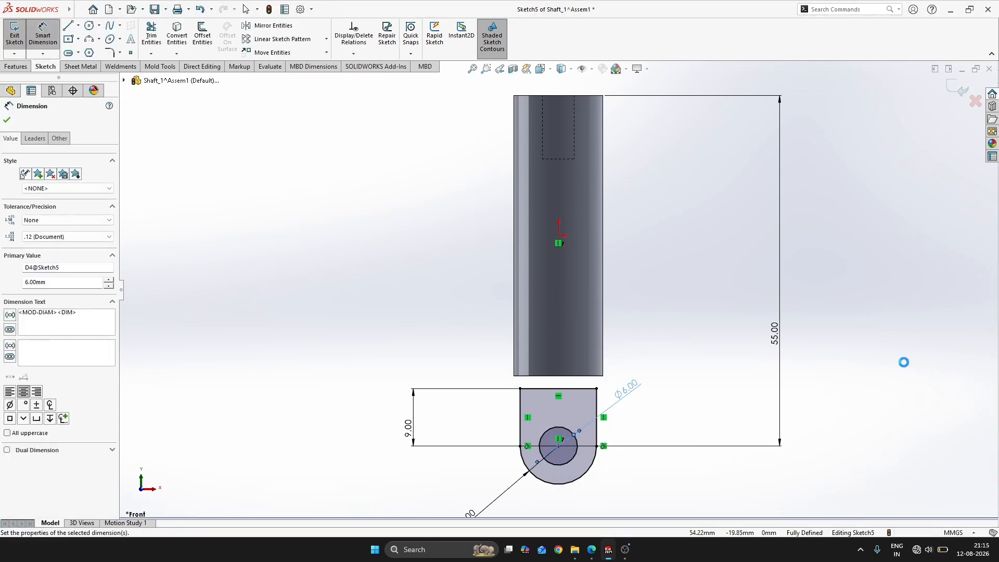
{"action": "key", "text": "Escape"}
{"action": "key", "text": "ctrl+b"}
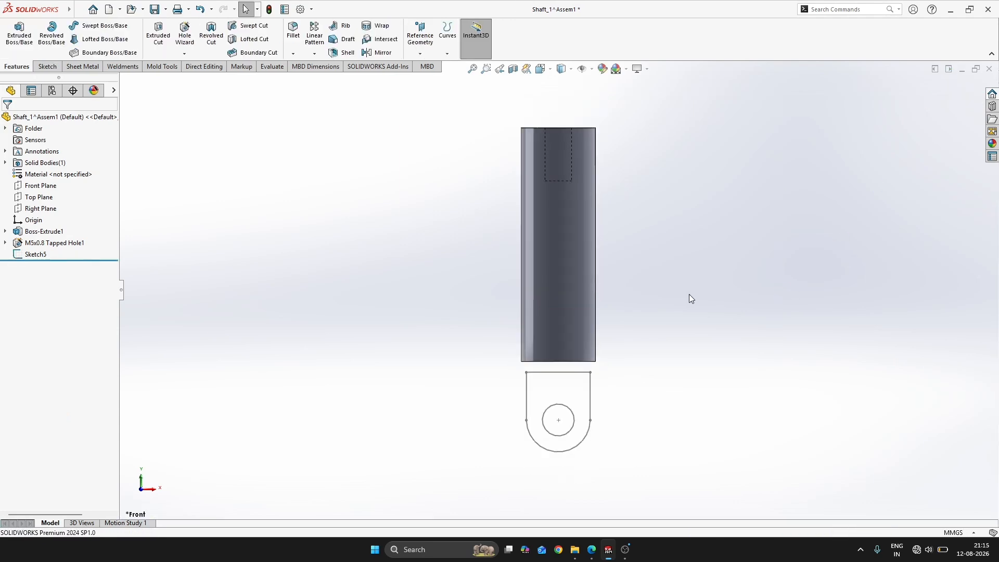
Extrude the lug sketch with its 6 mm hole 8 mm using the Mid Plane end condition
{"action": "key", "text": "alt+Tab"}
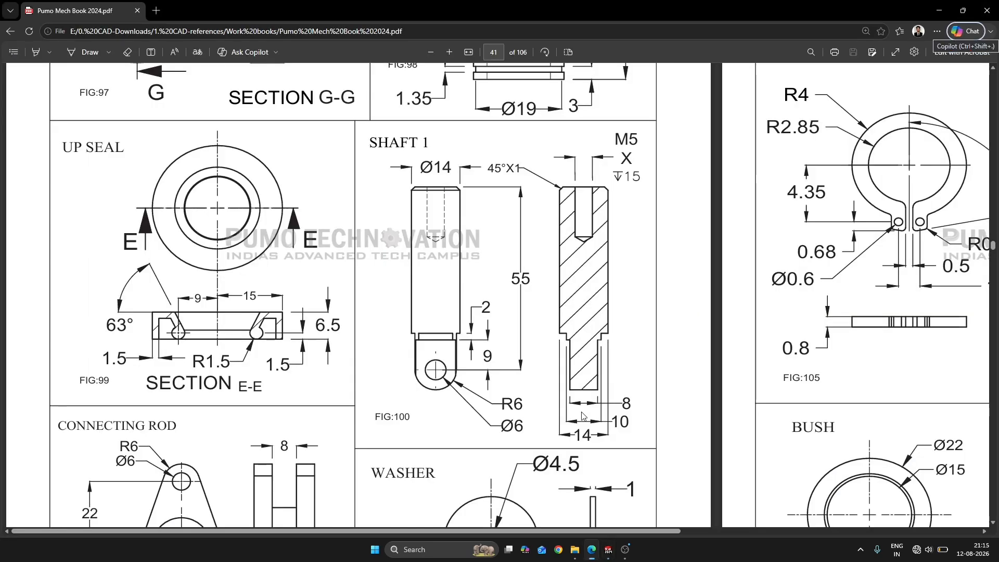
{"action": "key", "text": "alt+Tab"}
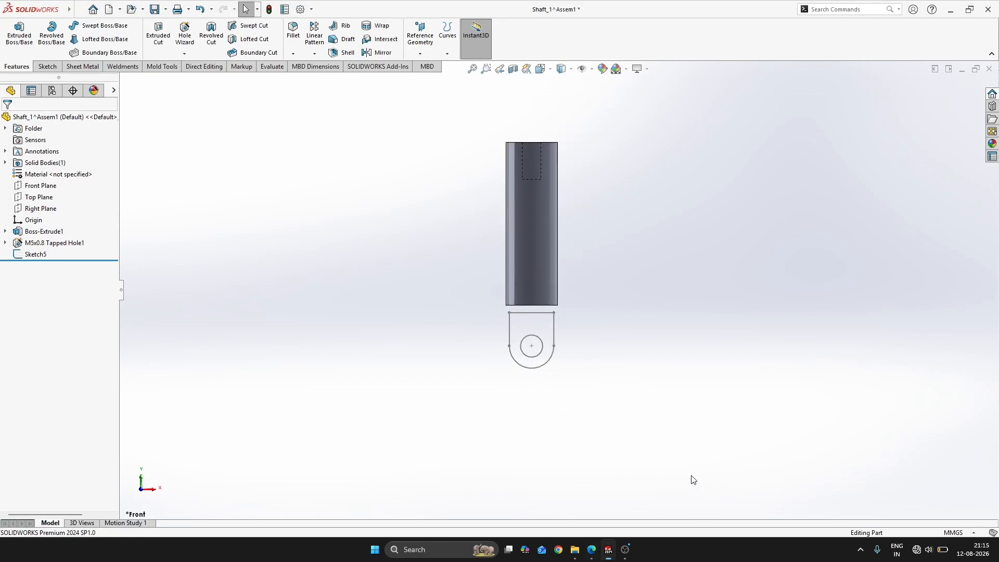
{"action": "key", "text": "ctrl+7"}
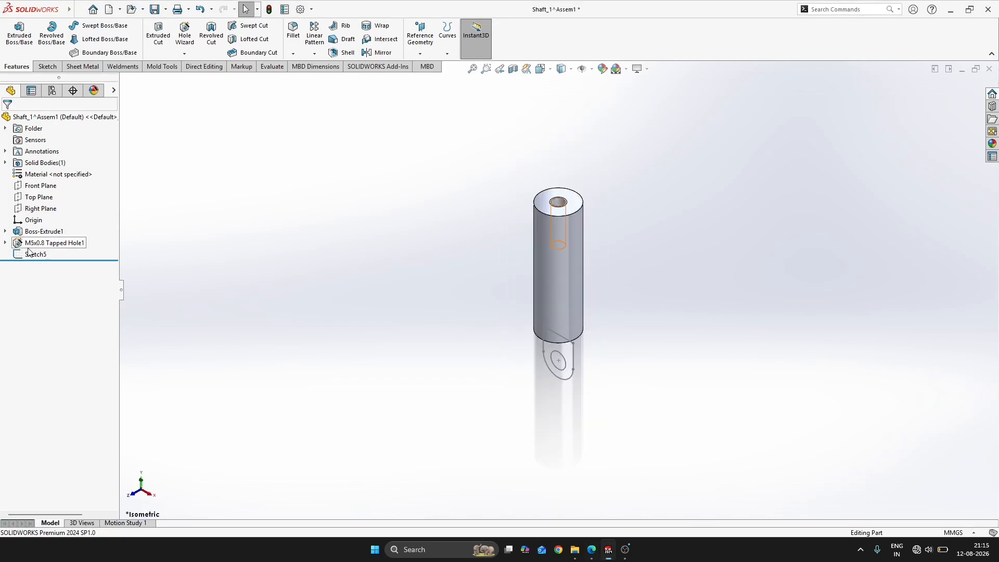
{"action": "left_click", "coordinate": [31, 254]}
{"action": "key", "text": "s"}
{"action": "left_click", "coordinate": [530, 328]}
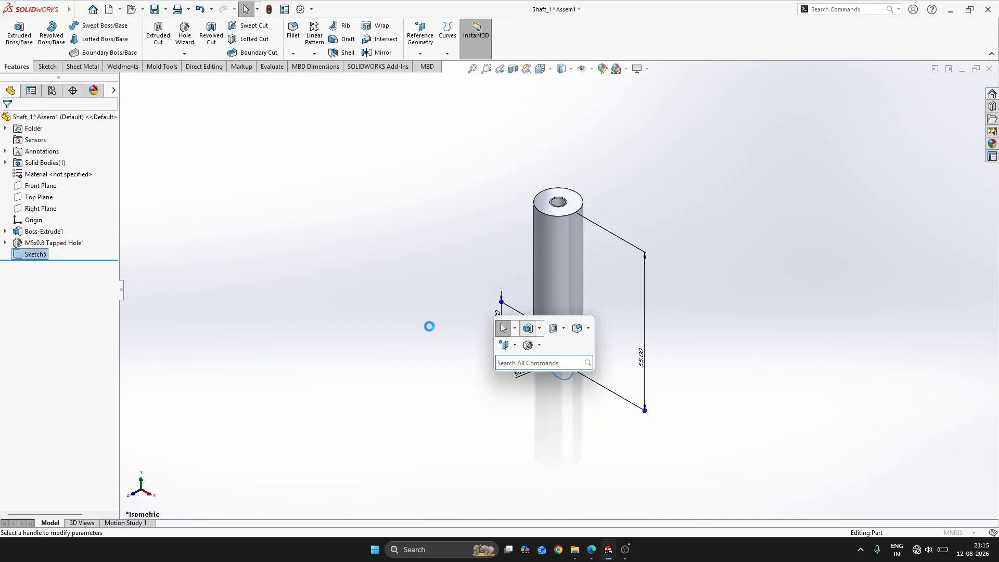
{"action": "type", "text": "8"}
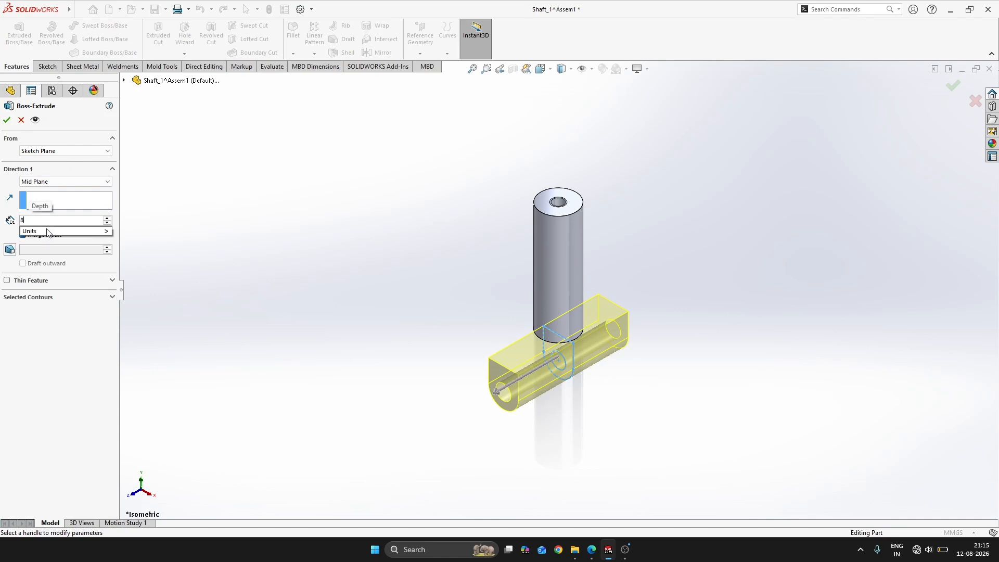
{"action": "key", "text": "Return"}
{"action": "double_click", "coordinate": [48, 180]}
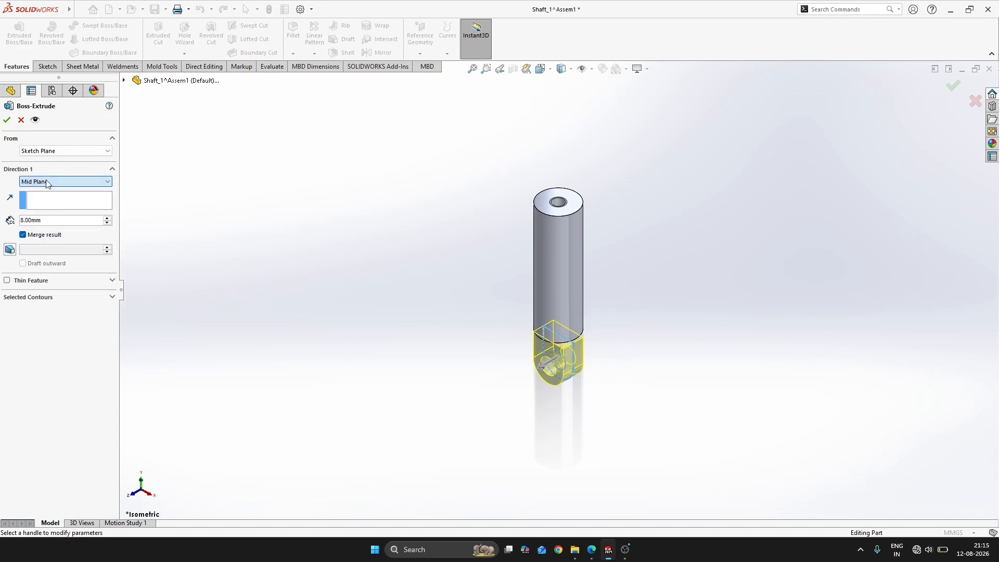
{"action": "left_click", "coordinate": [9, 121]}
{"action": "left_click", "coordinate": [252, 257]}
Compare the gap between the shaft and the lug with the neck details on the SHAFT 1 drawing in the workbook PDF
{"action": "middle_click_drag", "start_coordinate": [675, 333], "coordinate": [644, 347]}
{"action": "key", "text": "alt+Tab"}
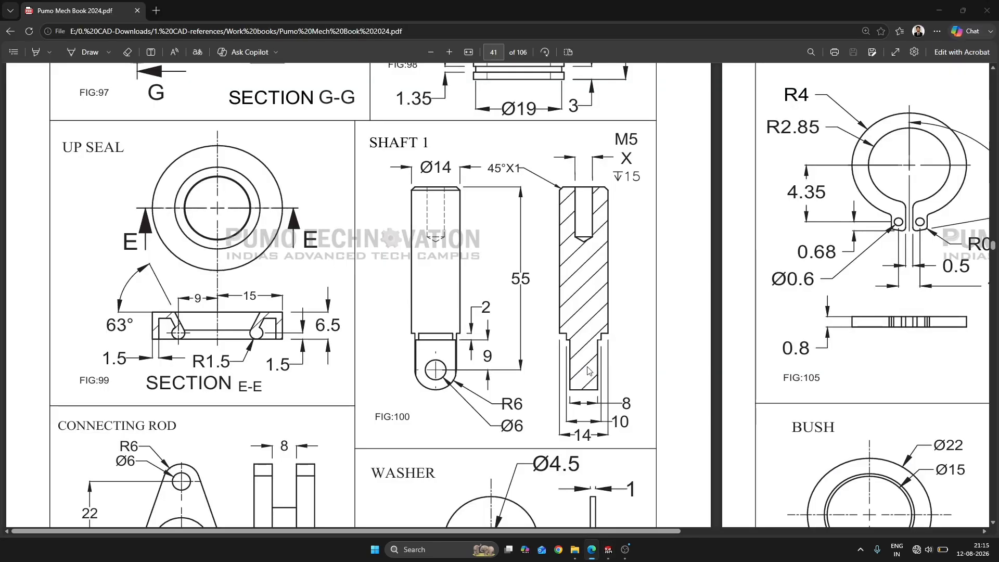
{"action": "key", "text": "alt+Tab"}
{"action": "key", "text": "alt+Tab"}
{"action": "key", "text": "alt+Tab"}
{"action": "key", "text": "alt+Tab"}
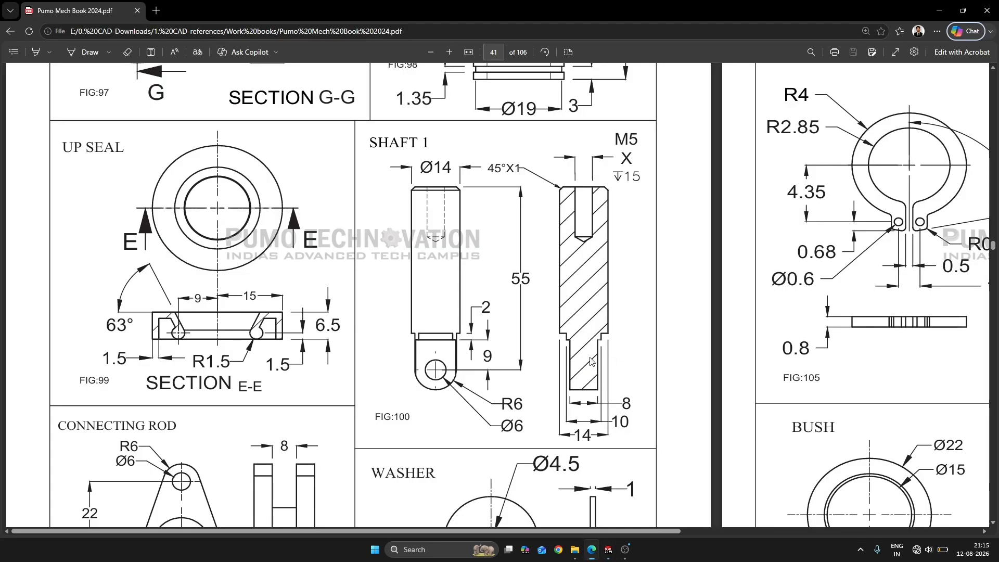
{"action": "key", "text": "alt+Tab"}
{"action": "middle_click_drag", "start_coordinate": [584, 326], "coordinate": [625, 380]}
{"action": "key", "text": "alt+Tab"}
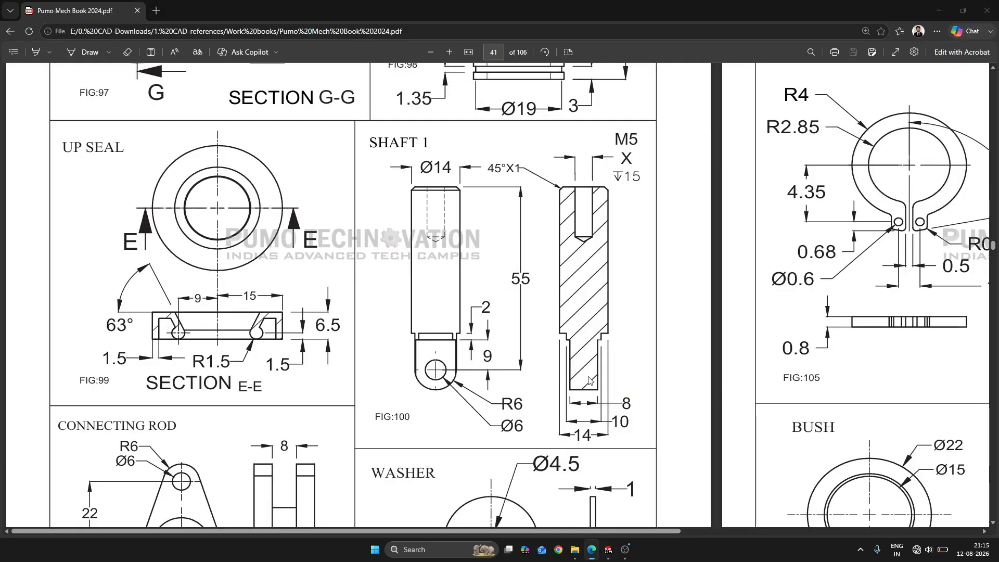
{"action": "key", "text": "alt+Tab"}
{"action": "scroll", "coordinate": [535, 363], "scroll_direction": "down", "scroll_amount": 3}
{"action": "middle_click_drag", "start_coordinate": [535, 364], "coordinate": [530, 411]}
{"action": "scroll", "coordinate": [601, 322], "scroll_direction": "down", "scroll_amount": 4}
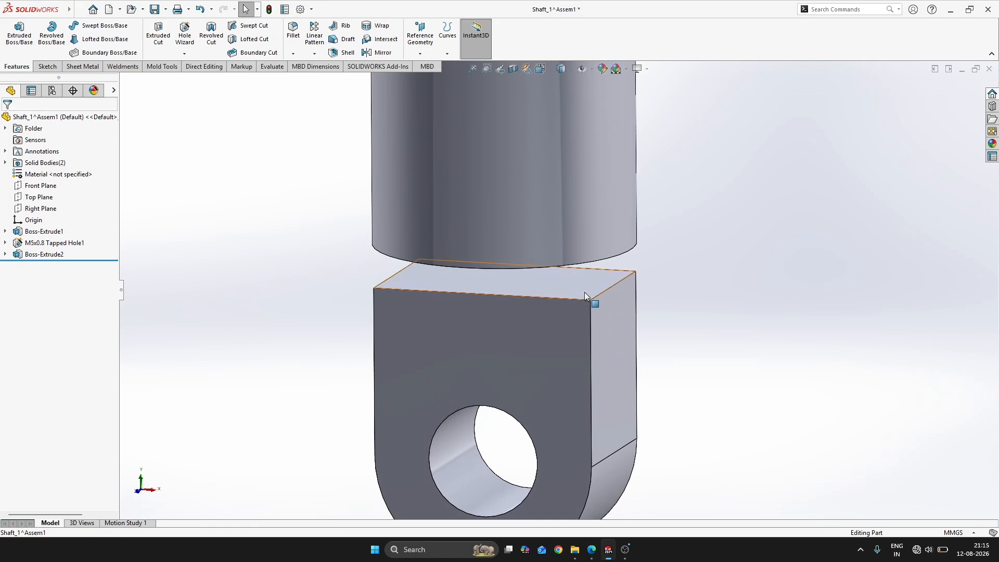
{"action": "left_click", "coordinate": [585, 292]}
{"action": "key", "text": "alt+Tab"}
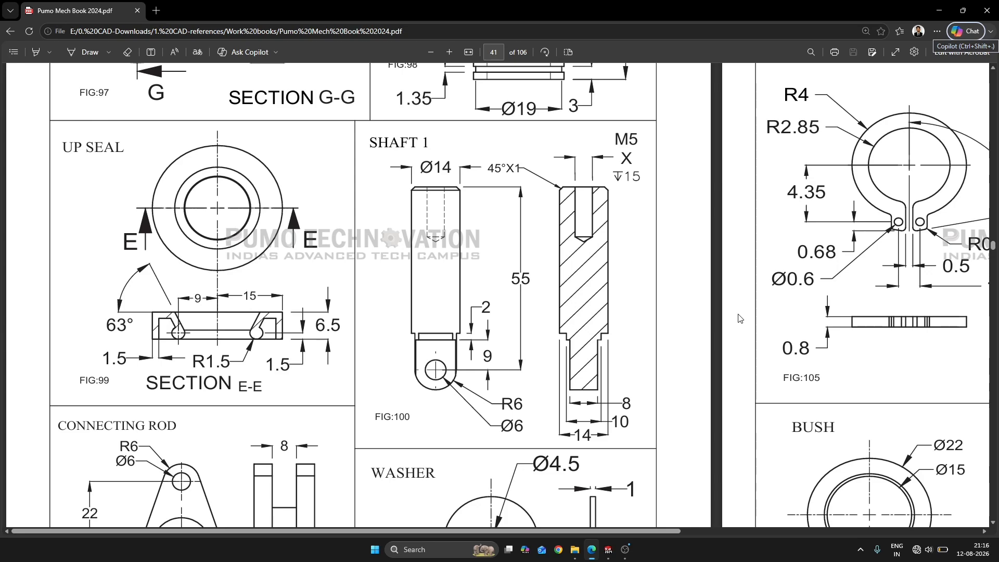
{"action": "key", "text": "alt+Tab"}
{"action": "left_click", "coordinate": [782, 239]}
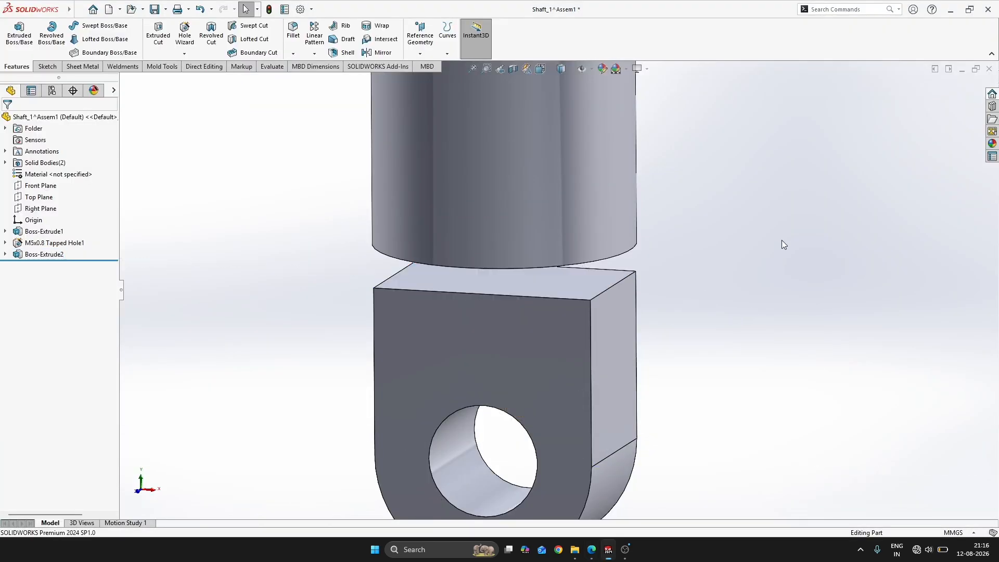
Start a sketch on the lug's flat top face and convert its two 8 mm side edges into sketch lines
{"action": "left_click", "coordinate": [573, 282]}
{"action": "left_click", "coordinate": [620, 251]}
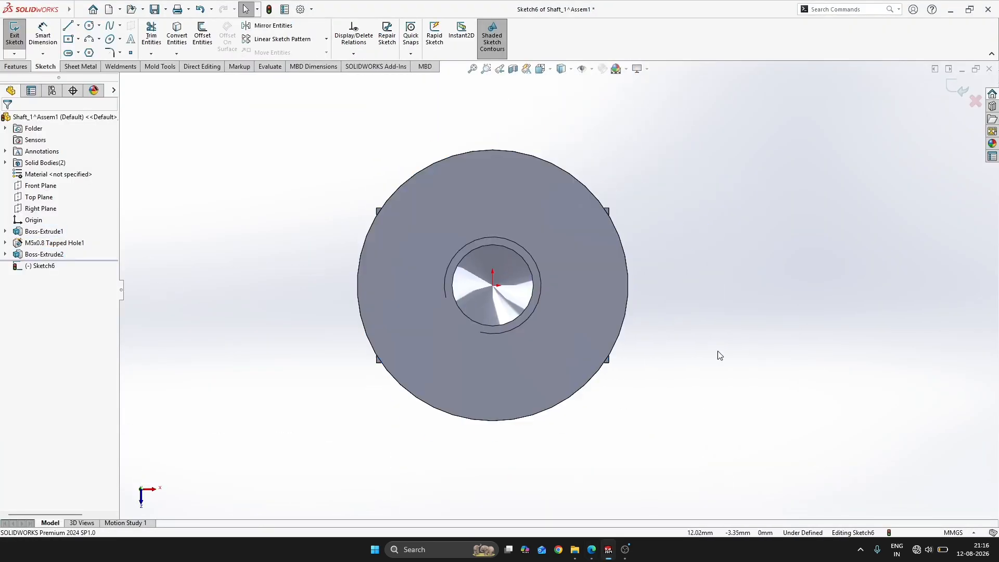
{"action": "mouse_move", "coordinate": [718, 350]}
{"action": "middle_mouse_down"}
{"action": "mouse_move", "coordinate": [673, 200]}
{"action": "mouse_move", "coordinate": [694, 329]}
{"action": "mouse_move", "coordinate": [612, 326]}
{"action": "mouse_move", "coordinate": [728, 308]}
{"action": "middle_mouse_up"}
{"action": "key", "text": "s"}
{"action": "key", "text": "alt+Tab"}
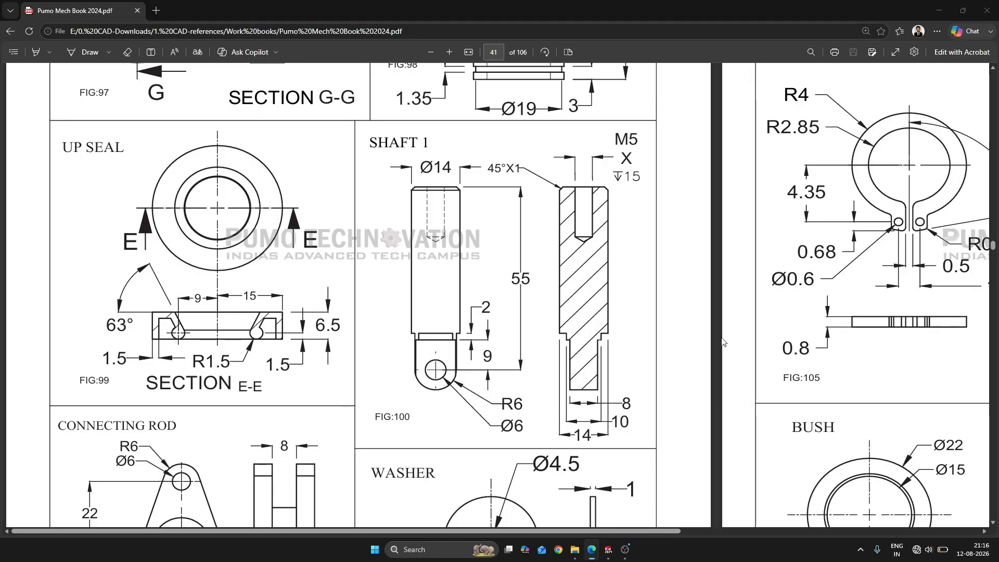
{"action": "key", "text": "alt+Tab"}
{"action": "left_click", "coordinate": [764, 364]}
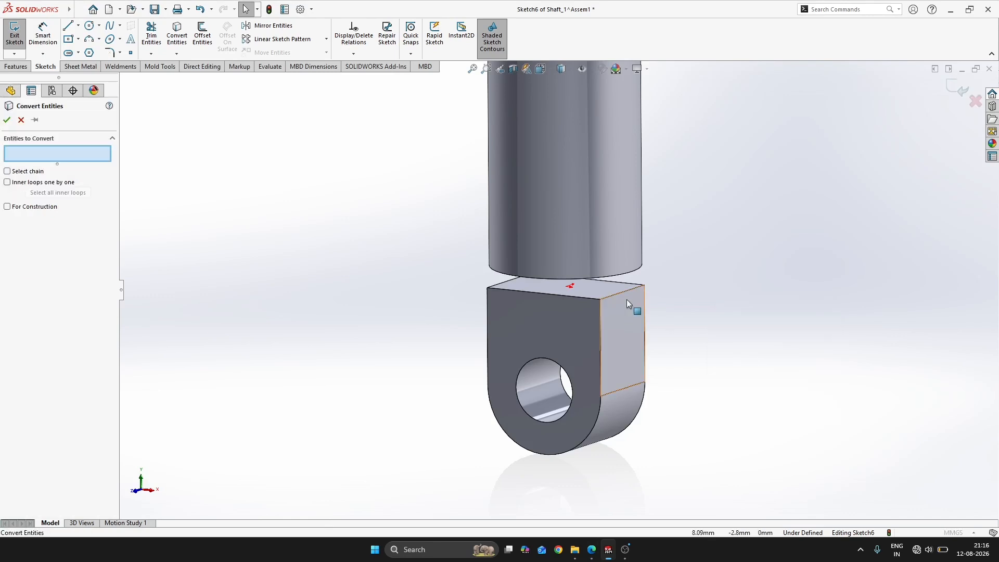
{"action": "left_click", "coordinate": [583, 295]}
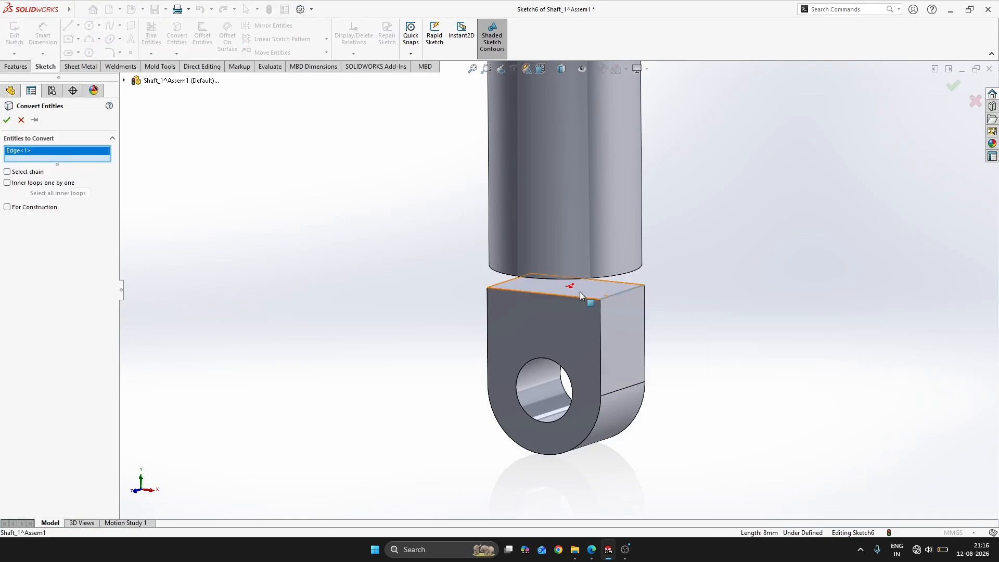
{"action": "left_click", "coordinate": [506, 282]}
{"action": "key", "text": "Return"}
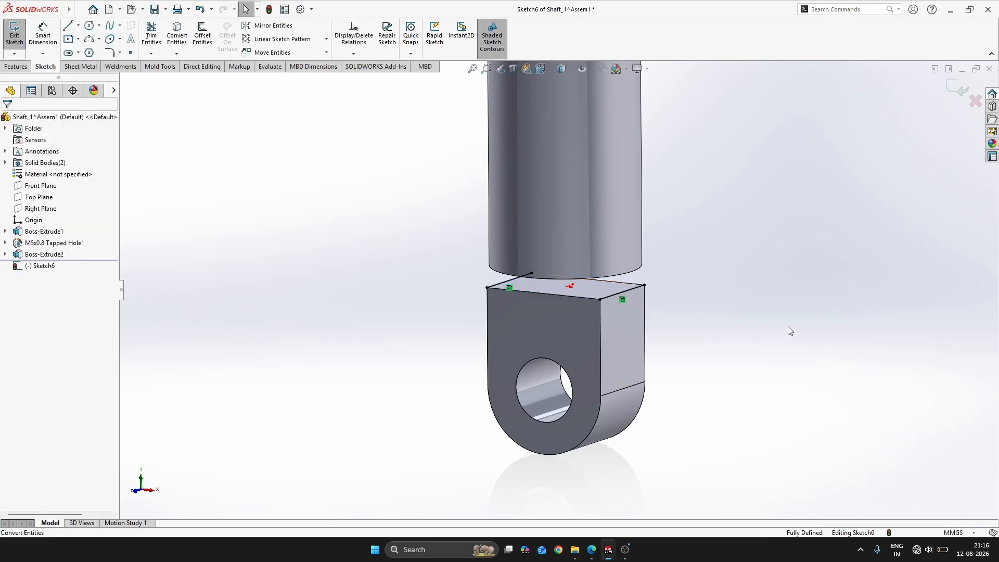
Draw two lines across the shaft, one on each side of the origin, and make the lower one horizontal
{"action": "key", "text": "ctrl+8"}
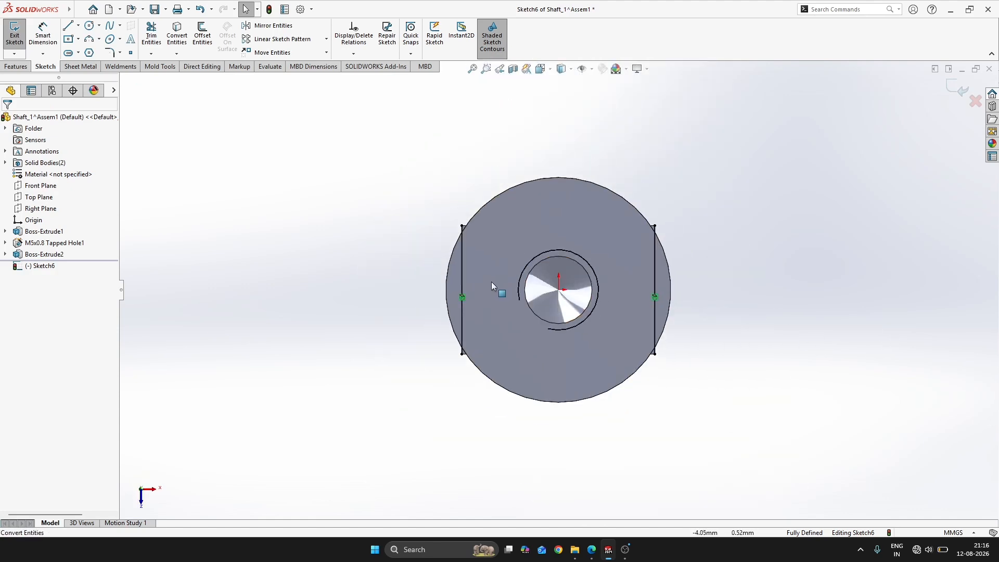
{"action": "key", "text": "s"}
{"action": "left_click", "coordinate": [521, 294]}
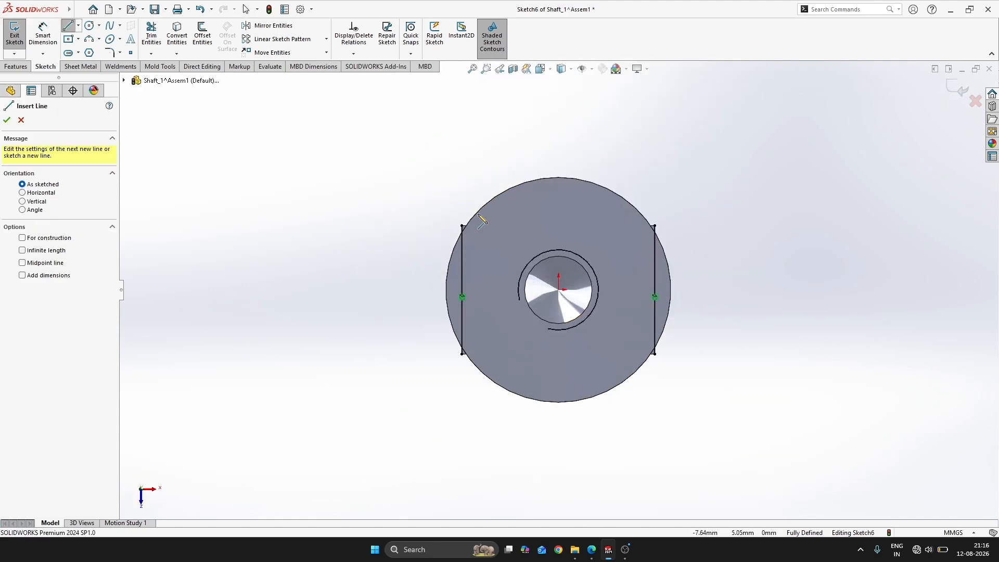
{"action": "left_click", "coordinate": [431, 209]}
{"action": "left_click", "coordinate": [692, 210]}
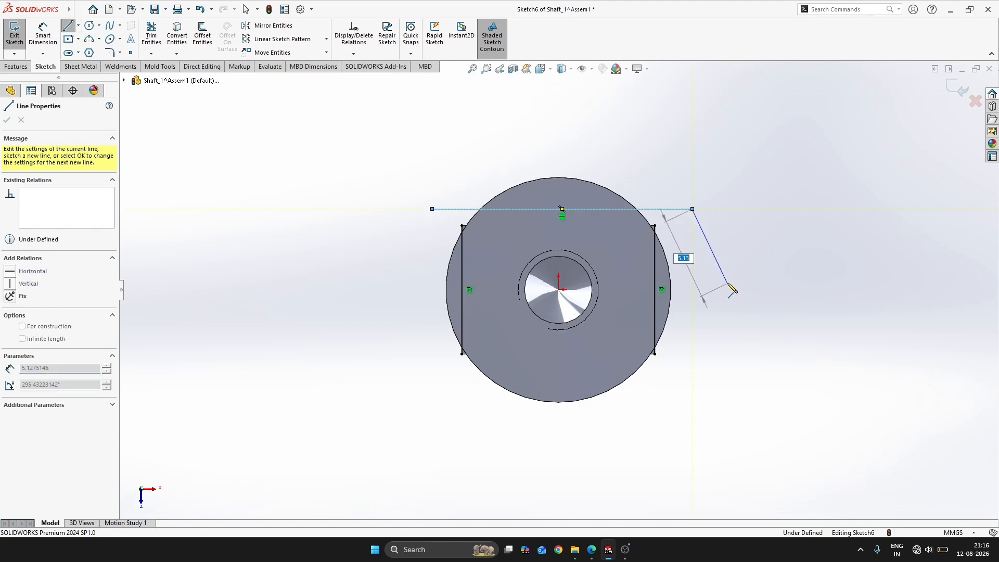
{"action": "key", "text": "Escape"}
{"action": "left_click", "coordinate": [432, 400]}
{"action": "left_click", "coordinate": [693, 390]}
{"action": "key", "text": "Escape"}
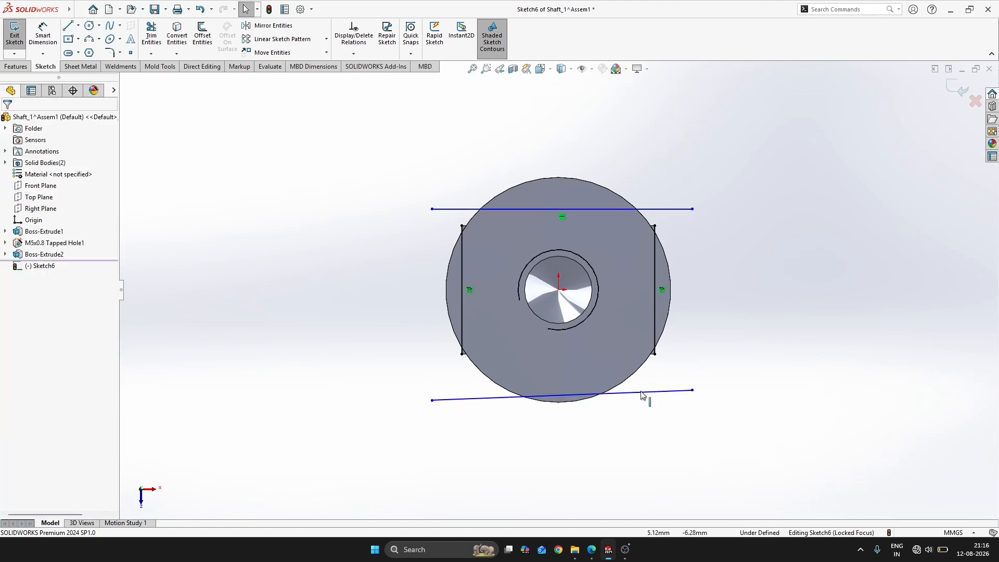
{"action": "left_click", "coordinate": [646, 392]}
{"action": "left_click", "coordinate": [675, 345]}
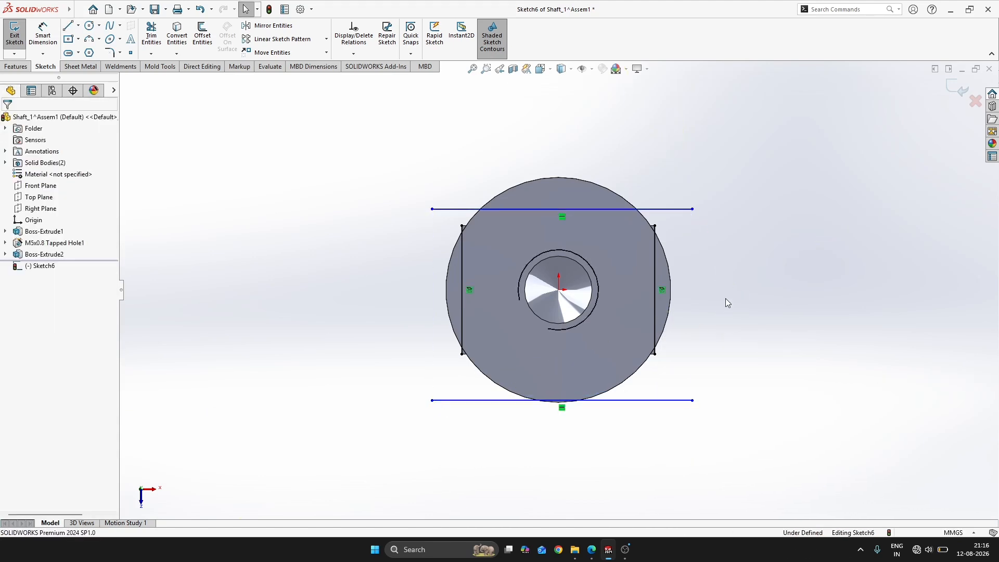
Extend both converted side edges at each end to meet the two horizontal lines
{"action": "key", "text": "alt+Tab"}
{"action": "key", "text": "alt+Tab"}
{"action": "key", "text": "s"}
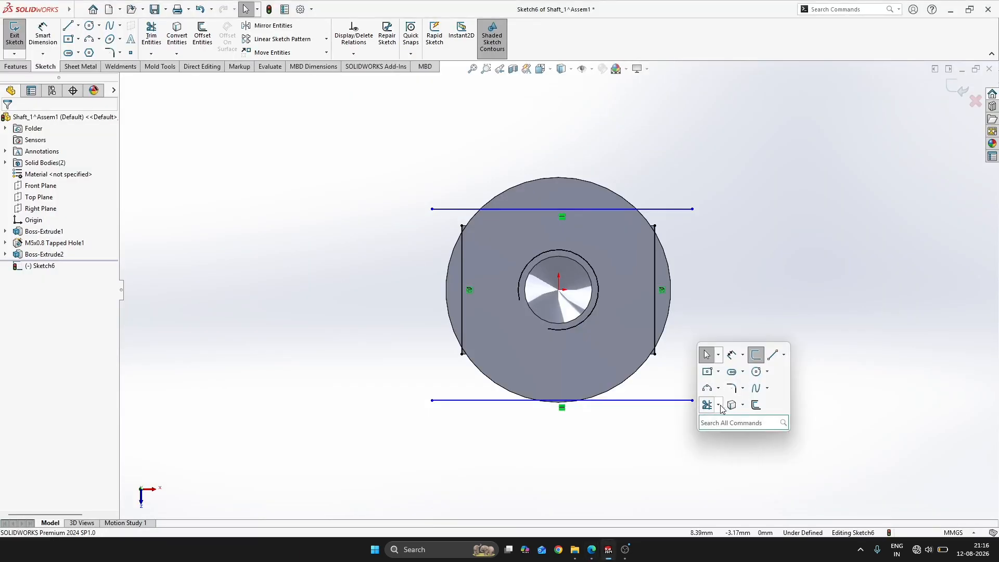
{"action": "left_click", "coordinate": [720, 405]}
{"action": "left_click", "coordinate": [726, 433]}
{"action": "left_click", "coordinate": [657, 325]}
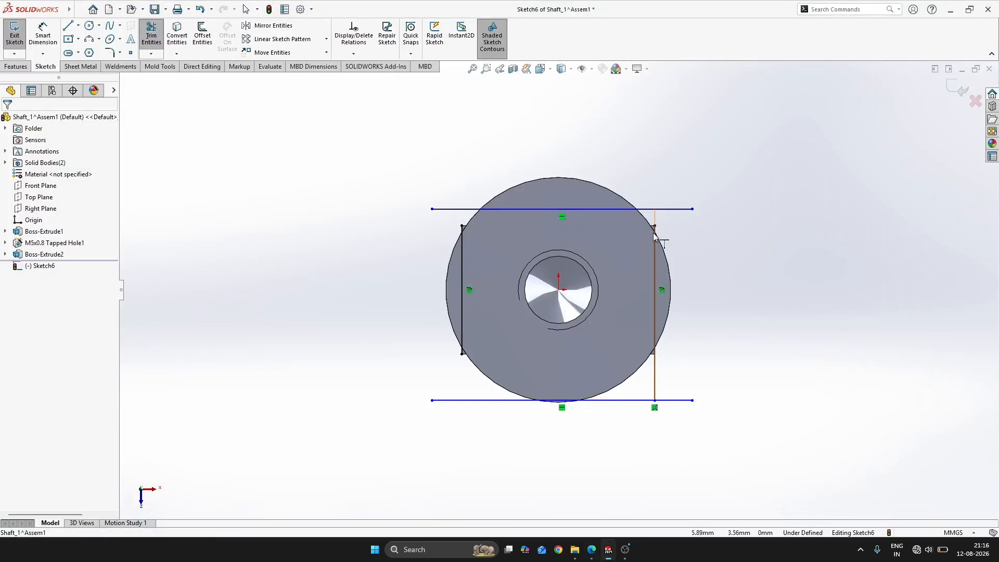
{"action": "left_click", "coordinate": [656, 235]}
{"action": "left_click", "coordinate": [462, 353]}
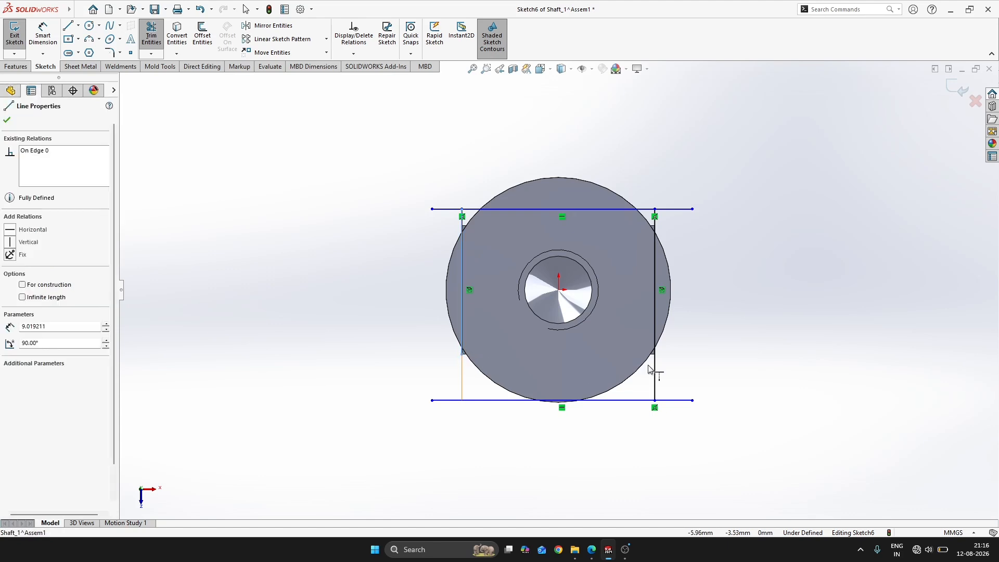
Trim the horizontal lines' overhanging ends to leave a closed rectangle
{"action": "key", "text": "alt+Tab"}
{"action": "key", "text": "alt+Tab"}
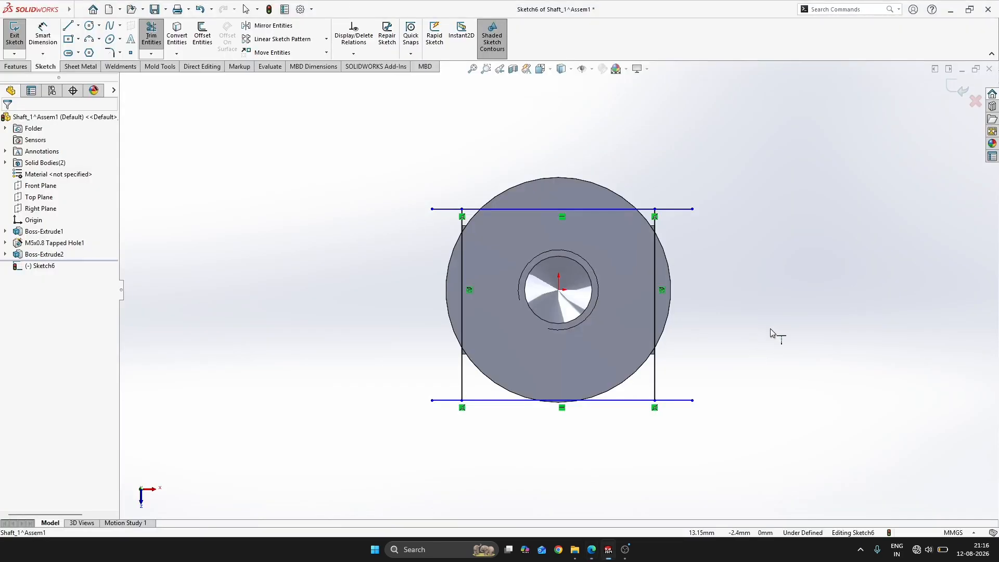
{"action": "key", "text": "s"}
{"action": "left_click", "coordinate": [775, 390]}
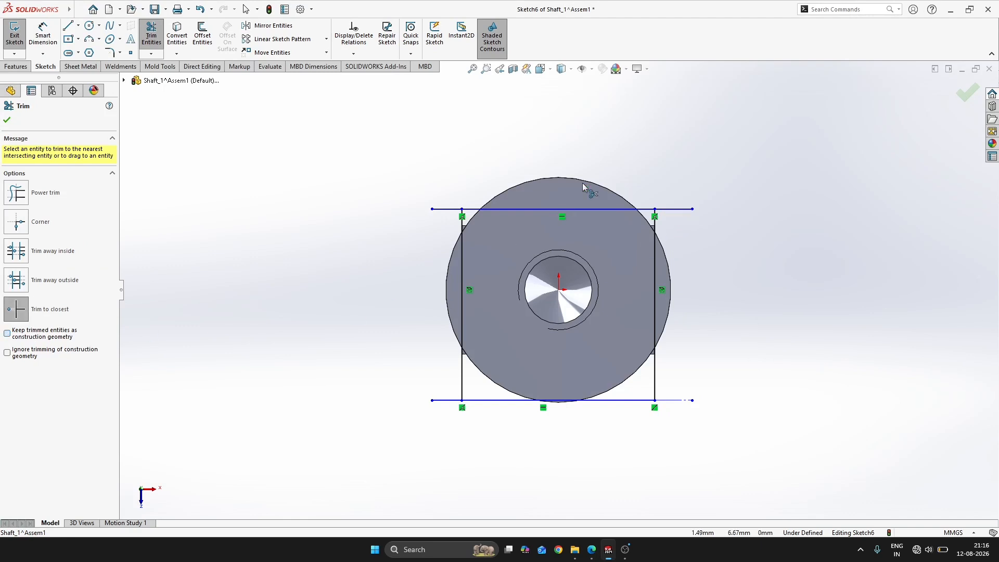
{"action": "left_click", "coordinate": [664, 208]}
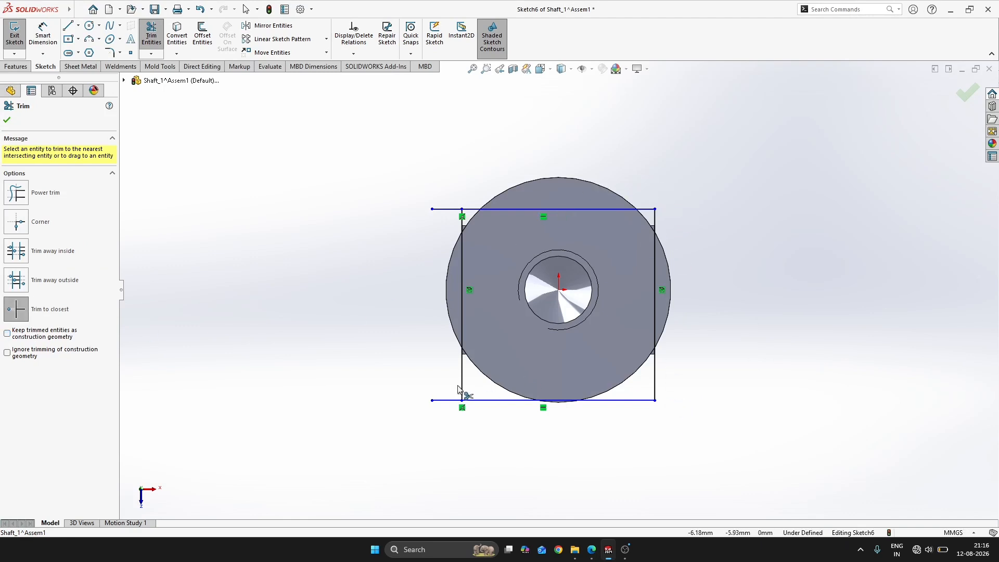
{"action": "left_click", "coordinate": [451, 210]}
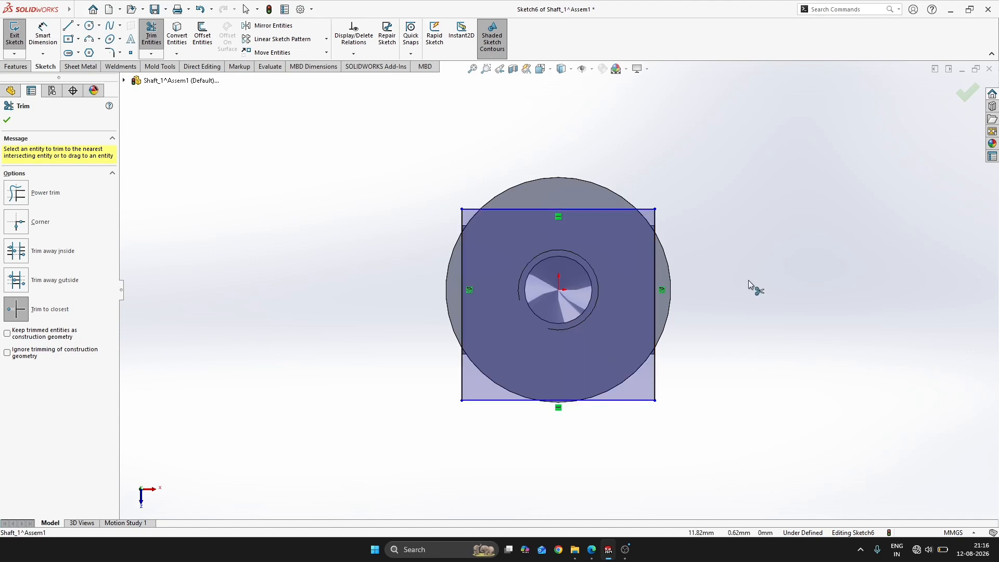
Dimension the rectangle's upper line 5 mm from the origin
{"action": "key", "text": "alt+Tab"}
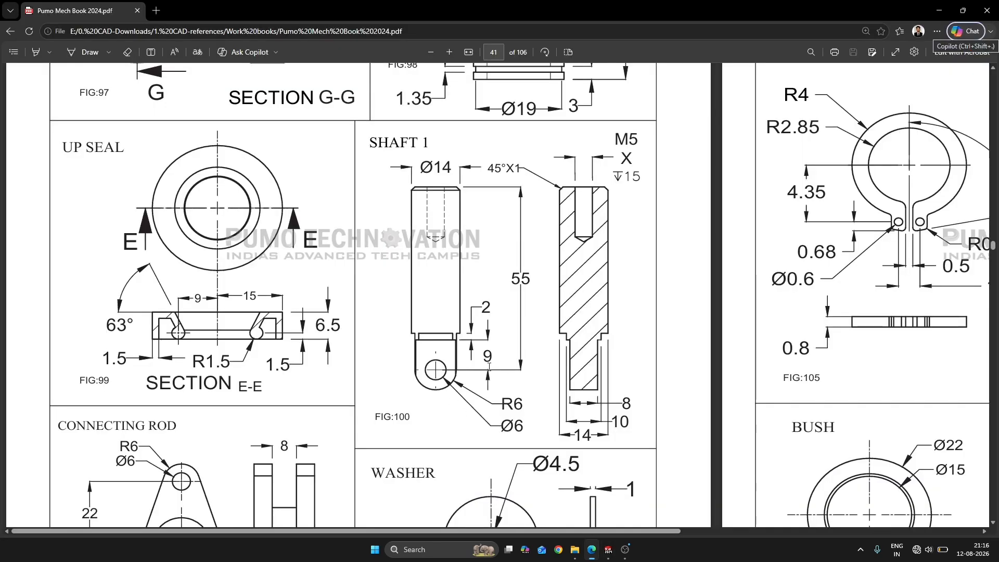
{"action": "key", "text": "alt+Tab"}
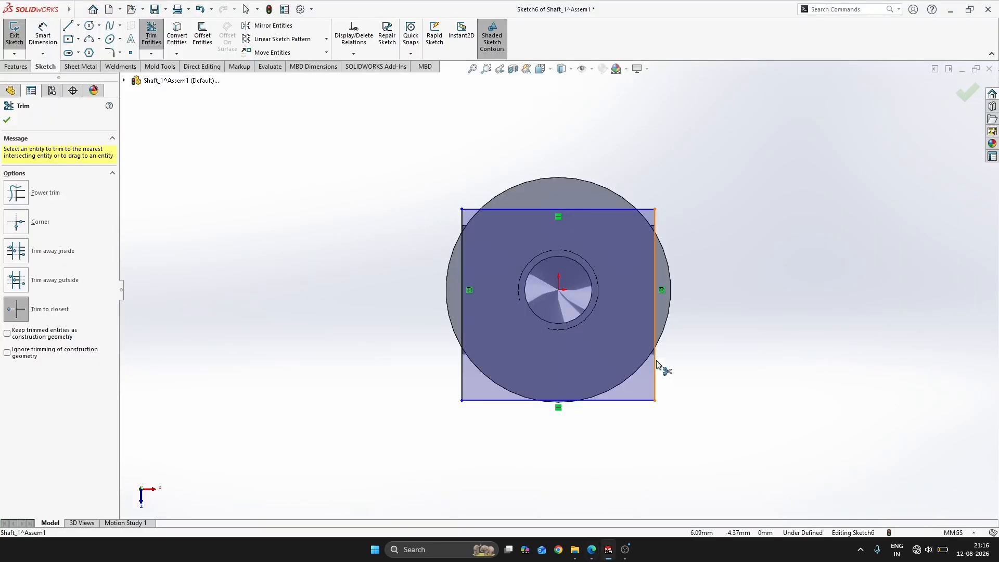
{"action": "key", "text": "s"}
{"action": "left_click", "coordinate": [728, 359]}
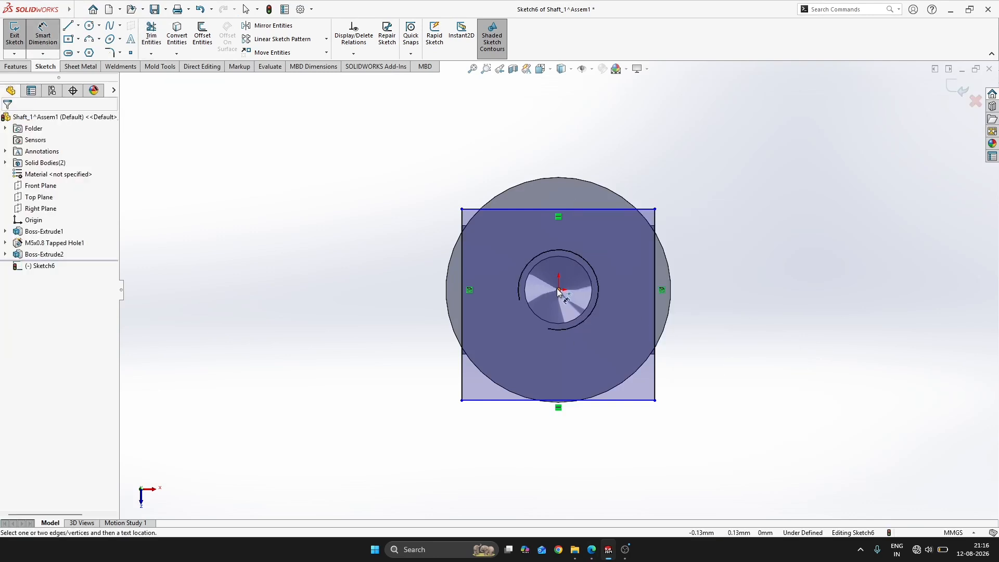
{"action": "left_click", "coordinate": [611, 211]}
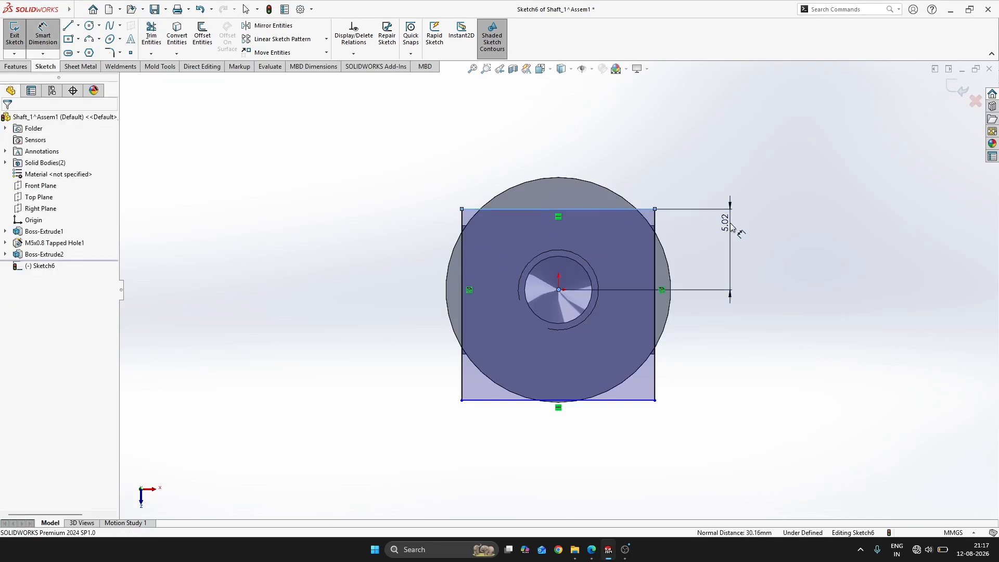
{"action": "left_click", "coordinate": [729, 225]}
{"action": "key", "text": "Return"}
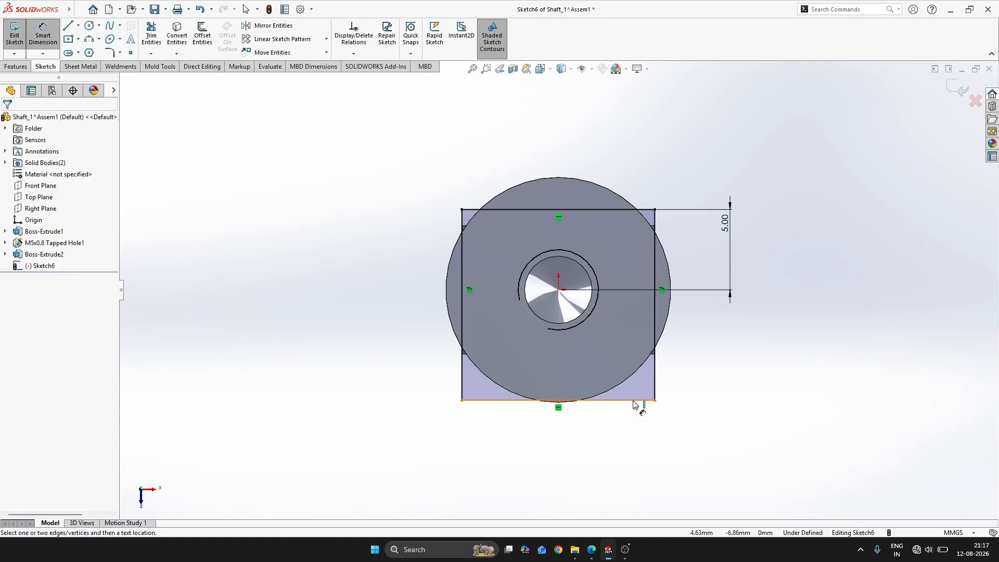
Dimension the spacing between the rectangle's two horizontal lines as 10 mm and close the sketch
{"action": "left_click", "coordinate": [639, 400]}
{"action": "left_click", "coordinate": [623, 209]}
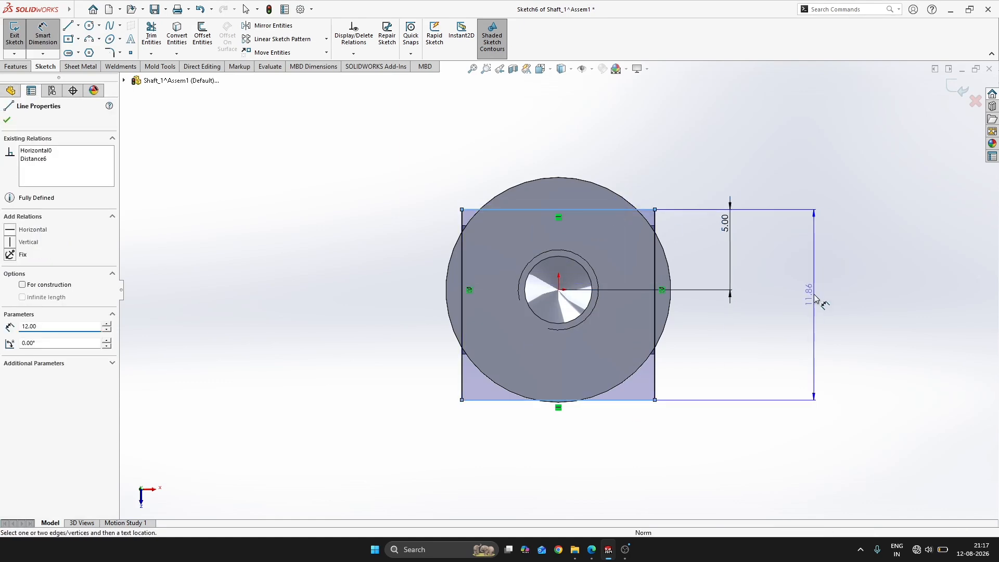
{"action": "left_click", "coordinate": [815, 299]}
{"action": "type", "text": "10"}
{"action": "key", "text": "Return"}
{"action": "key", "text": "Escape"}
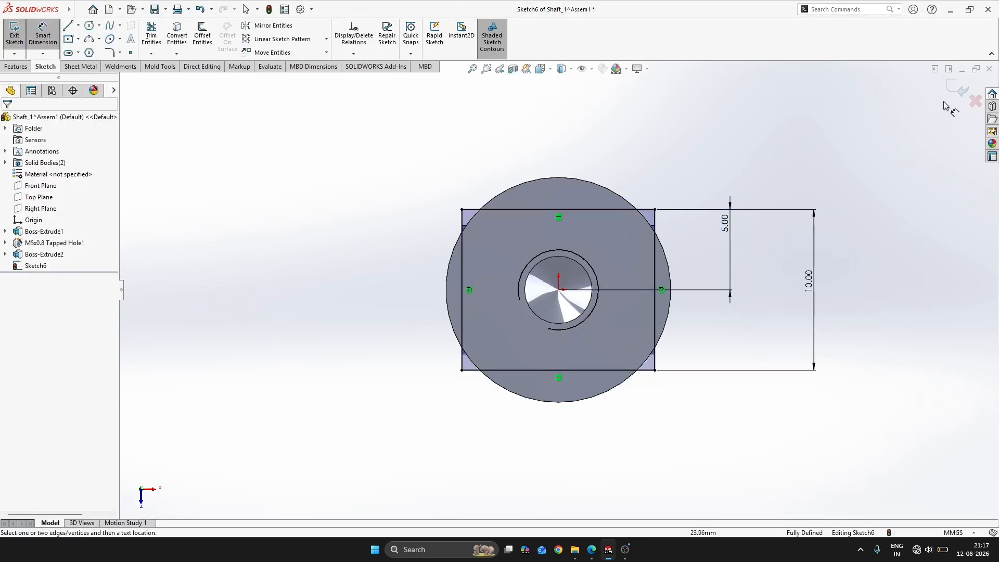
{"action": "key", "text": "ctrl+b"}
Reopen the rectangle sketch between the shaft and the lug for editing
{"action": "mouse_move", "coordinate": [652, 289]}
{"action": "middle_mouse_down"}
{"action": "mouse_move", "coordinate": [584, 275]}
{"action": "mouse_move", "coordinate": [546, 281]}
{"action": "middle_mouse_up"}
{"action": "scroll", "coordinate": [645, 322], "scroll_direction": "up", "scroll_amount": 3}
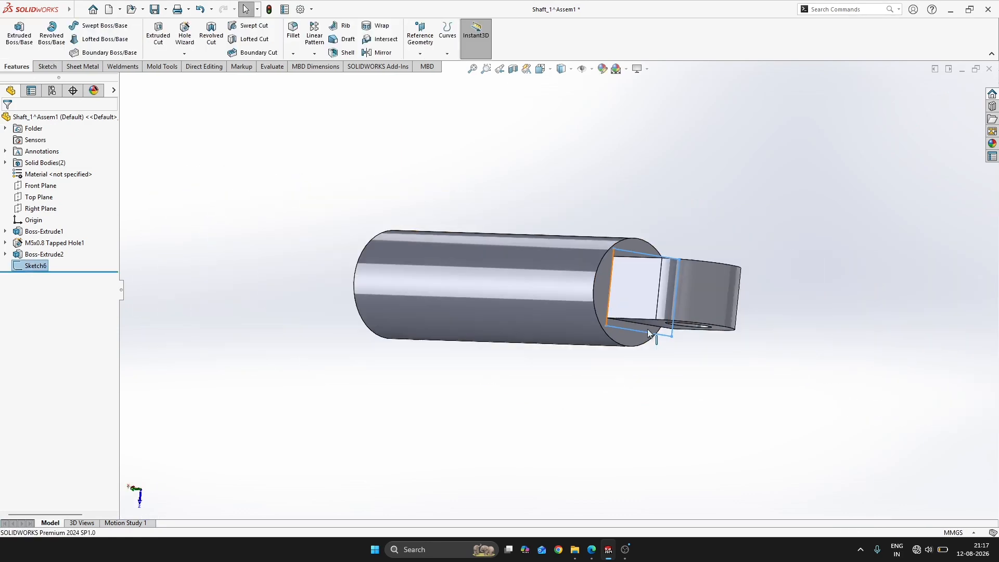
{"action": "middle_click_drag", "start_coordinate": [658, 333], "coordinate": [714, 190]}
{"action": "scroll", "coordinate": [691, 352], "scroll_direction": "down", "scroll_amount": 2}
{"action": "middle_click_drag", "start_coordinate": [690, 352], "coordinate": [650, 305]}
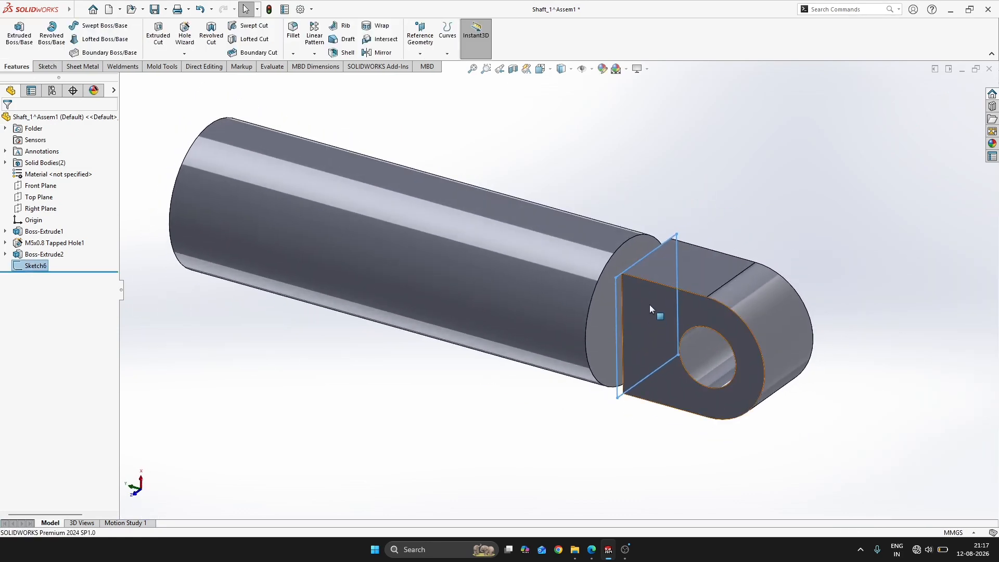
{"action": "scroll", "coordinate": [649, 305], "scroll_direction": "down", "scroll_amount": 3}
{"action": "key", "text": "s"}
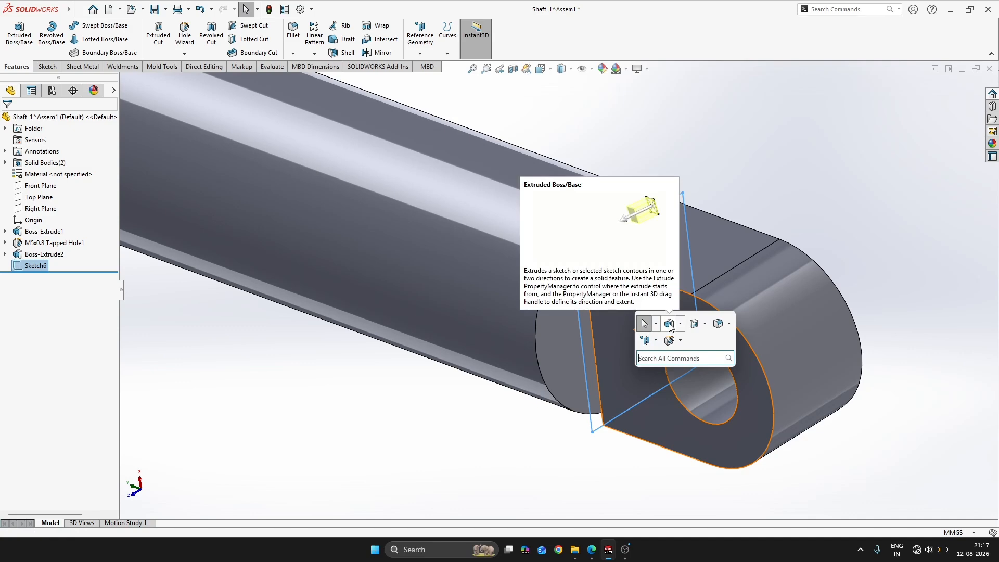
{"action": "key", "text": "alt+Tab"}
{"action": "key", "text": "alt+Tab"}
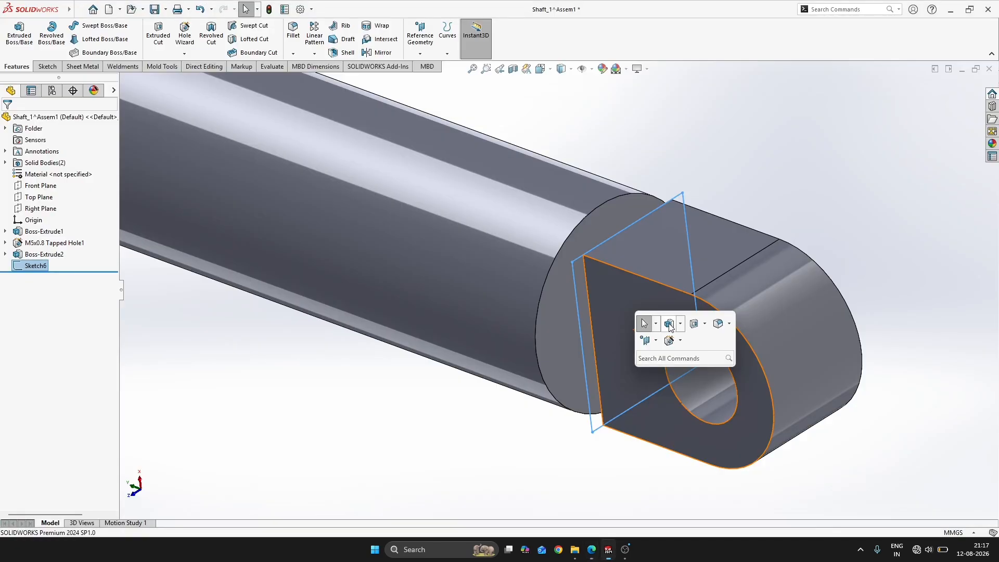
{"action": "left_click", "coordinate": [804, 191]}
{"action": "left_click", "coordinate": [576, 308]}
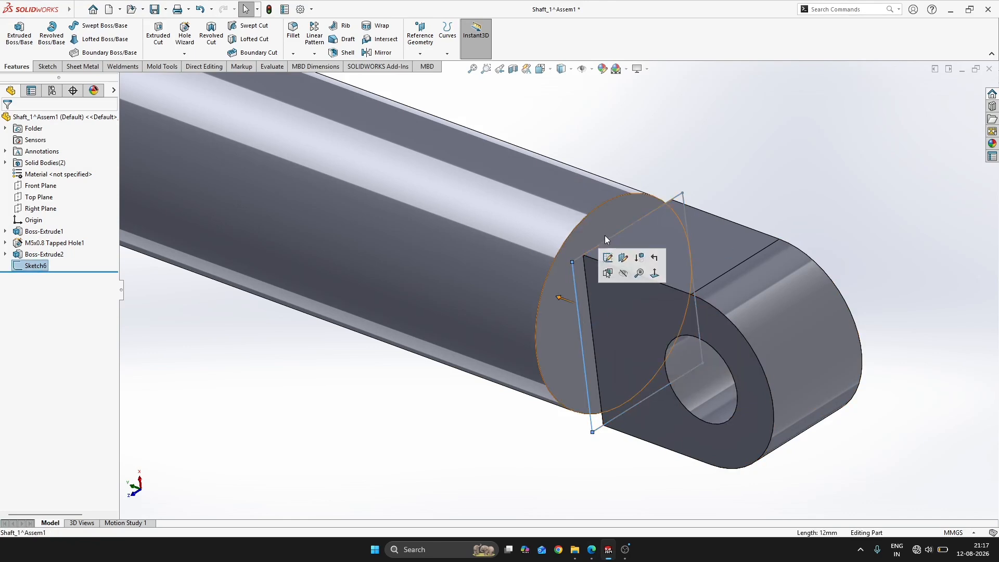
{"action": "left_click", "coordinate": [607, 257]}
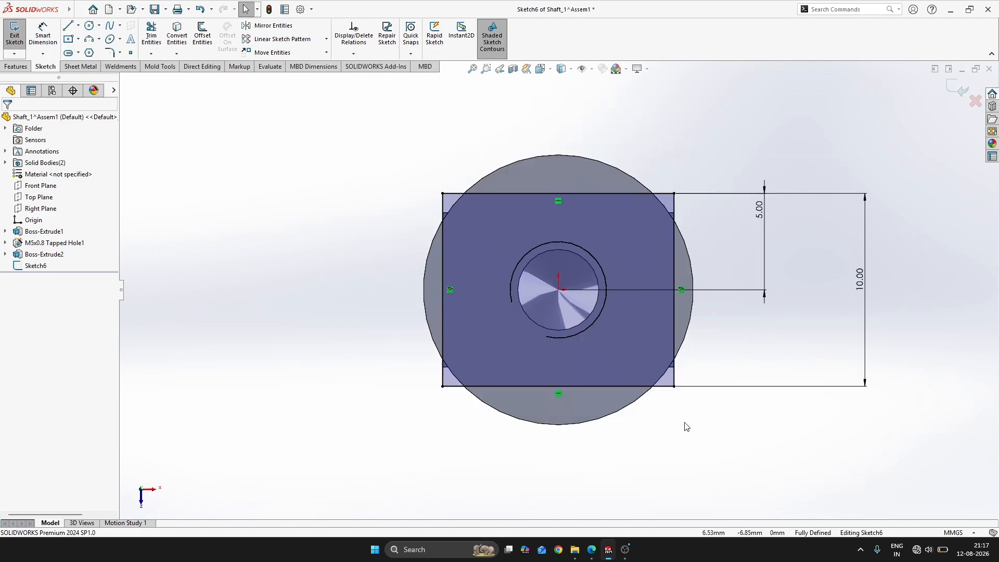
Convert the rectangle's two lines spaced 10 mm apart to construction geometry and close the sketch
{"action": "mouse_move", "coordinate": [687, 427]}
{"action": "middle_mouse_down"}
{"action": "mouse_move", "coordinate": [551, 294]}
{"action": "mouse_move", "coordinate": [701, 390]}
{"action": "mouse_move", "coordinate": [604, 314]}
{"action": "mouse_move", "coordinate": [870, 257]}
{"action": "middle_mouse_up"}
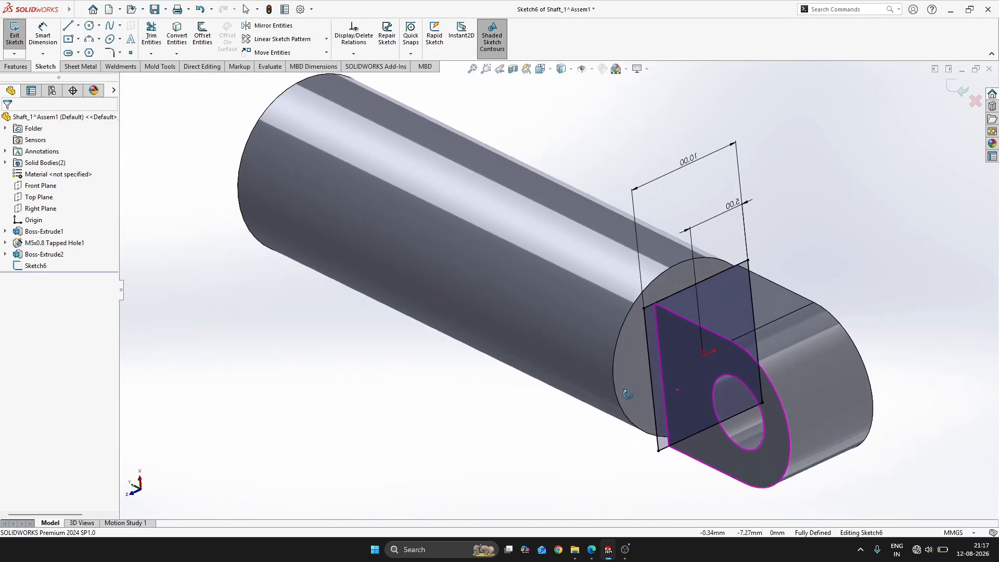
{"action": "left_click", "coordinate": [650, 345]}
{"action": "left_click", "coordinate": [758, 310]}
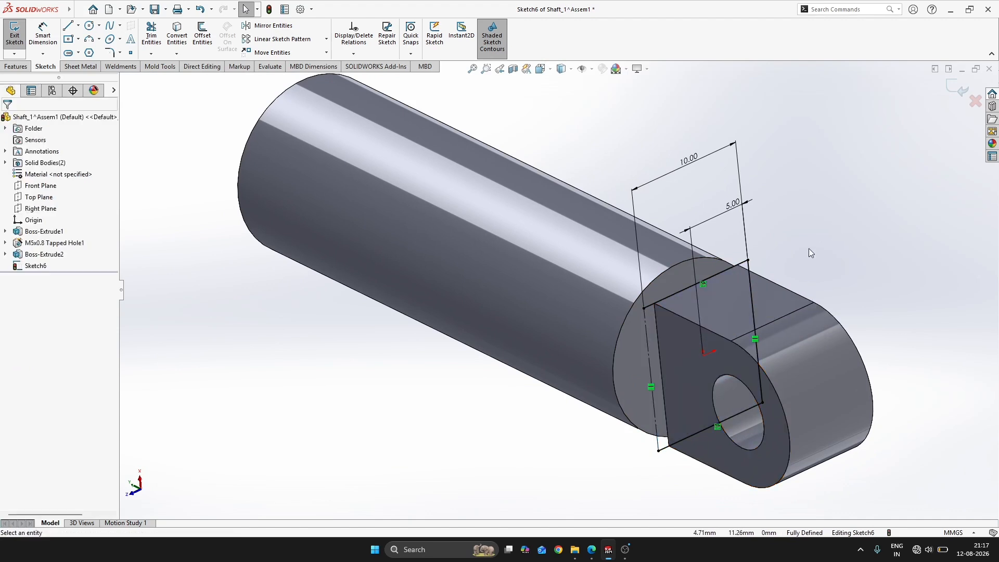
{"action": "left_click", "coordinate": [754, 310]}
{"action": "left_click", "coordinate": [801, 288]}
{"action": "left_click", "coordinate": [822, 209]}
{"action": "left_click", "coordinate": [959, 89]}
Try to extrude the sketch as a thin boss, 8 mm mid-plane deep with a 1 mm mid-plane wall thickness
{"action": "key", "text": "s"}
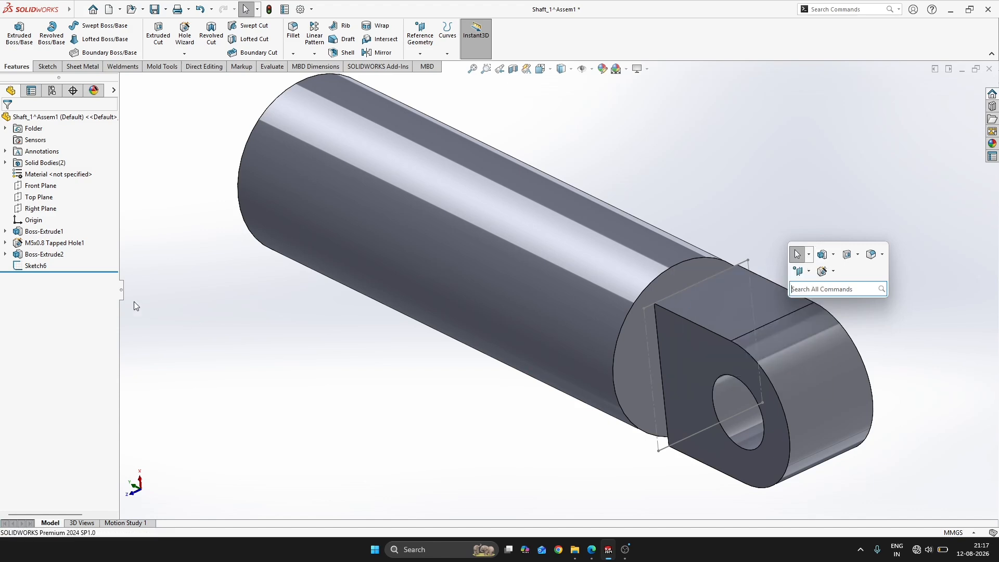
{"action": "left_click", "coordinate": [39, 267]}
{"action": "key", "text": "s"}
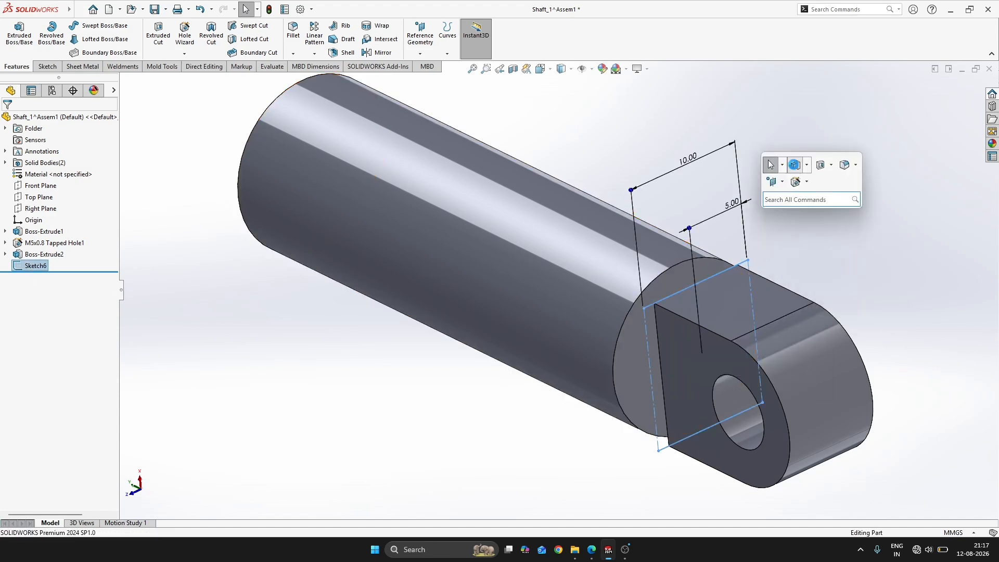
{"action": "left_click", "coordinate": [795, 165]}
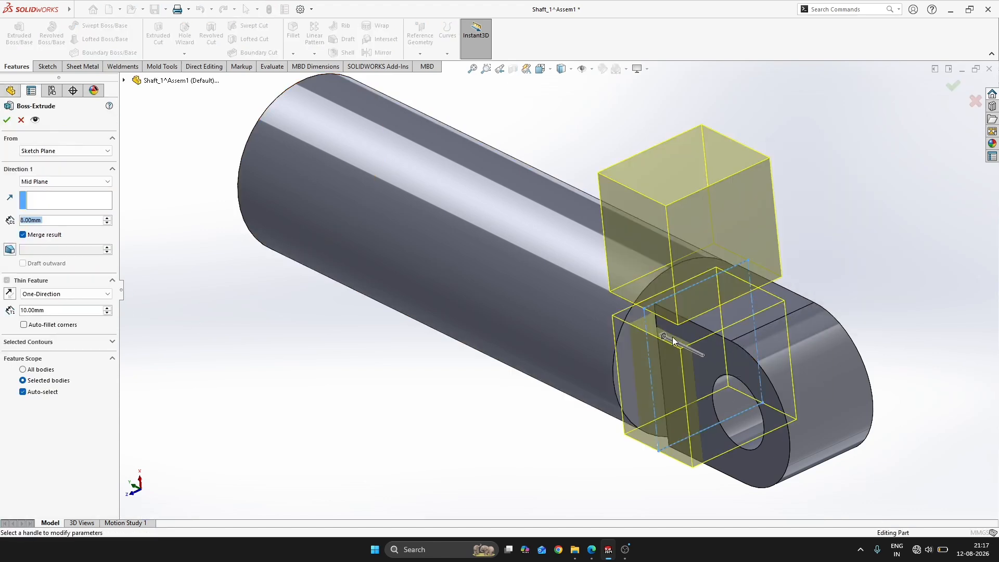
{"action": "middle_click_drag", "start_coordinate": [673, 341], "coordinate": [731, 294]}
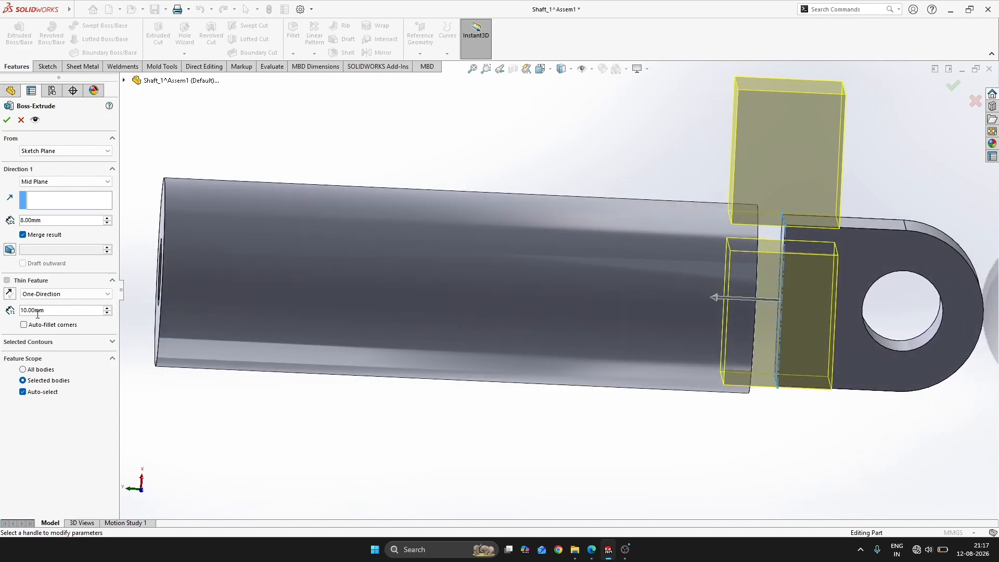
{"action": "left_click", "coordinate": [47, 294]}
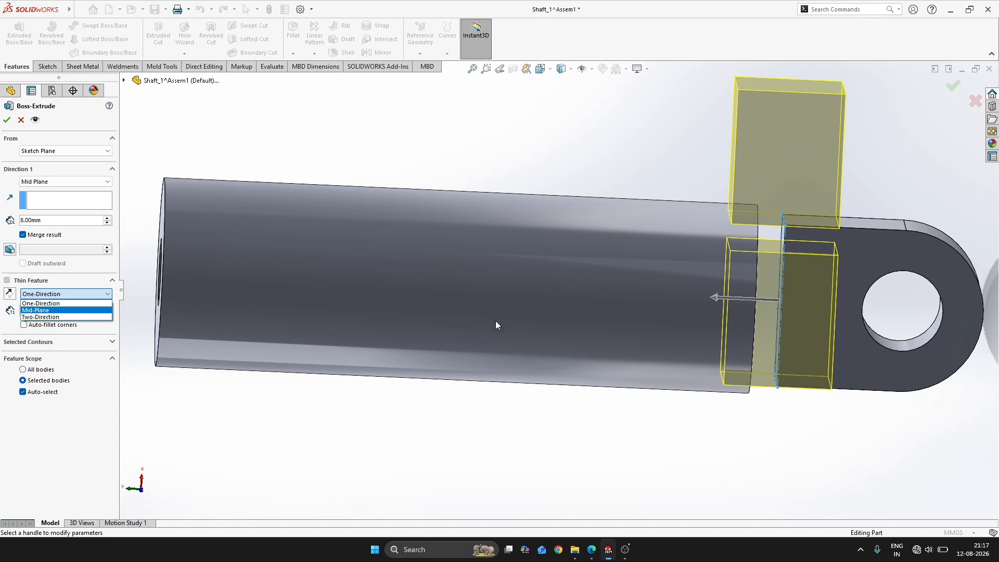
{"action": "scroll", "coordinate": [538, 309], "scroll_direction": "up", "scroll_amount": 2}
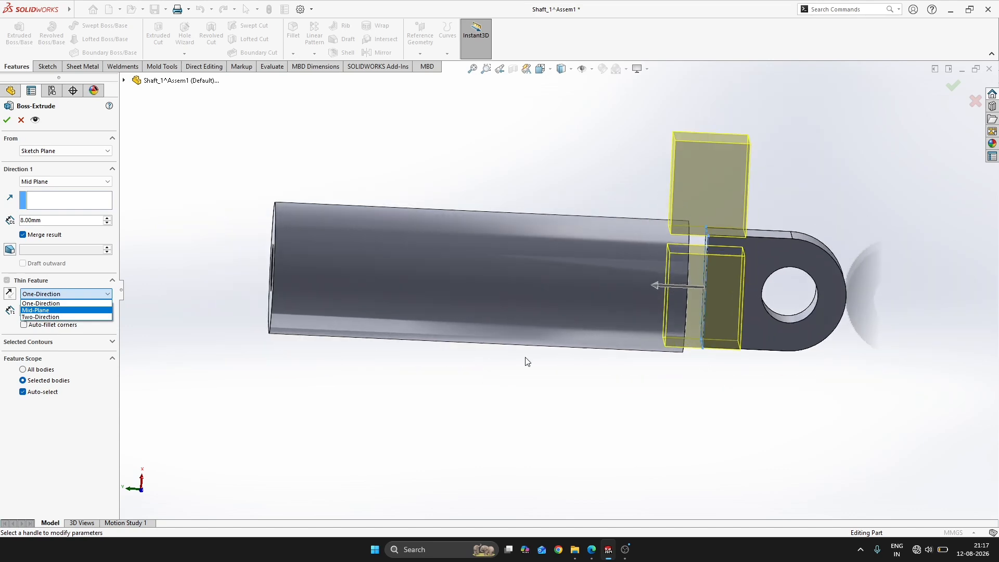
{"action": "scroll", "coordinate": [546, 402], "scroll_direction": "up", "scroll_amount": 2}
{"action": "left_click", "coordinate": [57, 311]}
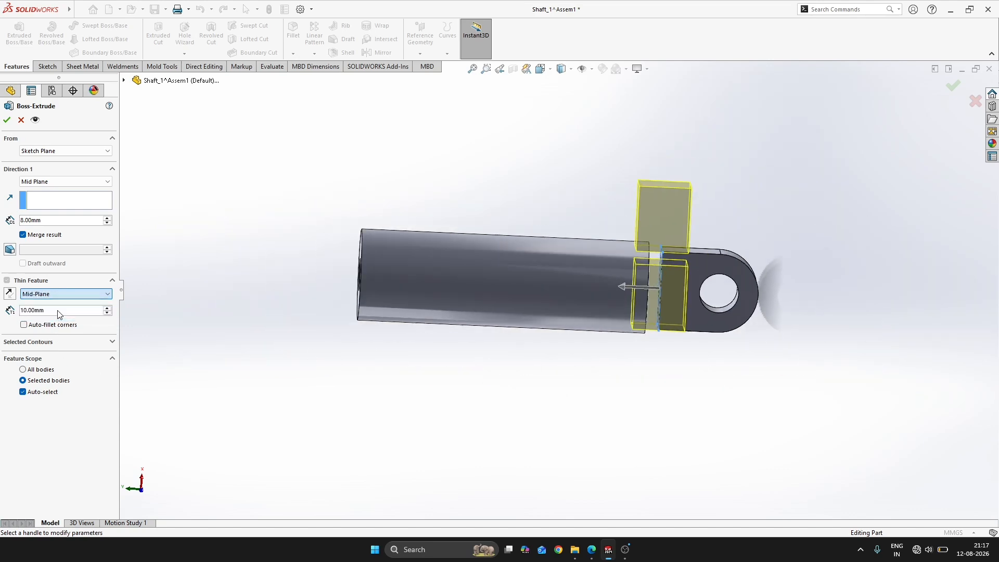
{"action": "scroll", "coordinate": [681, 353], "scroll_direction": "down", "scroll_amount": 2}
{"action": "middle_click_drag", "start_coordinate": [681, 355], "coordinate": [567, 369]}
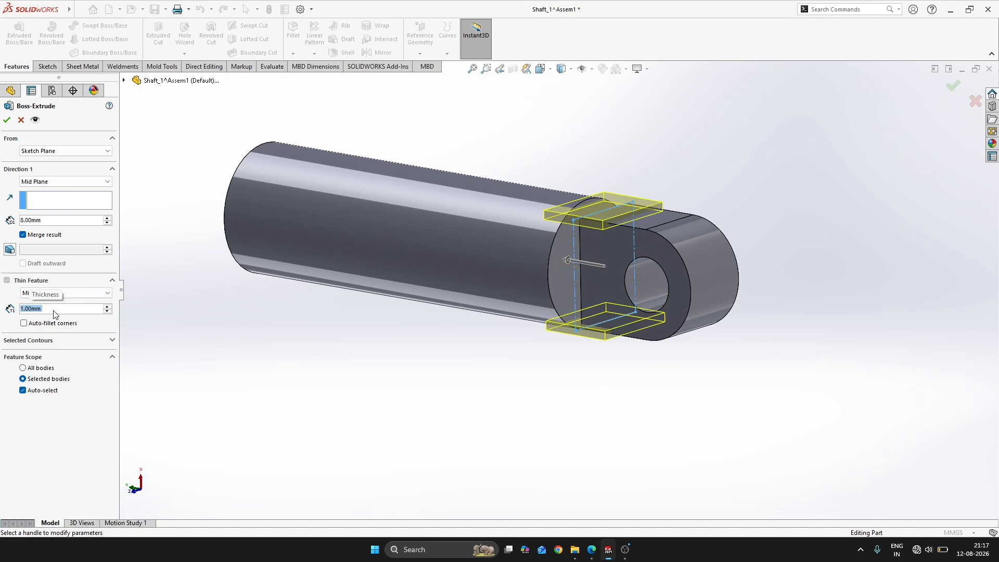
{"action": "scroll", "coordinate": [552, 261], "scroll_direction": "down", "scroll_amount": 3}
{"action": "middle_click_drag", "start_coordinate": [607, 254], "coordinate": [579, 250]}
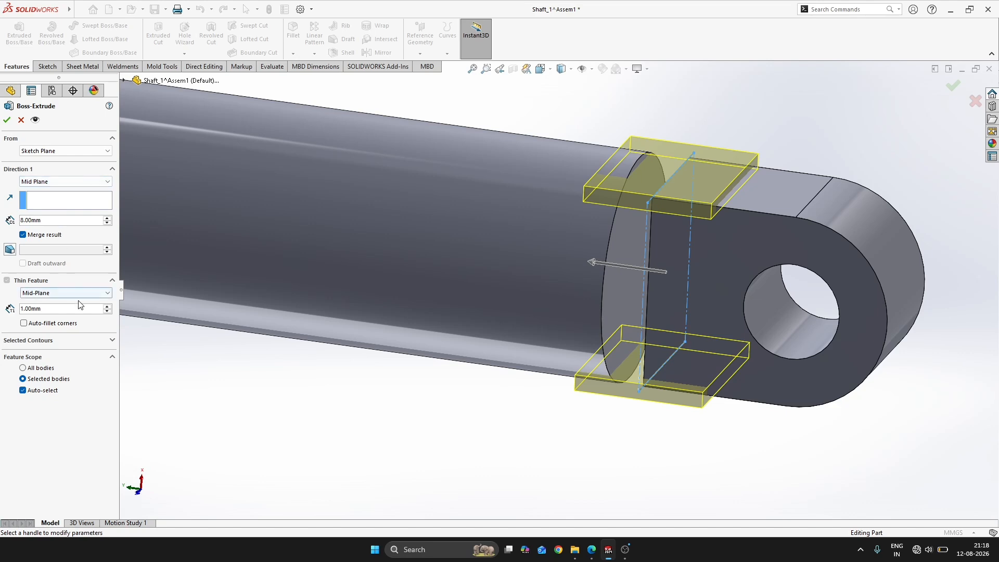
{"action": "key", "text": "Escape"}
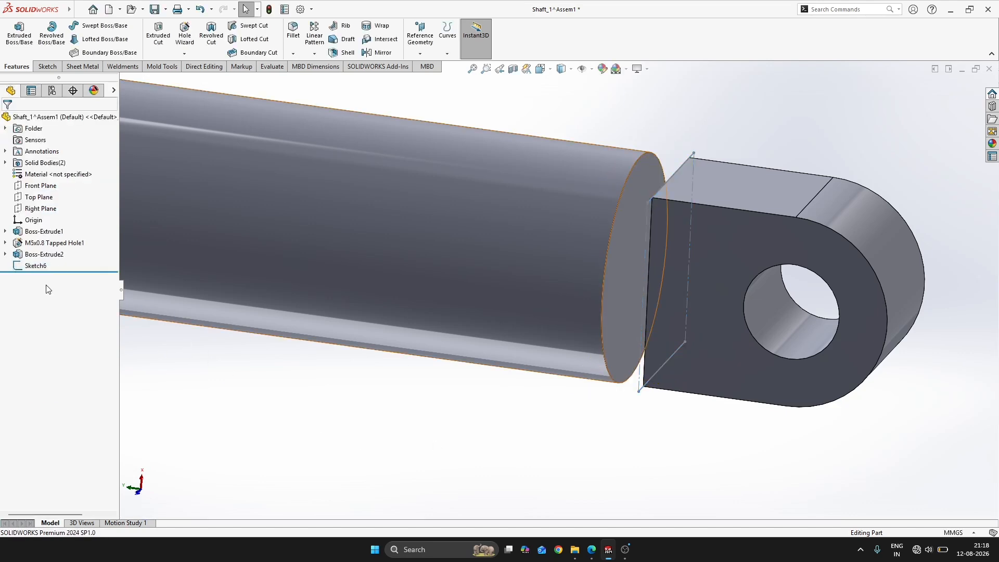
Undo the rectangle sketch edits step by step until the whole sketch is removed, and dismiss the battery alert
{"action": "key", "text": "ctrl+z"}
{"action": "key", "text": "ctrl+z"}
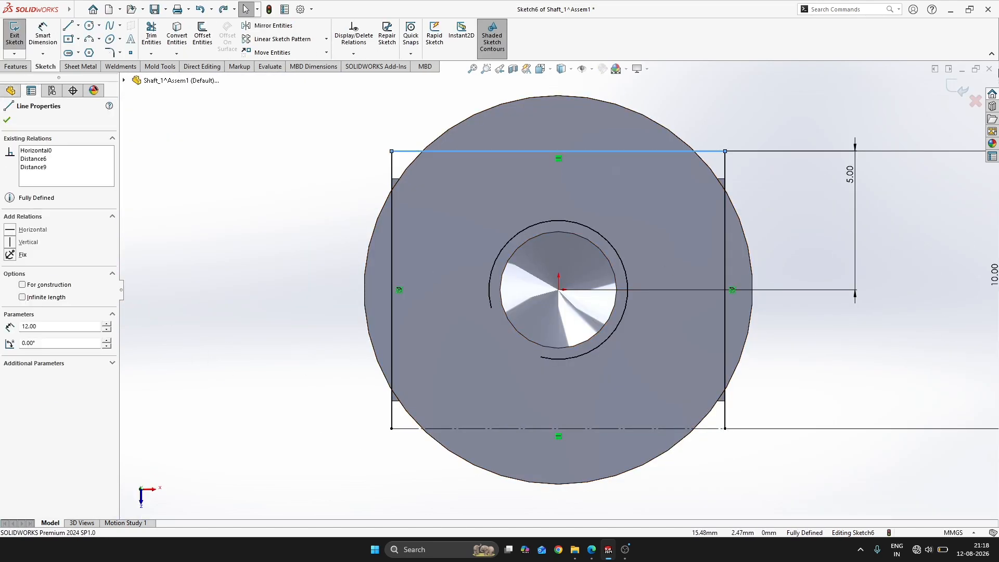
{"action": "left_click", "coordinate": [953, 87]}
{"action": "key", "text": "ctrl+z"}
{"action": "key", "text": "ctrl+z"}
{"action": "key", "text": "ctrl+z"}
{"action": "key", "text": "ctrl+z"}
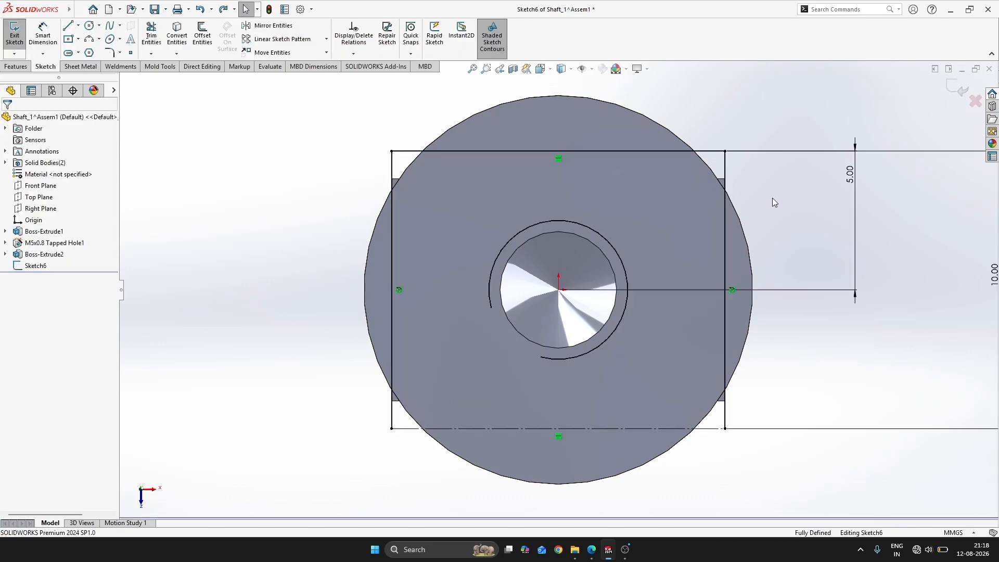
{"action": "key", "text": "ctrl+z"}
{"action": "key", "text": "ctrl+z"}
{"action": "key", "text": "ctrl+z"}
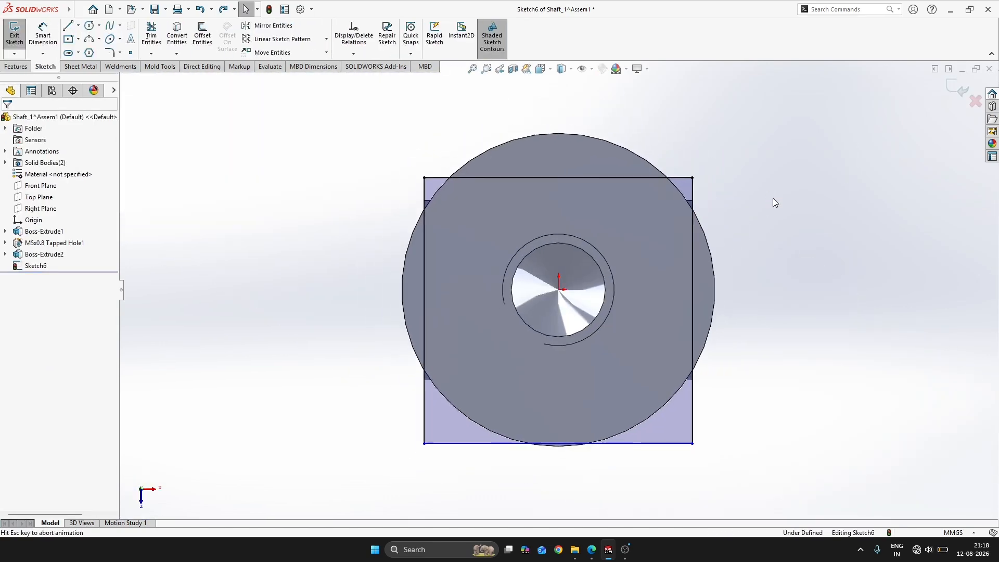
{"action": "key", "text": "ctrl+z"}
{"action": "key", "text": "ctrl+z"}
{"action": "key", "text": "ctrl+z"}
{"action": "key", "text": "ctrl+z"}
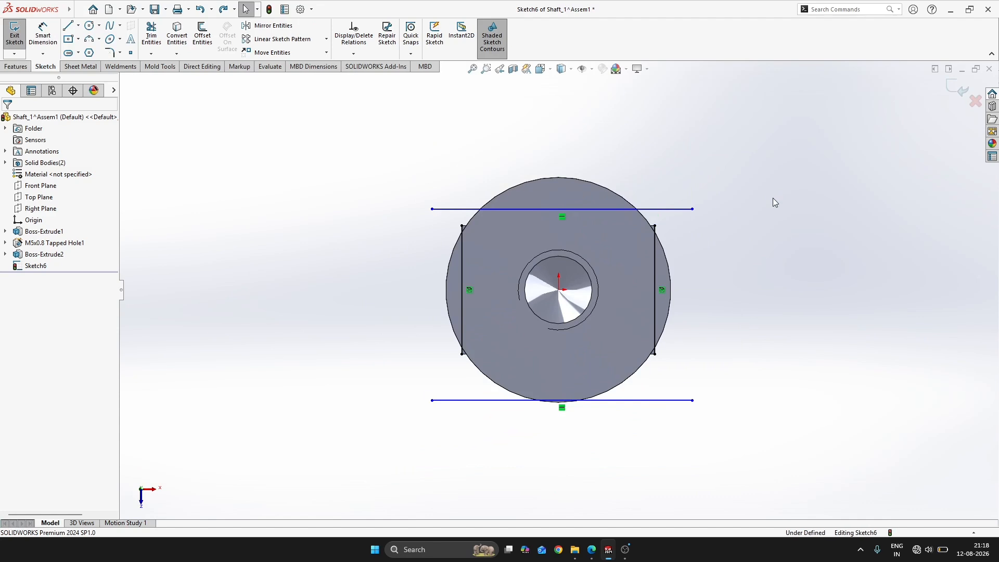
{"action": "key", "text": "ctrl+z"}
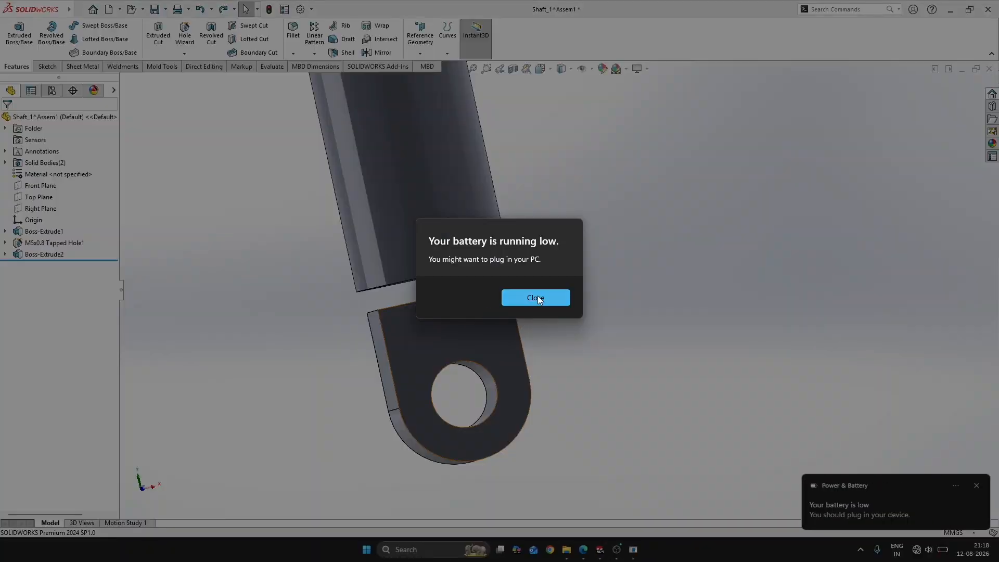
{"action": "left_click", "coordinate": [536, 297]}
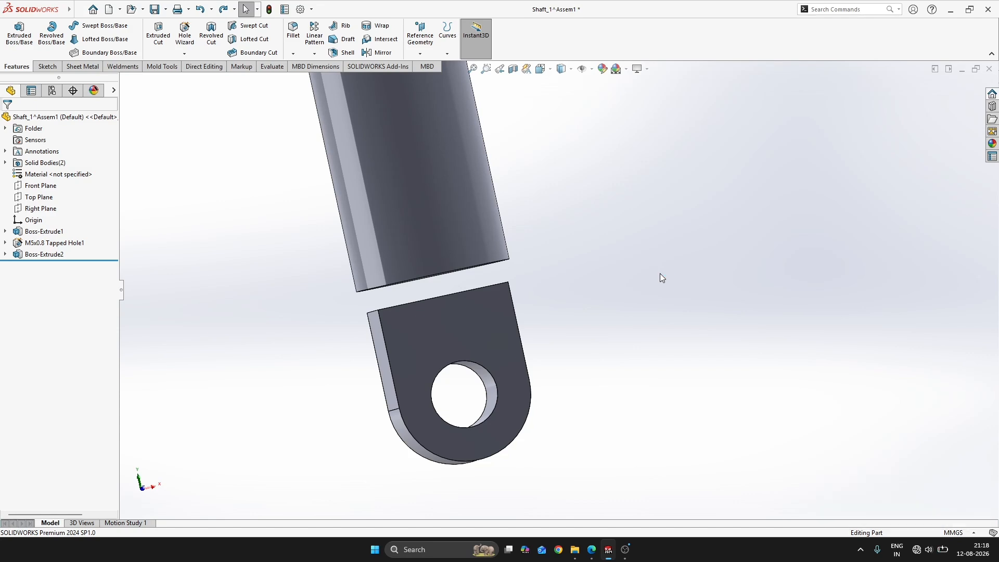
Start a new sketch on the lug's flat end face that faces the shaft
{"action": "middle_click_drag", "start_coordinate": [500, 326], "coordinate": [587, 332]}
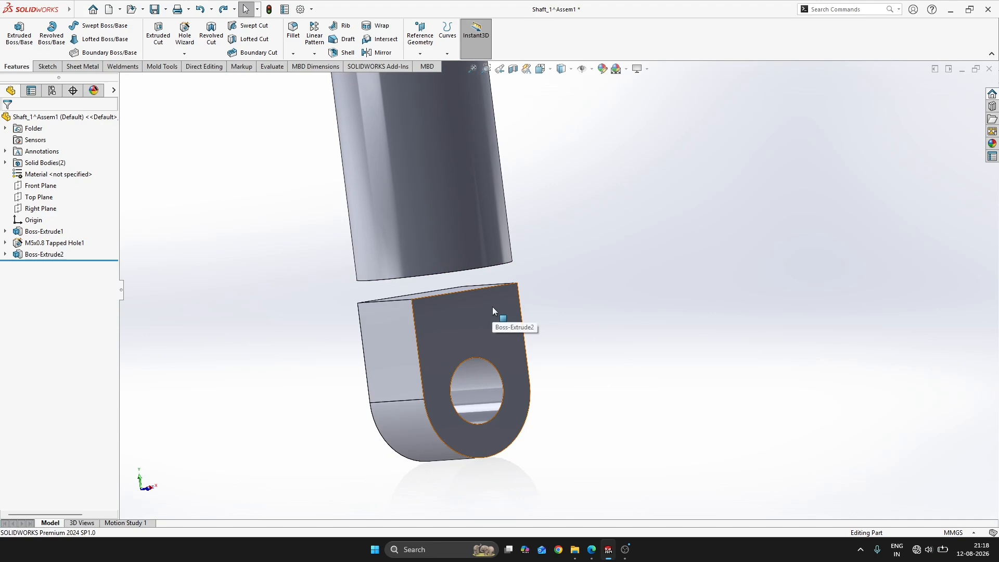
{"action": "middle_click_drag", "start_coordinate": [492, 307], "coordinate": [518, 296]}
{"action": "left_click", "coordinate": [469, 307]}
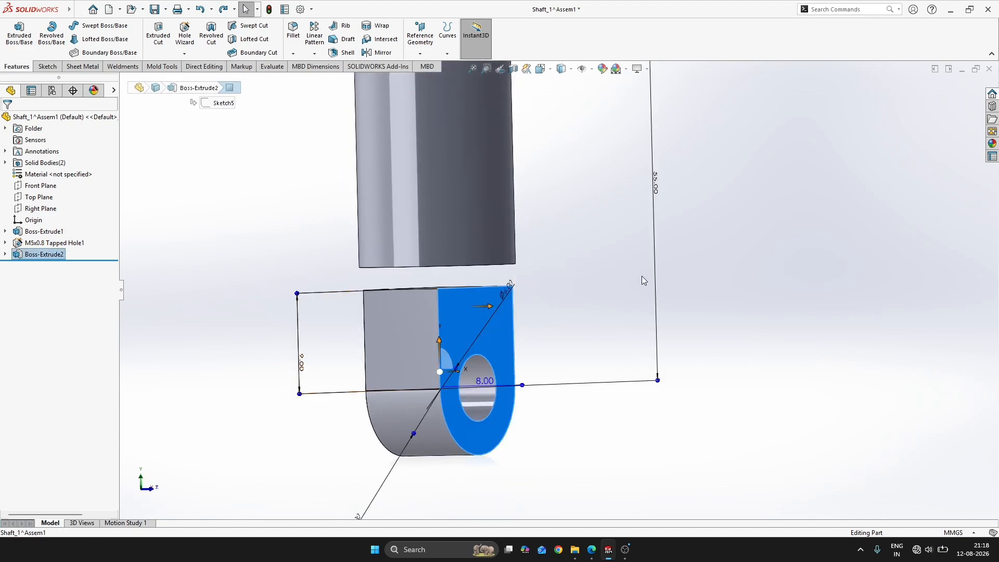
{"action": "left_click", "coordinate": [745, 310]}
{"action": "middle_click_drag", "start_coordinate": [558, 335], "coordinate": [443, 282]}
{"action": "scroll", "coordinate": [449, 314], "scroll_direction": "down", "scroll_amount": 1}
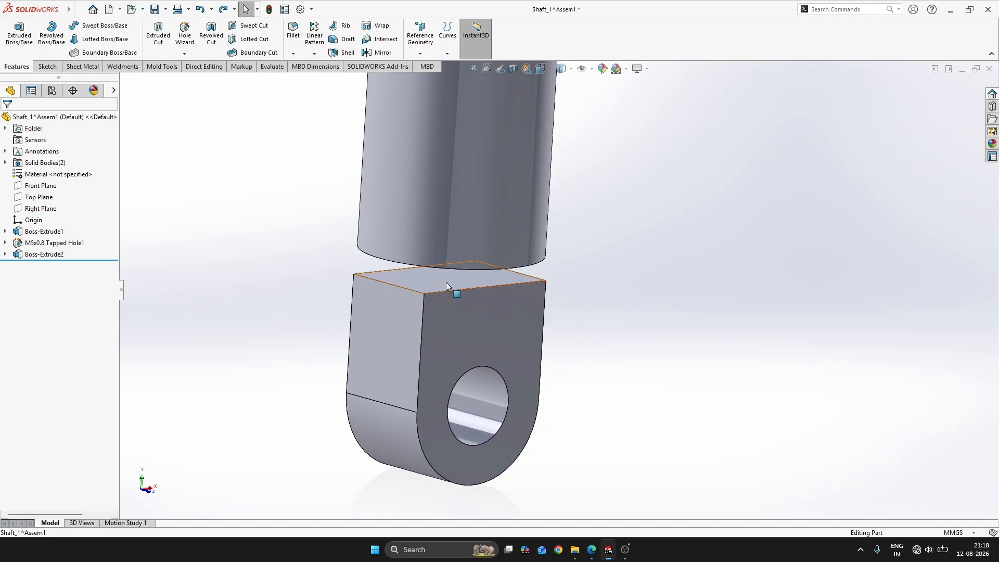
{"action": "left_click", "coordinate": [446, 282]}
{"action": "left_click", "coordinate": [499, 255]}
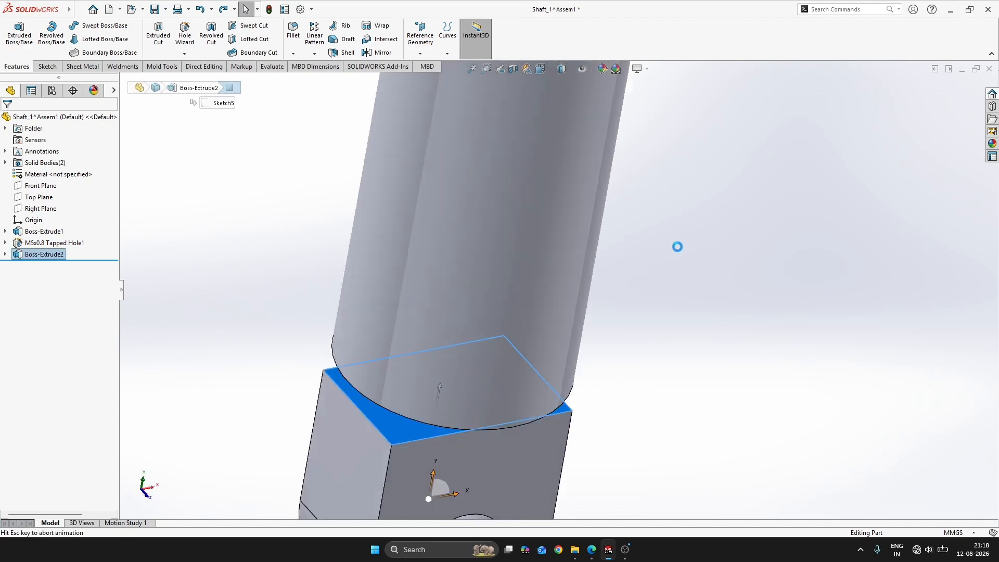
Draw two narrow corner rectangles on the lug's end face, one along each of two opposite edges, overhanging the face
{"action": "mouse_move", "coordinate": [583, 418]}
{"action": "middle_mouse_down"}
{"action": "mouse_move", "coordinate": [470, 492]}
{"action": "mouse_move", "coordinate": [446, 473]}
{"action": "mouse_move", "coordinate": [476, 444]}
{"action": "middle_mouse_up"}
{"action": "key", "text": "s"}
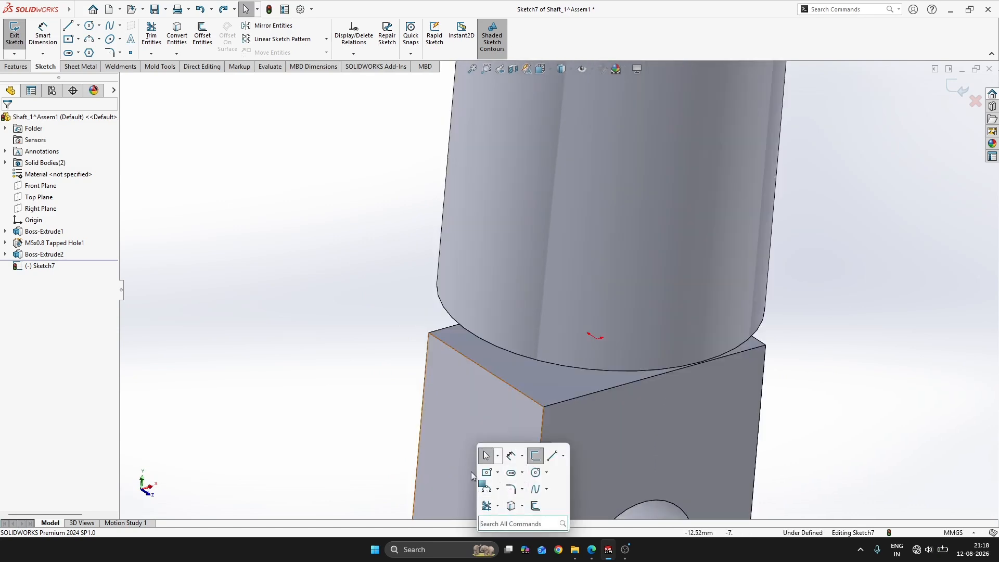
{"action": "left_click", "coordinate": [498, 488]}
{"action": "left_click", "coordinate": [471, 465]}
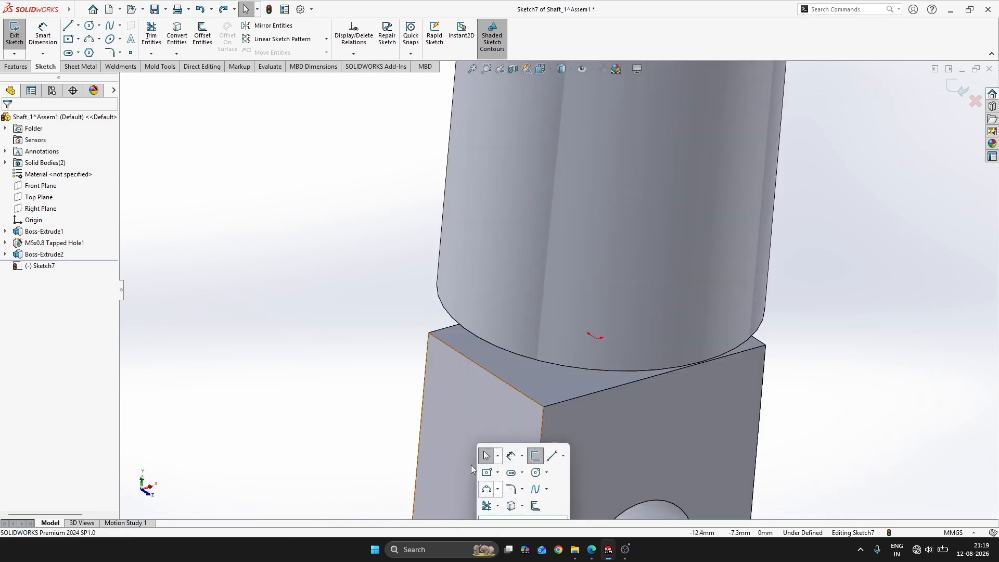
{"action": "left_click", "coordinate": [472, 469]}
{"action": "left_click", "coordinate": [359, 406]}
{"action": "key", "text": "s"}
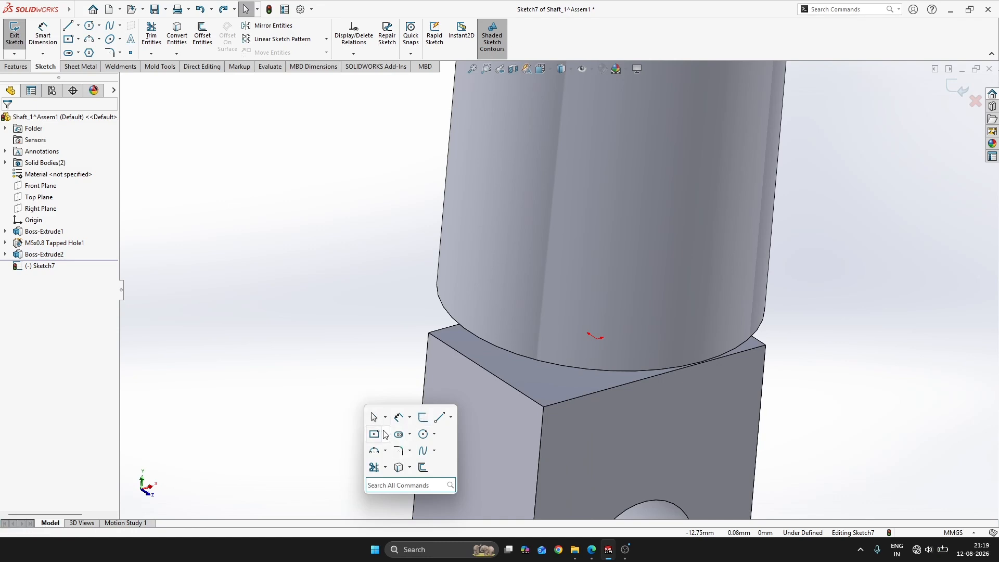
{"action": "left_click", "coordinate": [384, 435]}
{"action": "mouse_move", "coordinate": [412, 318]}
{"action": "left_mouse_down"}
{"action": "mouse_move", "coordinate": [576, 407]}
{"action": "mouse_move", "coordinate": [617, 416]}
{"action": "left_mouse_up"}
{"action": "mouse_move", "coordinate": [789, 362]}
{"action": "left_mouse_down"}
{"action": "mouse_move", "coordinate": [568, 245]}
{"action": "mouse_move", "coordinate": [517, 230]}
{"action": "left_mouse_up"}
{"action": "key", "text": "Escape"}
{"action": "scroll", "coordinate": [539, 432], "scroll_direction": "down", "scroll_amount": 3}
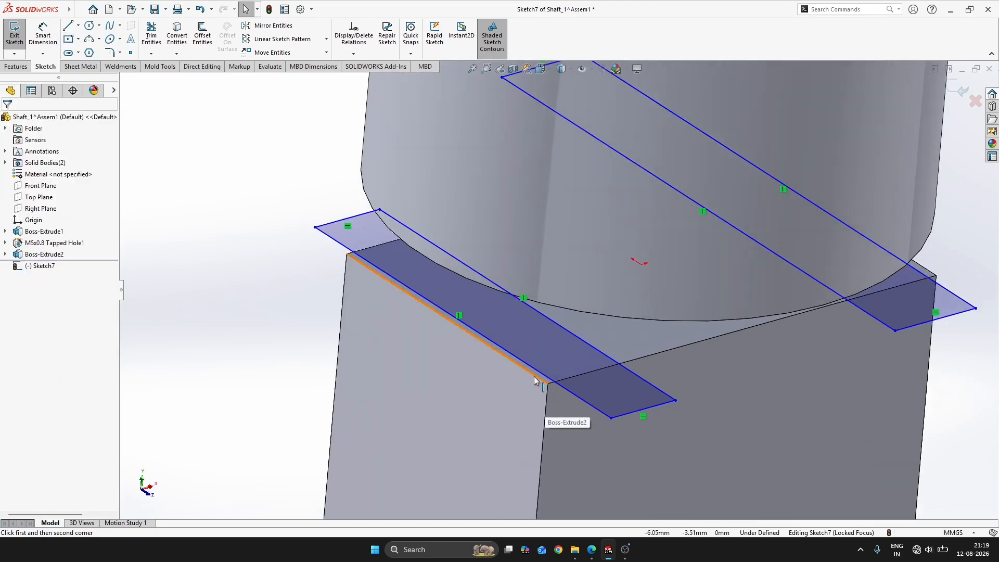
Make the outer long line of each rectangle collinear with the adjacent edge of the lug's end face
{"action": "left_click", "coordinate": [537, 377], "text": "ctrl"}
{"action": "left_click", "coordinate": [578, 398], "text": "ctrl"}
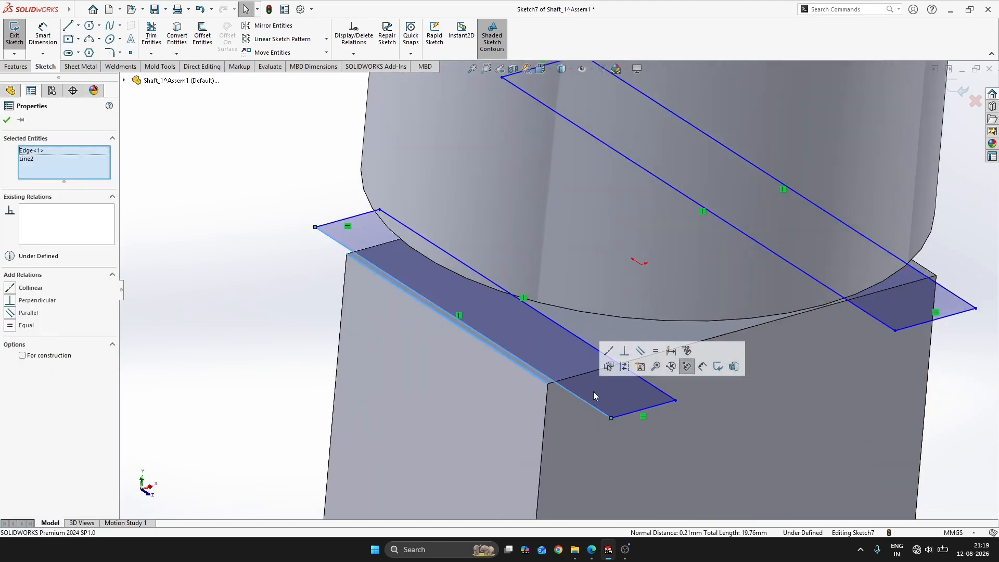
{"action": "left_click", "coordinate": [608, 351]}
{"action": "key", "text": "Escape"}
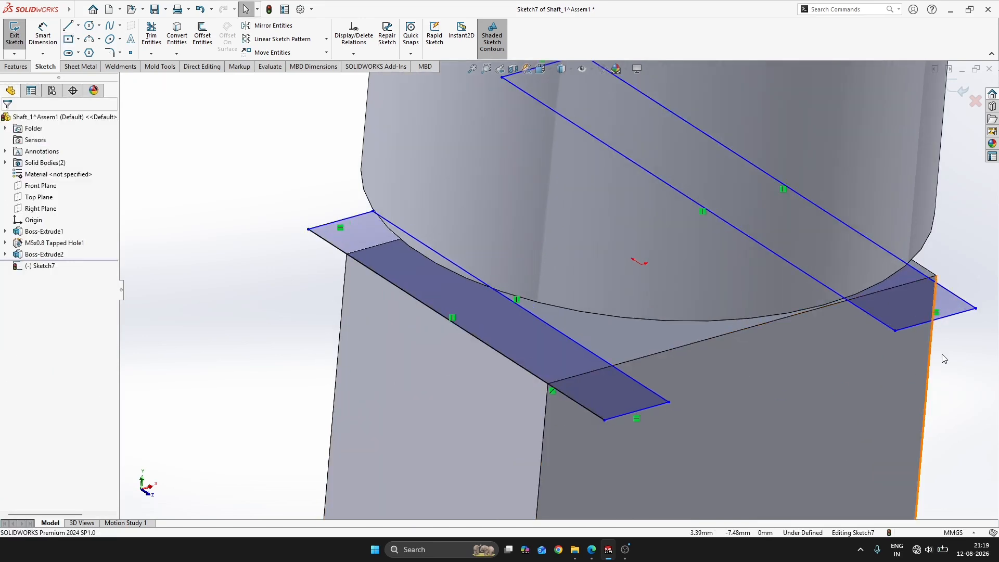
{"action": "left_click", "coordinate": [930, 271], "text": "ctrl"}
{"action": "left_click", "coordinate": [945, 288], "text": "ctrl"}
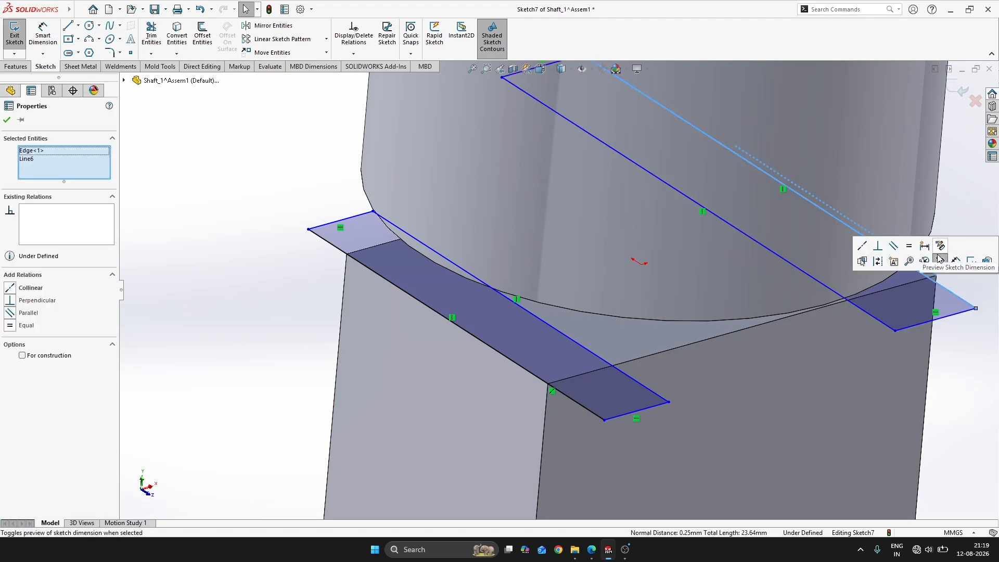
{"action": "left_click", "coordinate": [863, 247]}
{"action": "key", "text": "Escape"}
Align the midpoints of both rectangles' outer long lines horizontally with the sketch origin
{"action": "scroll", "coordinate": [760, 318], "scroll_direction": "up", "scroll_amount": 3}
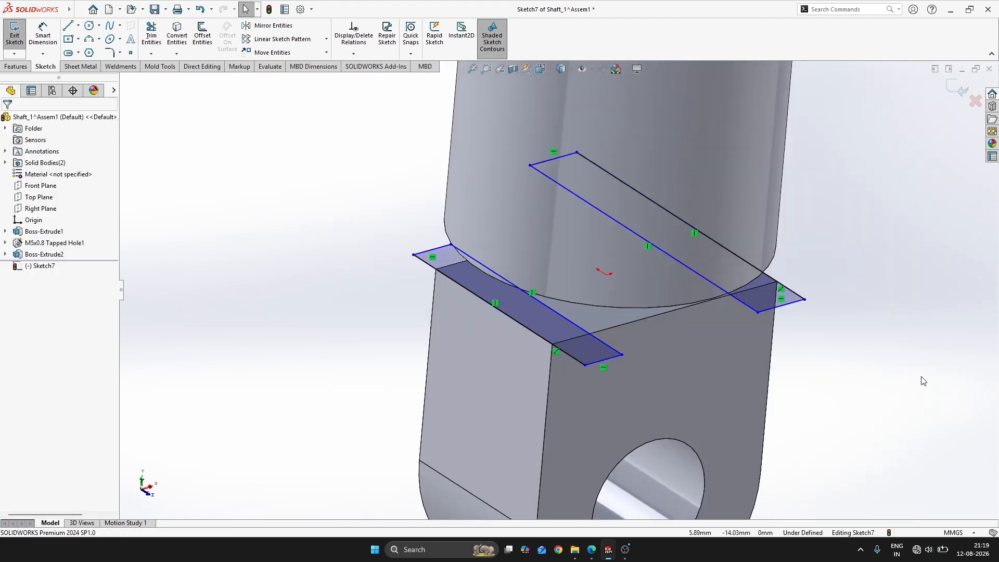
{"action": "left_click", "coordinate": [690, 229]}
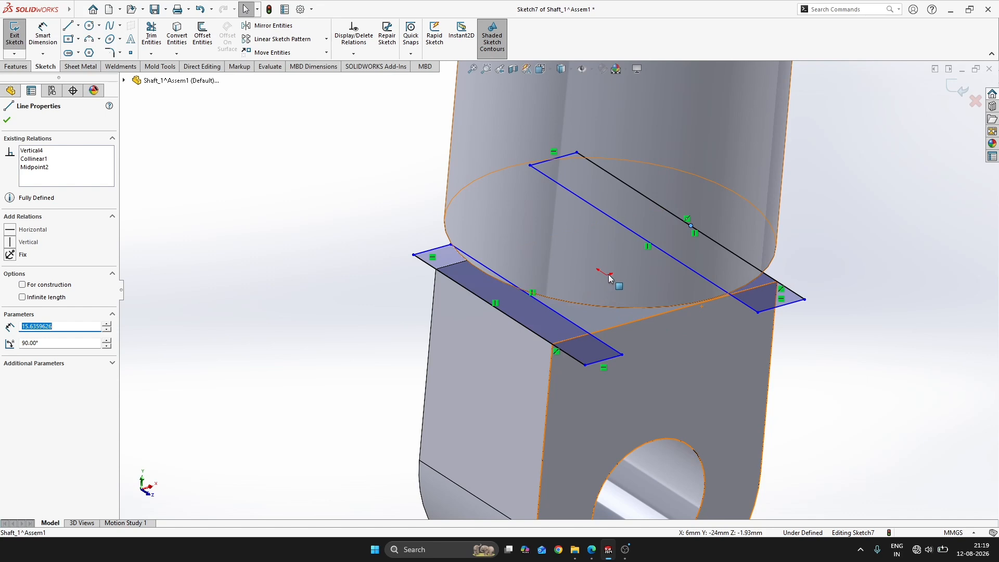
{"action": "key", "text": "ctrl+8"}
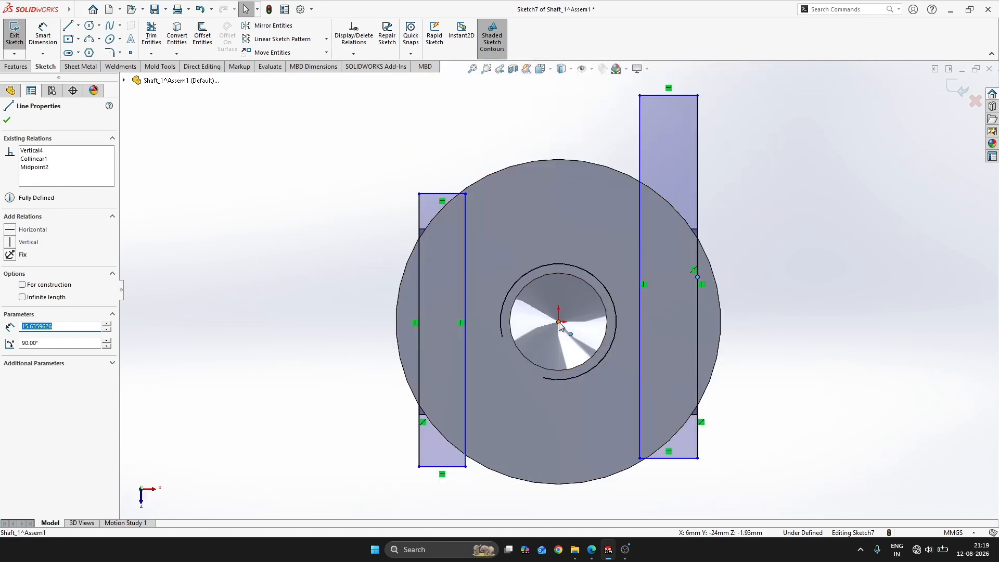
{"action": "left_click", "coordinate": [558, 322], "text": "ctrl"}
{"action": "left_click", "coordinate": [590, 278]}
{"action": "left_click", "coordinate": [856, 289]}
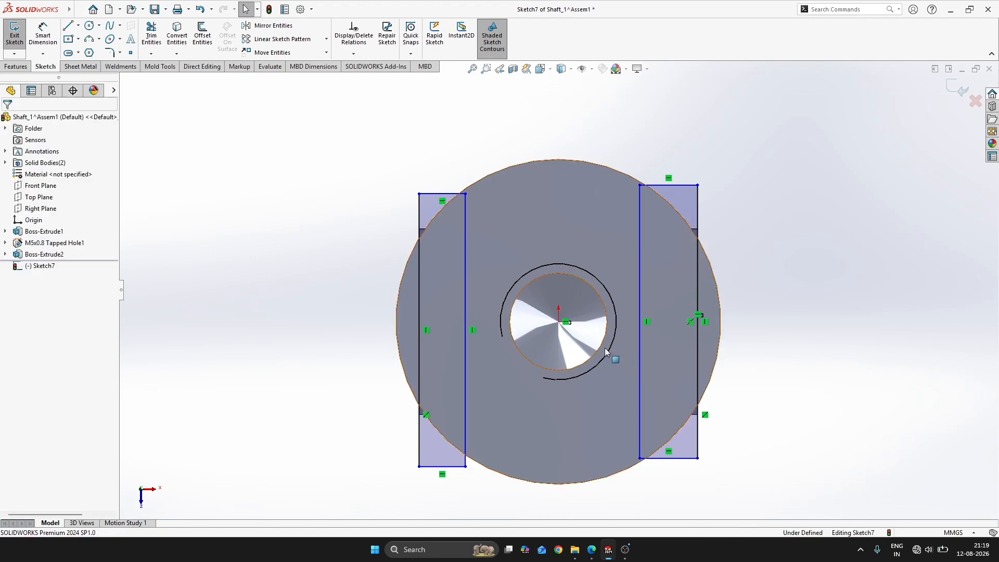
{"action": "left_click", "coordinate": [420, 345]}
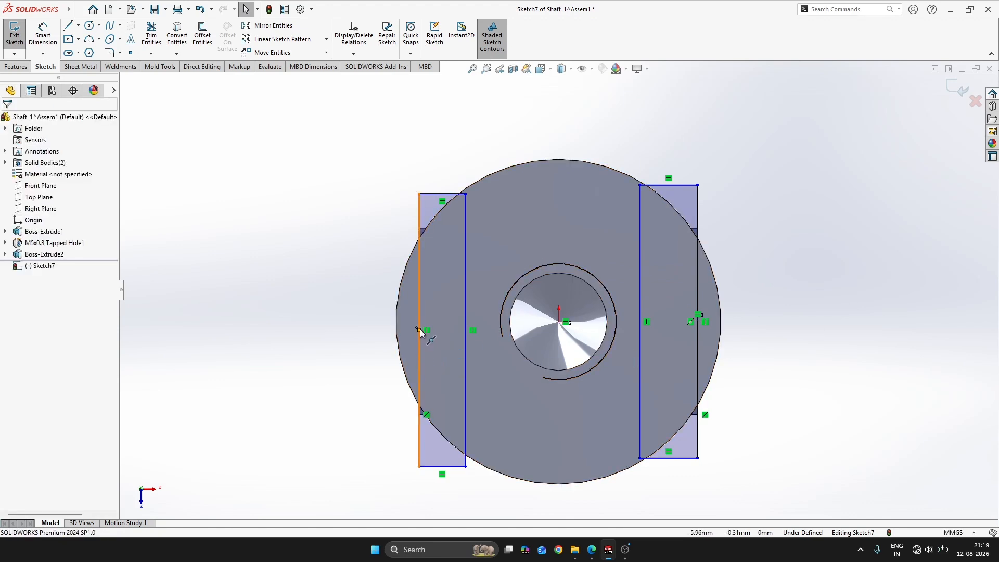
{"action": "left_click", "coordinate": [558, 322], "text": "ctrl"}
{"action": "left_click", "coordinate": [624, 290]}
{"action": "left_click", "coordinate": [882, 334]}
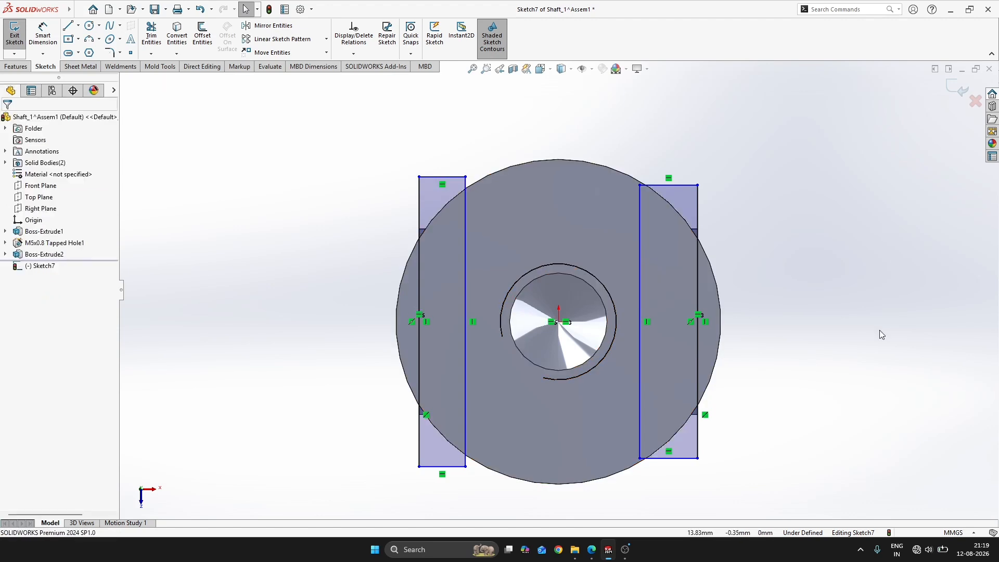
Dimension the outer long line of each of the two rectangles to 10 mm
{"action": "right_click_drag", "start_coordinate": [881, 334], "coordinate": [874, 297]}
{"action": "left_click", "coordinate": [698, 299]}
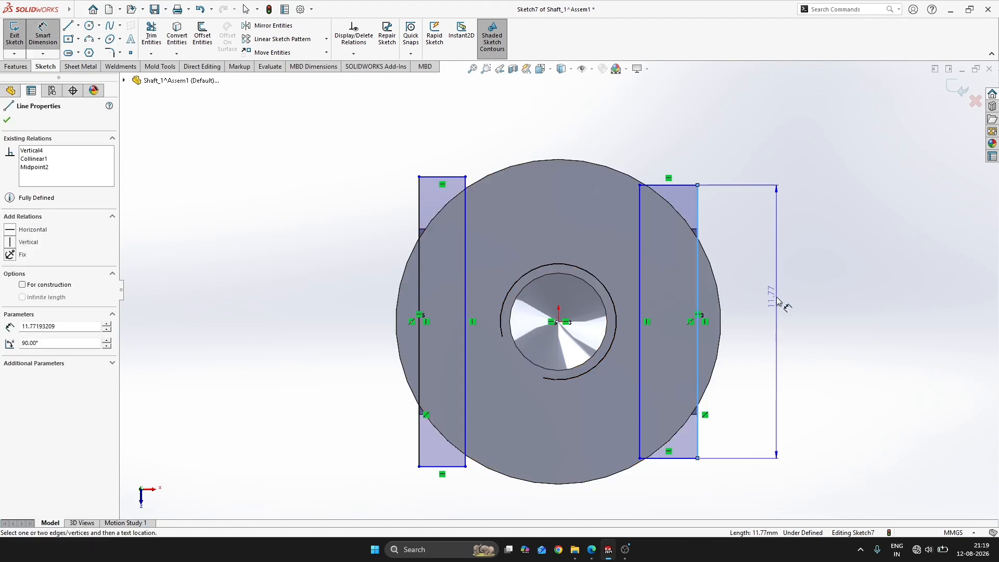
{"action": "left_click", "coordinate": [778, 299]}
{"action": "type", "text": "10"}
{"action": "key", "text": "Return"}
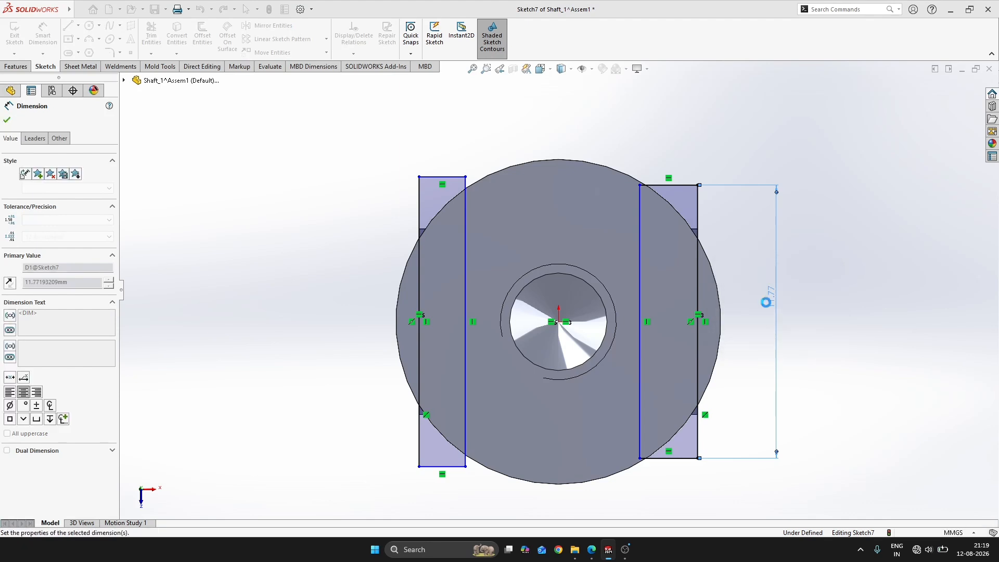
{"action": "left_click", "coordinate": [417, 283]}
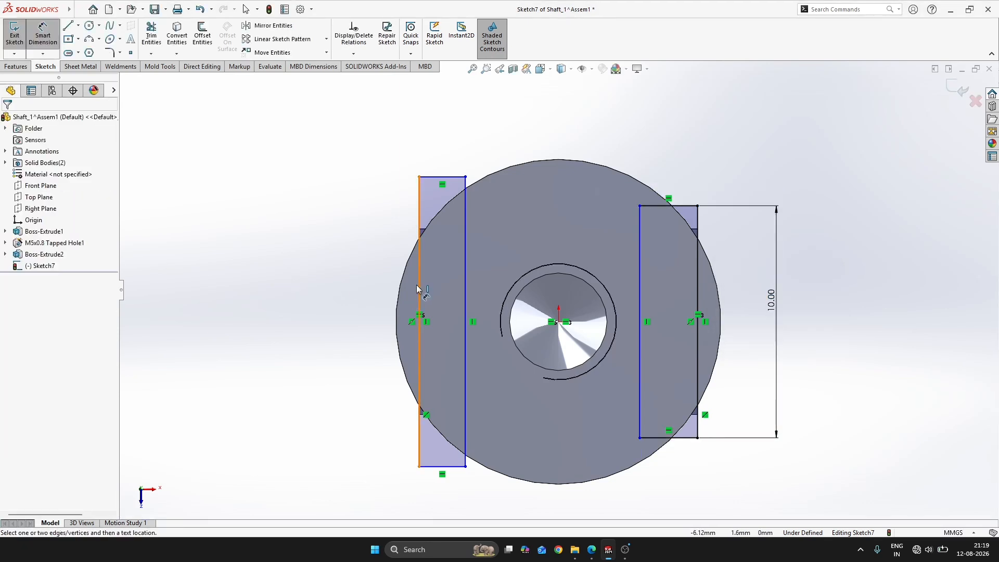
{"action": "left_click", "coordinate": [346, 285]}
{"action": "type", "text": "10"}
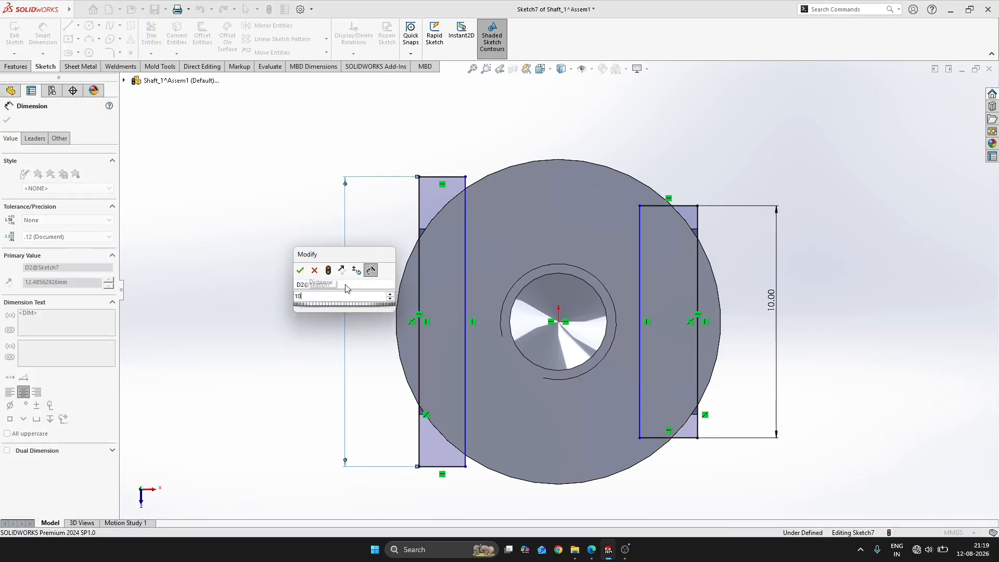
{"action": "key", "text": "Return"}
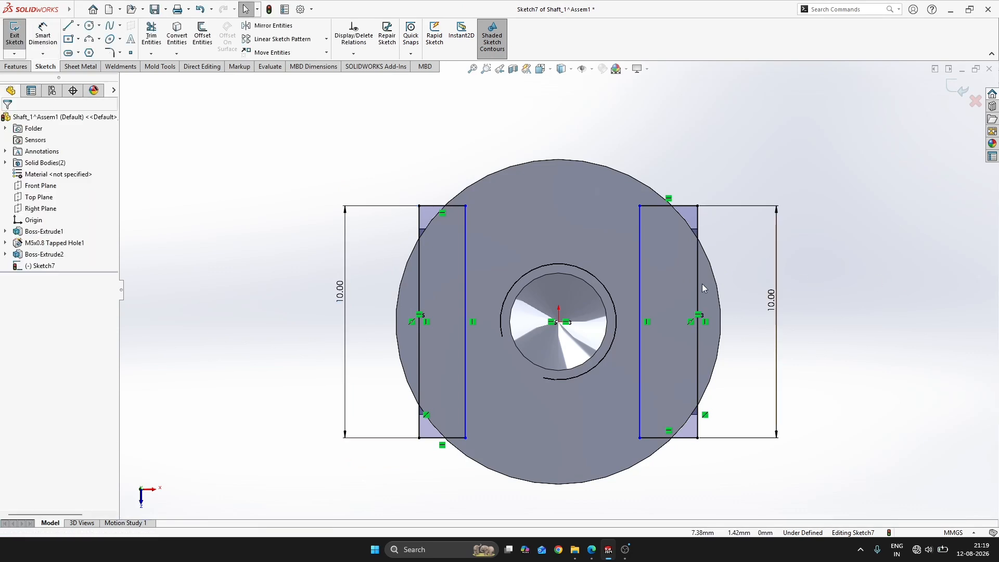
Switch to the PDF workbook and check the neck dimensions in the SHAFT 1 drawing (FIG:100), returning to the sketch
{"action": "key", "text": "alt+Tab"}
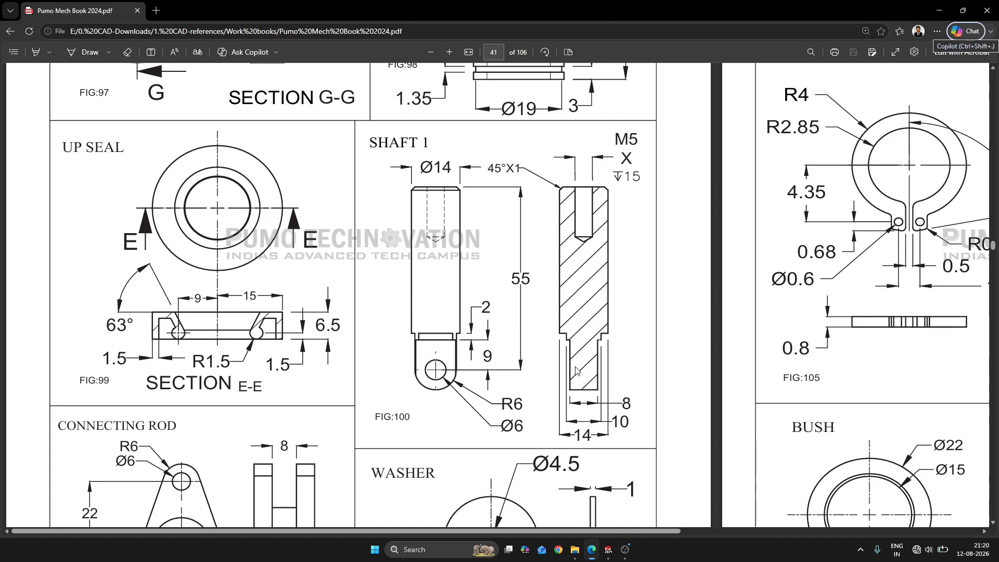
{"action": "key", "text": "alt+Tab"}
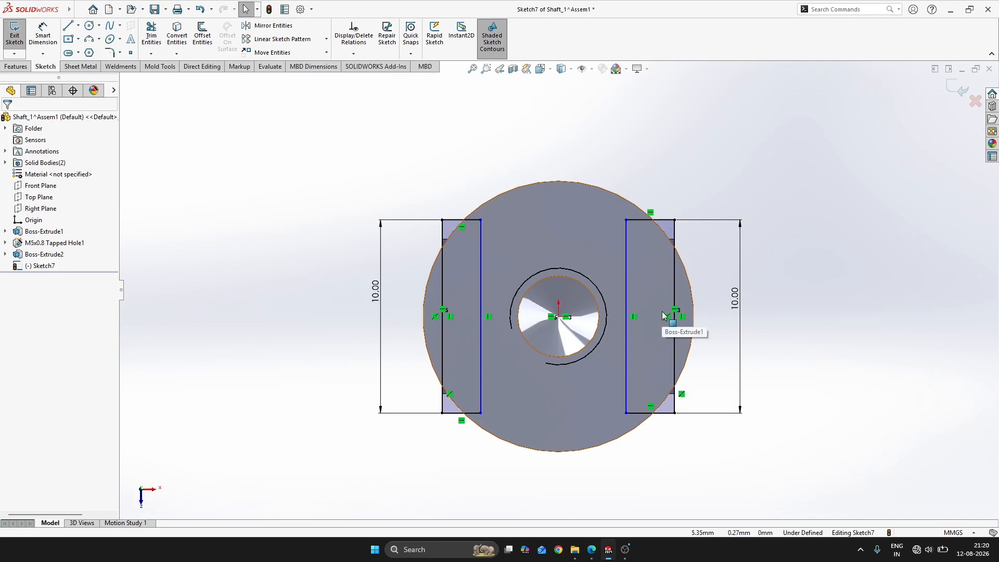
{"action": "key", "text": "alt+Tab"}
{"action": "key", "text": "alt+Tab"}
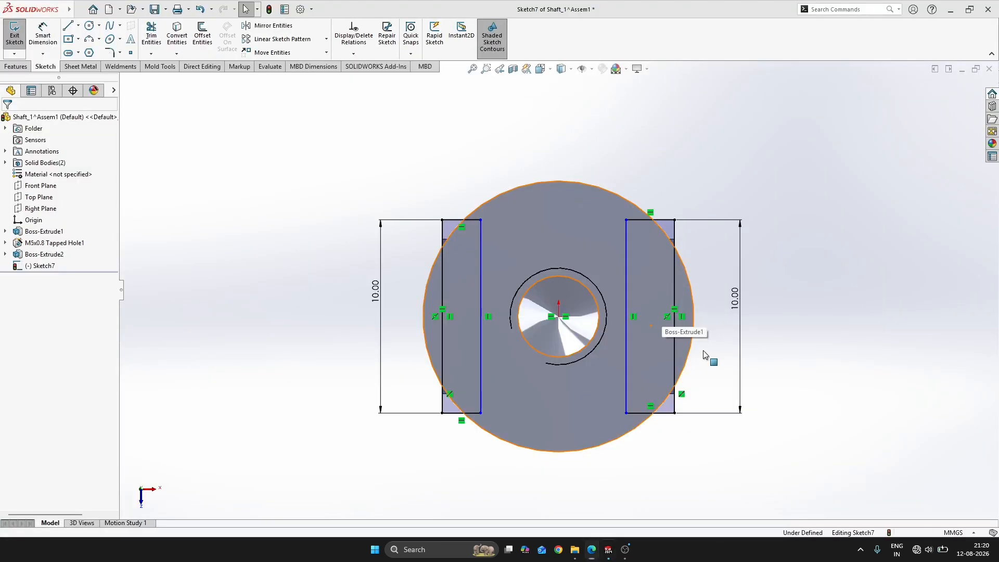
Try to convert the shaft's circular outline into the sketch and trim a rectangle corner outside it
{"action": "key", "text": "s"}
{"action": "left_click", "coordinate": [742, 414]}
{"action": "left_click", "coordinate": [583, 239]}
{"action": "right_click", "coordinate": [583, 239]}
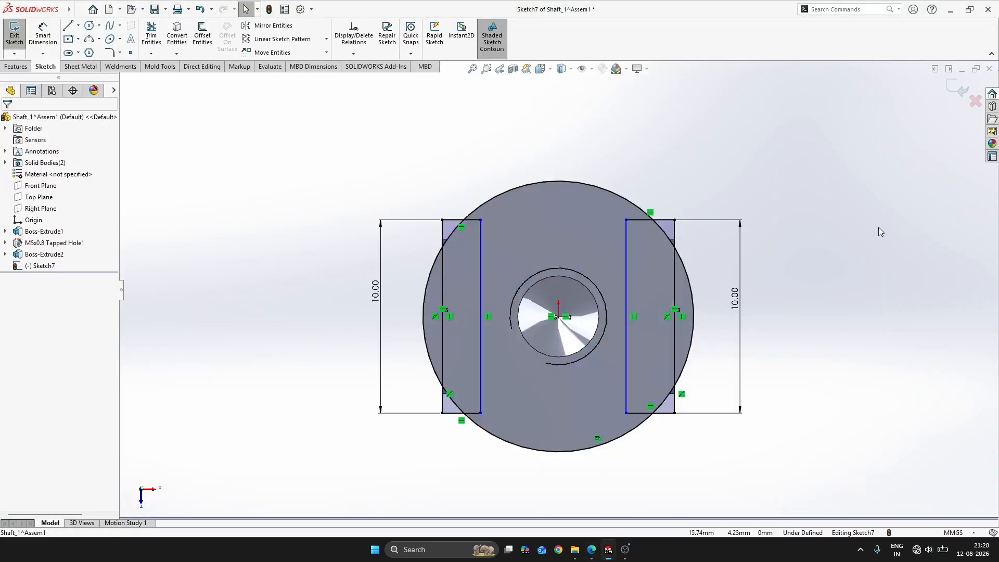
{"action": "key", "text": "s"}
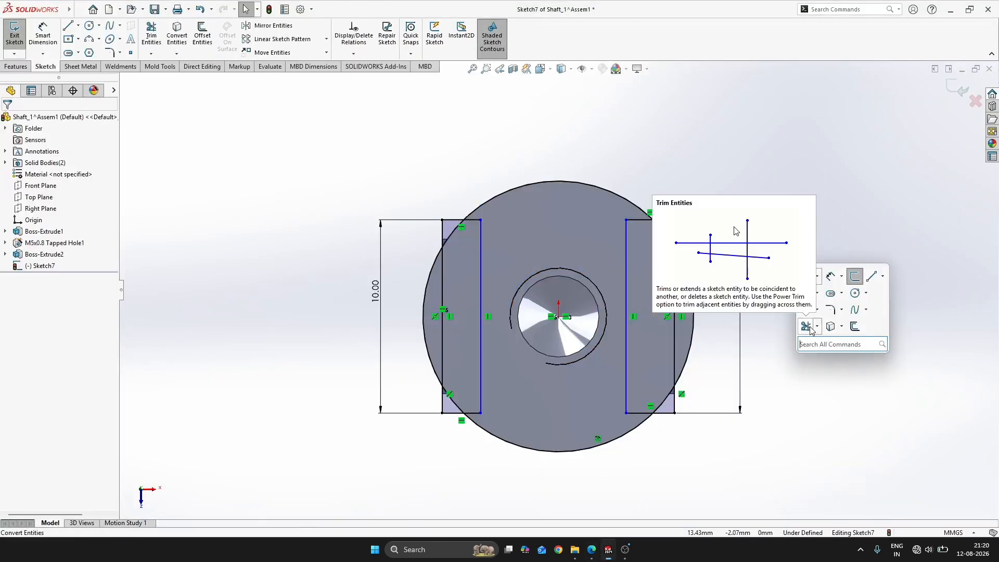
{"action": "left_click", "coordinate": [806, 327]}
{"action": "left_click", "coordinate": [668, 228]}
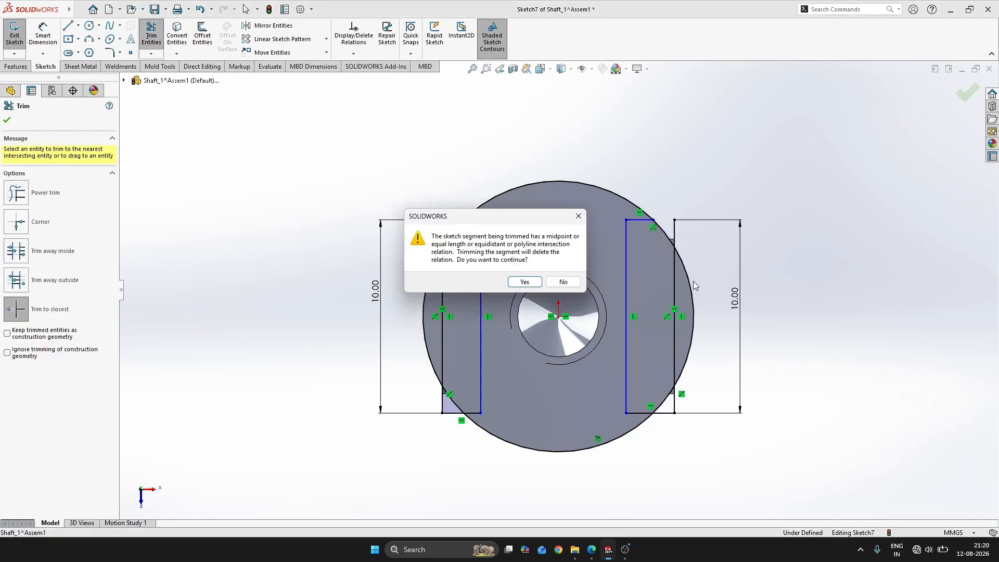
{"action": "left_click", "coordinate": [526, 284]}
{"action": "key", "text": "Escape"}
Undo the trim and the converted circular outline, keeping the 10 mm length dimension on both rectangles
{"action": "key", "text": "ctrl+z"}
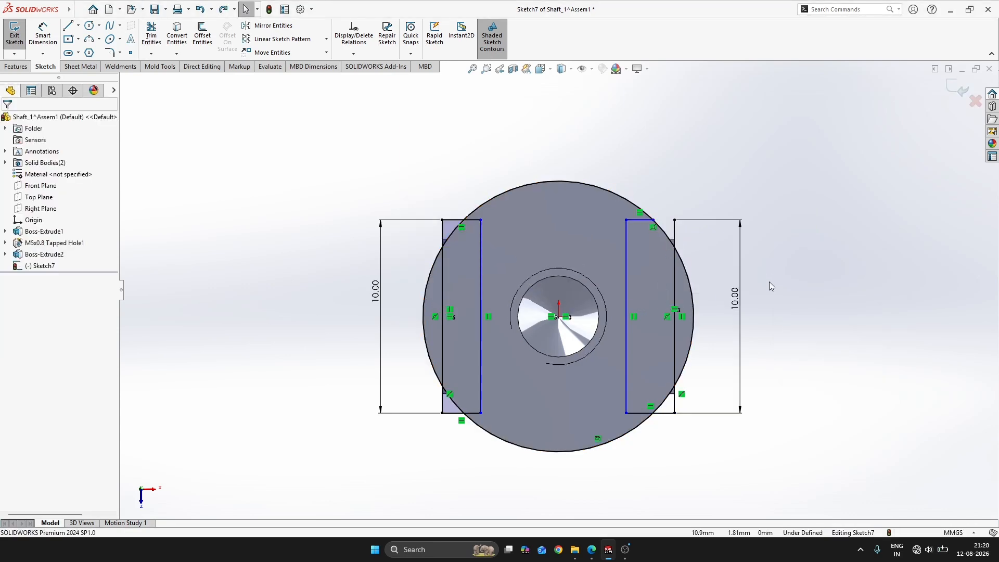
{"action": "key", "text": "ctrl+z"}
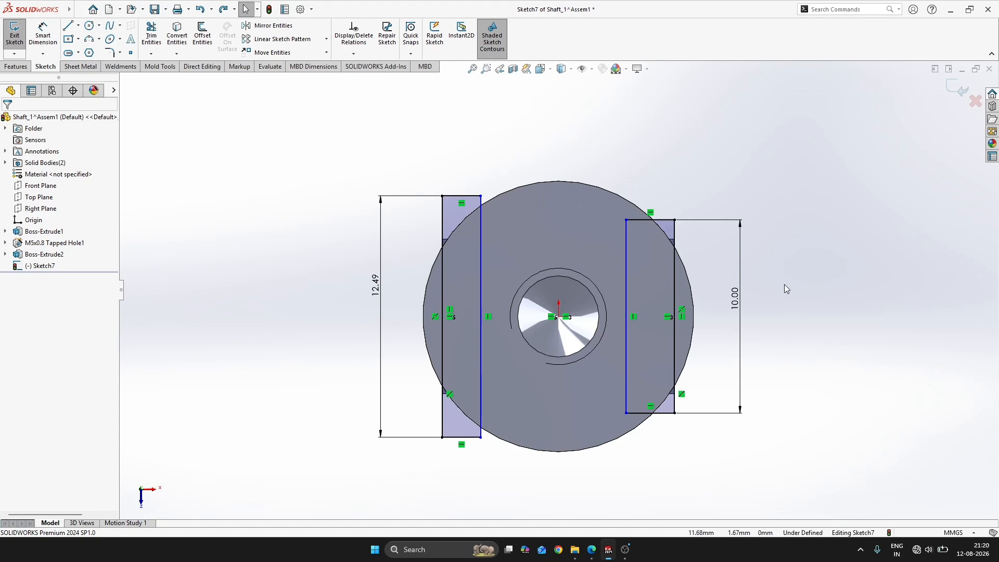
{"action": "key", "text": "ctrl+y"}
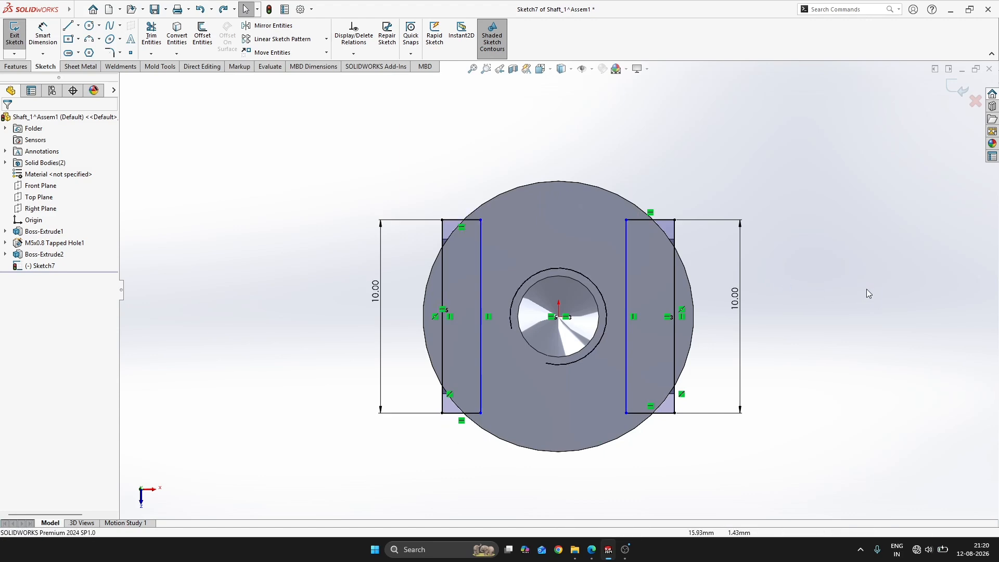
Exit and reopen the rectangle sketch, and make the short edges of the two rectangles equal in length
{"action": "left_click", "coordinate": [949, 86]}
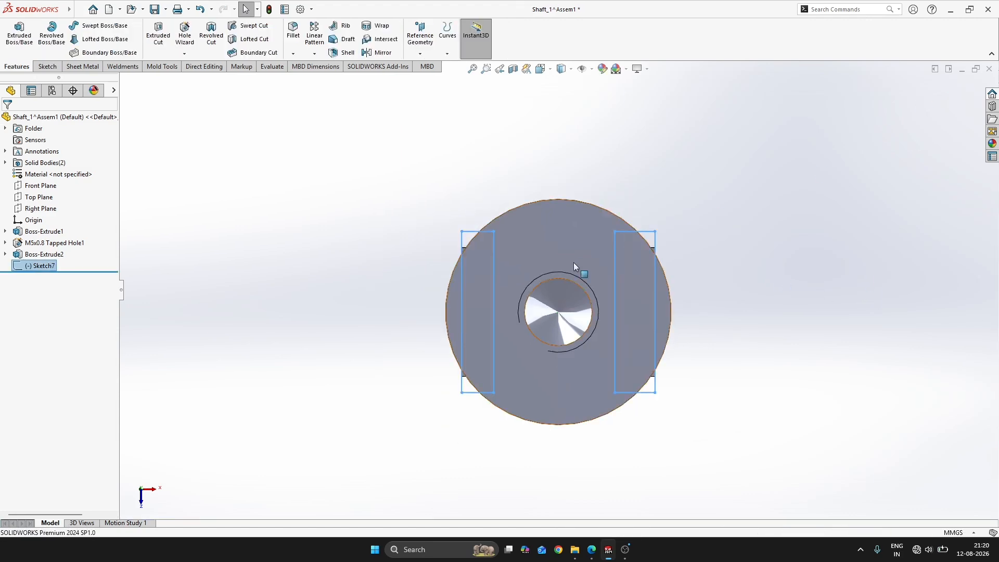
{"action": "left_click", "coordinate": [494, 253]}
{"action": "left_click", "coordinate": [525, 207]}
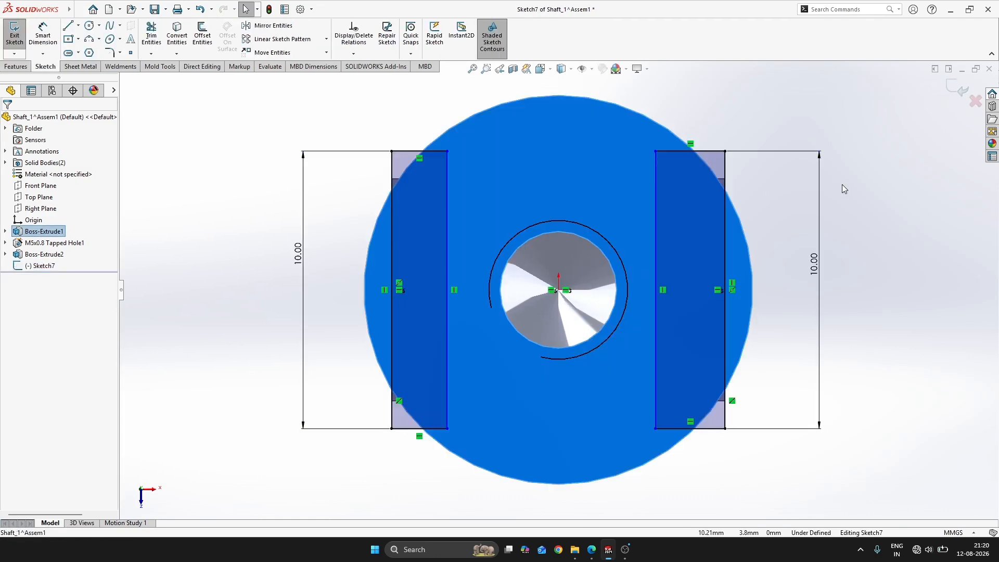
{"action": "left_click", "coordinate": [703, 154]}
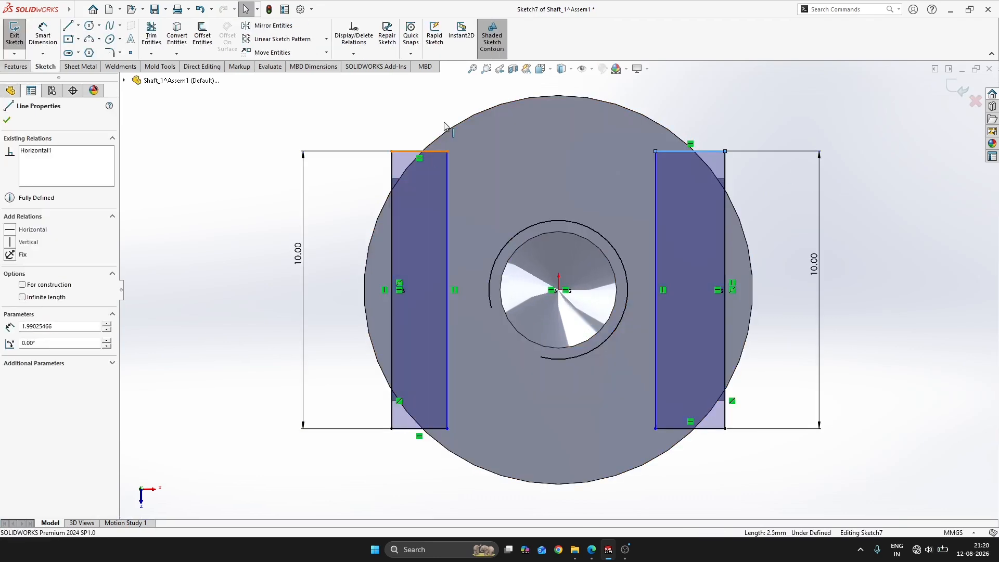
{"action": "left_click", "coordinate": [419, 152], "text": "ctrl"}
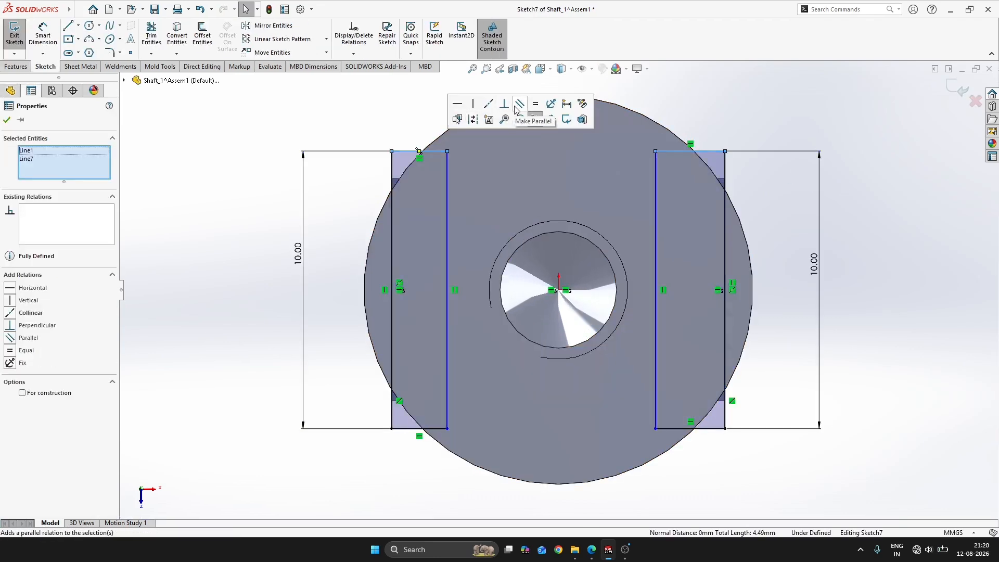
{"action": "left_click", "coordinate": [920, 198]}
Dimension the rectangle's short edge to 1.5 mm and close the sketch
{"action": "right_click_drag", "start_coordinate": [950, 404], "coordinate": [947, 365]}
{"action": "left_click", "coordinate": [711, 430]}
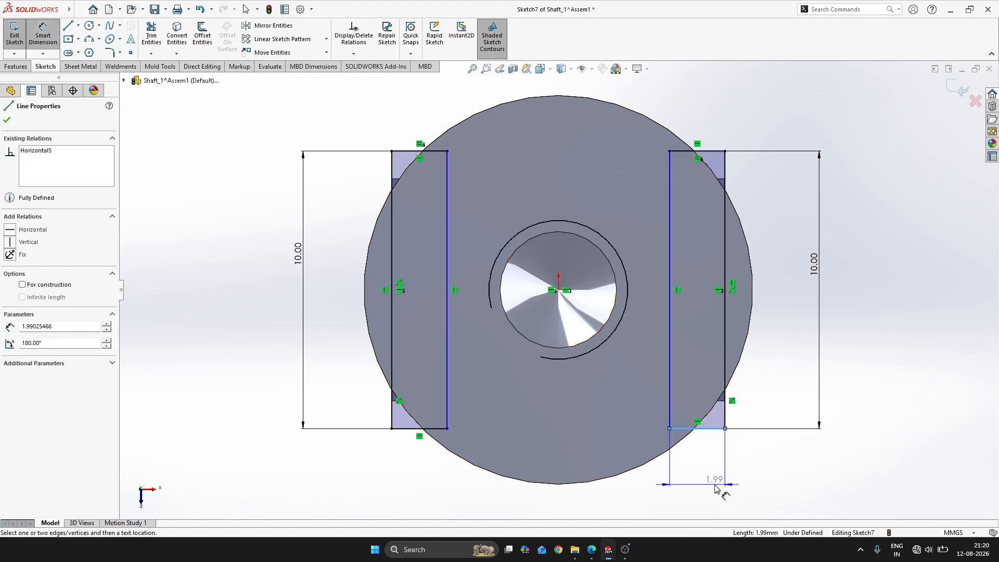
{"action": "left_click", "coordinate": [715, 485]}
{"action": "type", "text": "1.5"}
{"action": "key", "text": "Return"}
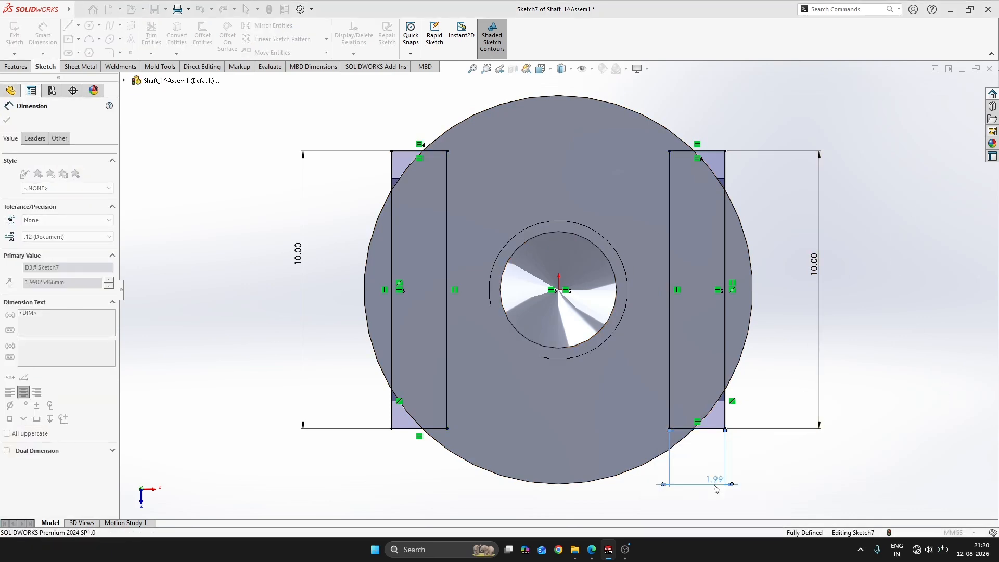
{"action": "key", "text": "Escape"}
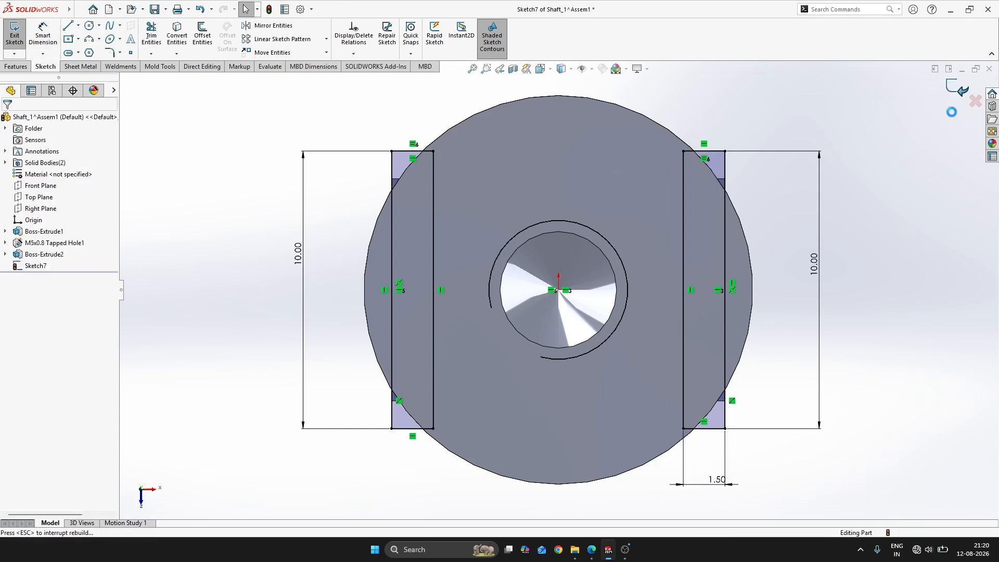
{"action": "left_click", "coordinate": [959, 90]}
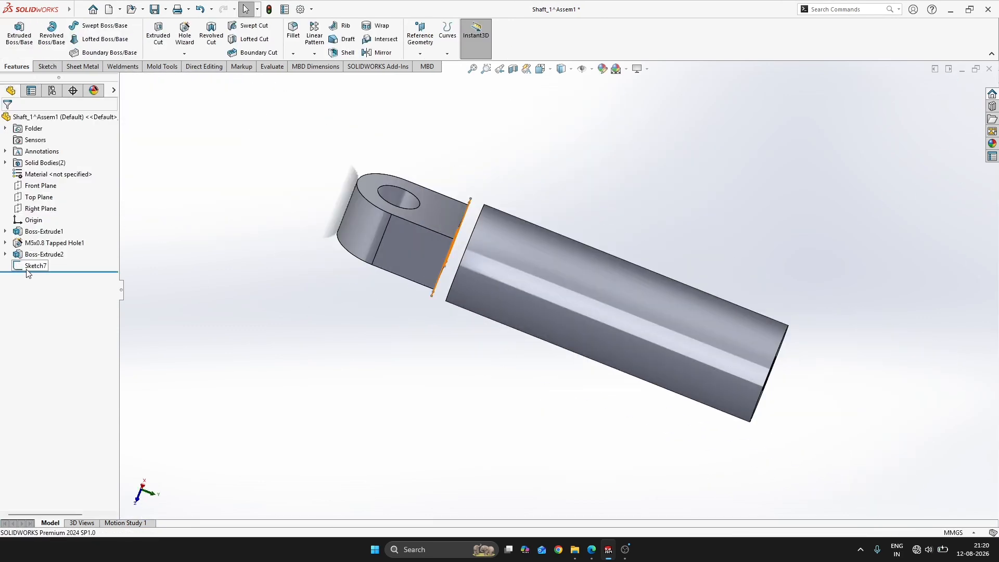
Extrude the two-rectangle sketch up to the shaft's end face so that it joins the lug and shaft
{"action": "left_click", "coordinate": [27, 269]}
{"action": "left_click", "coordinate": [576, 272]}
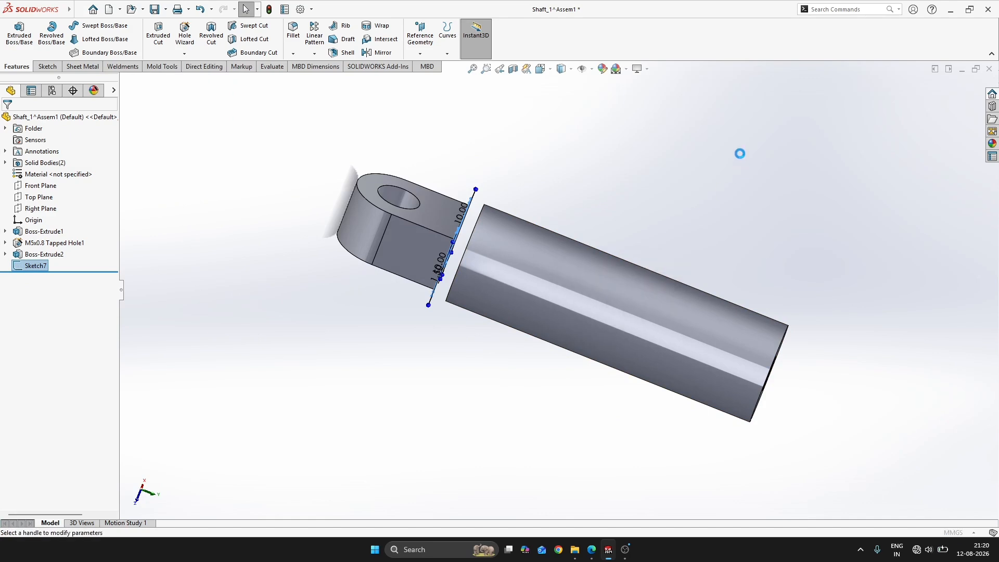
{"action": "right_click", "coordinate": [740, 154]}
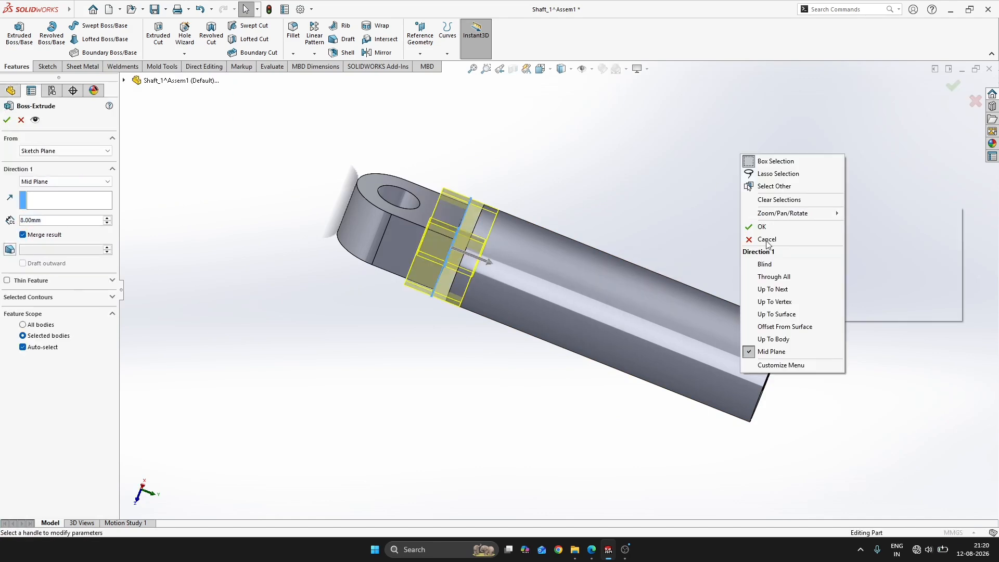
{"action": "left_click", "coordinate": [791, 314]}
{"action": "middle_click_drag", "start_coordinate": [514, 249], "coordinate": [521, 254]}
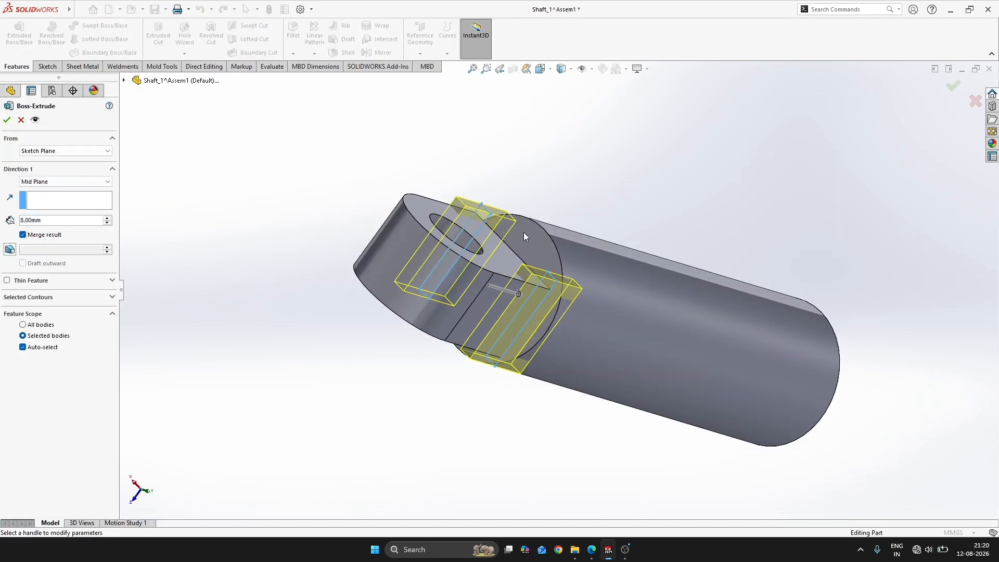
{"action": "right_click", "coordinate": [557, 187]}
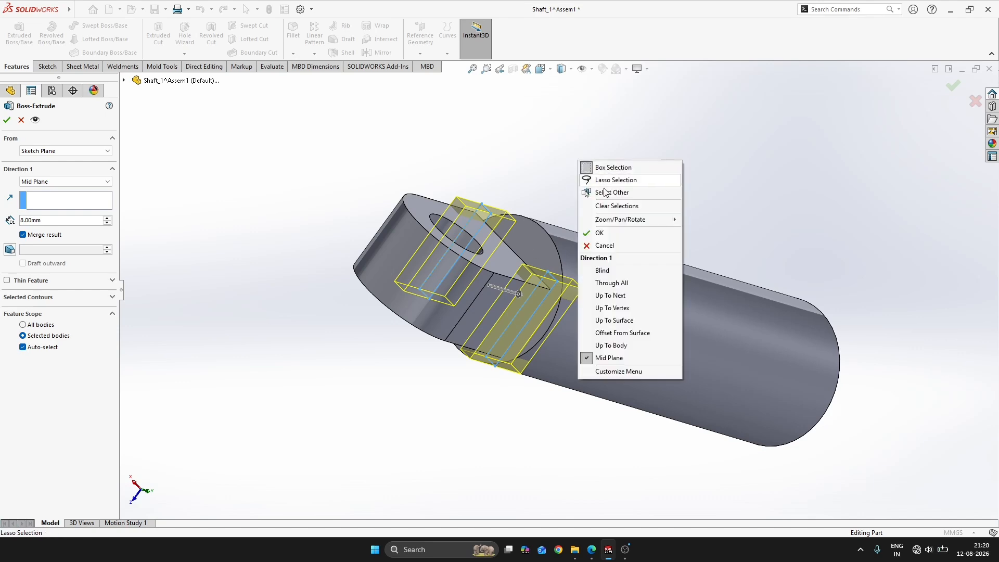
{"action": "left_click", "coordinate": [629, 321]}
{"action": "left_click", "coordinate": [530, 243]}
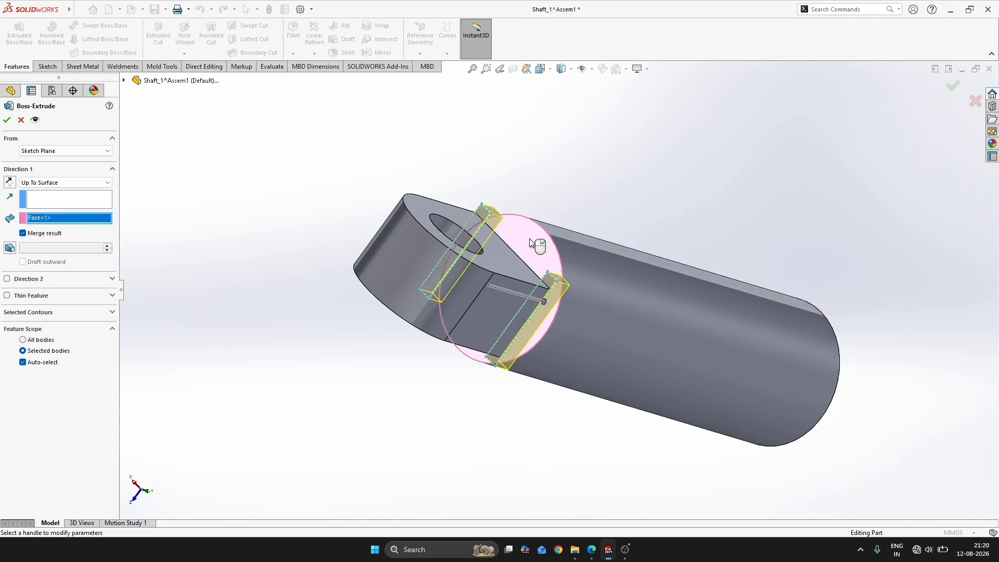
{"action": "right_click", "coordinate": [530, 242]}
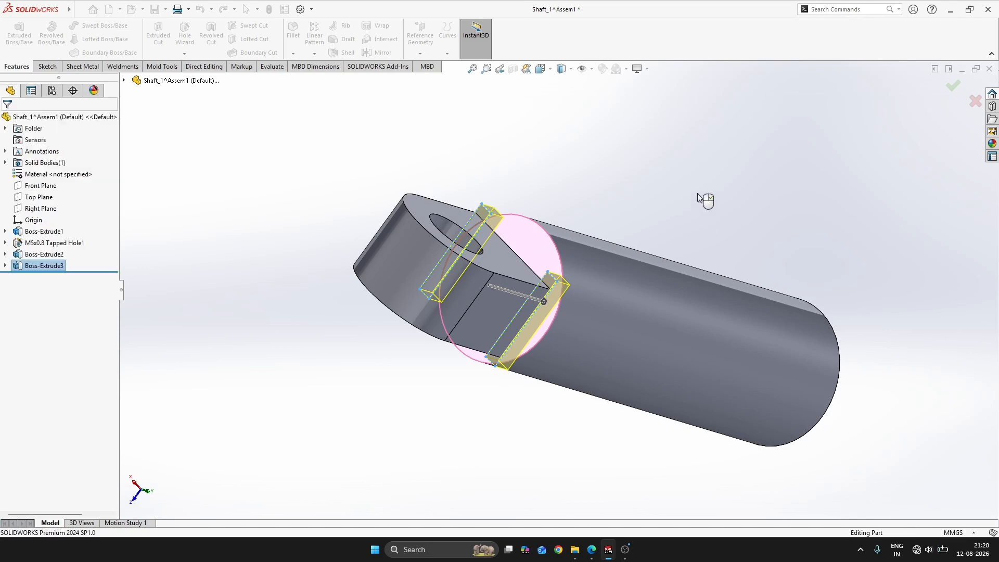
Open a new sketch on the flat face of the shaft's lug-side end
{"action": "middle_click_drag", "start_coordinate": [697, 189], "coordinate": [583, 289]}
{"action": "scroll", "coordinate": [475, 301], "scroll_direction": "down", "scroll_amount": 3}
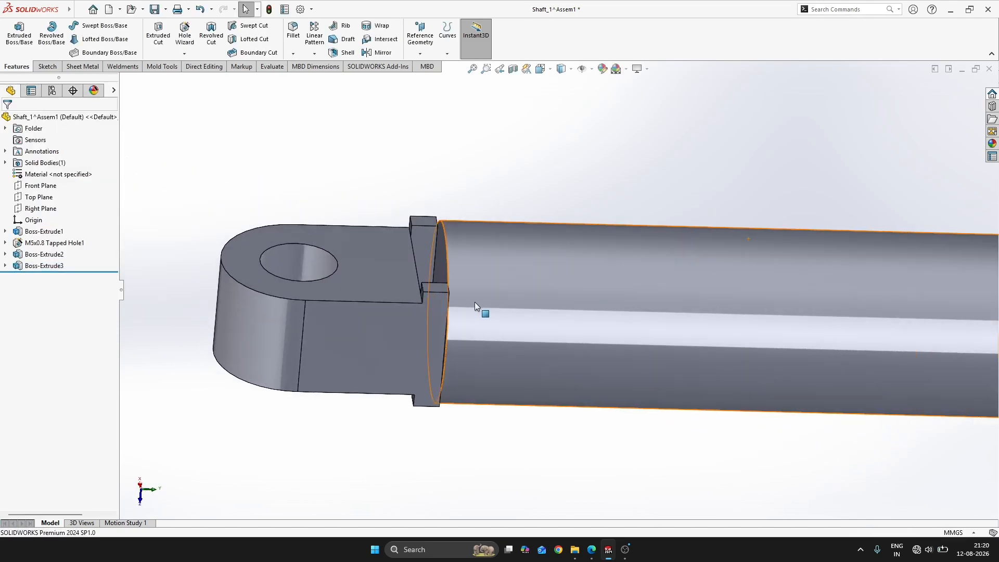
{"action": "mouse_move", "coordinate": [475, 302]}
{"action": "middle_mouse_down"}
{"action": "mouse_move", "coordinate": [392, 250]}
{"action": "mouse_move", "coordinate": [491, 298]}
{"action": "middle_mouse_up"}
{"action": "scroll", "coordinate": [469, 299], "scroll_direction": "down", "scroll_amount": 2}
{"action": "scroll", "coordinate": [473, 288], "scroll_direction": "up", "scroll_amount": 2}
{"action": "scroll", "coordinate": [491, 297], "scroll_direction": "down", "scroll_amount": 3}
{"action": "left_click", "coordinate": [510, 276]}
{"action": "left_click", "coordinate": [556, 244]}
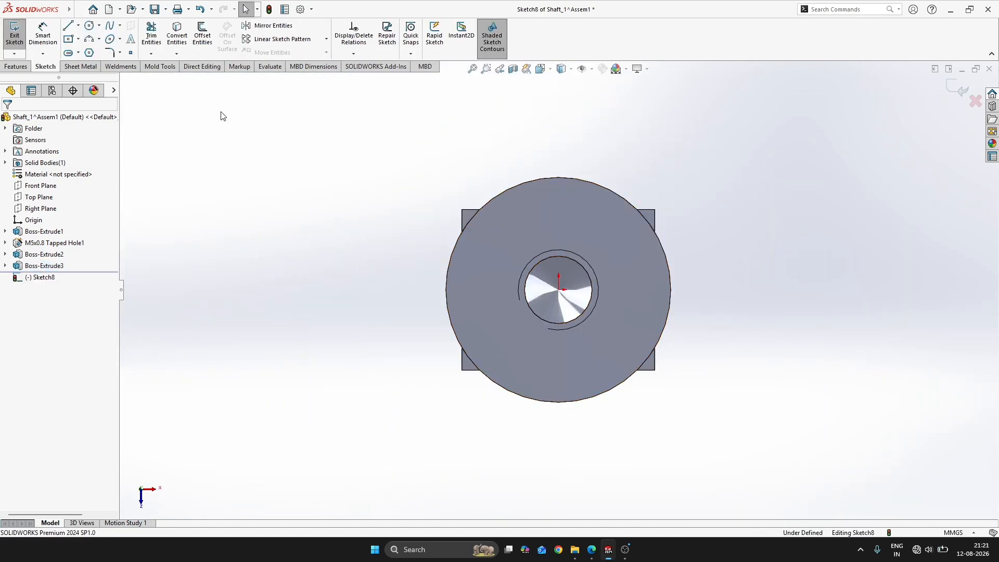
Convert the shaft's circular outline into the sketch and close the sketch
{"action": "left_click", "coordinate": [533, 200]}
{"action": "right_click", "coordinate": [533, 200]}
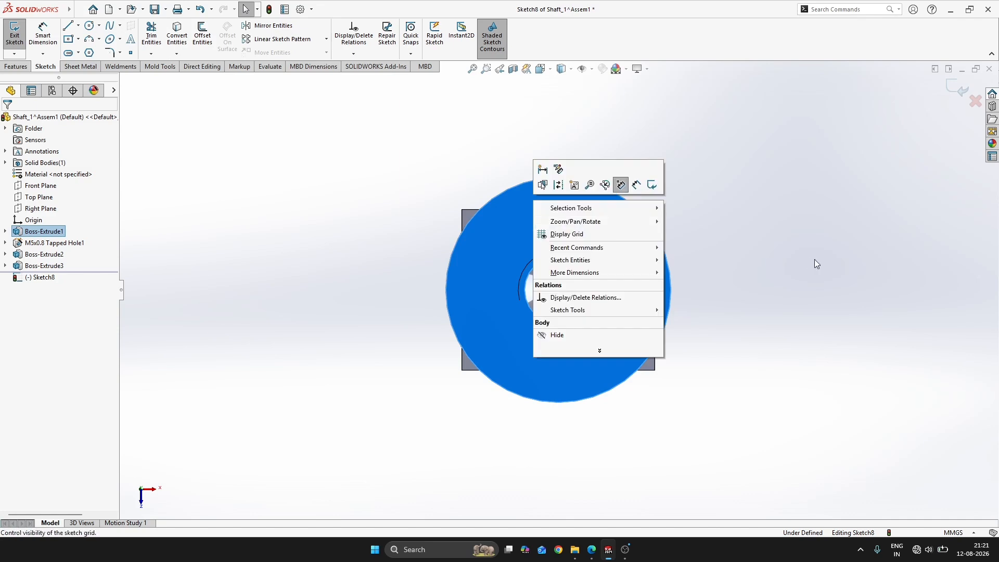
{"action": "left_click", "coordinate": [878, 234]}
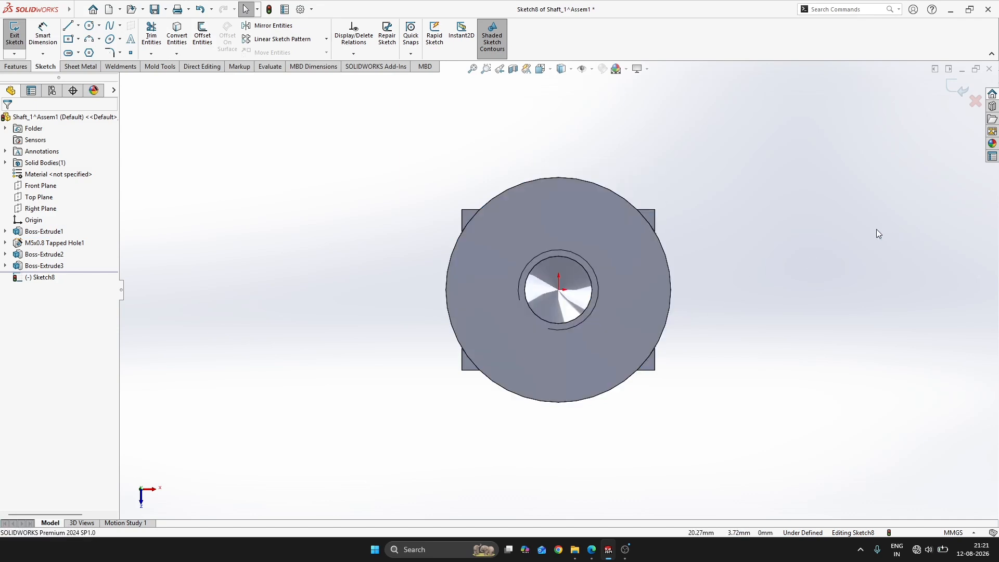
{"action": "left_click", "coordinate": [177, 32]}
{"action": "left_click", "coordinate": [585, 206]}
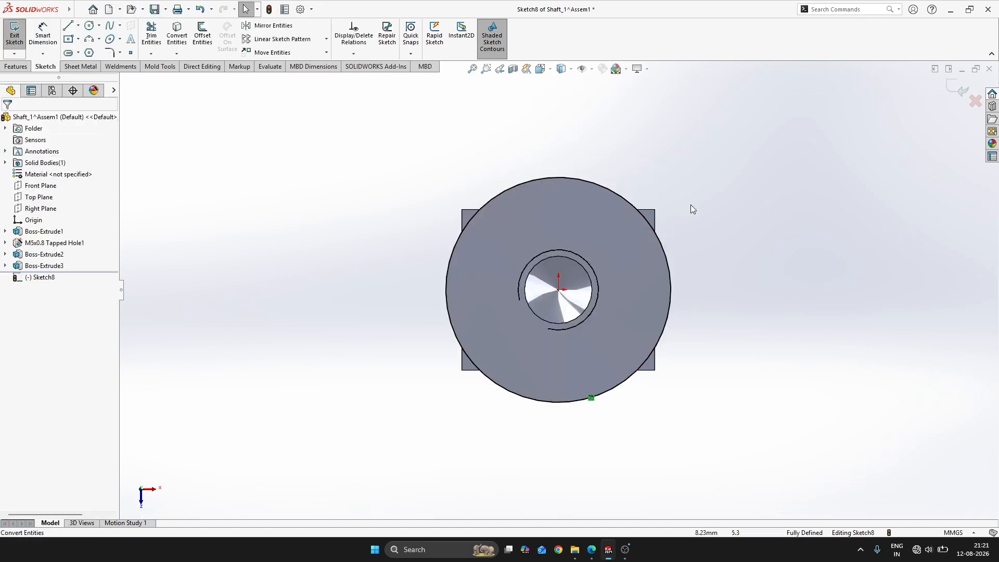
{"action": "middle_click_drag", "start_coordinate": [691, 205], "coordinate": [704, 159]}
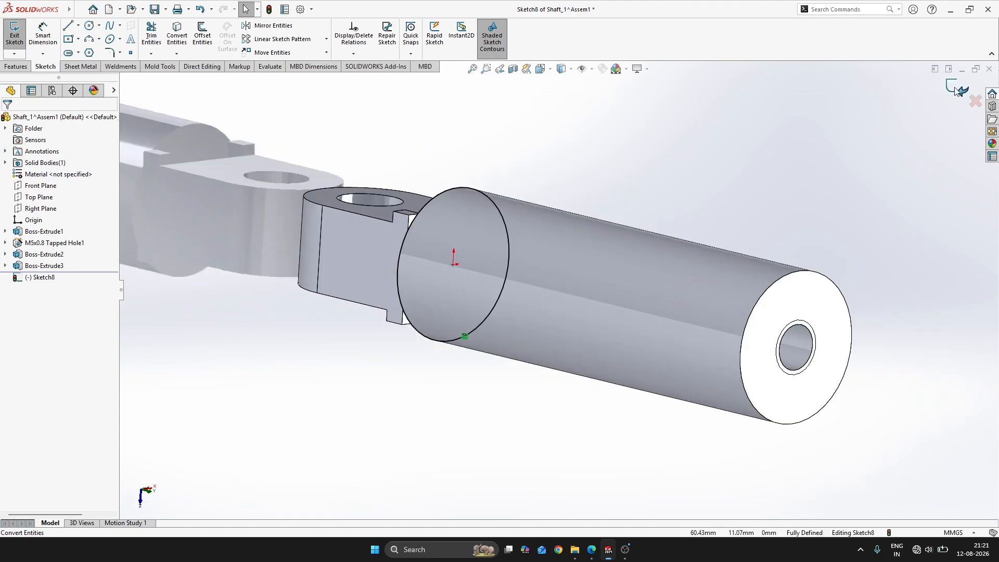
{"action": "left_click", "coordinate": [957, 89]}
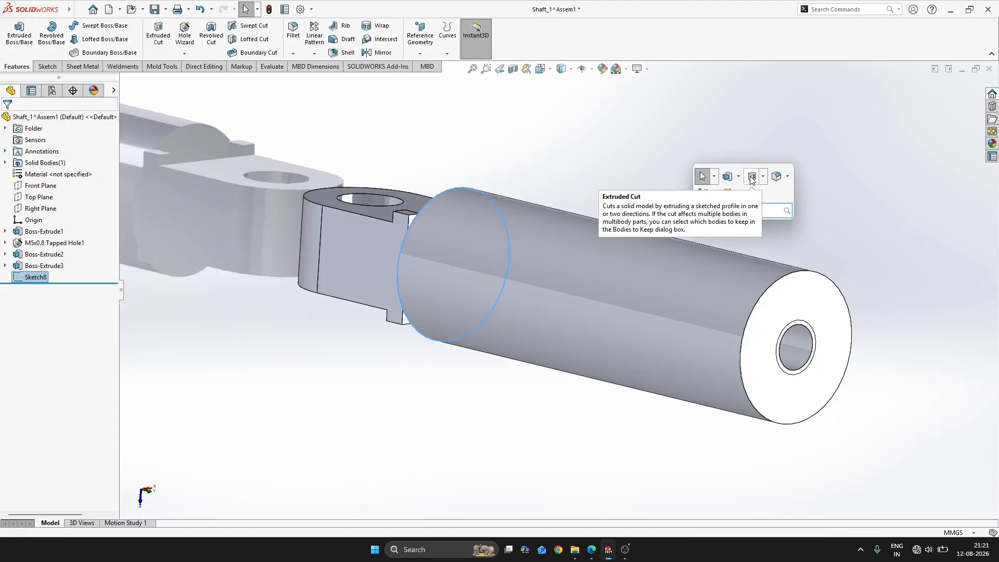
Cut away the lug and neck material outside the circle with a flipped-side Extruded Cut set to Through All - Both
{"action": "left_click", "coordinate": [752, 177]}
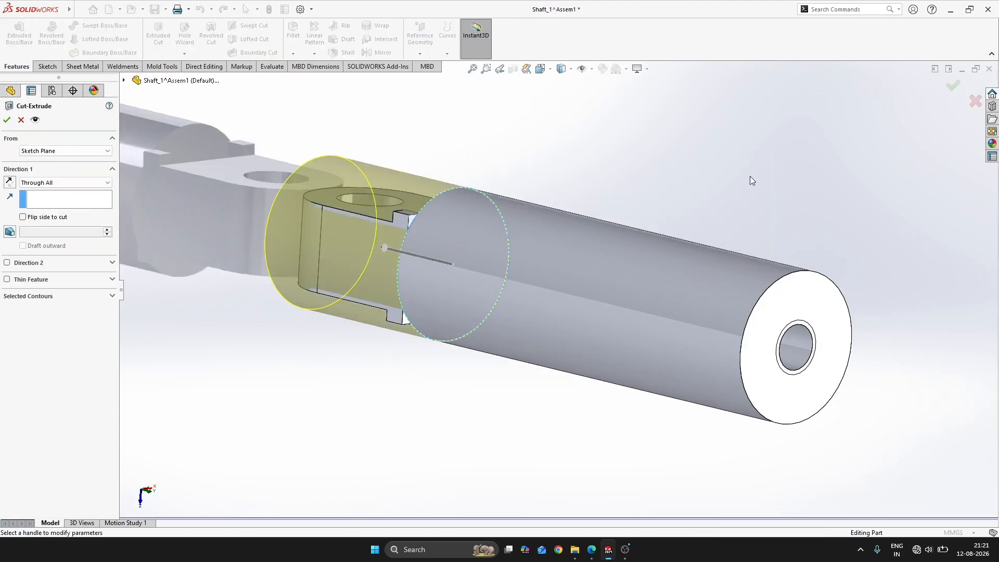
{"action": "left_click", "coordinate": [22, 217]}
{"action": "left_click", "coordinate": [65, 182]}
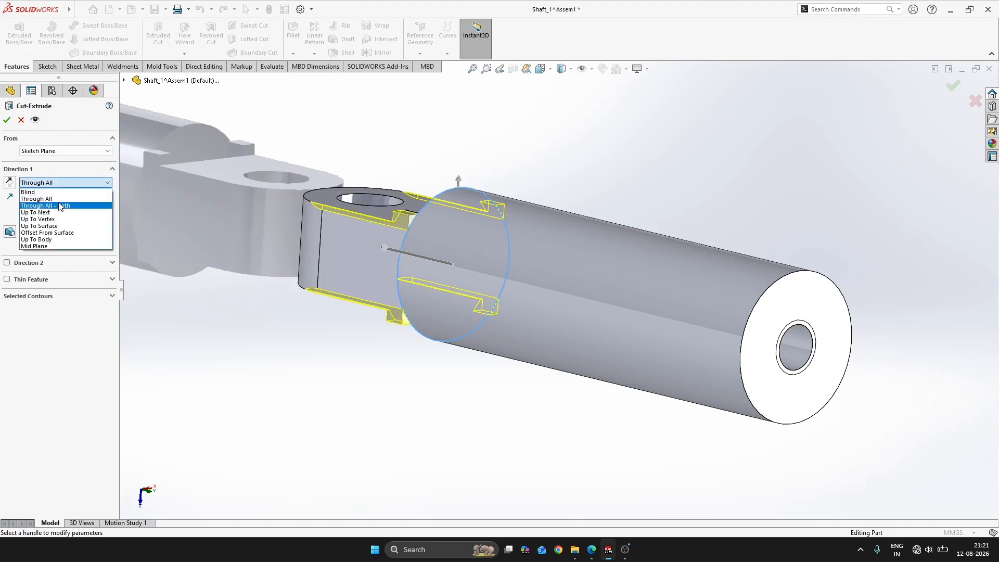
{"action": "left_click", "coordinate": [72, 205]}
{"action": "left_click", "coordinate": [7, 120]}
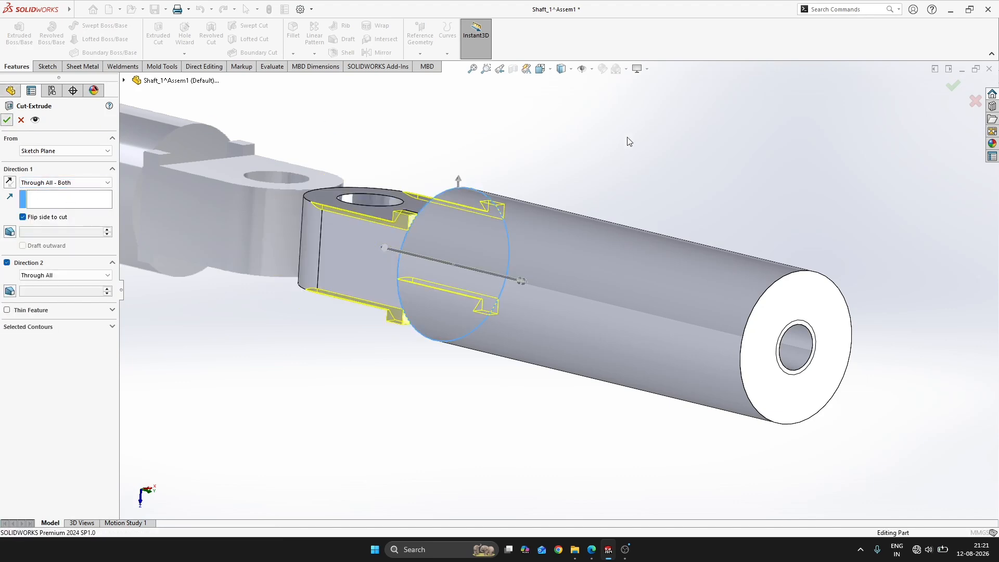
Save and close the finished Shaft_1 part to return to the assembly
{"action": "scroll", "coordinate": [351, 280], "scroll_direction": "down", "scroll_amount": 5}
{"action": "middle_click_drag", "start_coordinate": [351, 280], "coordinate": [392, 330]}
{"action": "scroll", "coordinate": [393, 330], "scroll_direction": "up", "scroll_amount": 4}
{"action": "middle_click_drag", "start_coordinate": [564, 236], "coordinate": [772, 372]}
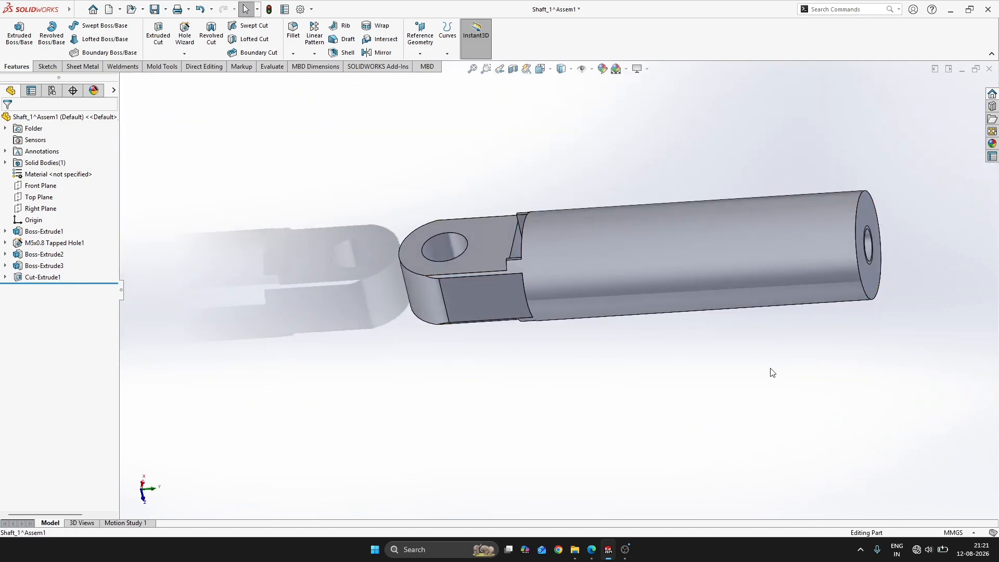
{"action": "left_click", "coordinate": [989, 69]}
Move the Shaft_1 component out of the housing into the open space beside the bush support
{"action": "scroll", "coordinate": [654, 265], "scroll_direction": "up", "scroll_amount": 5}
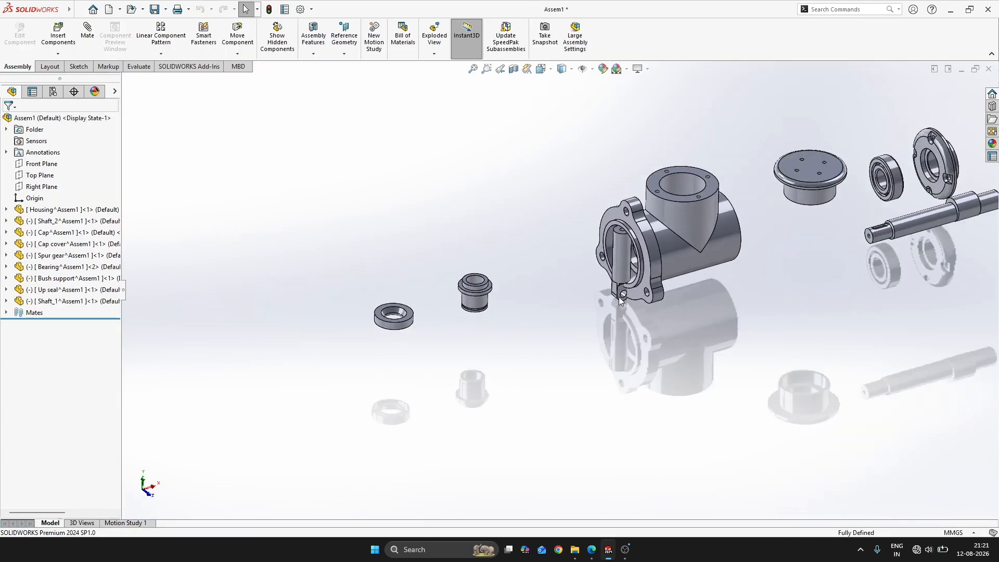
{"action": "scroll", "coordinate": [614, 265], "scroll_direction": "down", "scroll_amount": 4}
{"action": "left_click", "coordinate": [67, 301]}
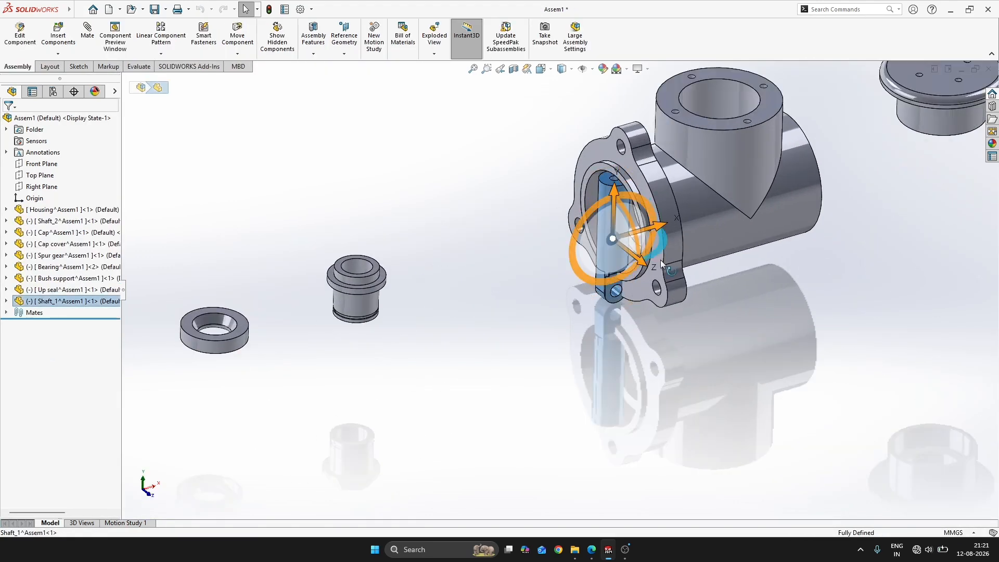
{"action": "left_click_drag", "start_coordinate": [654, 235], "coordinate": [536, 252]}
Look up the connecting rod drawing (FIG:101) in the workbook PDF and insert a new part into the assembly
{"action": "key", "text": "alt+Tab"}
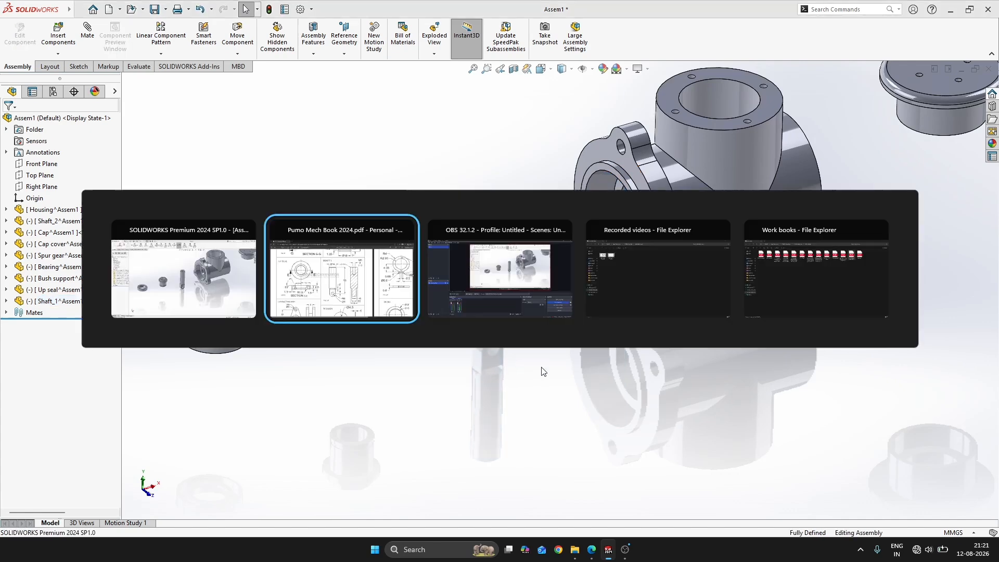
{"action": "scroll", "coordinate": [630, 354], "scroll_direction": "down", "scroll_amount": 5}
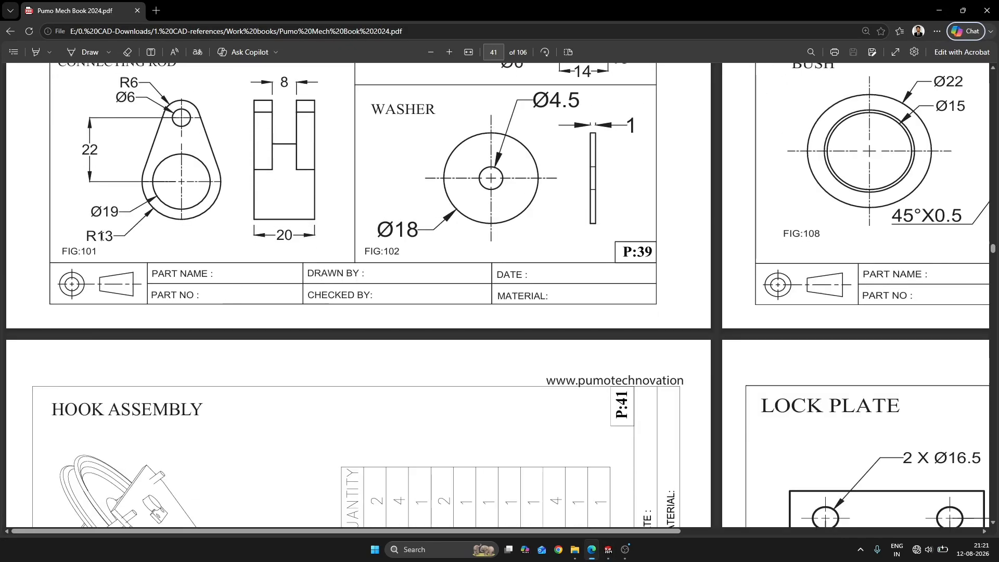
{"action": "key", "text": "alt+Tab"}
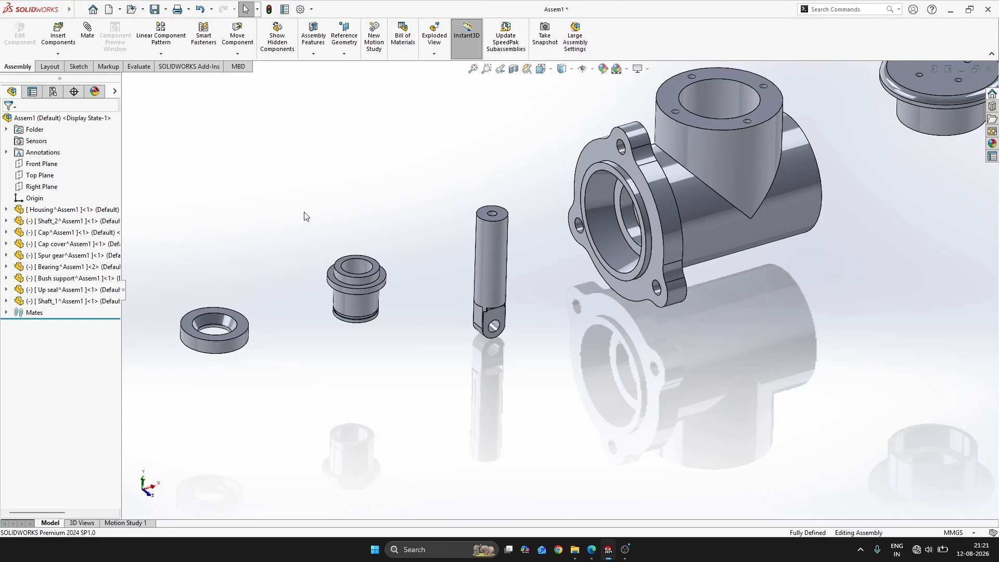
{"action": "left_click", "coordinate": [58, 55]}
{"action": "left_click", "coordinate": [74, 80]}
{"action": "left_click", "coordinate": [249, 196]}
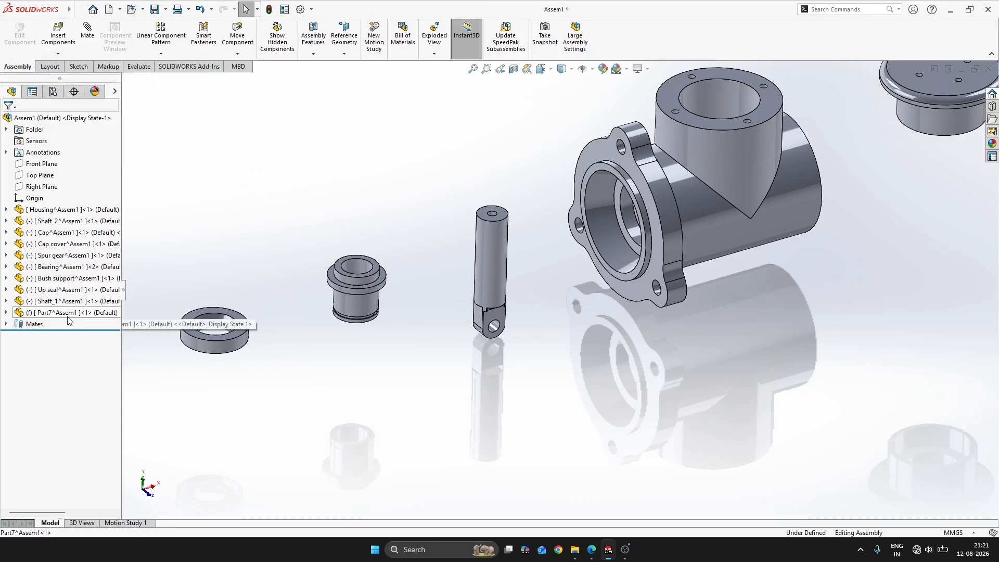
{"action": "right_click", "coordinate": [105, 311]}
{"action": "left_click", "coordinate": [113, 351]}
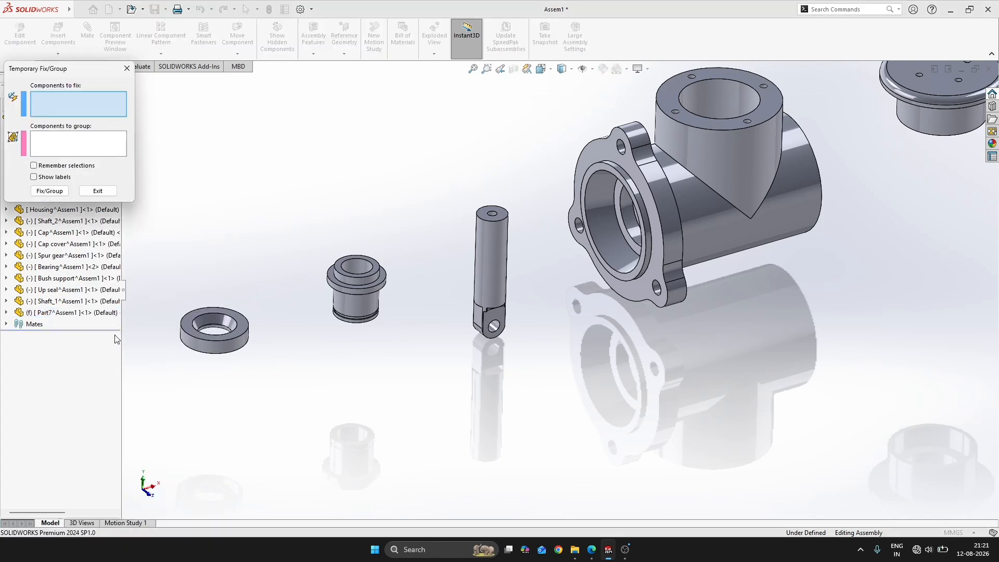
{"action": "left_click", "coordinate": [98, 191]}
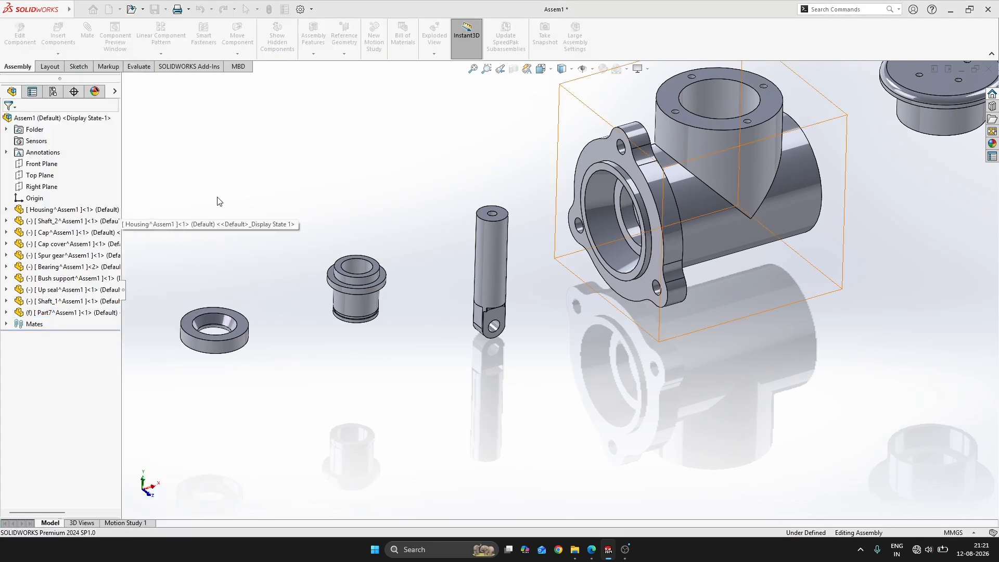
Float the newly inserted part and rename it as Connecting rod
{"action": "right_click", "coordinate": [50, 312]}
{"action": "left_click", "coordinate": [123, 338]}
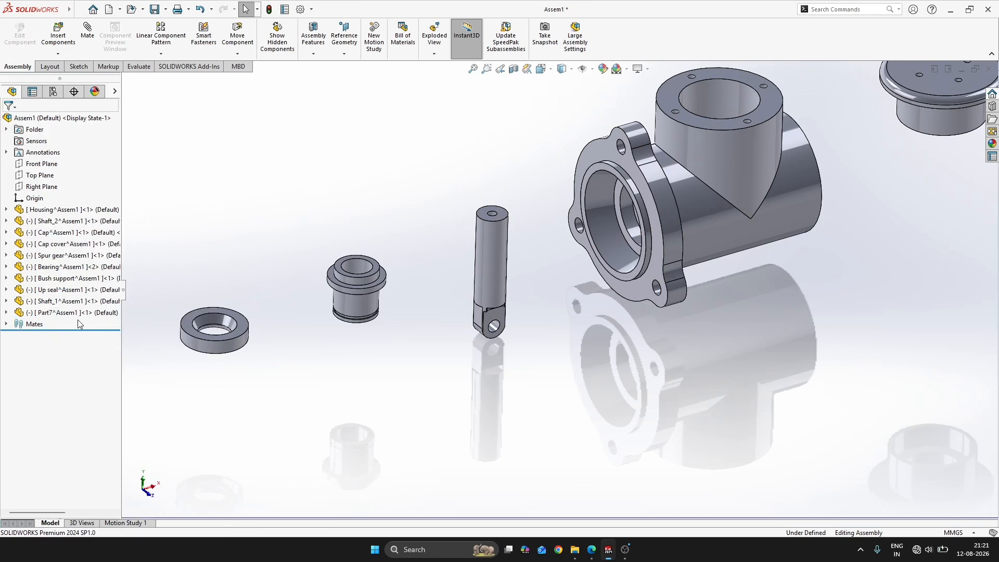
{"action": "left_click", "coordinate": [70, 314]}
{"action": "left_click", "coordinate": [60, 313]}
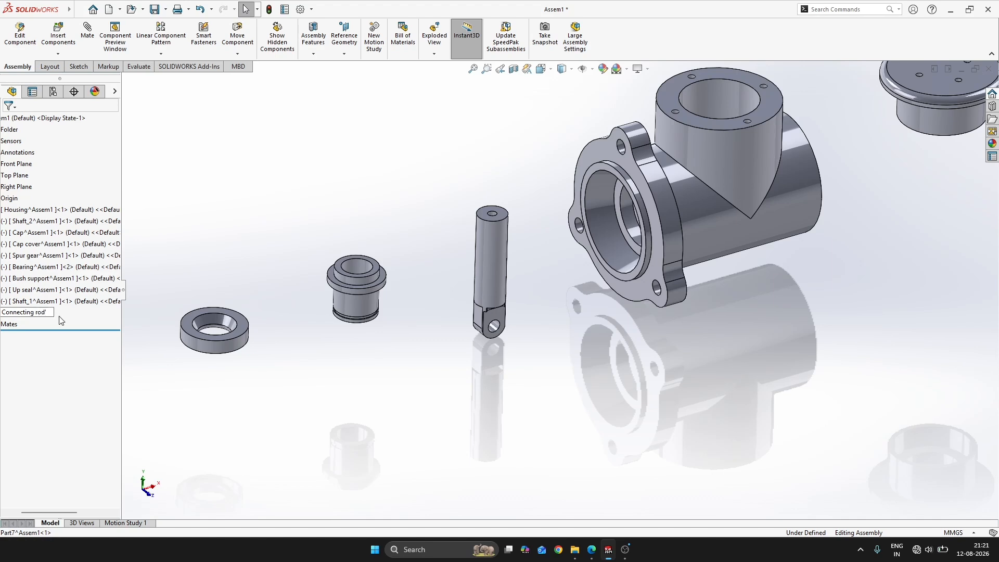
{"action": "key", "text": "Return"}
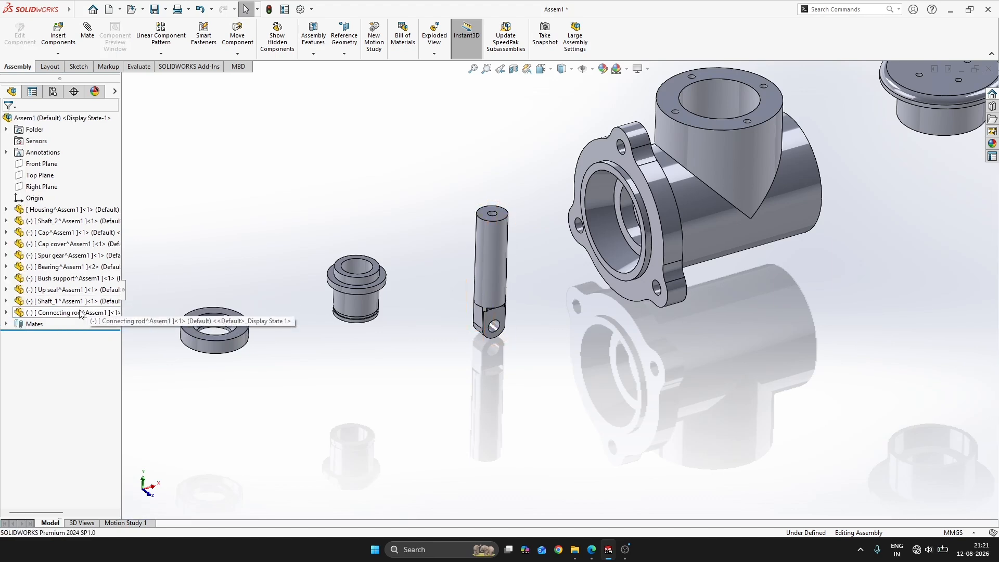
With FIG:101 as reference, open the Connecting rod part and start a sketch on its Top Plane
{"action": "left_click", "coordinate": [88, 312]}
{"action": "key", "text": "alt+Tab"}
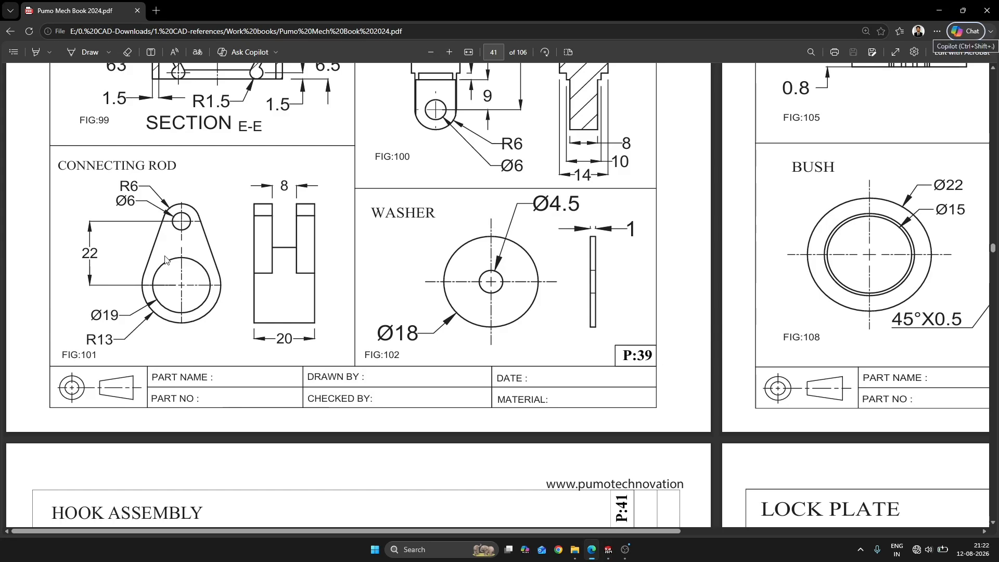
{"action": "key", "text": "alt+Tab"}
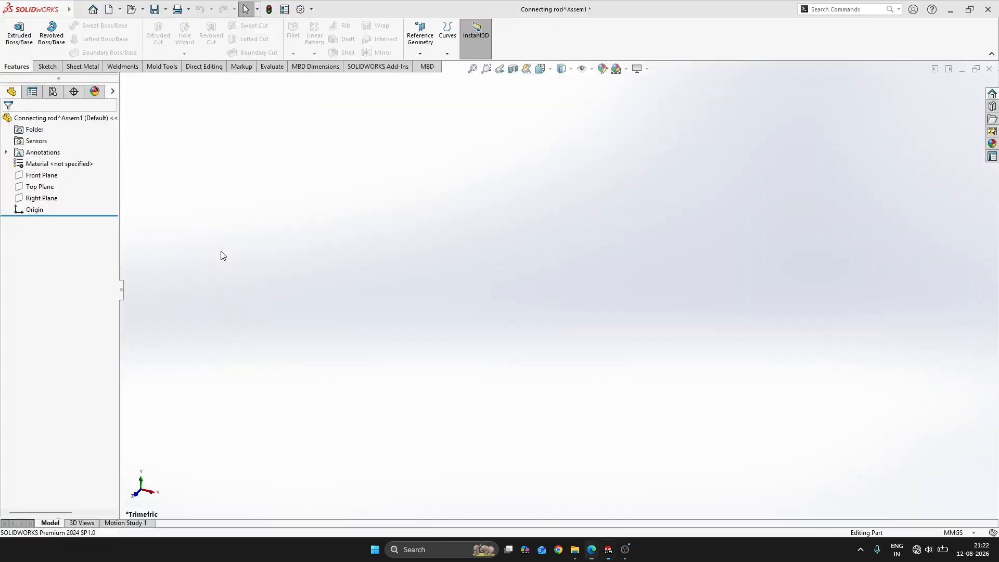
{"action": "left_click", "coordinate": [40, 186]}
{"action": "left_click", "coordinate": [54, 176]}
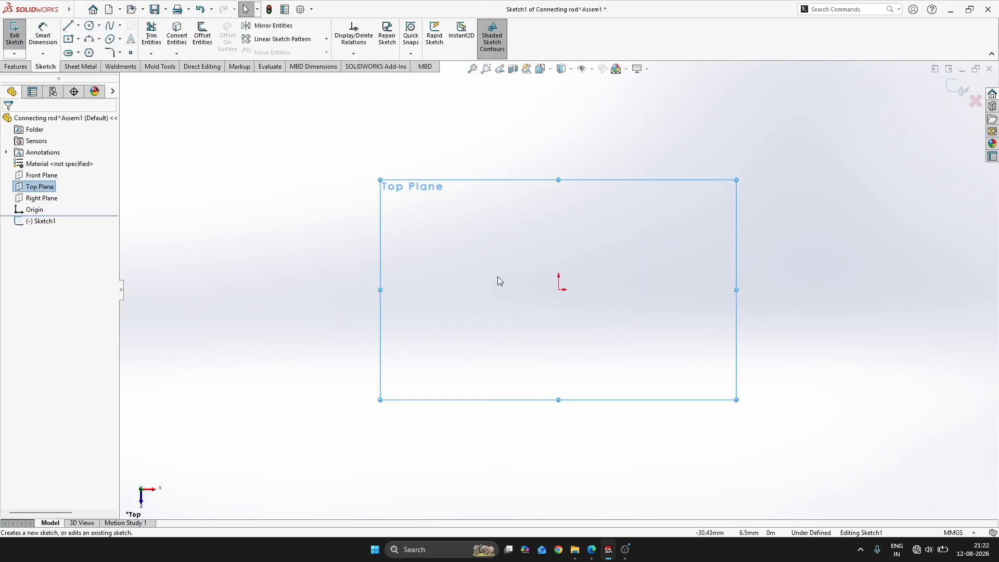
{"action": "key", "text": "s"}
{"action": "left_click", "coordinate": [564, 297]}
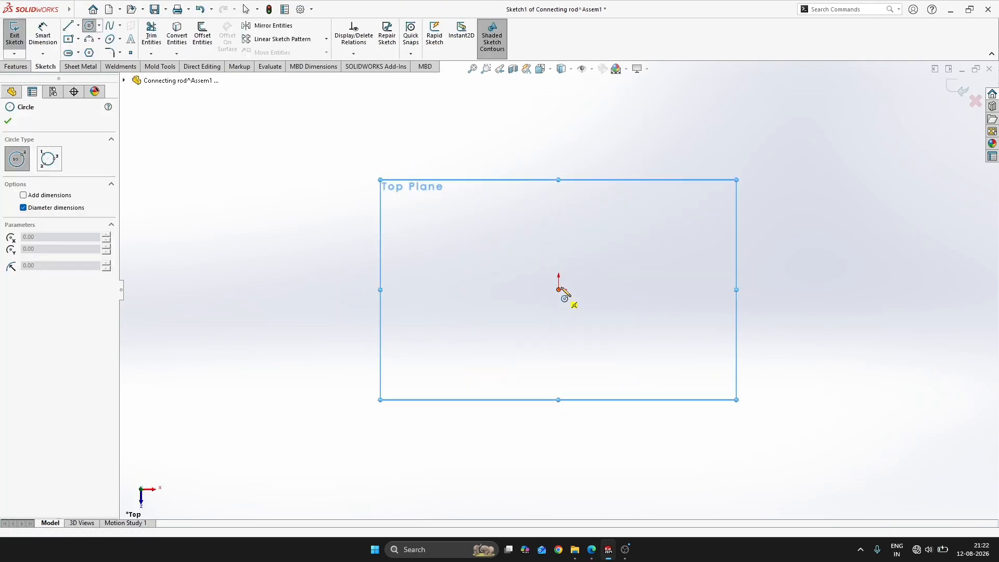
{"action": "key", "text": "Escape"}
{"action": "key", "text": "s"}
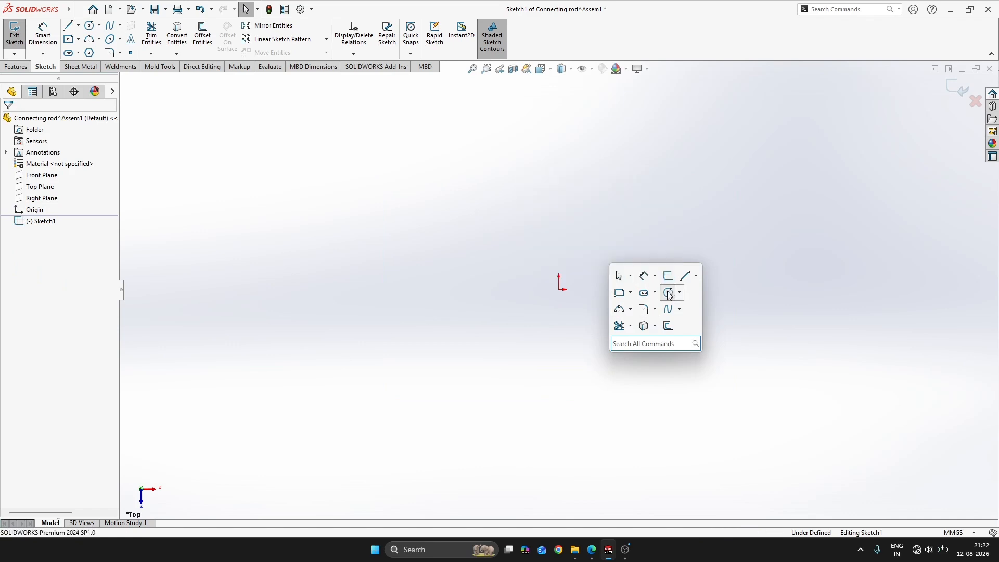
{"action": "left_click", "coordinate": [627, 290]}
{"action": "key", "text": "Escape"}
{"action": "key", "text": "s"}
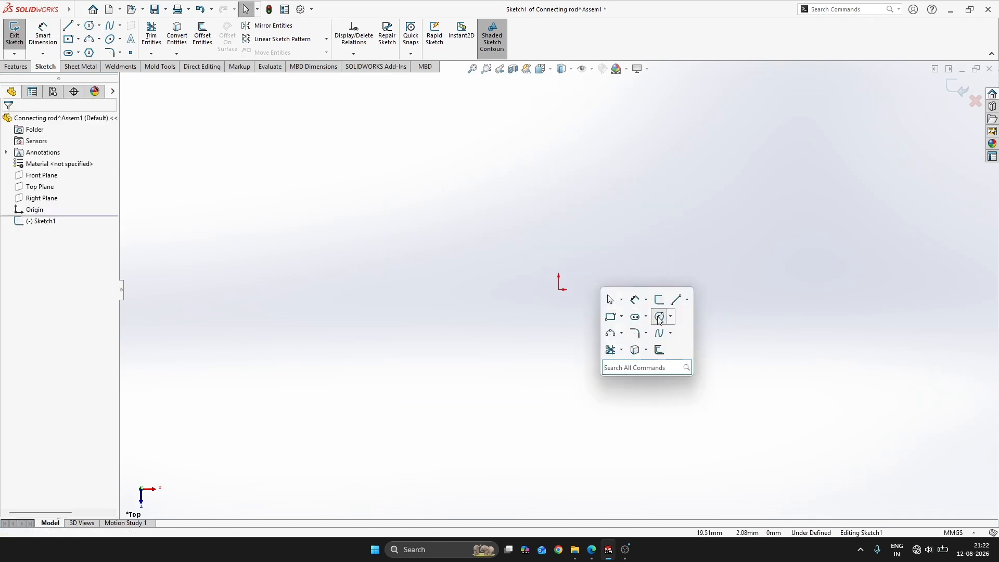
{"action": "left_click", "coordinate": [660, 315]}
{"action": "left_click", "coordinate": [560, 290]}
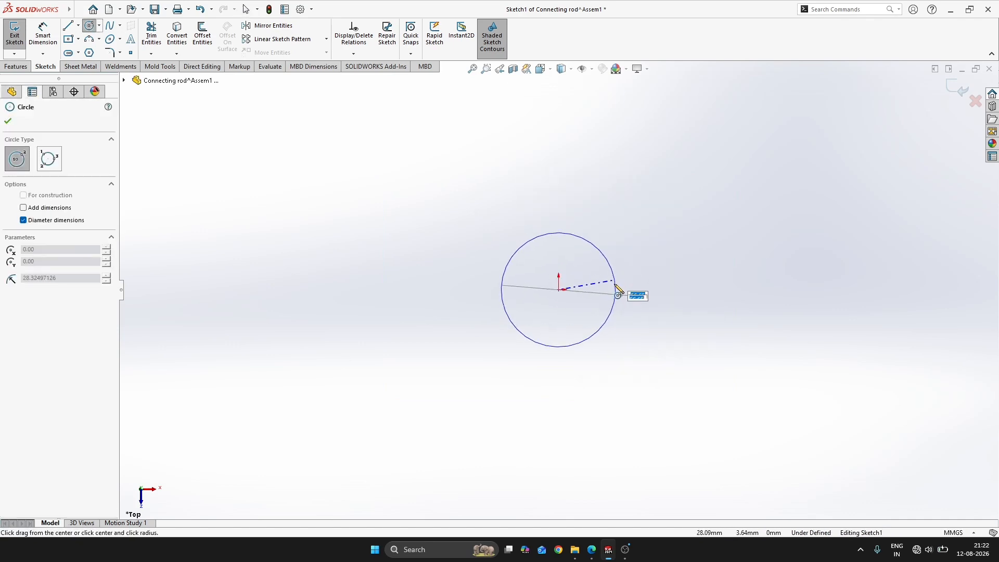
{"action": "left_click", "coordinate": [566, 258]}
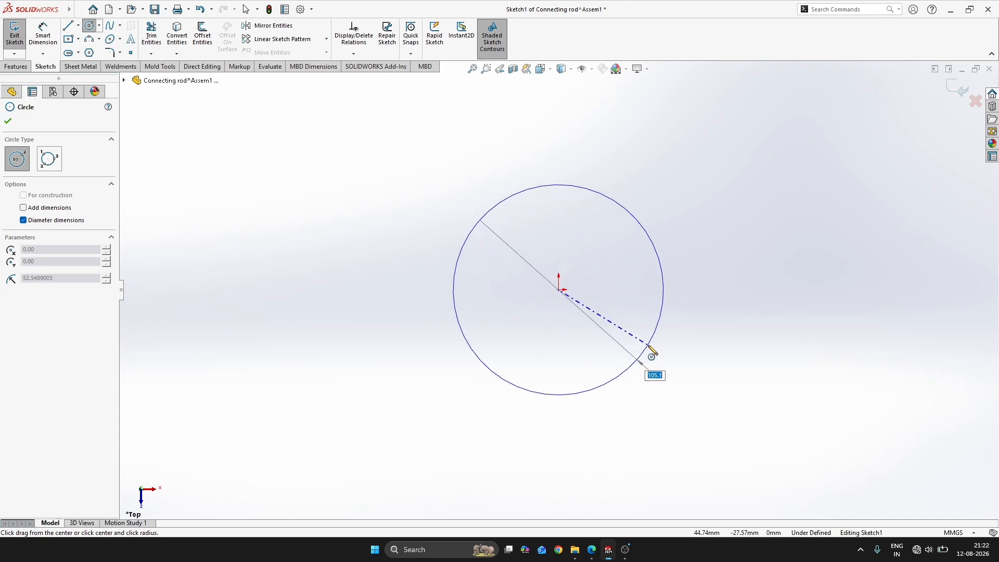
{"action": "key", "text": "Escape"}
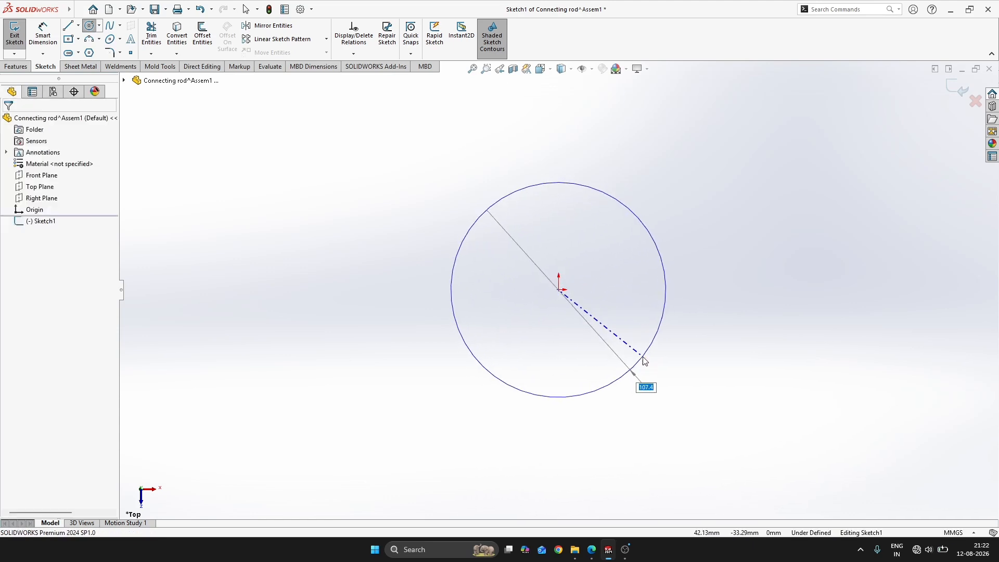
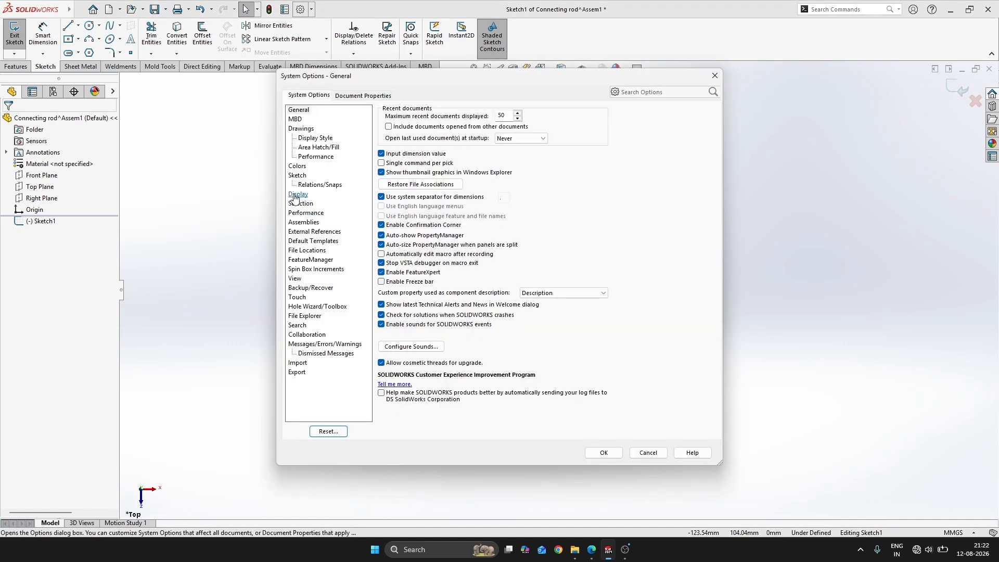
Turn off on-screen numeric input on entity creation in the sketch system options
{"action": "left_click", "coordinate": [300, 176]}
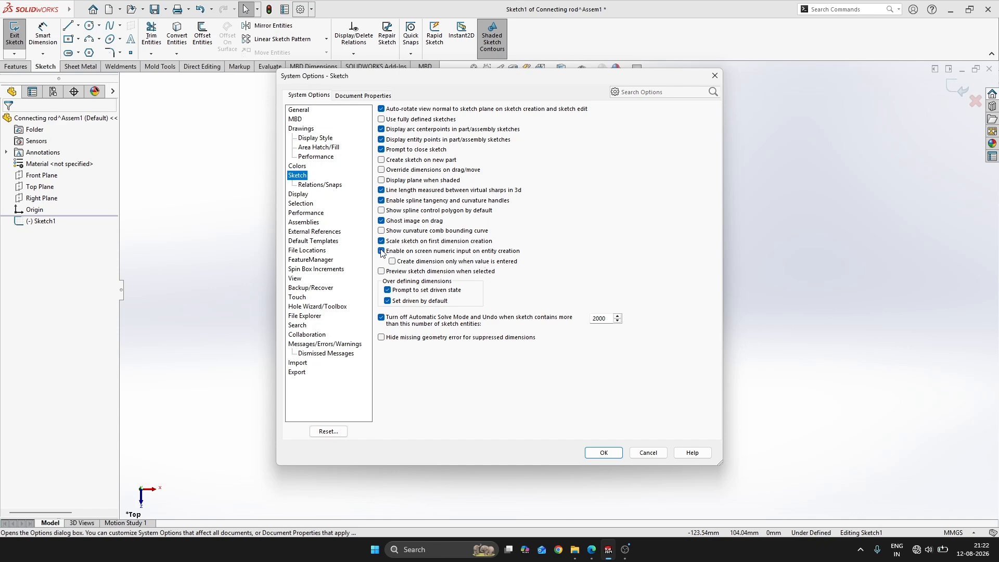
{"action": "left_click", "coordinate": [615, 453]}
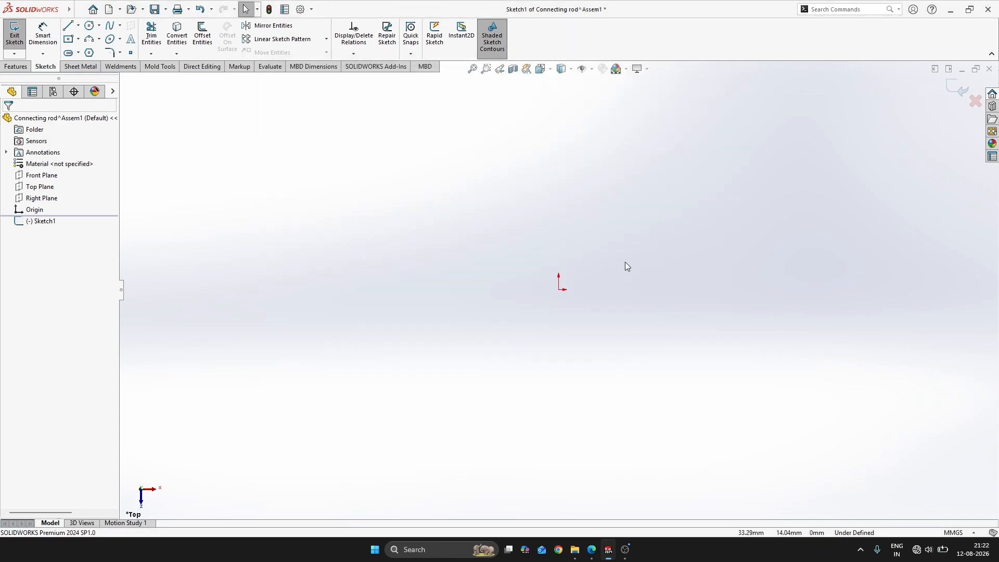
Sketch a circle about 72 mm in diameter centred on the origin
{"action": "key", "text": "s"}
{"action": "left_click", "coordinate": [688, 293]}
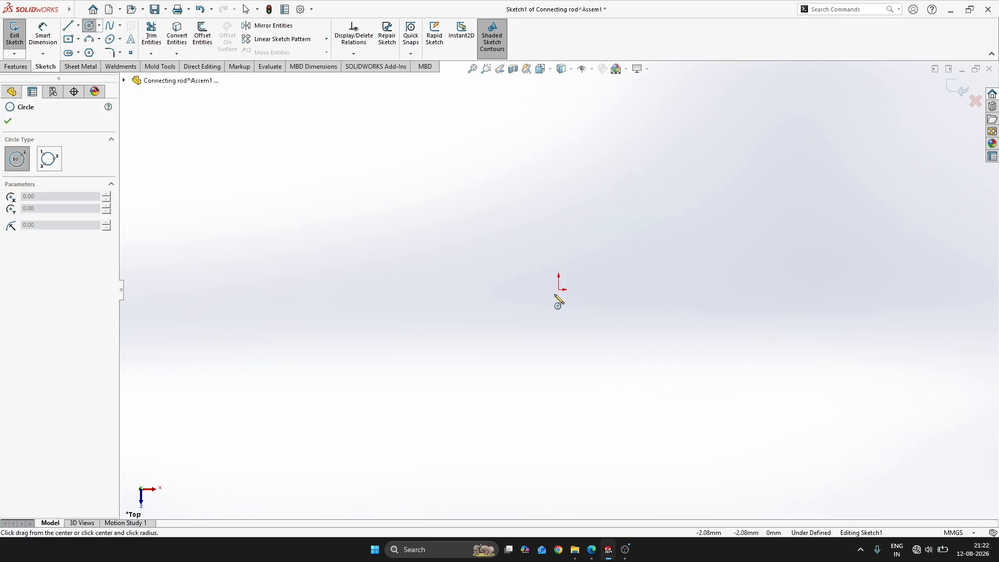
{"action": "left_click", "coordinate": [559, 289]}
{"action": "left_click", "coordinate": [623, 256]}
{"action": "right_click_drag", "start_coordinate": [692, 336], "coordinate": [617, 263]}
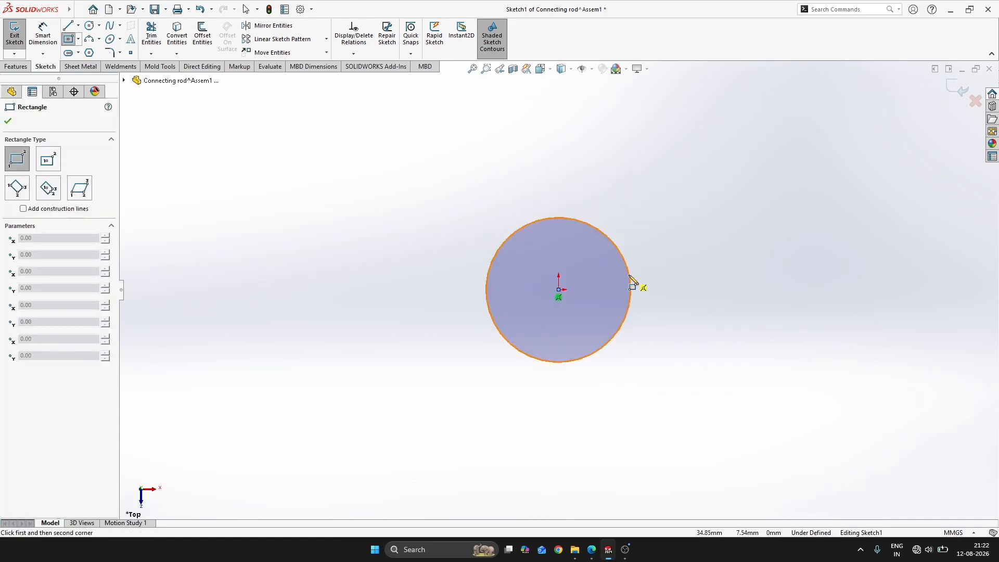
{"action": "left_click", "coordinate": [629, 274]}
{"action": "key", "text": "Escape"}
Consult FIG:101 and set the origin circle's diameter to 19 mm
{"action": "right_click_drag", "start_coordinate": [723, 296], "coordinate": [714, 256]}
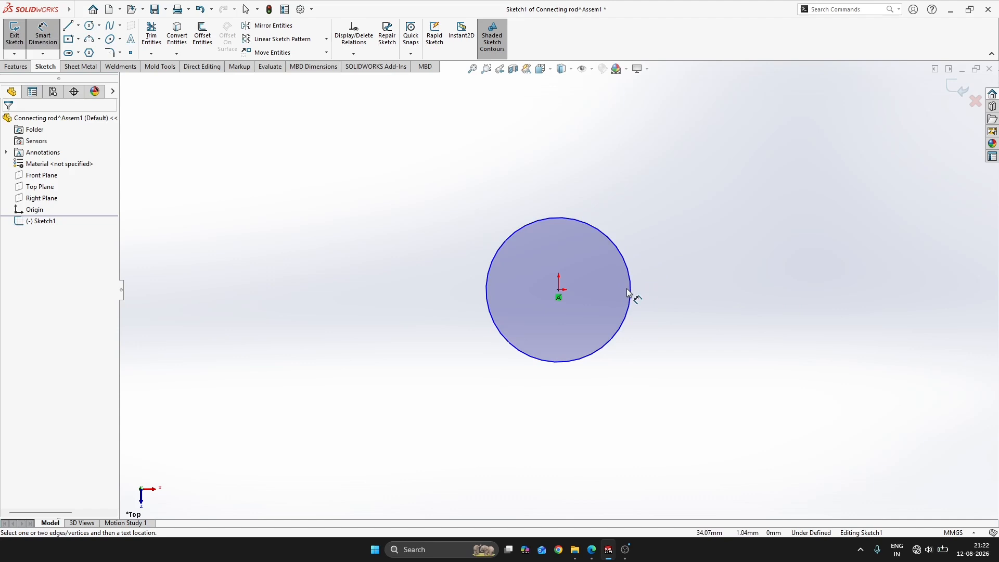
{"action": "left_click", "coordinate": [623, 257]}
{"action": "left_click", "coordinate": [677, 224]}
{"action": "key", "text": "alt+Tab"}
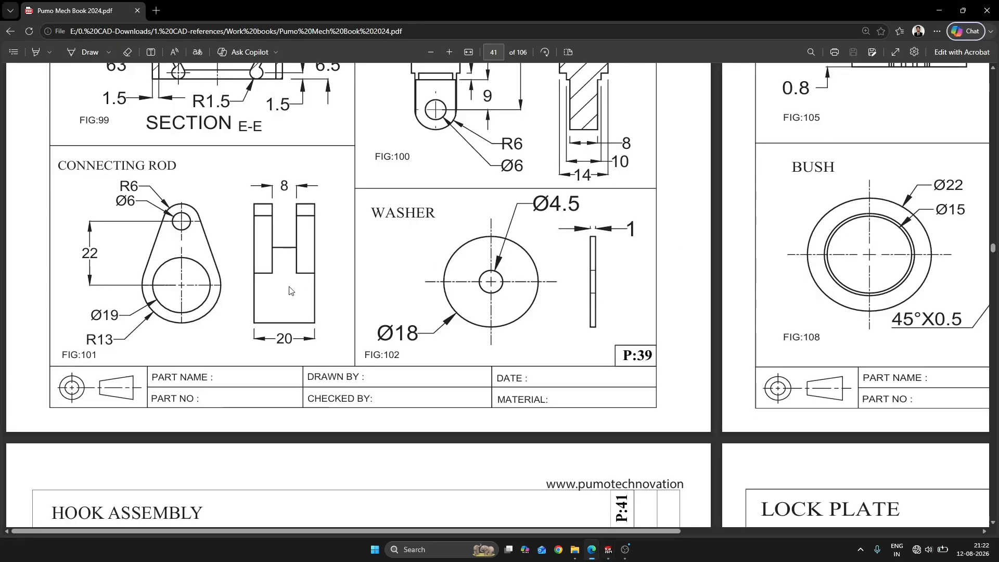
{"action": "key", "text": "alt+Tab"}
{"action": "type", "text": "19"}
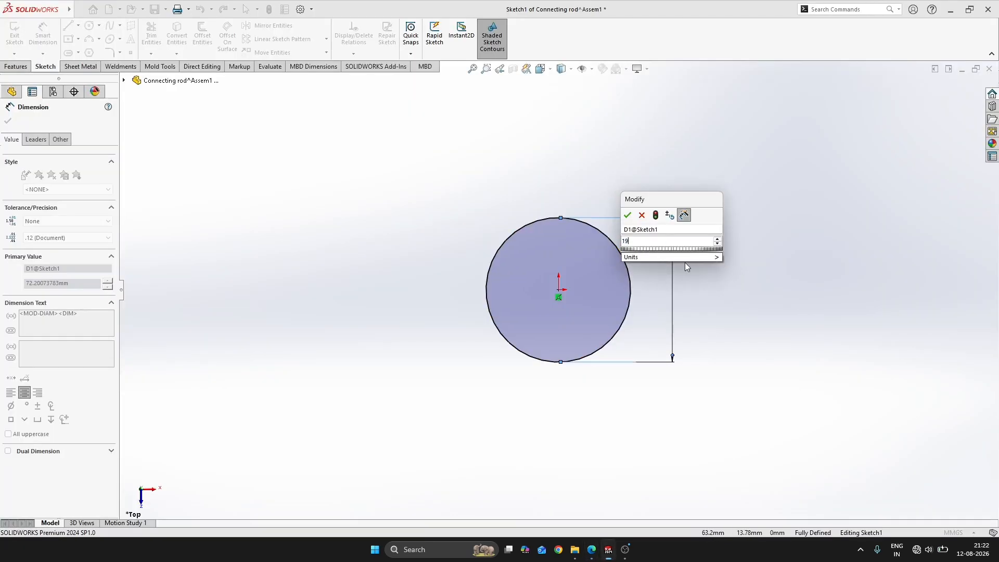
{"action": "key", "text": "Return"}
{"action": "key", "text": "Escape"}
Consult FIG:101, add a larger concentric circle at the origin and set its diameter to 26 mm
{"action": "key", "text": "s"}
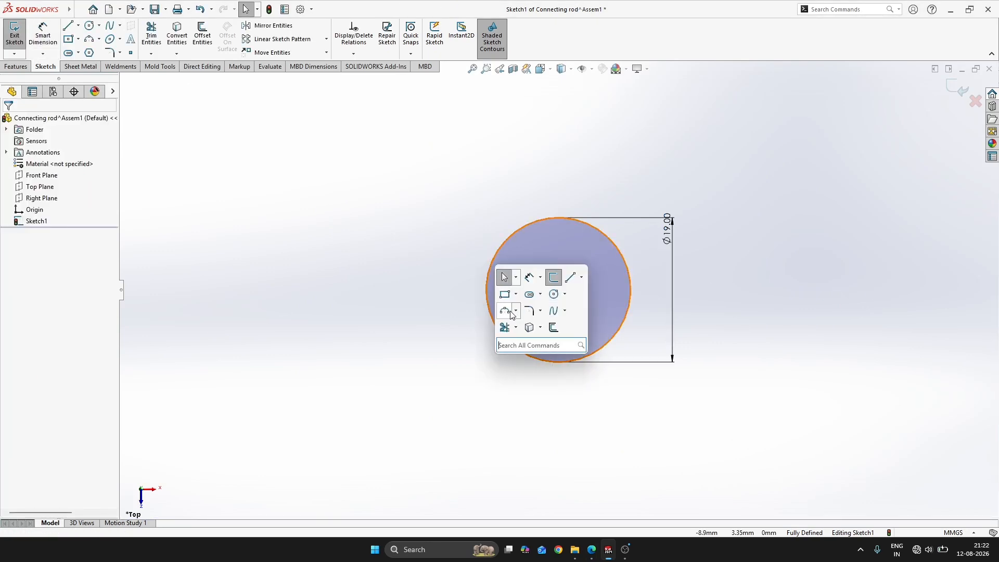
{"action": "left_click", "coordinate": [555, 291]}
{"action": "left_click", "coordinate": [558, 292]}
{"action": "key", "text": "alt+Tab"}
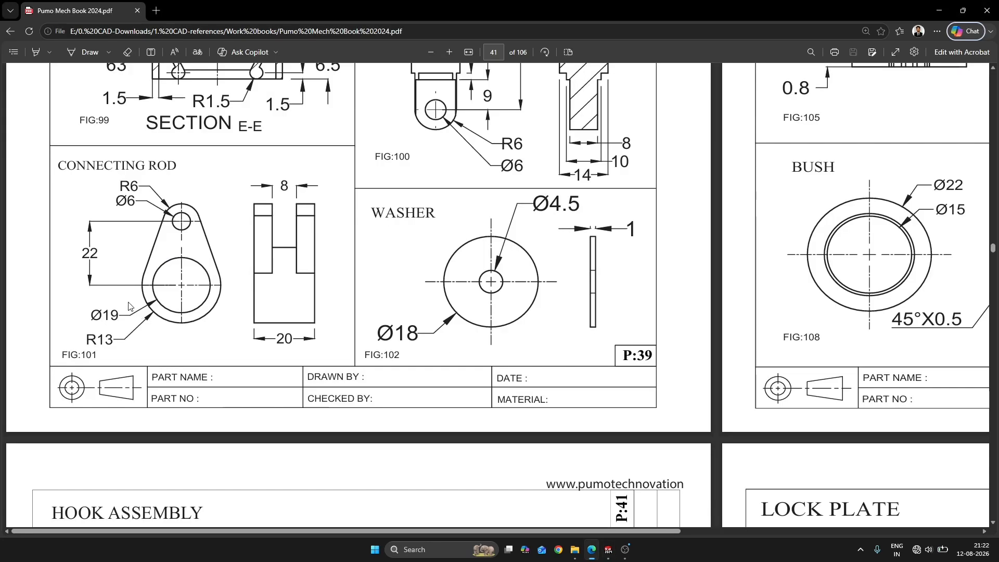
{"action": "key", "text": "alt+Tab"}
{"action": "left_click", "coordinate": [661, 289]}
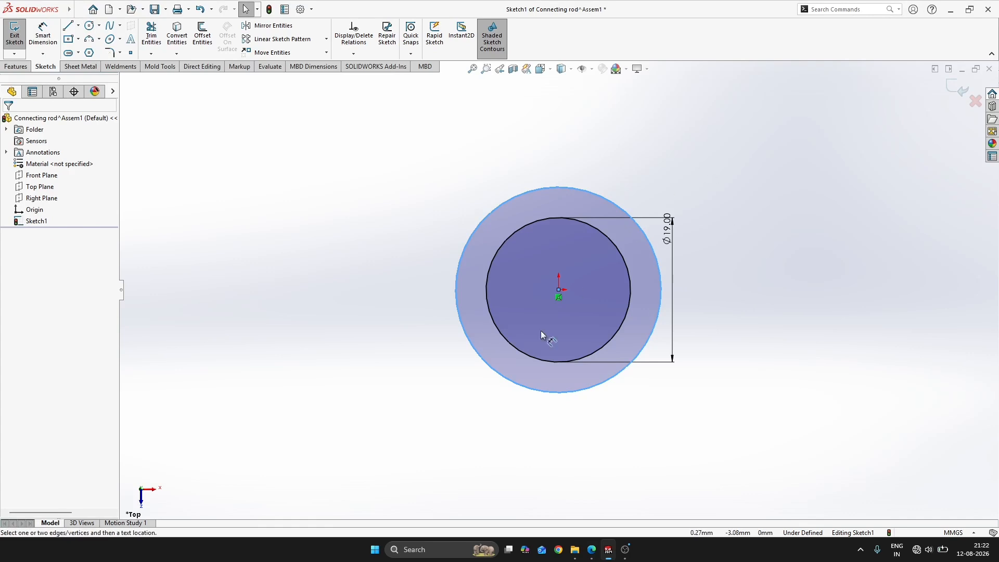
{"action": "left_click", "coordinate": [506, 381]}
{"action": "left_click", "coordinate": [448, 423]}
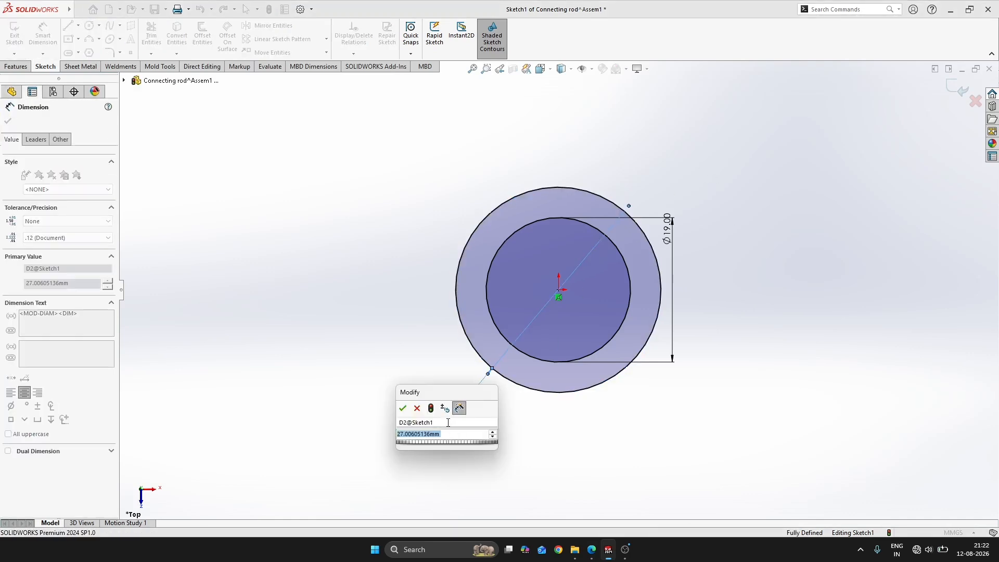
{"action": "type", "text": "26"}
{"action": "key", "text": "Return"}
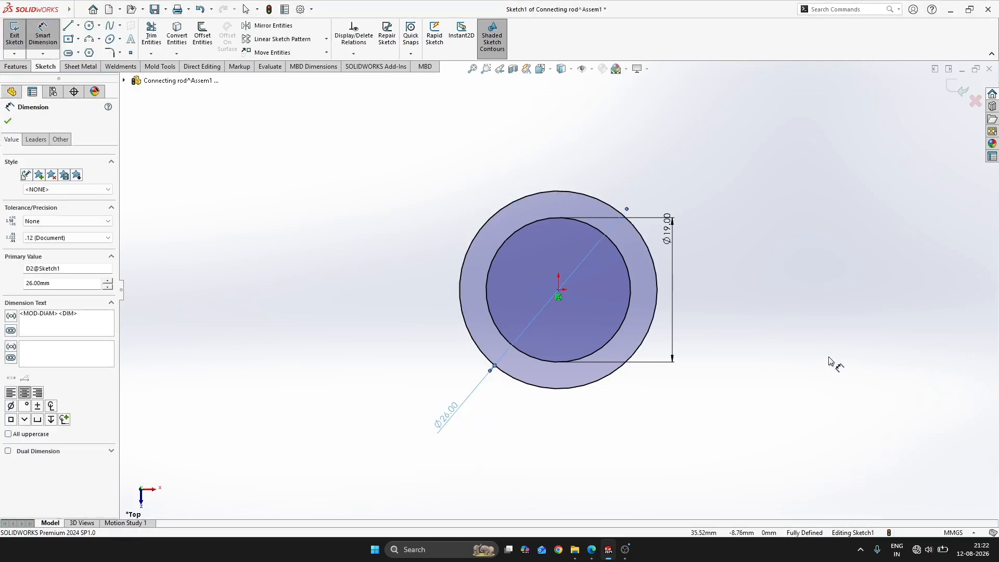
Consult FIG:101 and sketch a small circle about 8 mm in diameter vertically above the origin circles
{"action": "key", "text": "alt+Tab"}
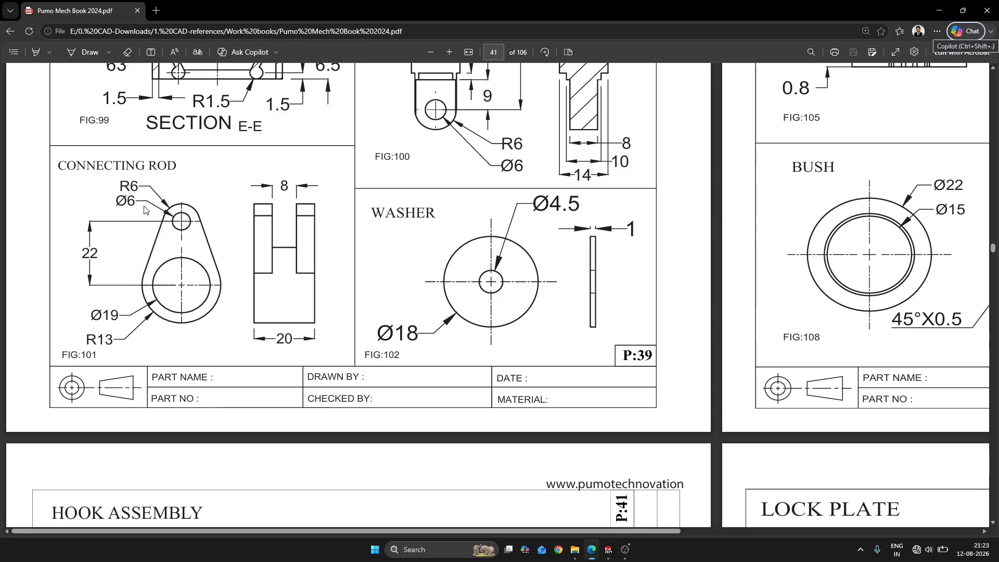
{"action": "key", "text": "alt+Tab"}
{"action": "key", "text": "s"}
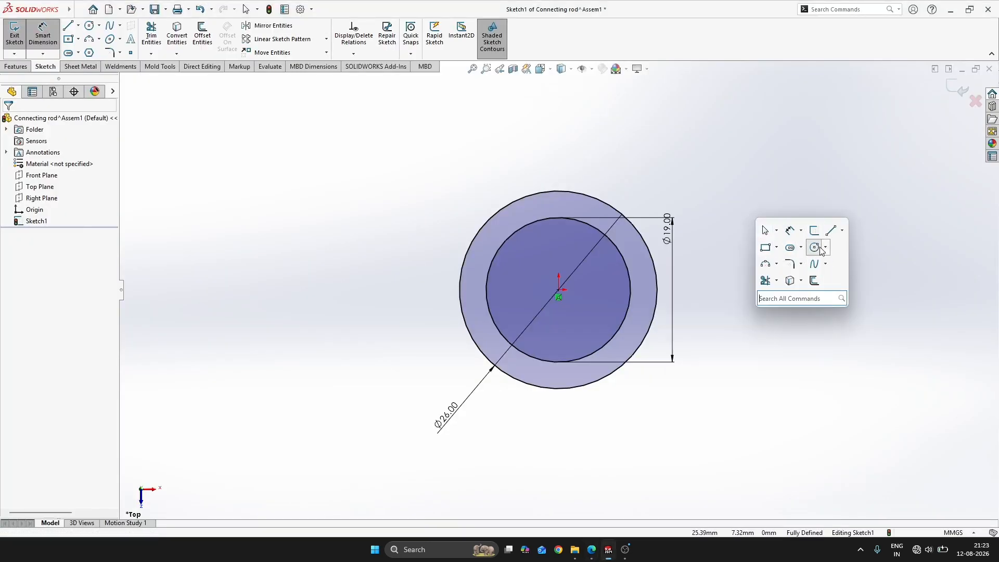
{"action": "left_click", "coordinate": [816, 248]}
{"action": "key", "text": "z"}
{"action": "key", "text": "z"}
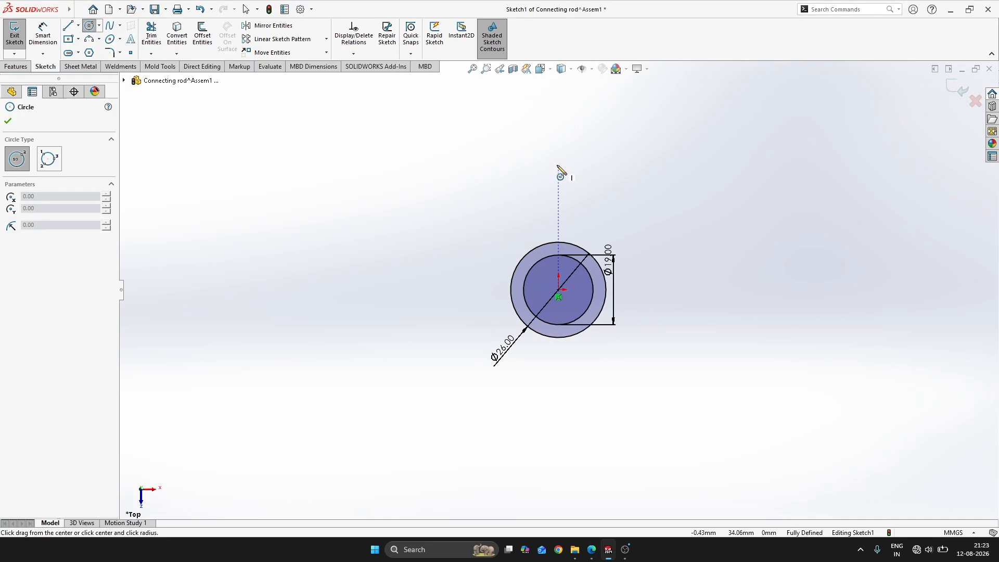
{"action": "left_click", "coordinate": [558, 165]}
{"action": "left_click", "coordinate": [570, 155]}
{"action": "left_click", "coordinate": [573, 144]}
{"action": "key", "text": "Escape"}
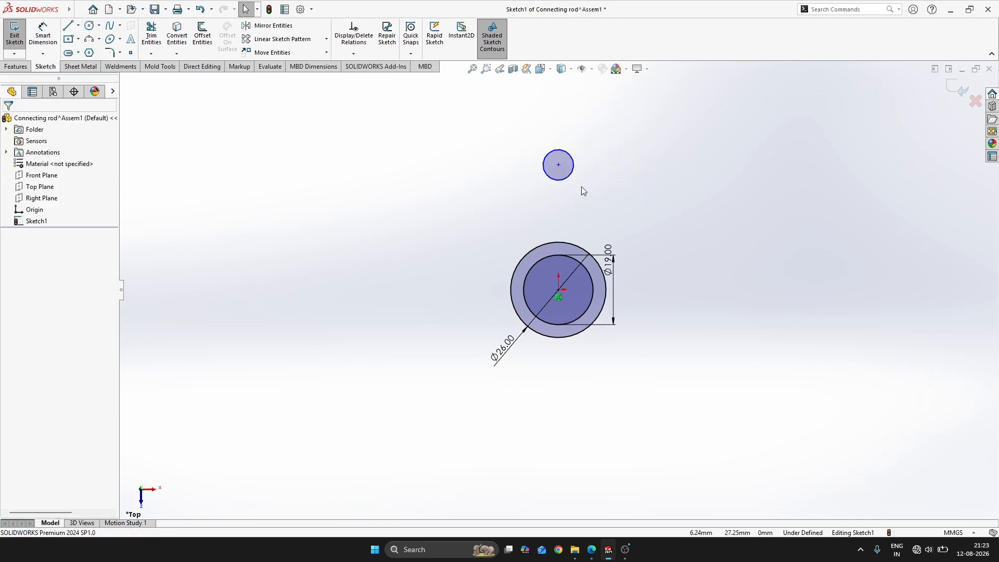
Sketch a second circle about 18 mm in diameter concentric with the small upper circle
{"action": "key", "text": "s"}
{"action": "left_click", "coordinate": [671, 208]}
{"action": "left_click", "coordinate": [558, 165]}
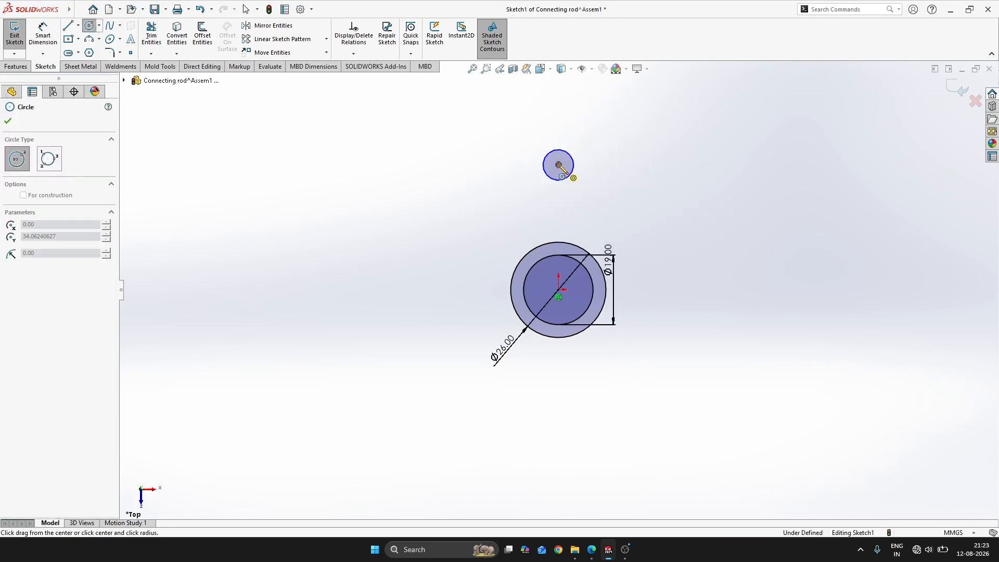
{"action": "left_click", "coordinate": [589, 179]}
{"action": "key", "text": "Escape"}
{"action": "key", "text": "l"}
{"action": "left_click", "coordinate": [572, 157]}
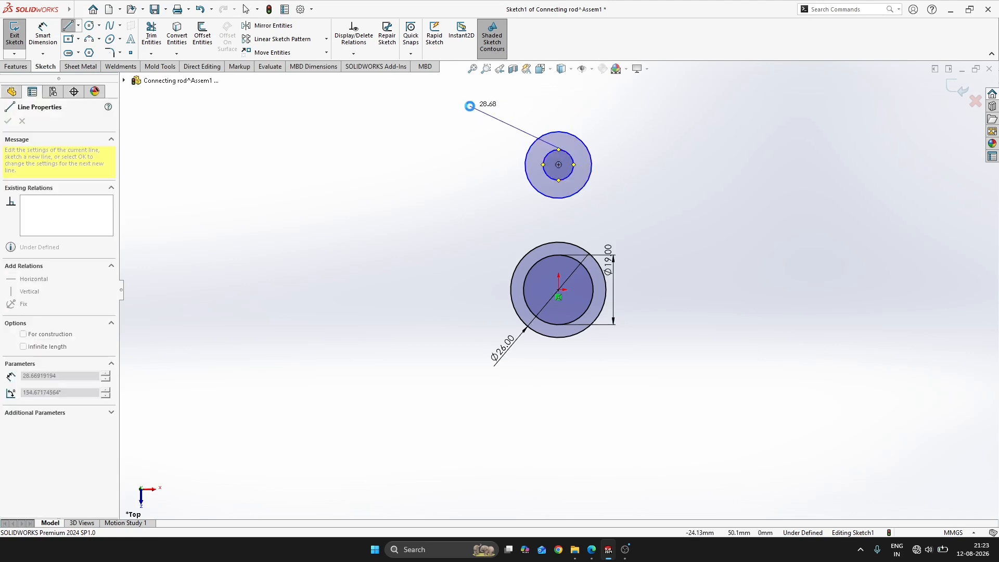
{"action": "key", "text": "Escape"}
Dimension the inner upper circle with a diameter of 6 mm
{"action": "key", "text": "z"}
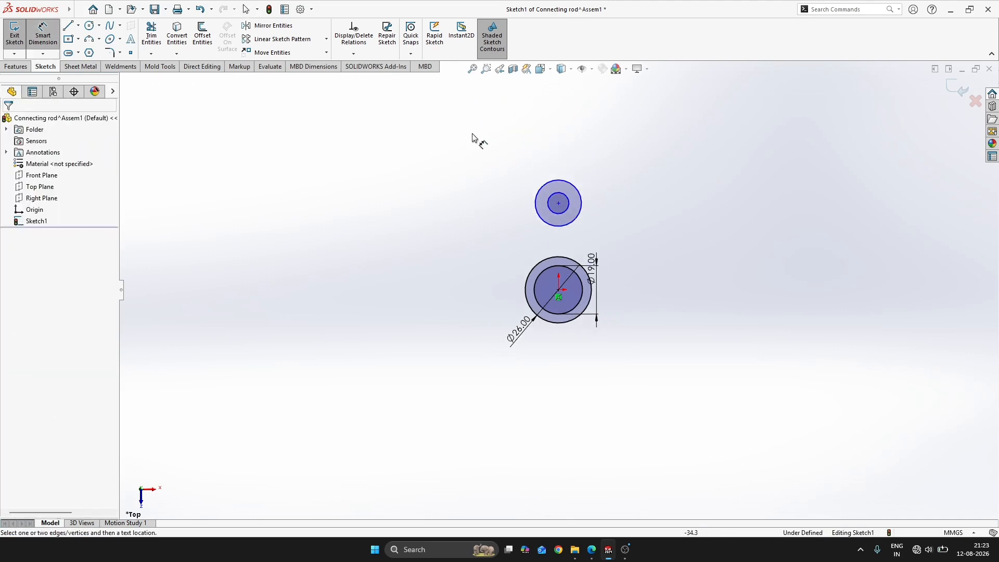
{"action": "scroll", "coordinate": [567, 208], "scroll_direction": "down", "scroll_amount": 6}
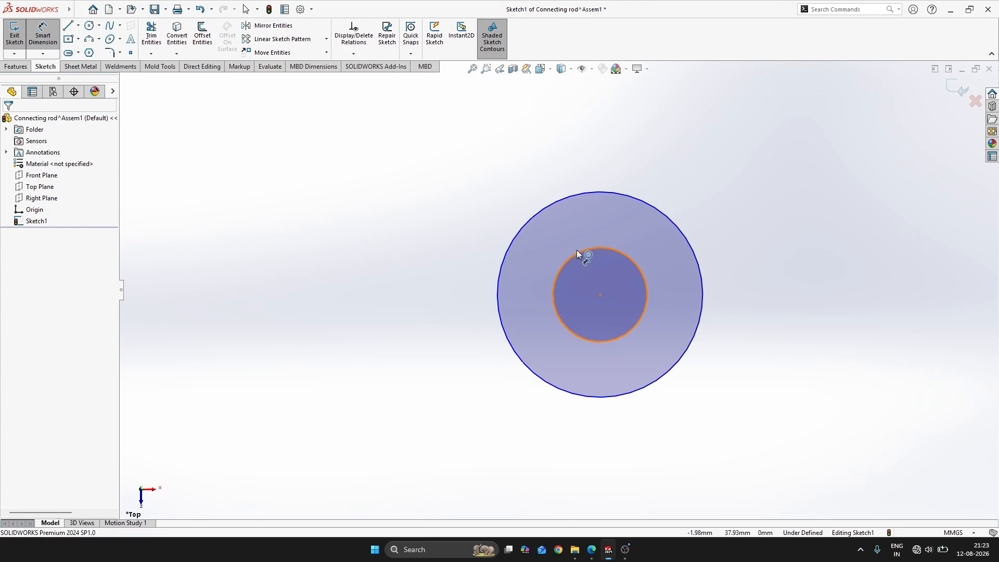
{"action": "left_click", "coordinate": [576, 250]}
{"action": "scroll", "coordinate": [561, 291], "scroll_direction": "up", "scroll_amount": 3}
{"action": "left_click", "coordinate": [454, 204]}
{"action": "type", "text": "6"}
{"action": "key", "text": "Return"}
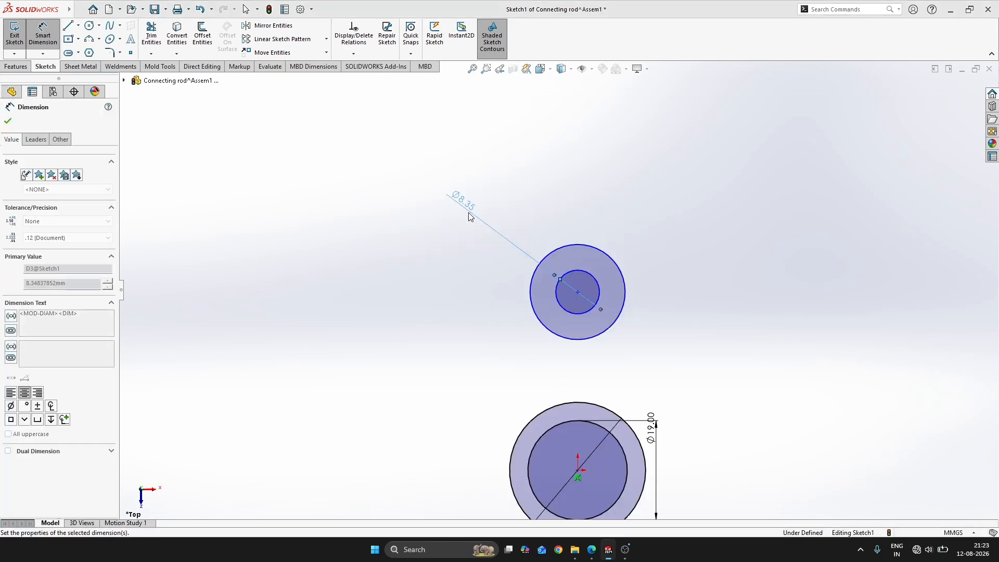
Dimension the outer upper circle with a diameter of 12 mm
{"action": "left_click", "coordinate": [614, 267]}
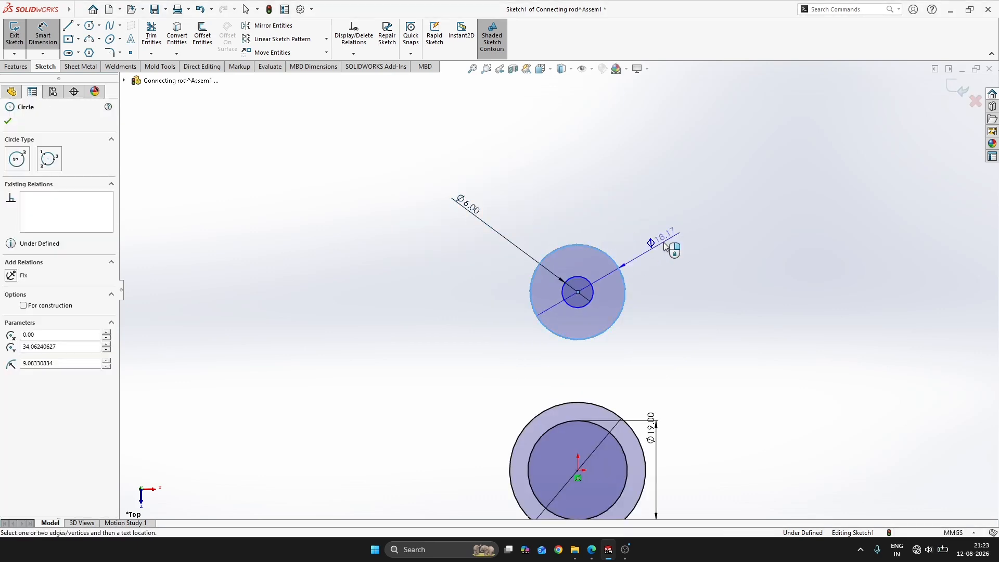
{"action": "left_click", "coordinate": [670, 236]}
{"action": "type", "text": "12"}
{"action": "key", "text": "Return"}
{"action": "key", "text": "Escape"}
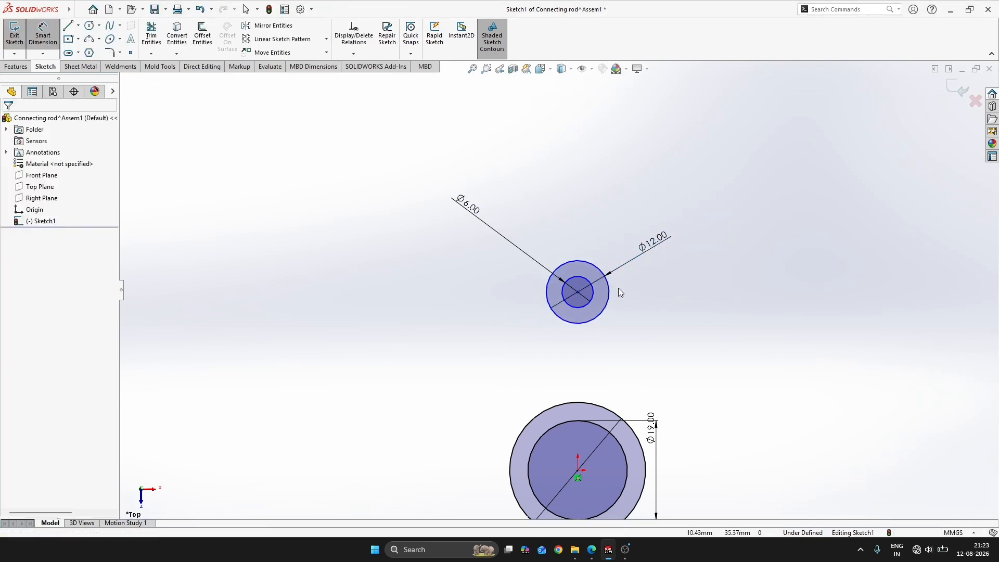
Add a vertical relation between the upper circles' centre and the origin circles' centre
{"action": "left_click", "coordinate": [578, 293]}
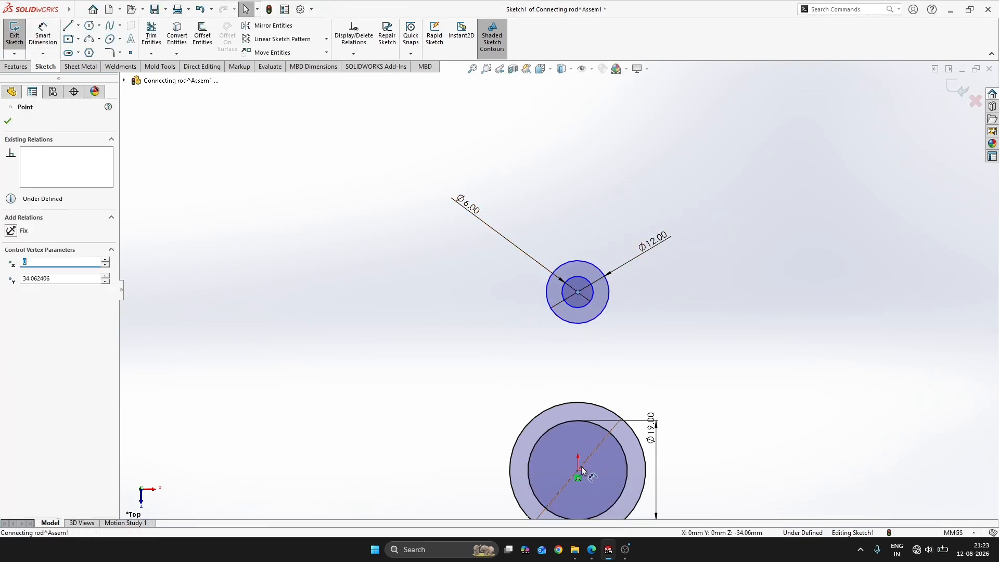
{"action": "left_click", "coordinate": [577, 470], "text": "ctrl"}
{"action": "left_click", "coordinate": [627, 423]}
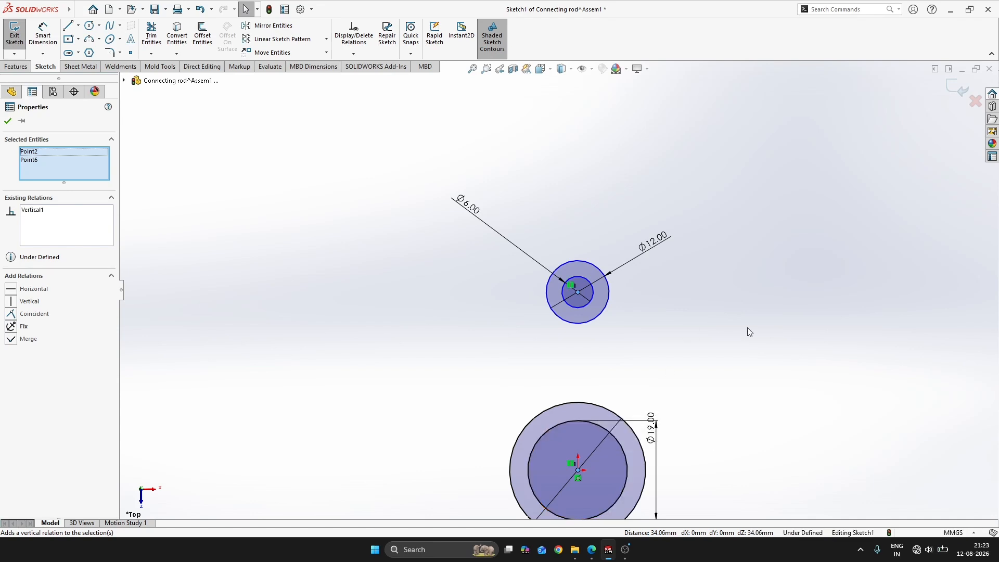
Consult FIG:101 and set the distance between the upper and lower circle centres to 22 mm
{"action": "right_click_drag", "start_coordinate": [750, 333], "coordinate": [722, 211]}
{"action": "key", "text": "alt+Tab"}
{"action": "key", "text": "alt+Tab"}
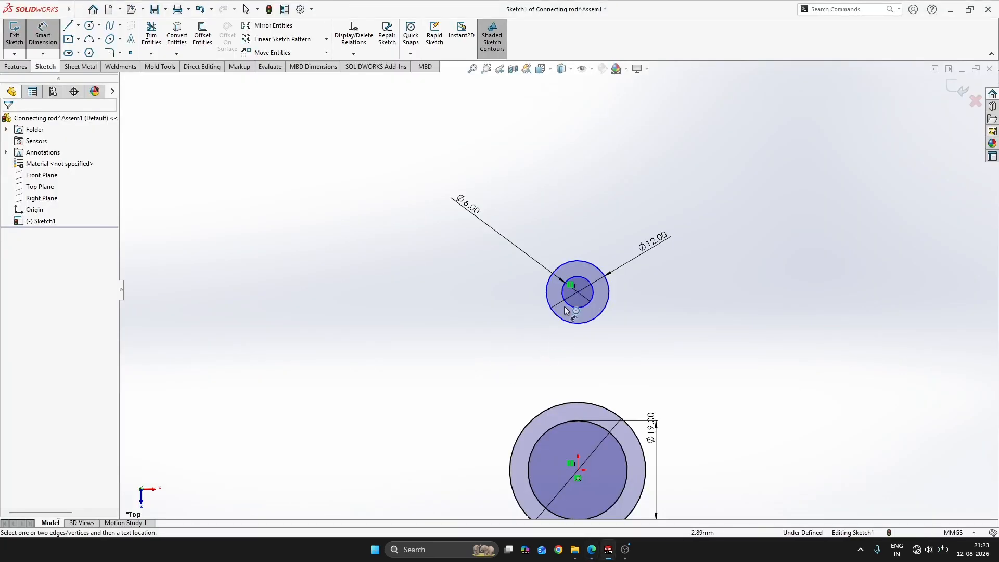
{"action": "left_click", "coordinate": [577, 295]}
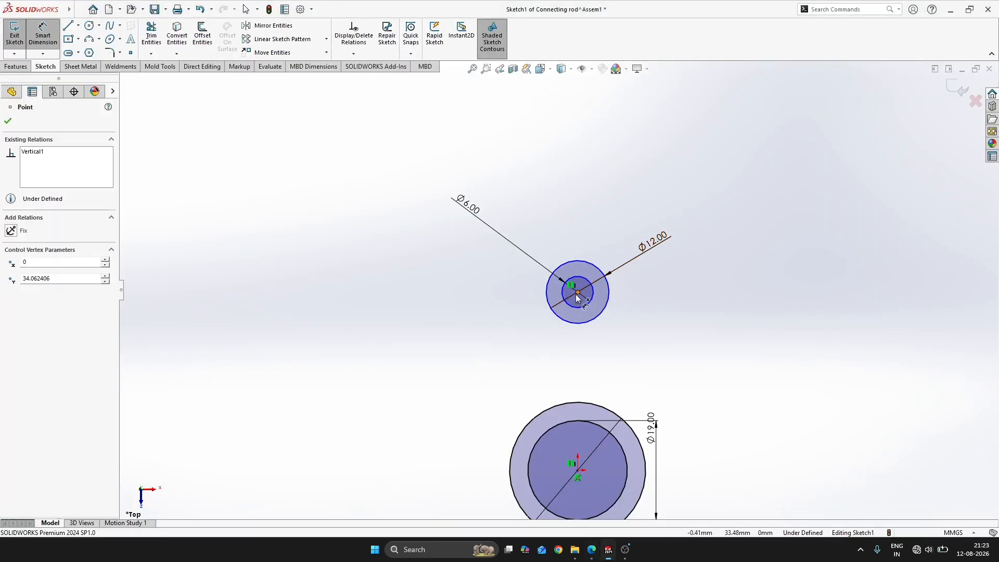
{"action": "left_click", "coordinate": [577, 471]}
{"action": "left_click", "coordinate": [402, 394]}
{"action": "key", "text": "Return"}
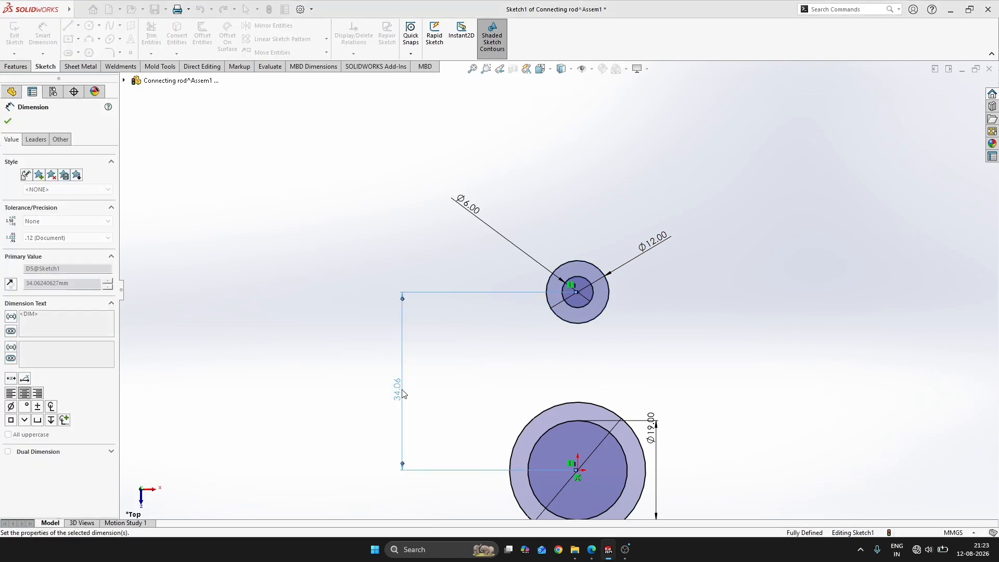
{"action": "key", "text": "Escape"}
Sketch two slanted lines about 60 mm long, one on each side of the circles, spreading apart downwards
{"action": "scroll", "coordinate": [600, 453], "scroll_direction": "up", "scroll_amount": 4}
{"action": "scroll", "coordinate": [600, 453], "scroll_direction": "down", "scroll_amount": 3}
{"action": "key", "text": "s"}
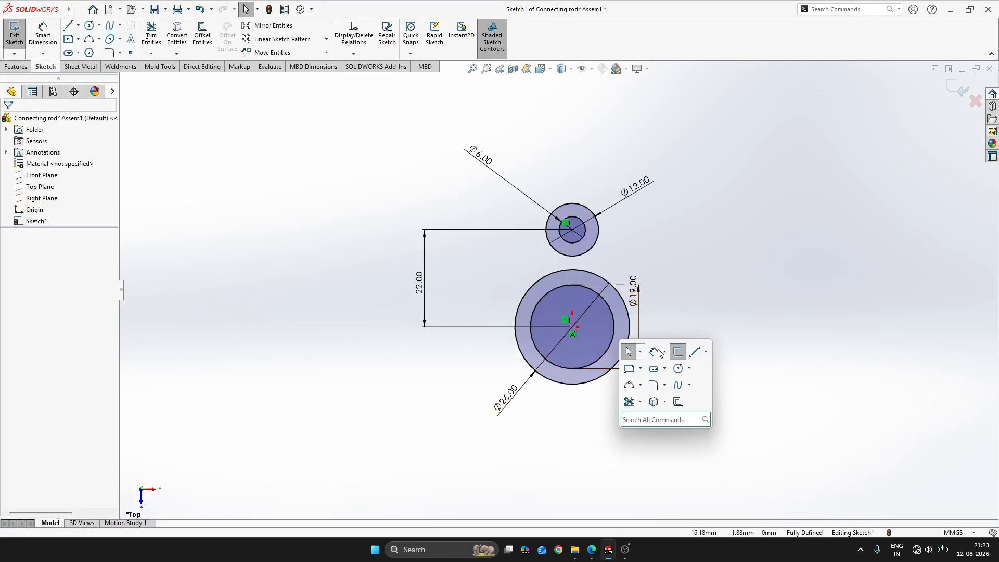
{"action": "left_click", "coordinate": [695, 352]}
{"action": "left_click", "coordinate": [595, 157]}
{"action": "left_click", "coordinate": [699, 401]}
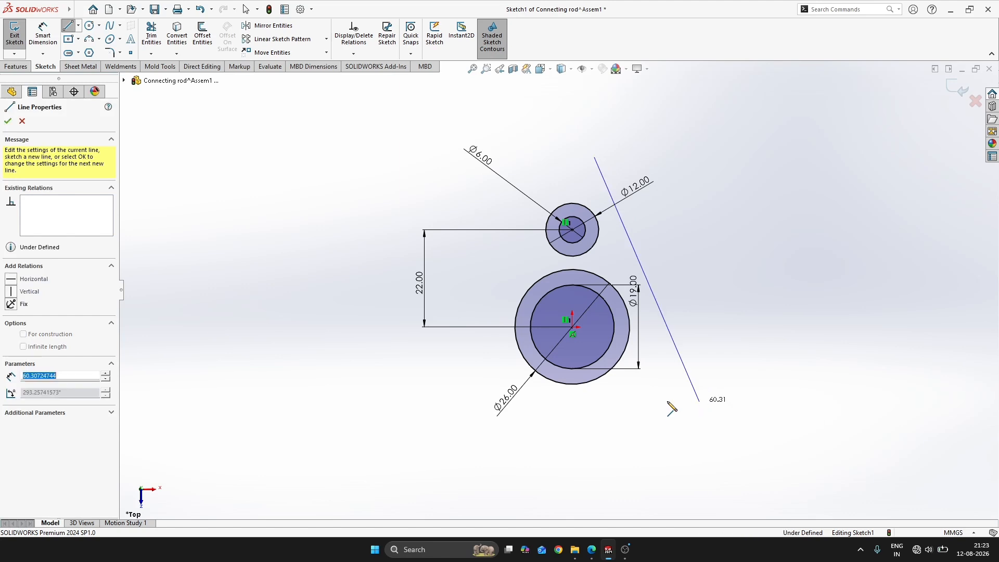
{"action": "key", "text": "Escape"}
{"action": "left_click", "coordinate": [552, 145]}
{"action": "left_click", "coordinate": [462, 397]}
{"action": "key", "text": "Escape"}
{"action": "key", "text": "Escape"}
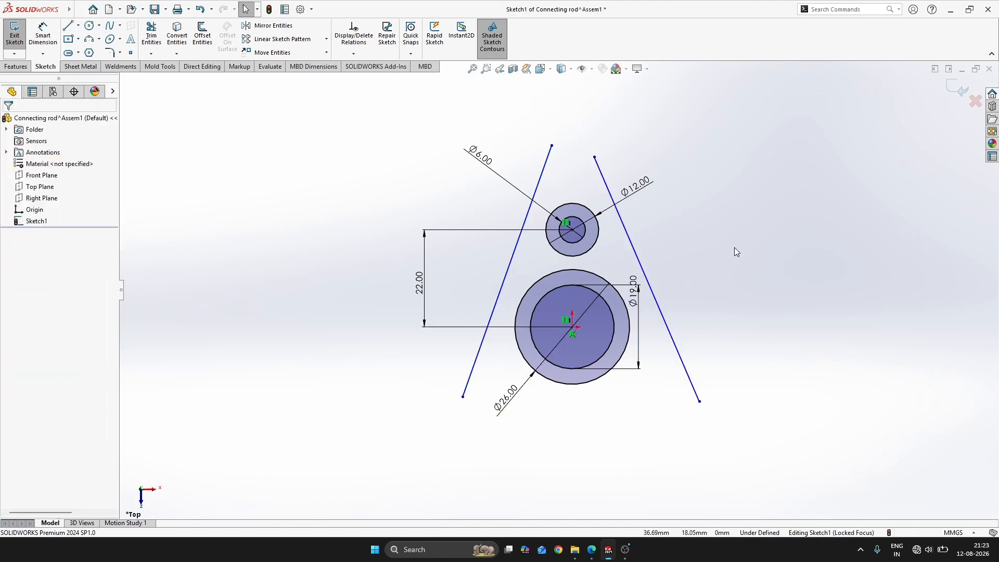
Make both slanted side lines tangent to the 12 mm circle
{"action": "scroll", "coordinate": [679, 203], "scroll_direction": "down", "scroll_amount": 2}
{"action": "left_click_drag", "start_coordinate": [656, 226], "coordinate": [538, 264]}
{"action": "left_click", "coordinate": [671, 272]}
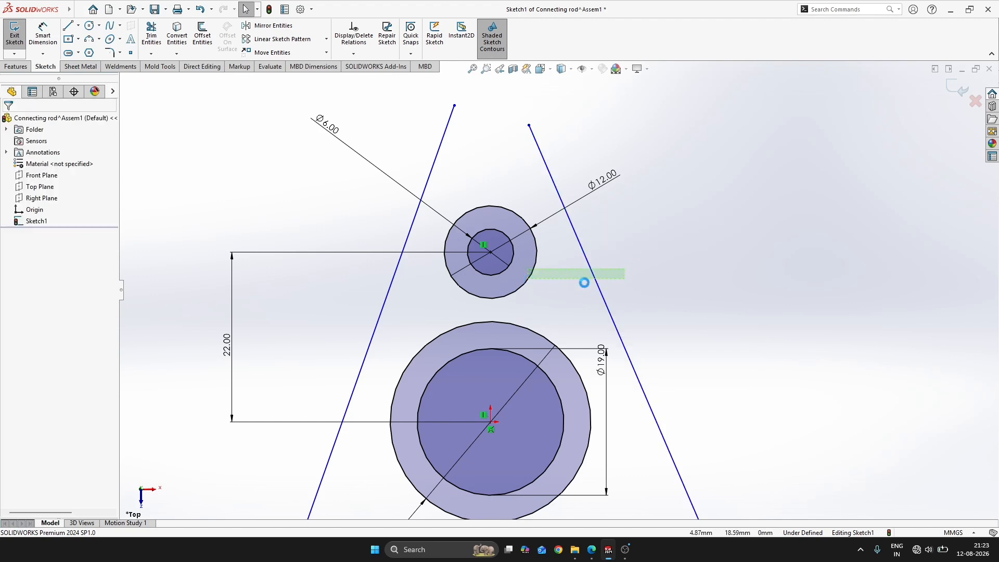
{"action": "left_click", "coordinate": [626, 234]}
{"action": "scroll", "coordinate": [461, 183], "scroll_direction": "down", "scroll_amount": 3}
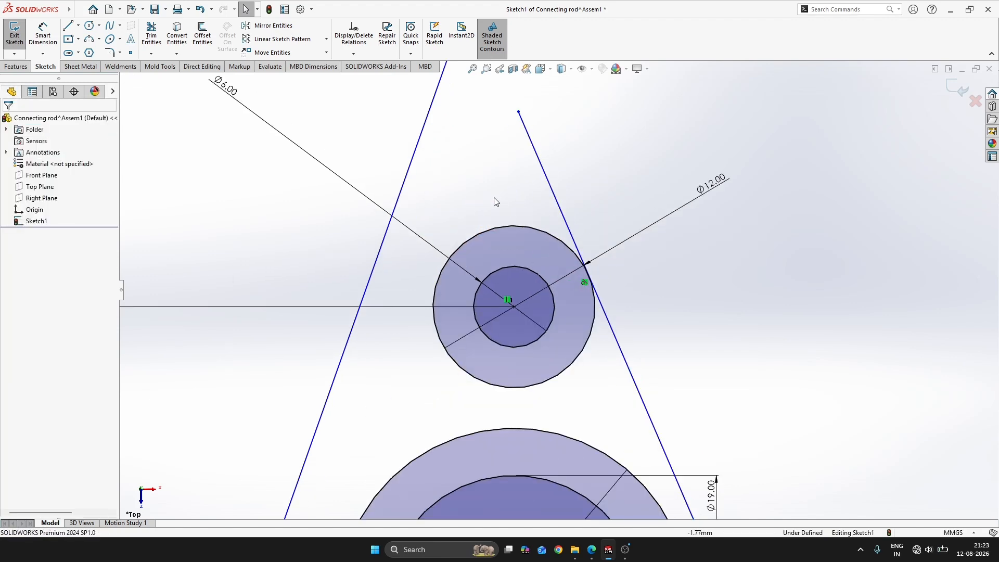
{"action": "left_click_drag", "start_coordinate": [492, 150], "coordinate": [484, 205]}
{"action": "left_click_drag", "start_coordinate": [407, 279], "coordinate": [367, 293]}
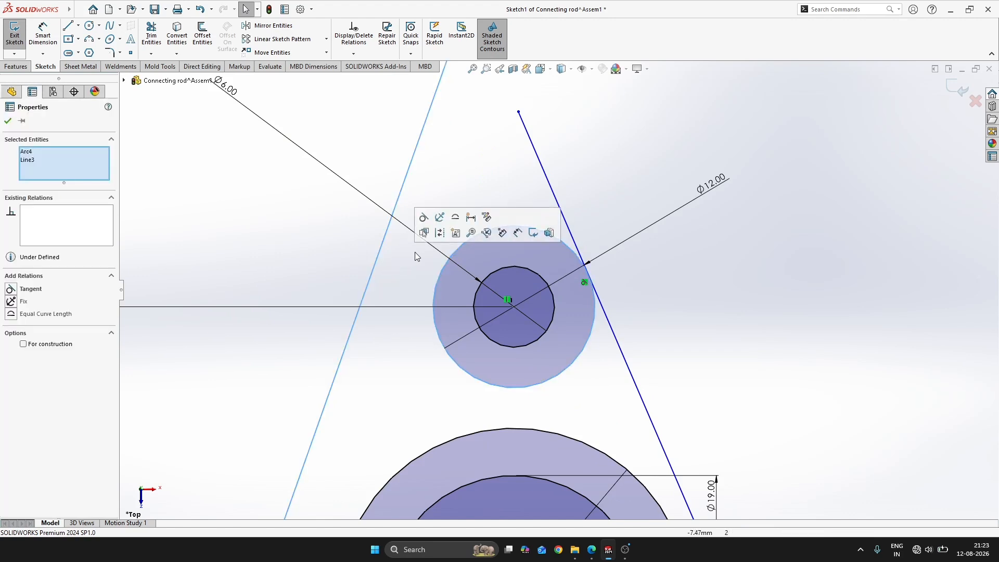
{"action": "left_click", "coordinate": [452, 232]}
{"action": "scroll", "coordinate": [438, 333], "scroll_direction": "up", "scroll_amount": 3}
{"action": "scroll", "coordinate": [409, 427], "scroll_direction": "down", "scroll_amount": 4}
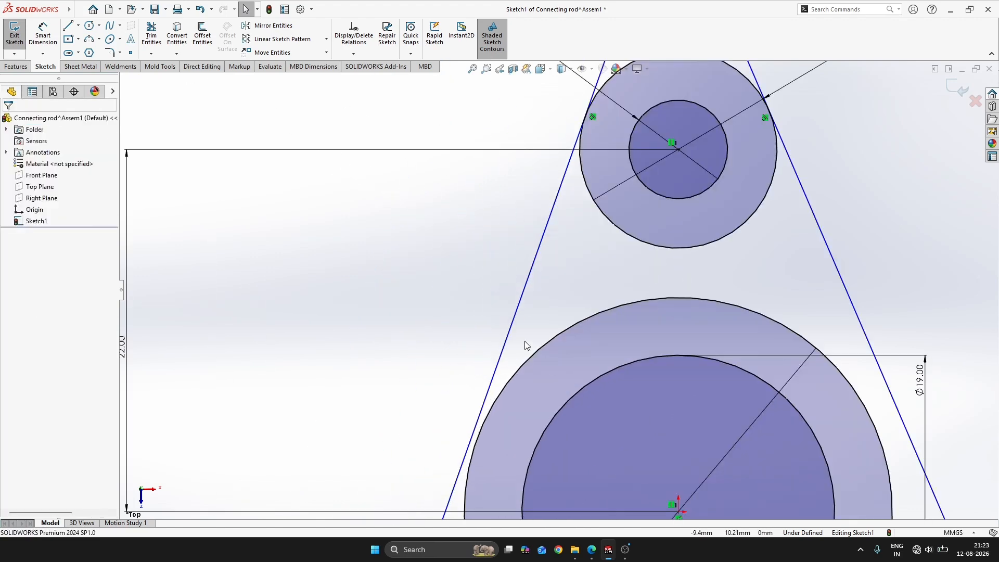
Make both slanted side lines tangent to the 26 mm circle
{"action": "left_click_drag", "start_coordinate": [525, 345], "coordinate": [446, 401]}
{"action": "left_click", "coordinate": [473, 356]}
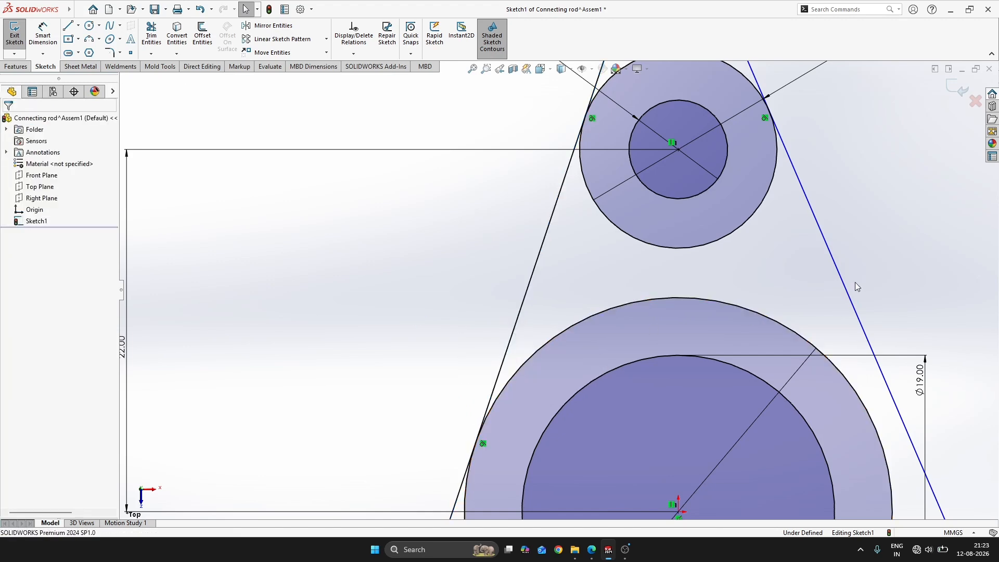
{"action": "left_click_drag", "start_coordinate": [866, 278], "coordinate": [744, 324]}
{"action": "left_click", "coordinate": [859, 238]}
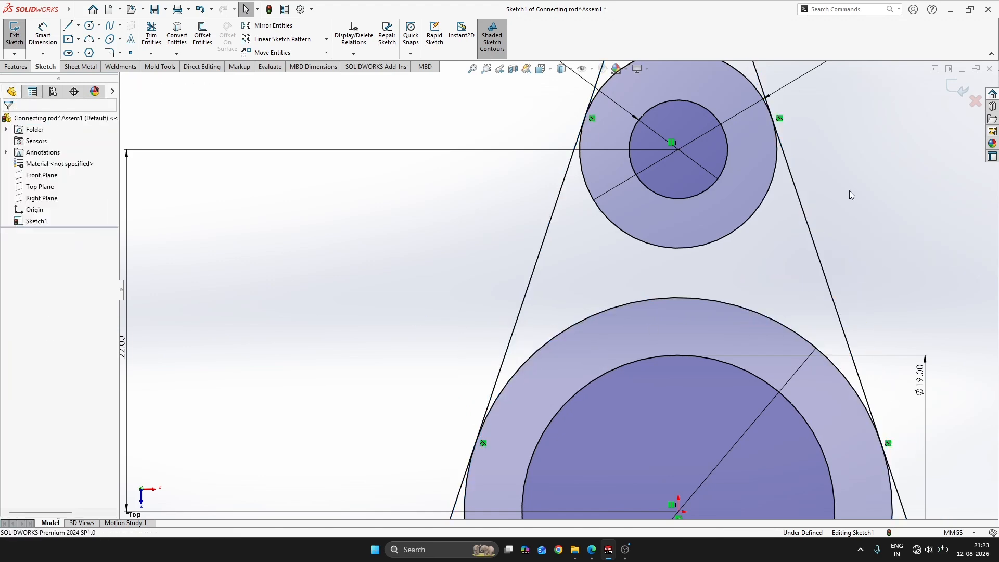
Trim the surplus line ends and the inner arcs of the 12 mm and 26 mm circles, and close the sketch
{"action": "scroll", "coordinate": [554, 289], "scroll_direction": "up", "scroll_amount": 5}
{"action": "key", "text": "s"}
{"action": "left_click", "coordinate": [620, 398]}
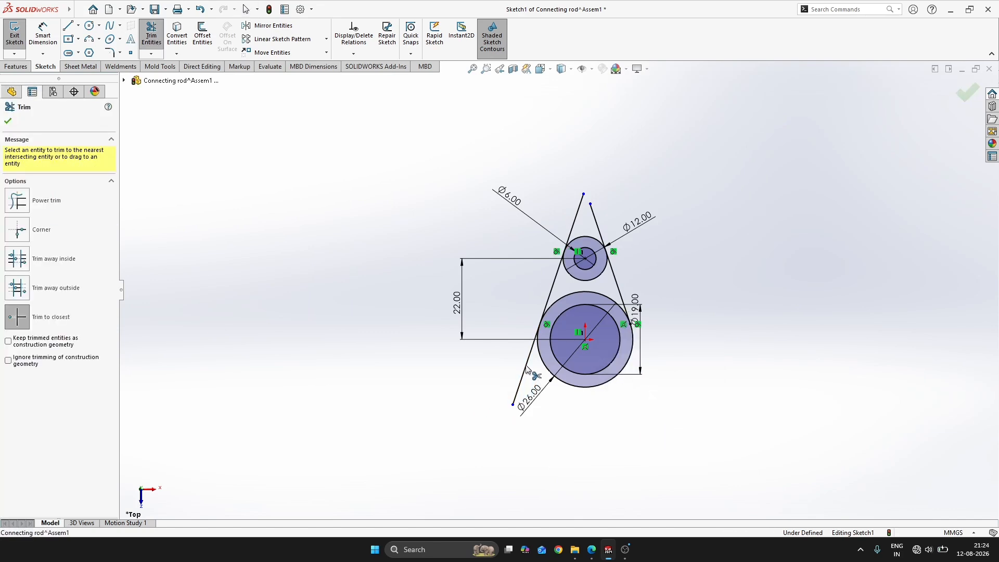
{"action": "left_click", "coordinate": [602, 276]}
{"action": "left_click", "coordinate": [606, 300]}
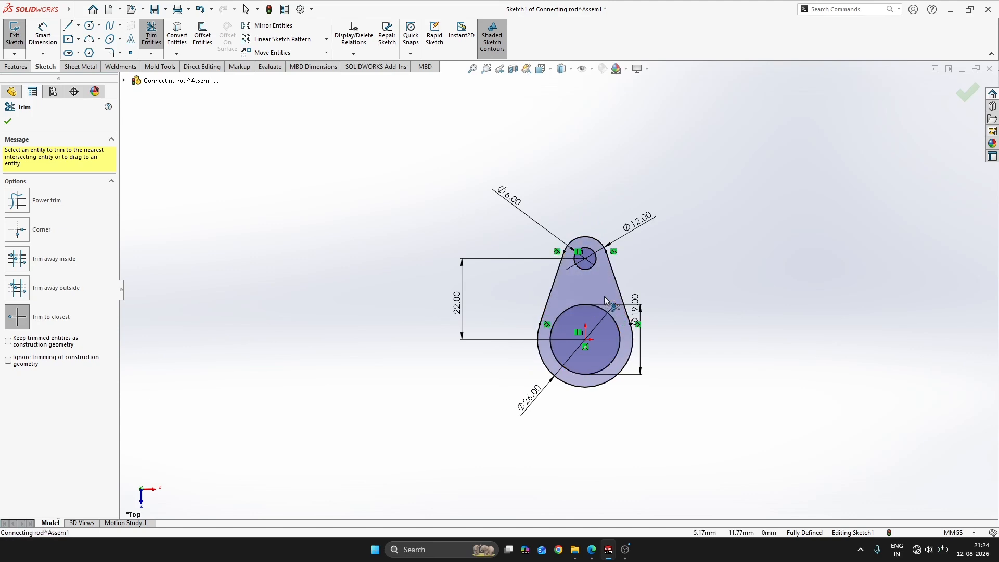
{"action": "left_click", "coordinate": [968, 92]}
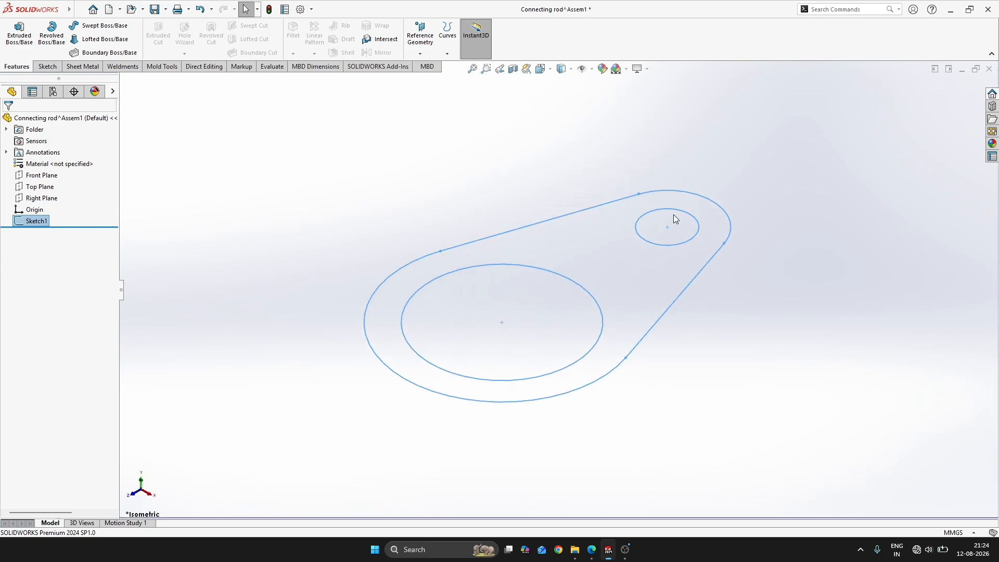
Set up a boss extrusion of the connecting rod profile with the Mid Plane end condition
{"action": "key", "text": "alt+Tab"}
{"action": "key", "text": "alt+Tab"}
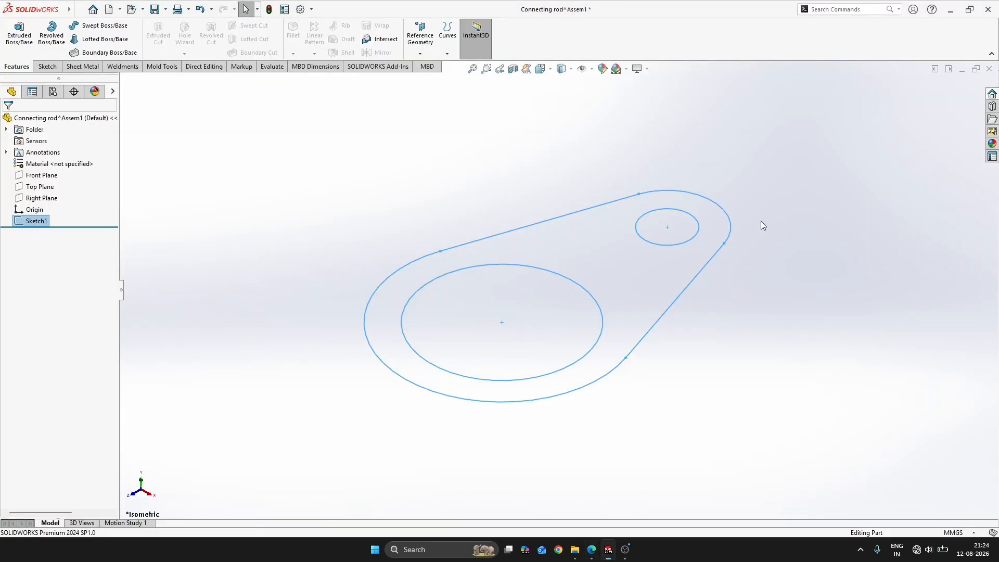
{"action": "key", "text": "s"}
{"action": "left_click", "coordinate": [808, 233]}
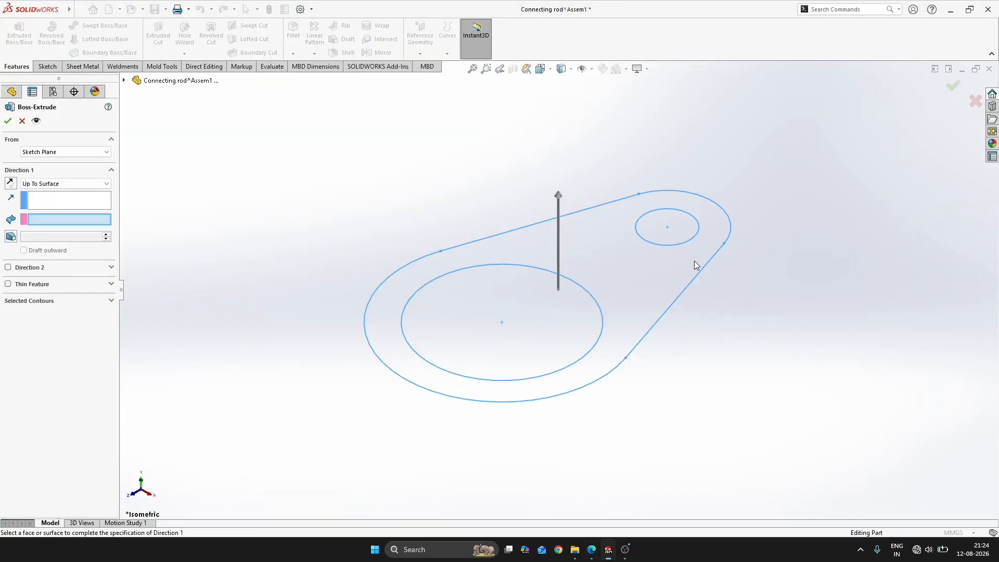
{"action": "left_click", "coordinate": [59, 183]}
{"action": "left_click", "coordinate": [47, 193]}
{"action": "left_click", "coordinate": [49, 185]}
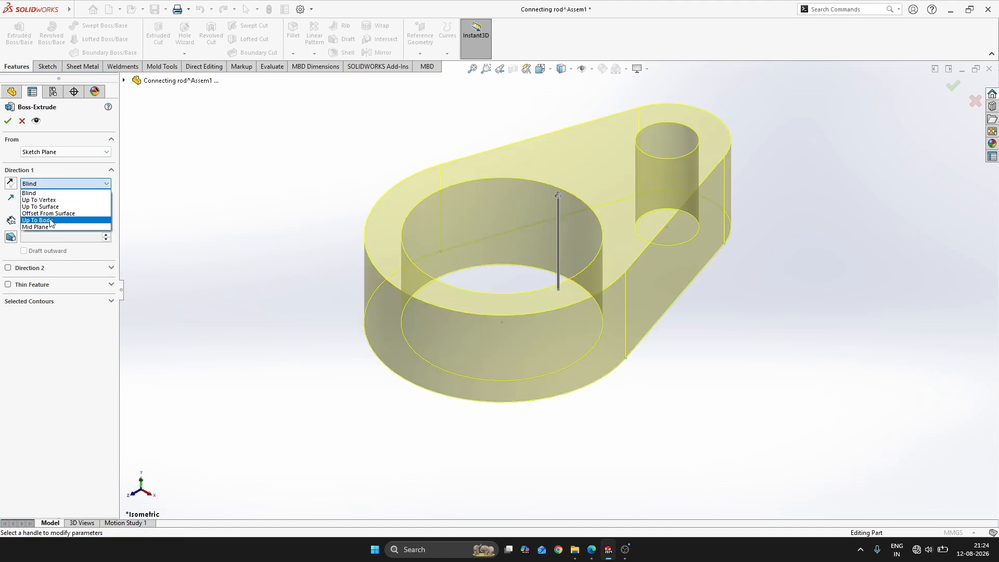
{"action": "left_click", "coordinate": [42, 227]}
Consult FIG:101 and set the extrusion depth to 20 mm
{"action": "type", "text": "20"}
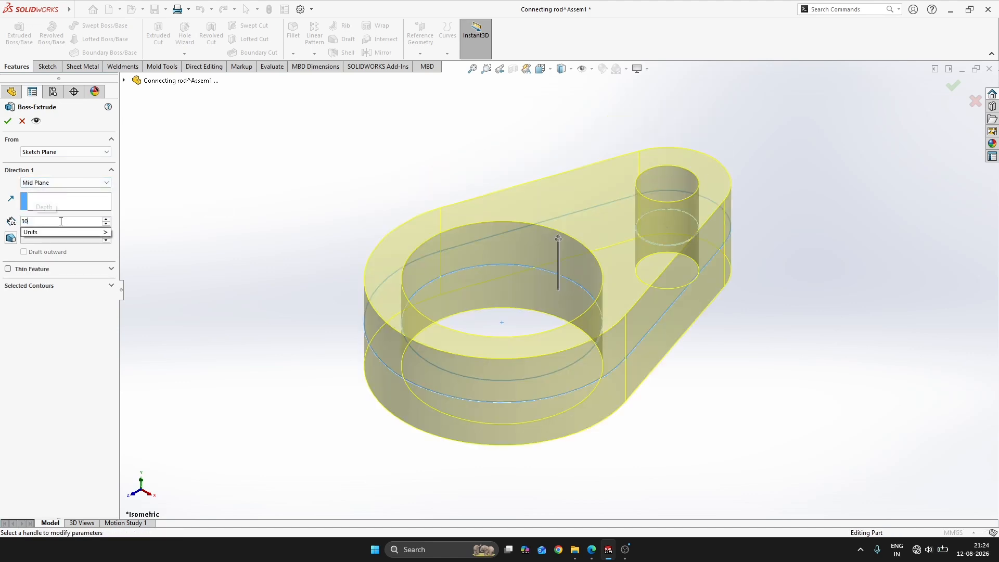
{"action": "key", "text": "Return"}
{"action": "key", "text": "alt+Tab"}
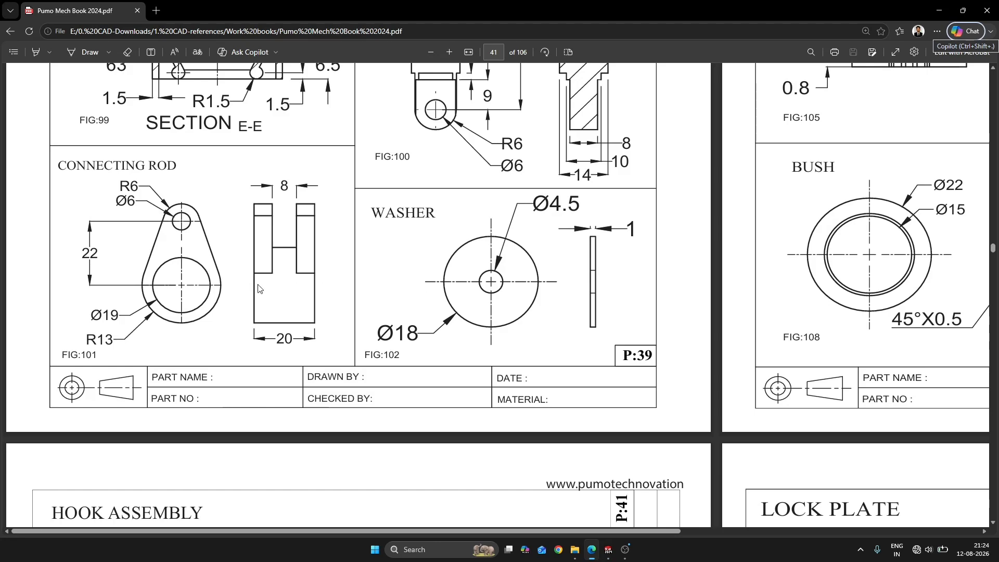
{"action": "key", "text": "alt+Tab"}
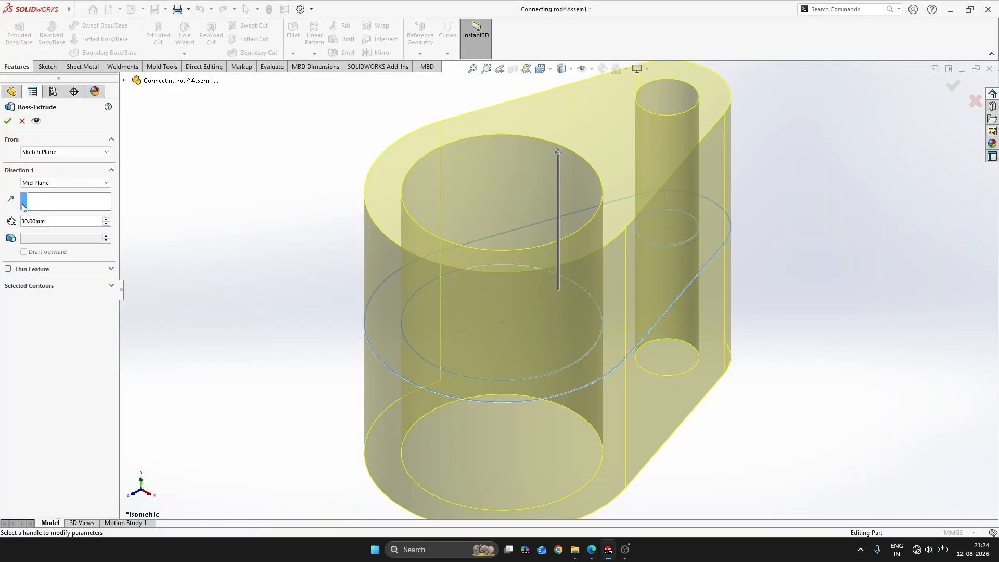
{"action": "double_click", "coordinate": [80, 224]}
{"action": "type", "text": "20"}
{"action": "key", "text": "Return"}
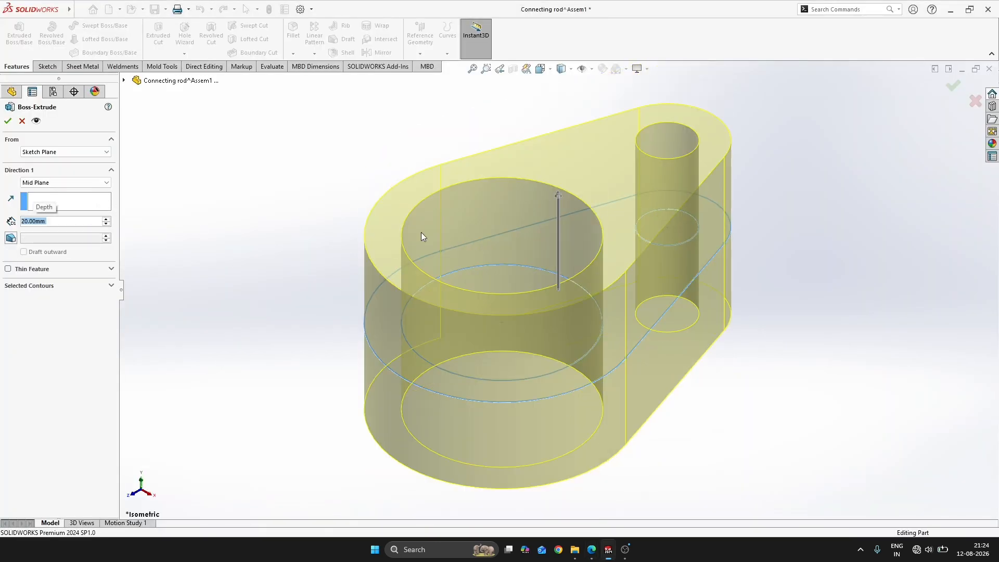
Check the fork shape in FIG:101 and start a new sketch on the Top Plane with the Circle tool
{"action": "key", "text": "alt+Tab"}
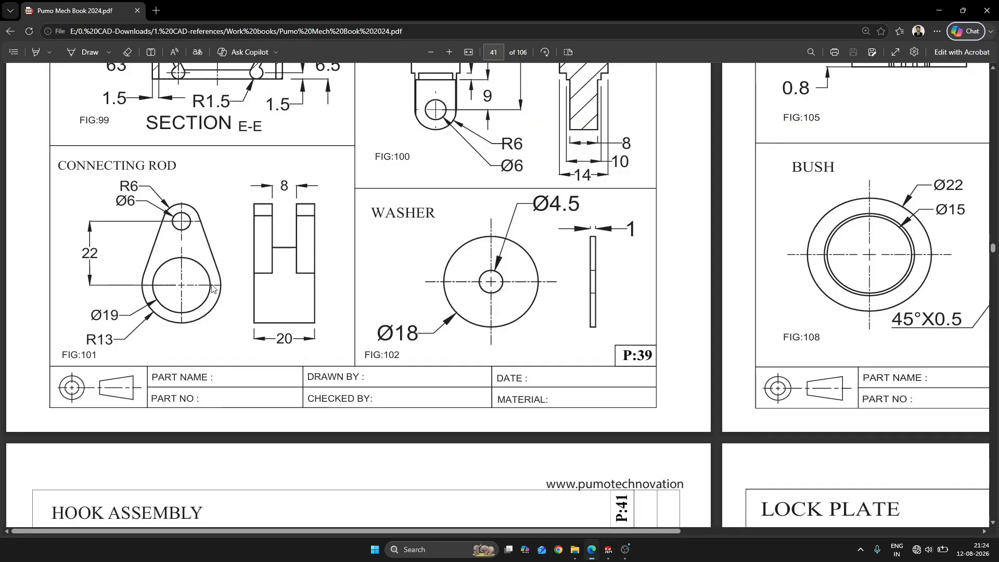
{"action": "key", "text": "alt+Tab"}
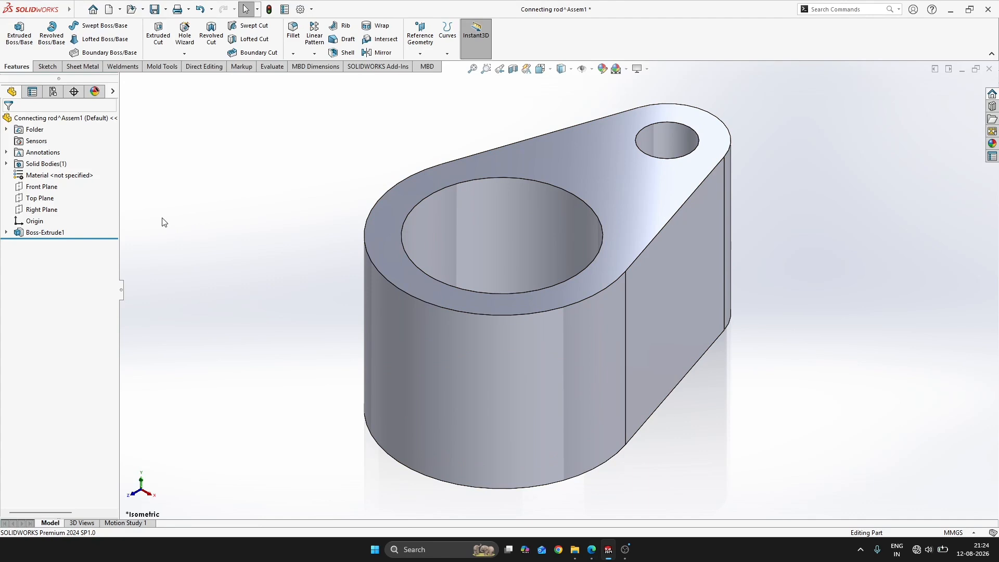
{"action": "left_click", "coordinate": [45, 199]}
{"action": "left_click", "coordinate": [50, 188]}
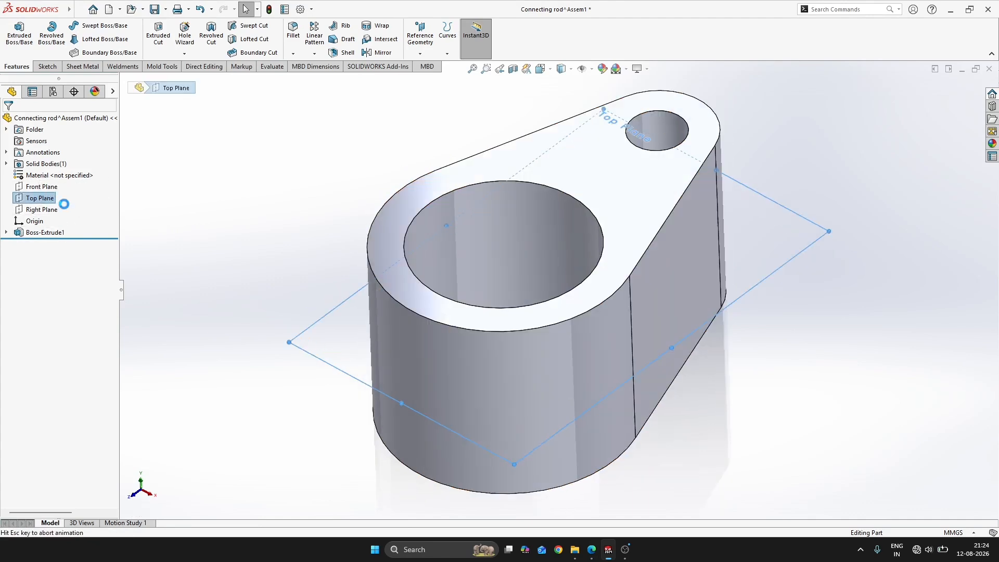
{"action": "key", "text": "s"}
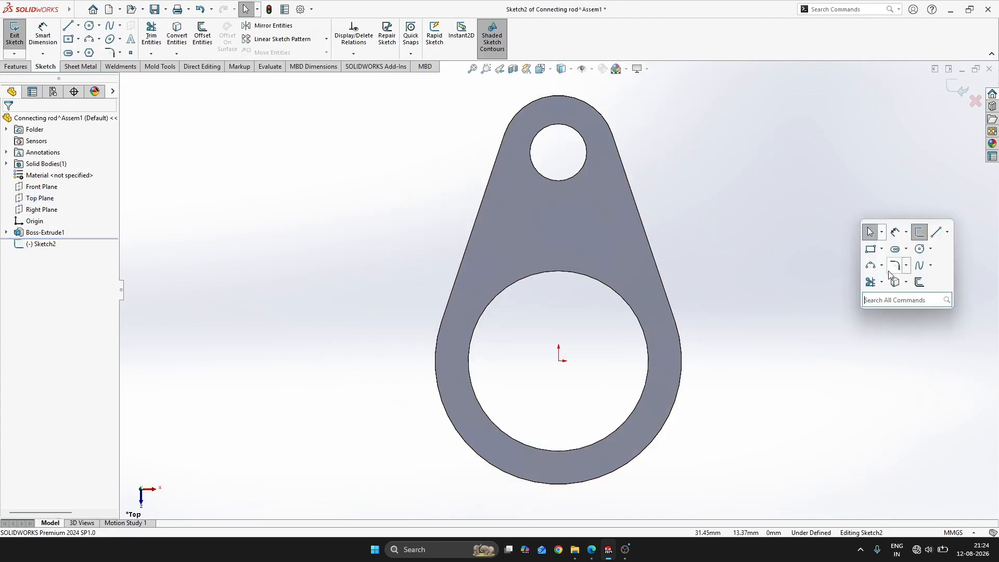
{"action": "left_click", "coordinate": [919, 249]}
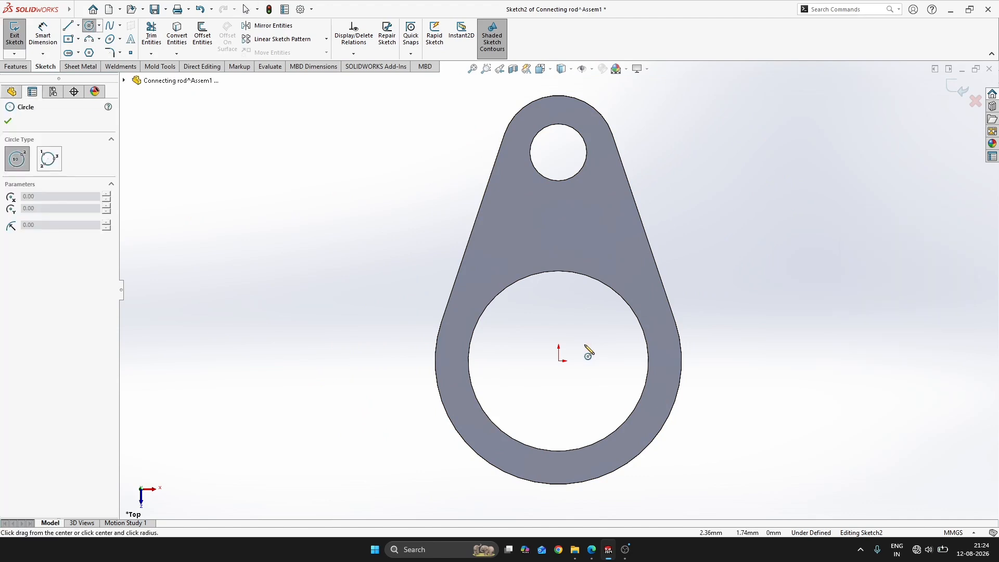
Sketch a circle centred on the origin, sized between the 19 mm bore and the rod's outer round edge
{"action": "mouse_move", "coordinate": [712, 318]}
{"action": "middle_mouse_down"}
{"action": "mouse_move", "coordinate": [631, 321]}
{"action": "mouse_move", "coordinate": [726, 314]}
{"action": "middle_mouse_up"}
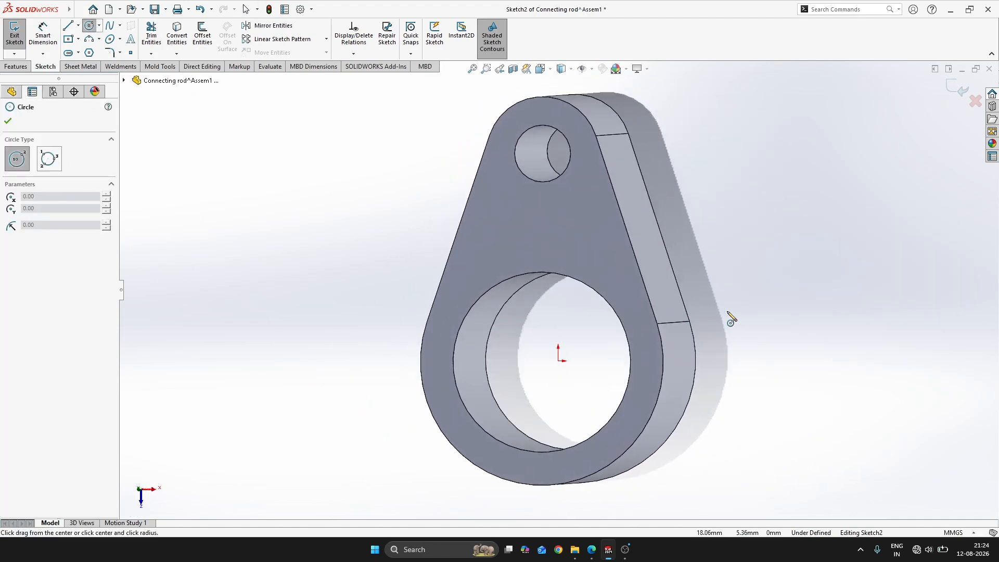
{"action": "key", "text": "Escape"}
{"action": "key", "text": "ctrl+8"}
{"action": "key", "text": "s"}
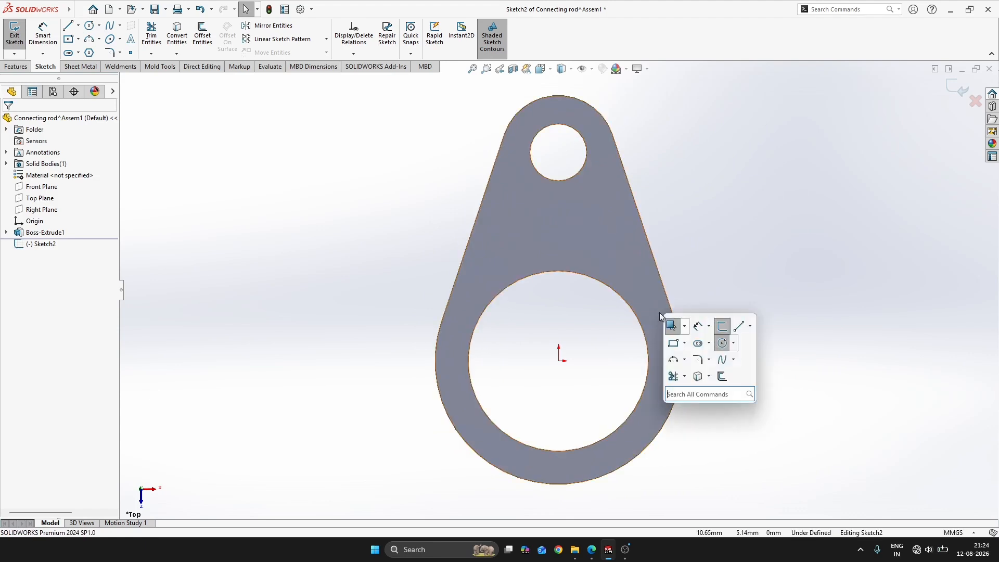
{"action": "left_click", "coordinate": [558, 361]}
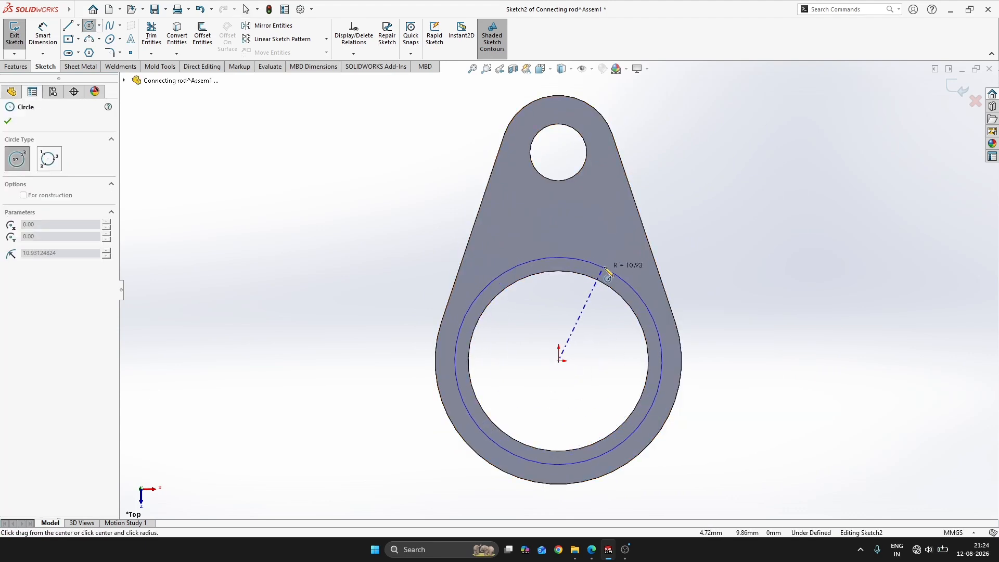
{"action": "left_click", "coordinate": [609, 261]}
{"action": "key", "text": "Escape"}
Add a relation matching the circle to the rod's 13 mm radius outer edge, and close the sketch
{"action": "left_click", "coordinate": [680, 352]}
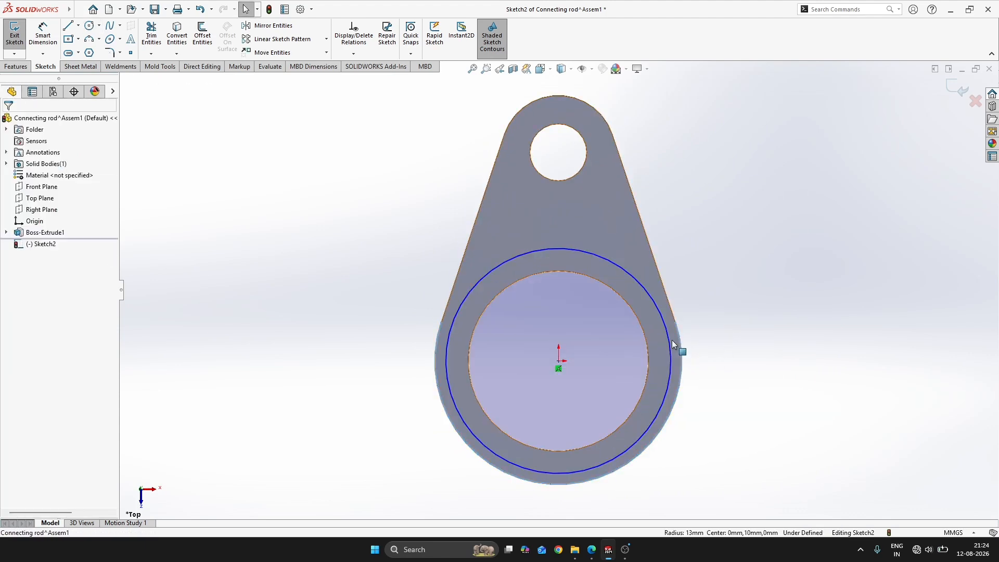
{"action": "left_click", "coordinate": [668, 334], "text": "ctrl"}
{"action": "left_click", "coordinate": [706, 293]}
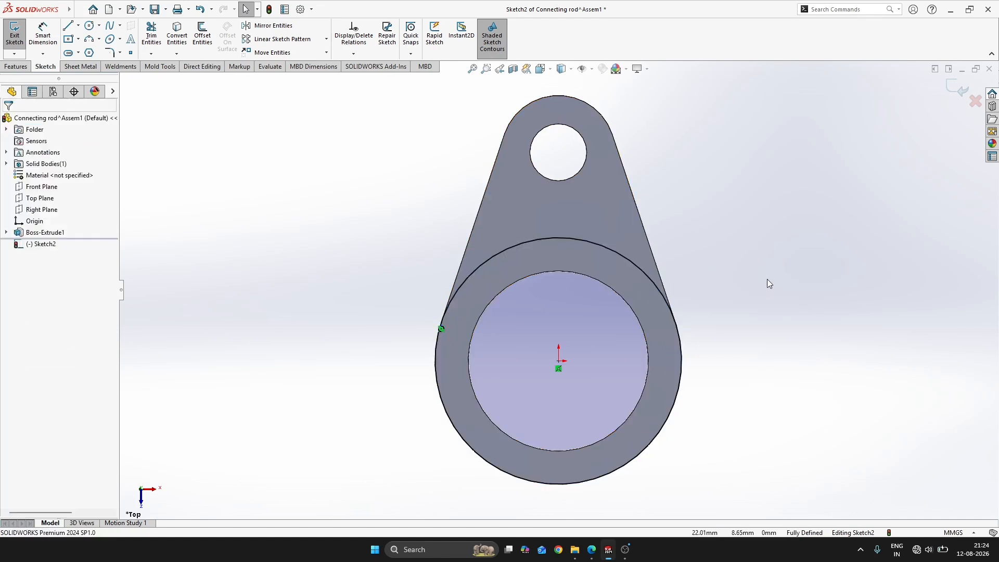
{"action": "left_click", "coordinate": [957, 88]}
Start an extruded cut from the circle and flip the side to cut so it removes the narrow arm
{"action": "key", "text": "s"}
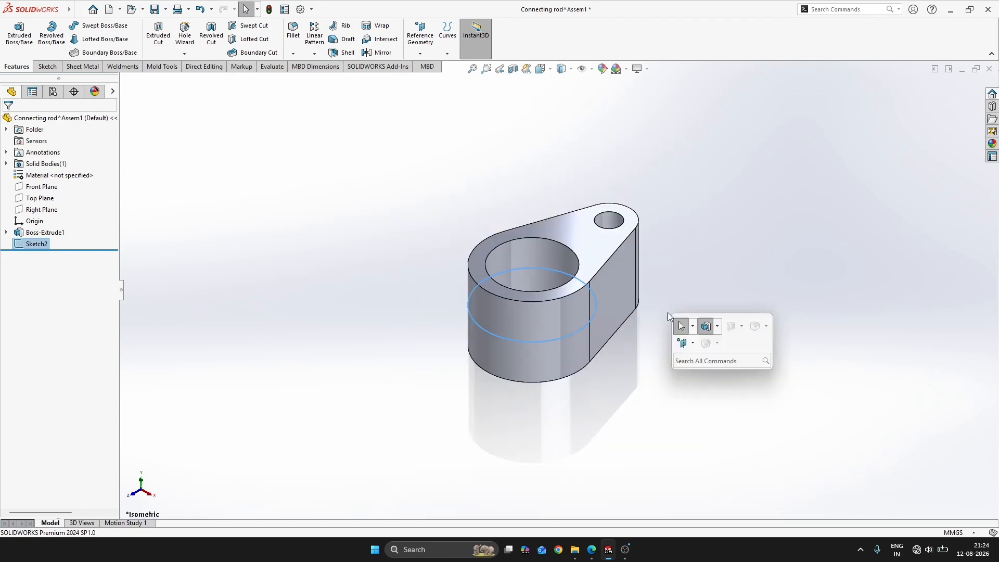
{"action": "left_click", "coordinate": [734, 326]}
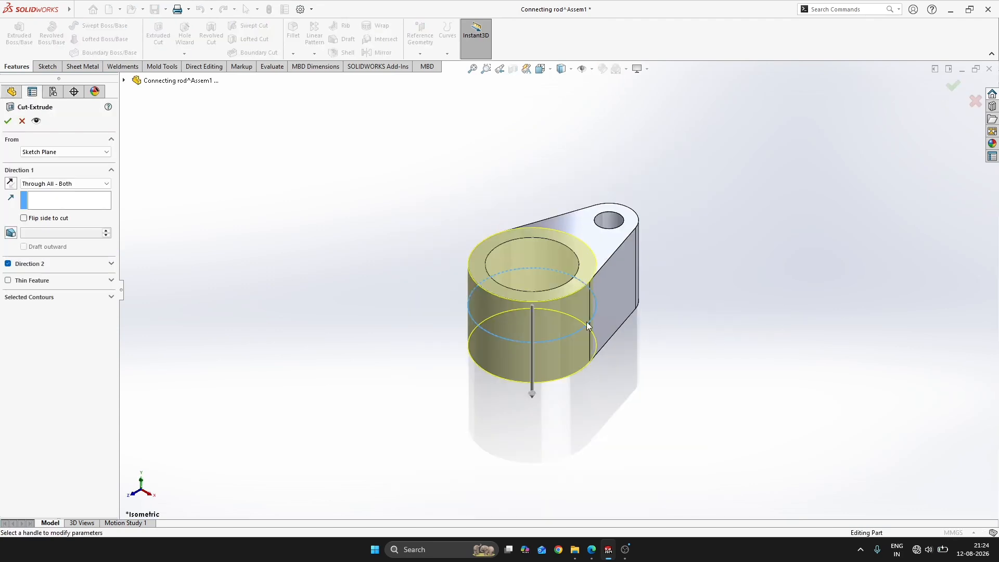
{"action": "left_click", "coordinate": [32, 219]}
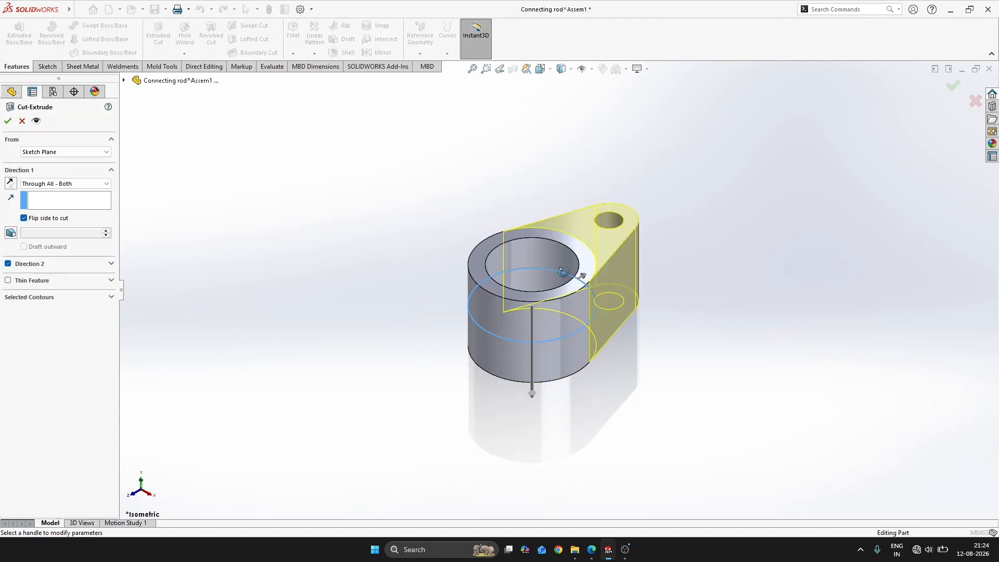
{"action": "middle_click_drag", "start_coordinate": [562, 305], "coordinate": [491, 239]}
Switch the cut to Blind, consult the drawing, and set its depth to 8 mm
{"action": "left_click", "coordinate": [52, 184]}
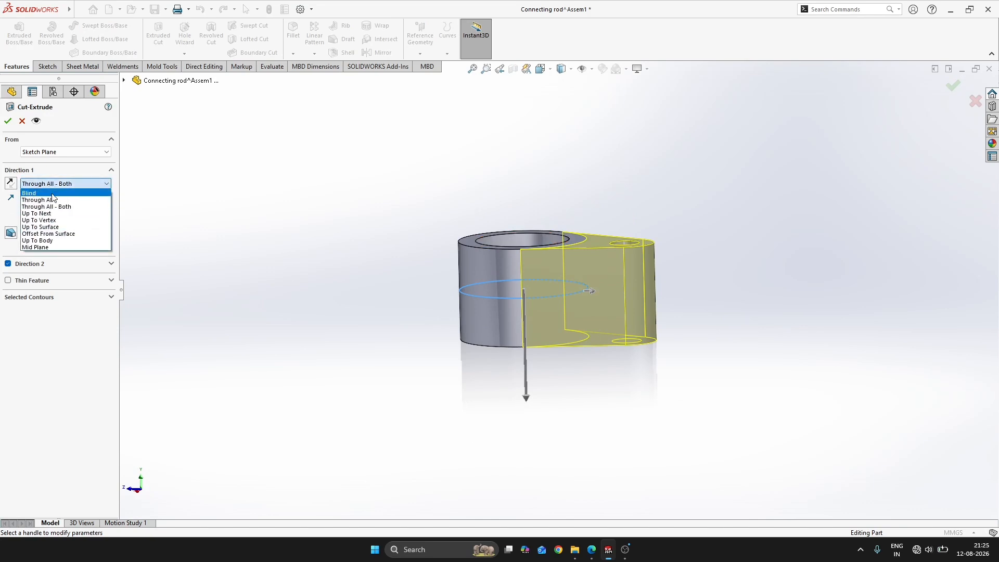
{"action": "left_click", "coordinate": [52, 193]}
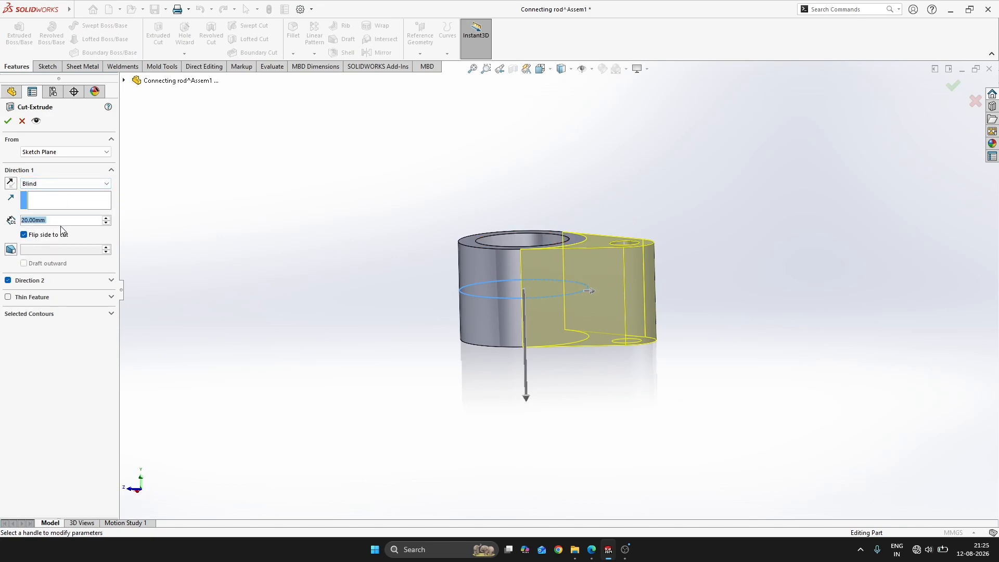
{"action": "key", "text": "alt+Tab"}
{"action": "key", "text": "alt+Tab"}
{"action": "left_click", "coordinate": [54, 221]}
{"action": "type", "text": "5"}
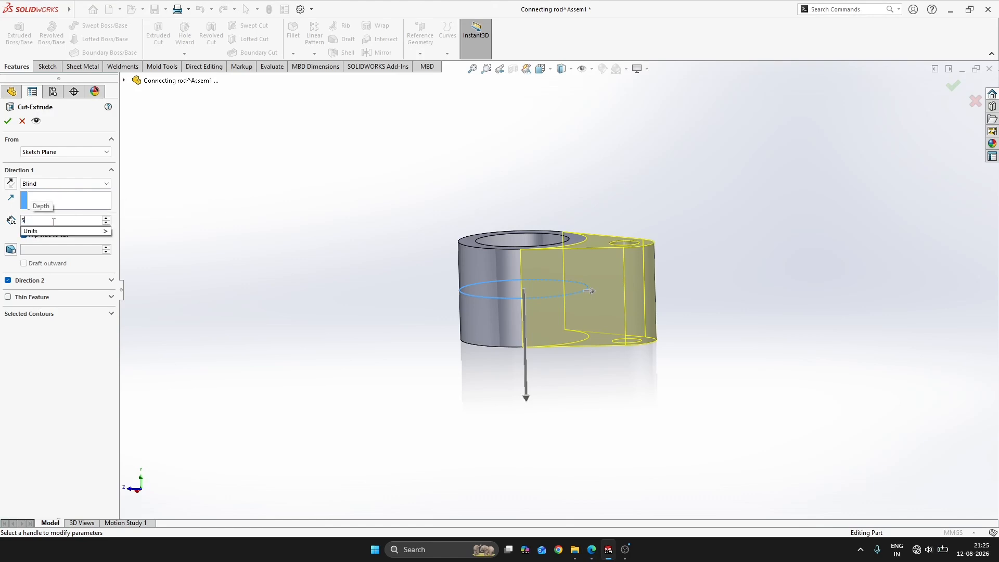
{"action": "key", "text": "BackSpace"}
{"action": "type", "text": "8"}
{"action": "key", "text": "Return"}
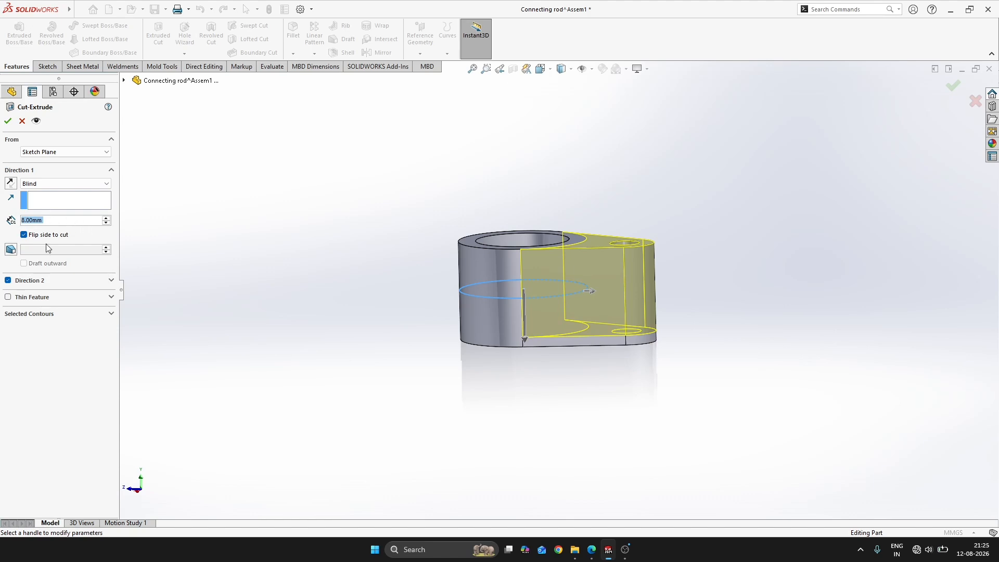
Change the cut's end condition to Mid Plane and complete the fork slot
{"action": "left_click", "coordinate": [54, 183]}
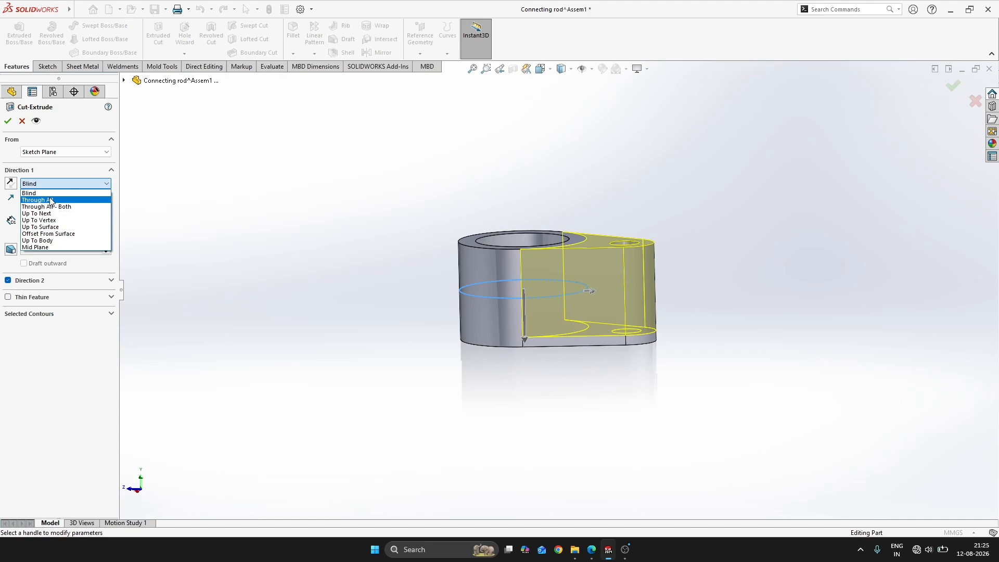
{"action": "left_click", "coordinate": [37, 244]}
{"action": "middle_click_drag", "start_coordinate": [455, 263], "coordinate": [424, 276]}
{"action": "left_click", "coordinate": [8, 120]}
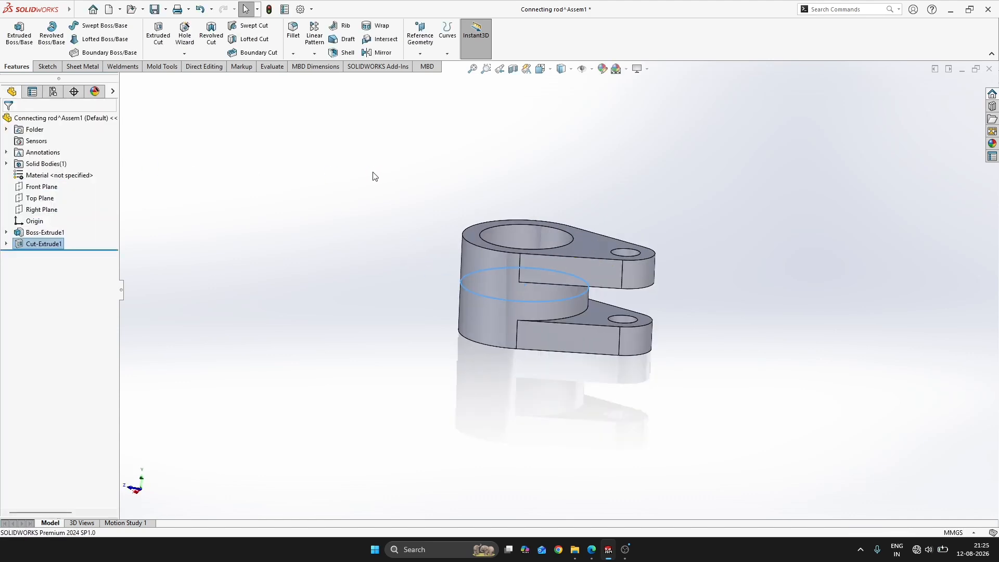
Return to the assembly and move the connecting rod along its X axis out of the housing, to free space near the Up seal
{"action": "middle_click_drag", "start_coordinate": [373, 174], "coordinate": [779, 341]}
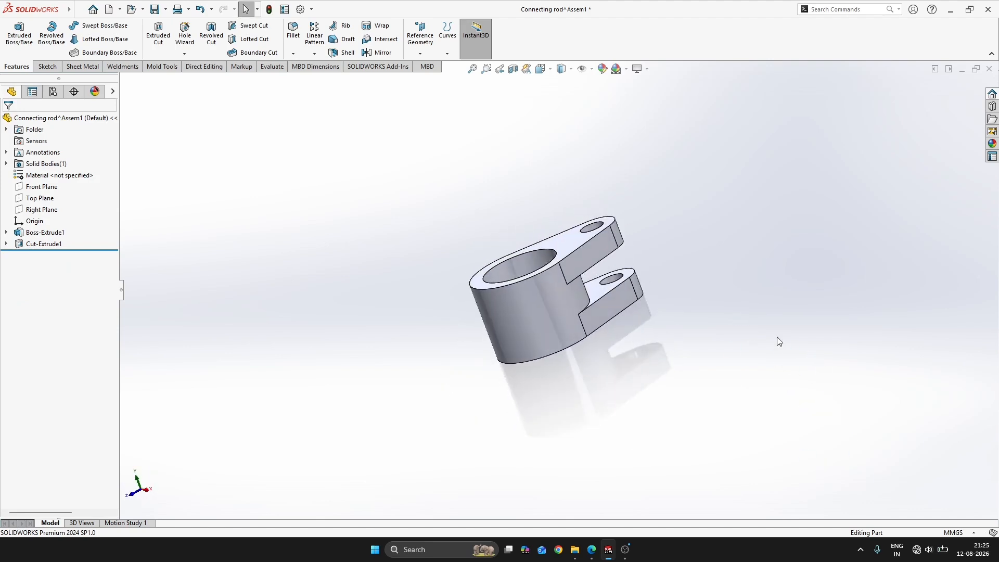
{"action": "left_click", "coordinate": [989, 70]}
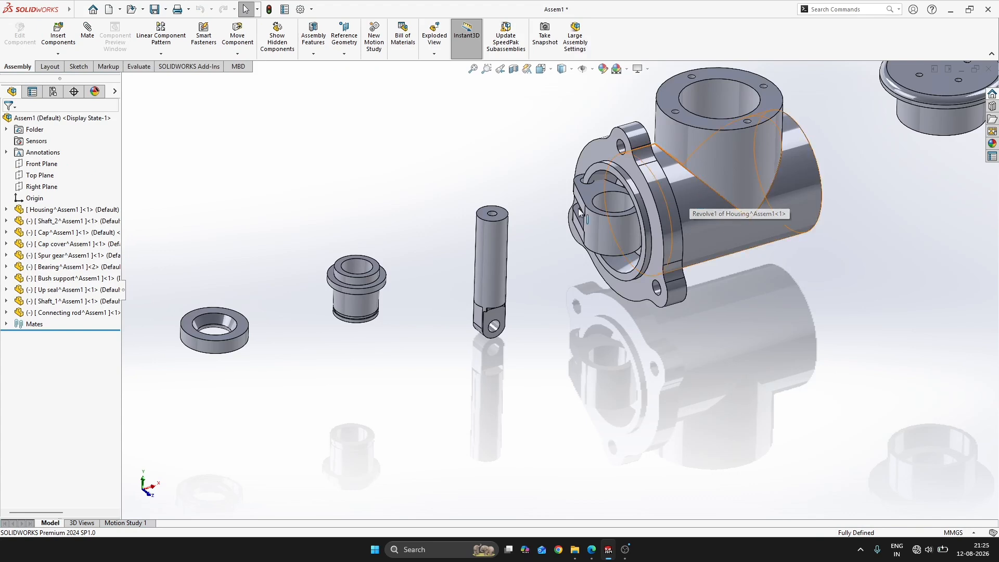
{"action": "left_click", "coordinate": [82, 312]}
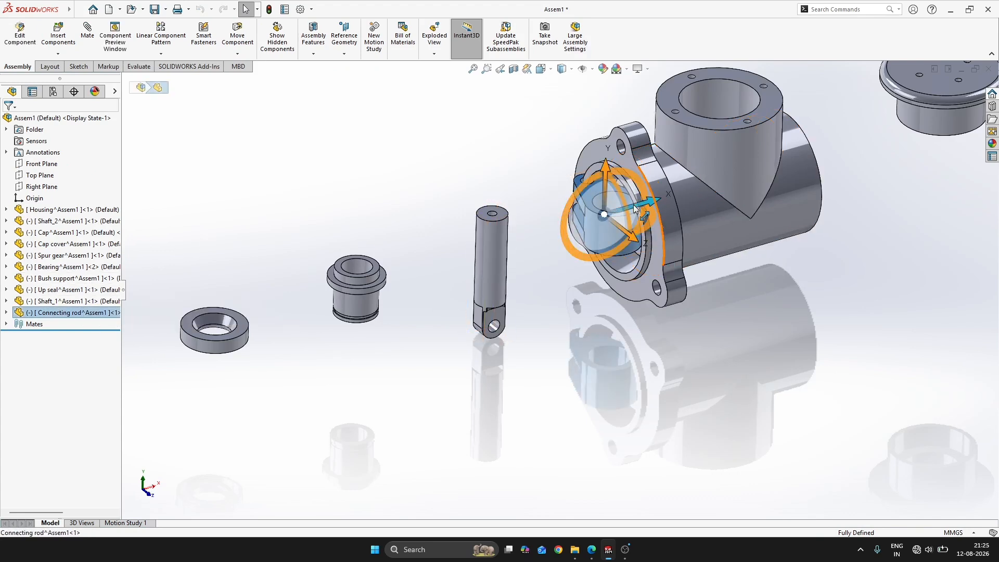
{"action": "left_click_drag", "start_coordinate": [639, 203], "coordinate": [256, 273]}
{"action": "left_click", "coordinate": [256, 273]}
{"action": "scroll", "coordinate": [558, 290], "scroll_direction": "up", "scroll_amount": 2}
{"action": "scroll", "coordinate": [764, 381], "scroll_direction": "up", "scroll_amount": 4}
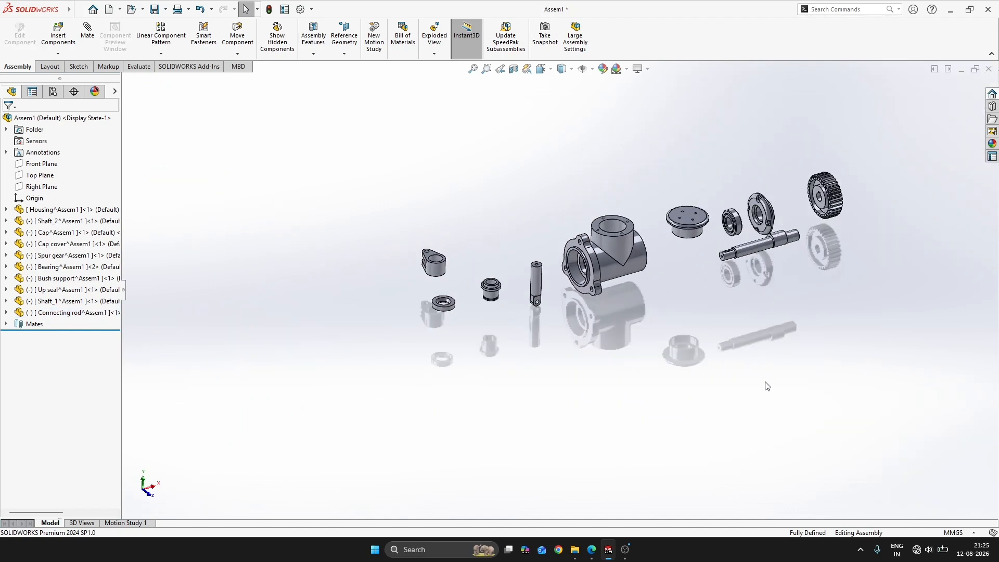
Examine the workbook's Washer drawing (FIG:102) and the part drawings on page P:40, and return to the assembly
{"action": "key", "text": "alt+Tab"}
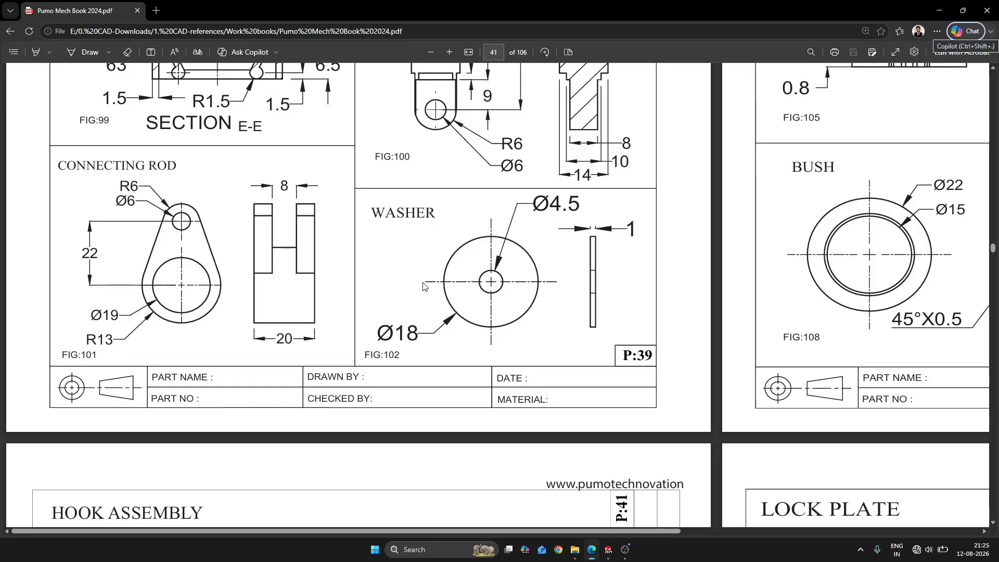
{"action": "key", "text": "alt+Tab"}
{"action": "left_click", "coordinate": [57, 54]}
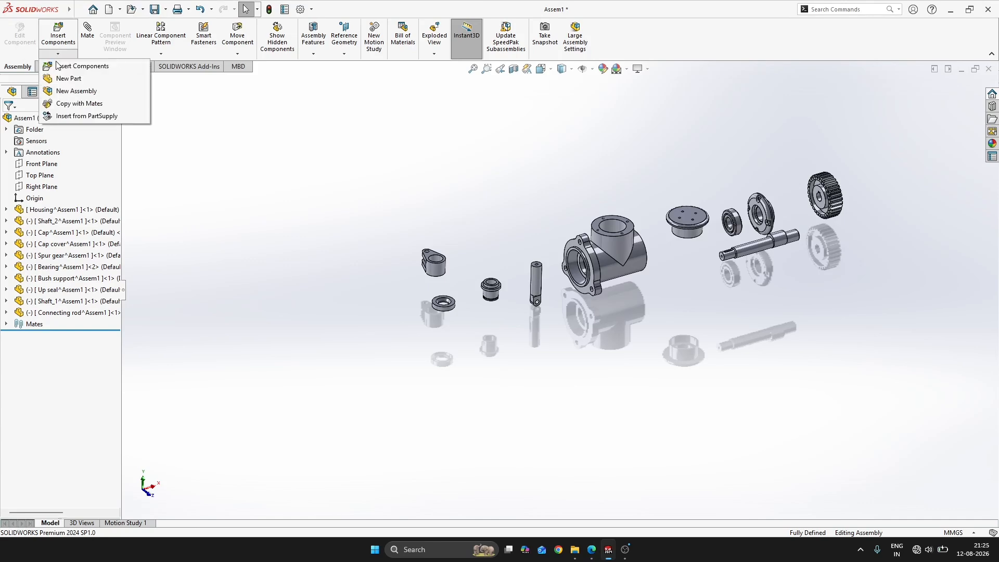
{"action": "key", "text": "alt+Tab"}
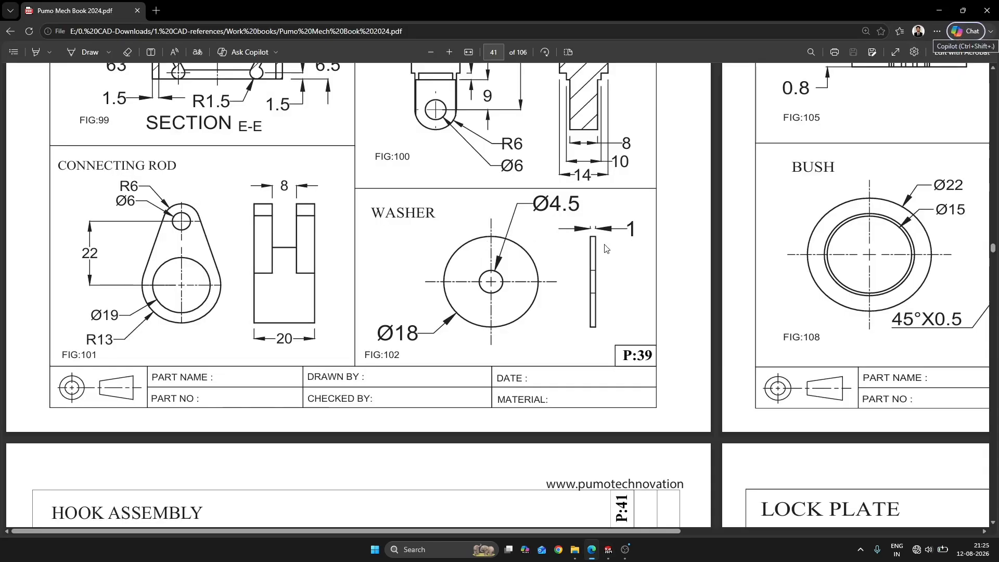
{"action": "scroll", "coordinate": [599, 247], "scroll_direction": "down", "scroll_amount": 3, "text": "ctrl"}
{"action": "scroll", "coordinate": [615, 247], "scroll_direction": "up", "scroll_amount": 4}
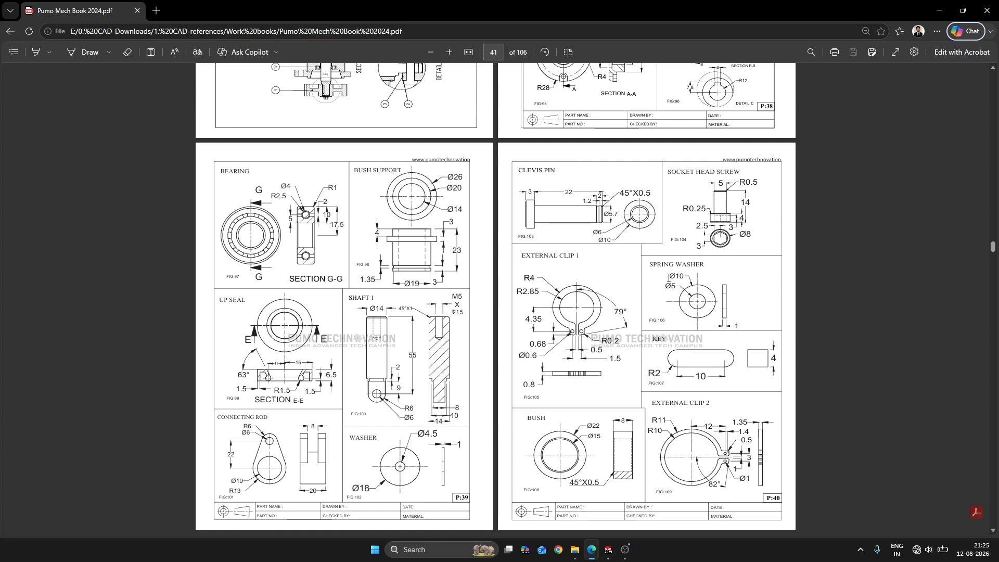
{"action": "key", "text": "alt+Tab"}
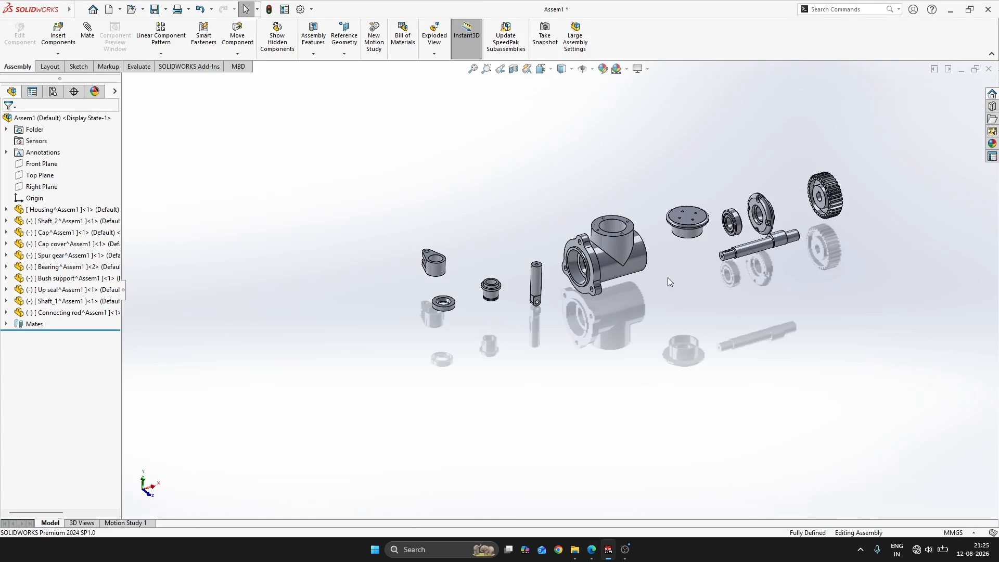
{"action": "left_click", "coordinate": [625, 550]}
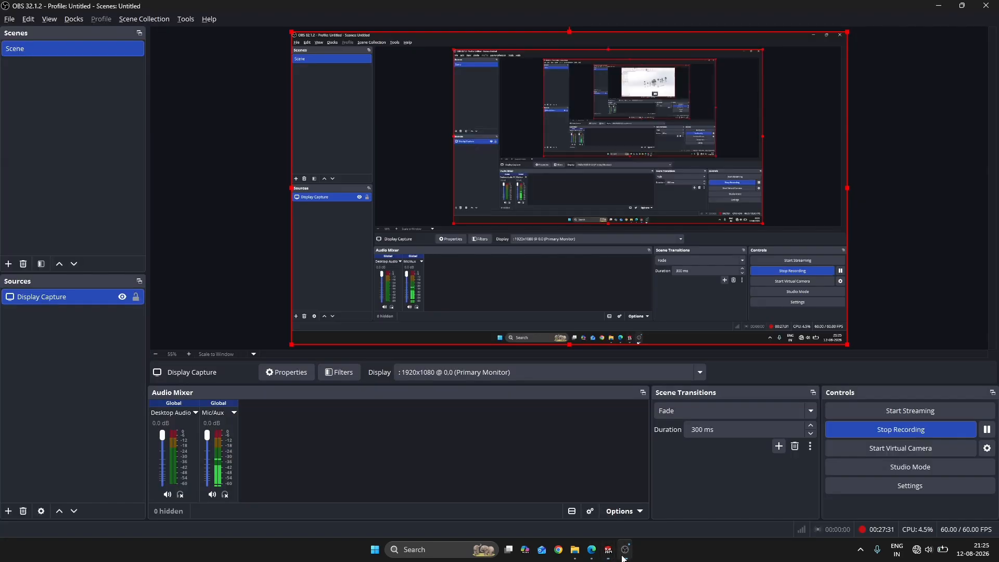